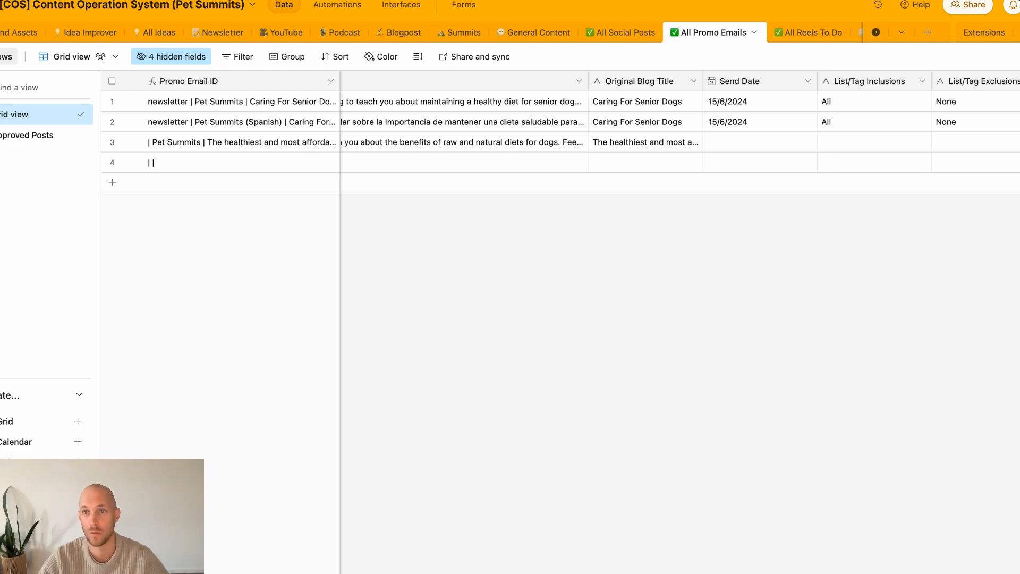
# Review the fields of the promo emails table, from Brand Asset and Category through to Approved.
pyautogui.hscroll(-5, 647, 167)
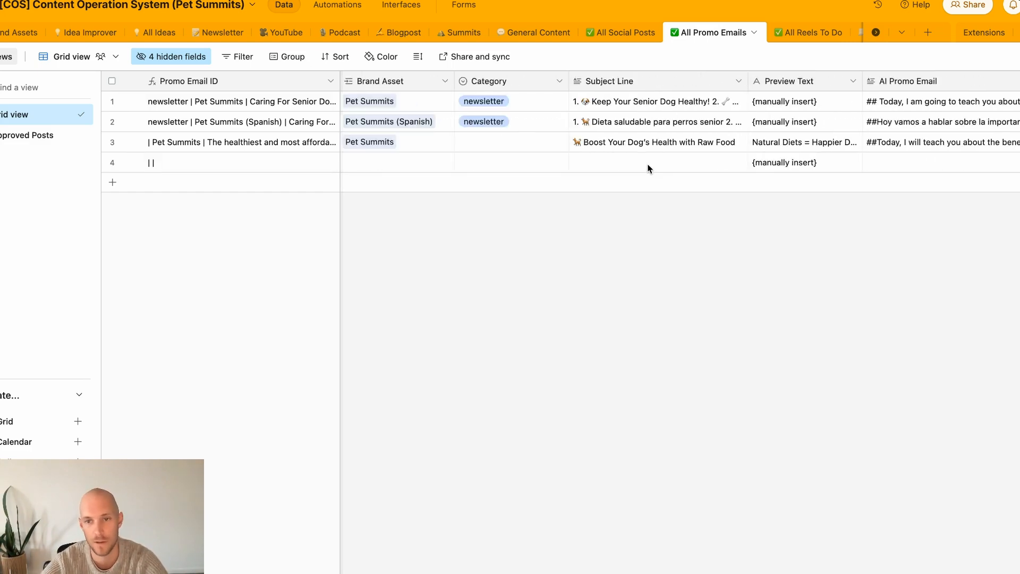
pyautogui.hscroll(5, 639, 166)
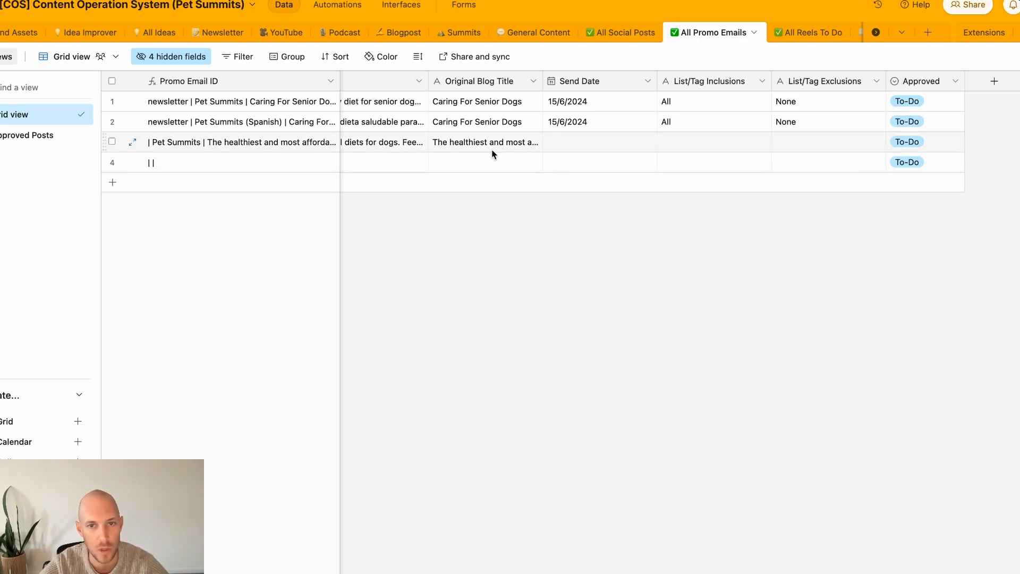
pyautogui.hscroll(-5, 496, 153)
pyautogui.hscroll(5, 545, 142)
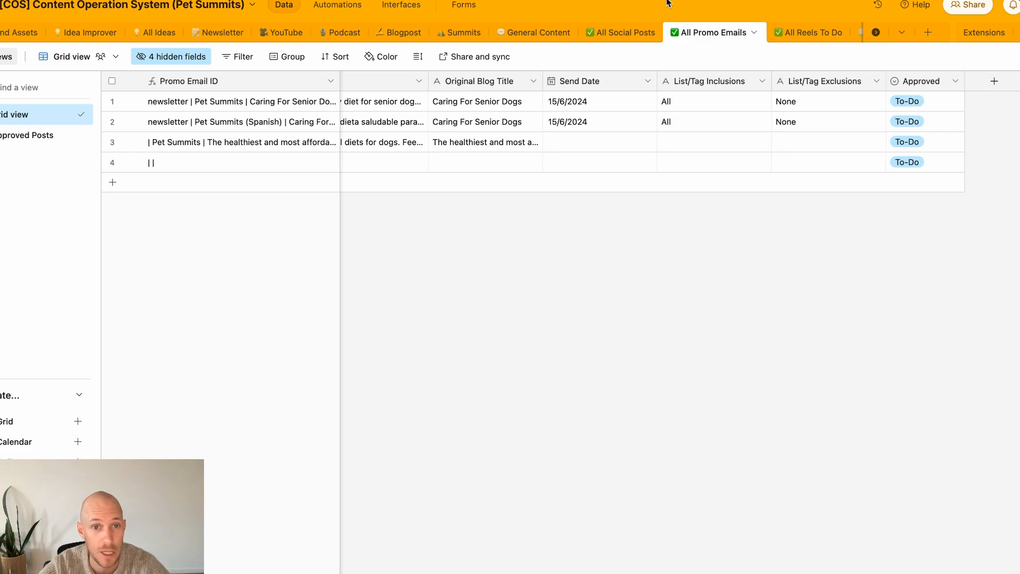
pyautogui.rightClick(572, 4)
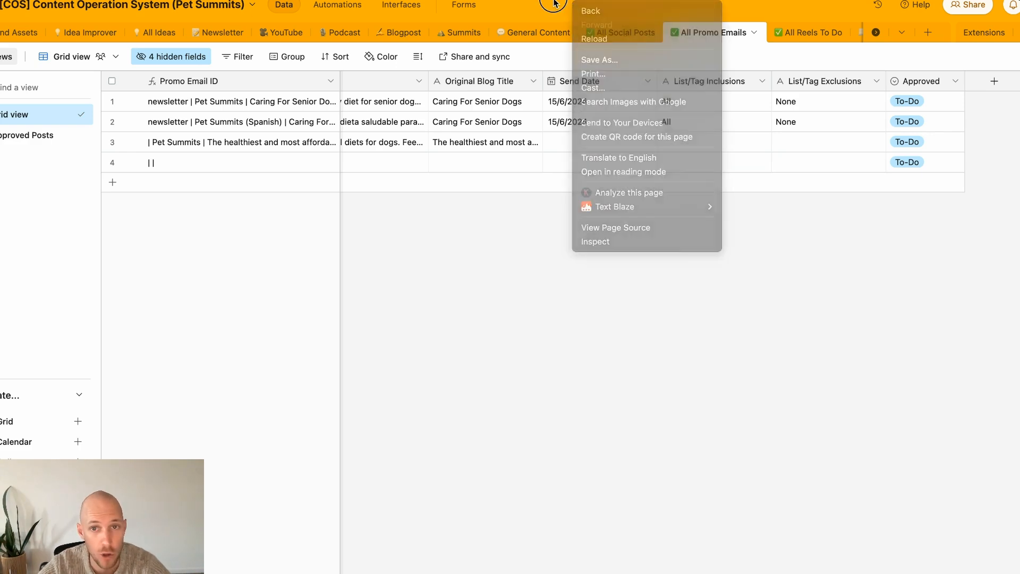
pyautogui.click(553, 3)
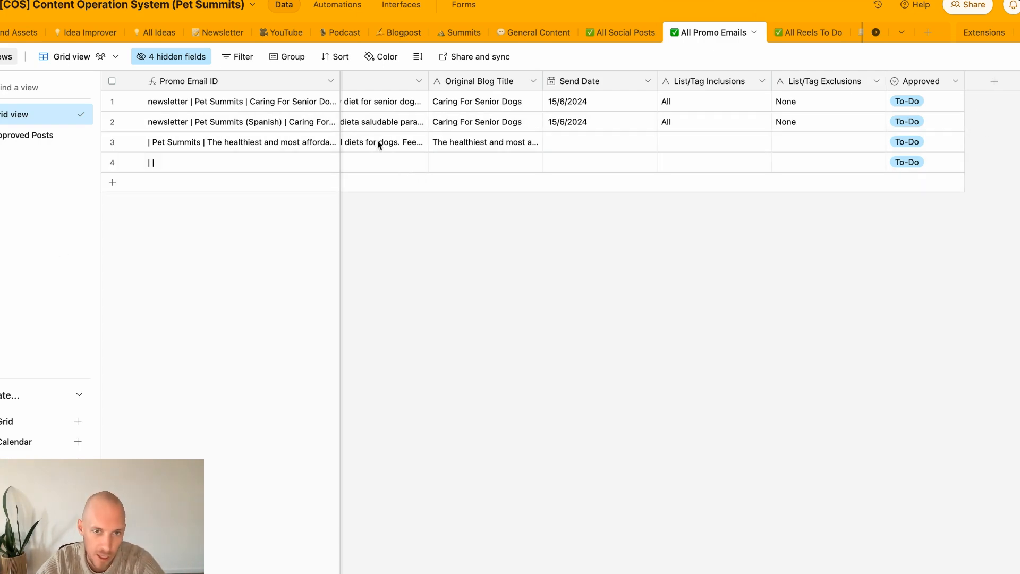
# Read the full AI Promo Email text of the third record, about raw and natural diets for dogs.
pyautogui.hscroll(-10, 377, 141)
pyautogui.hscroll(5, 529, 144)
pyautogui.click(528, 142)
pyautogui.hscroll(5, 531, 144)
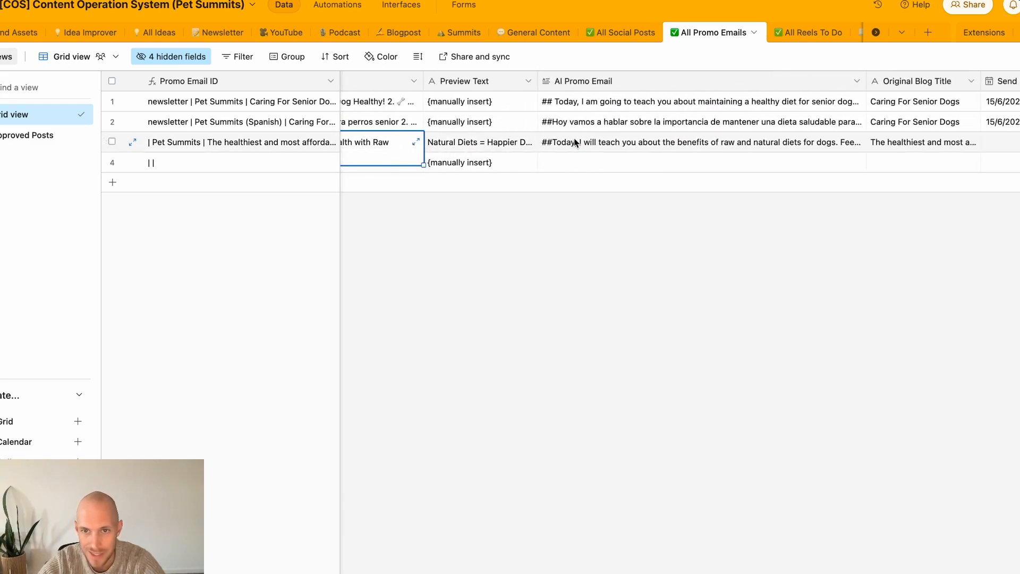
pyautogui.click(665, 148)
pyautogui.click(859, 142)
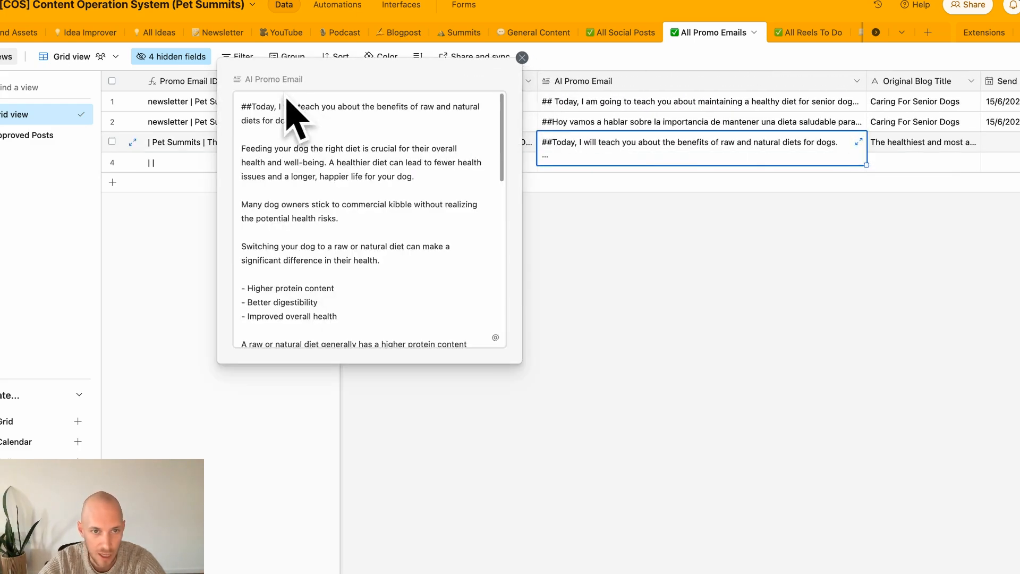
pyautogui.moveTo(243, 106); pyautogui.dragTo(434, 362)
pyautogui.click(446, 318)
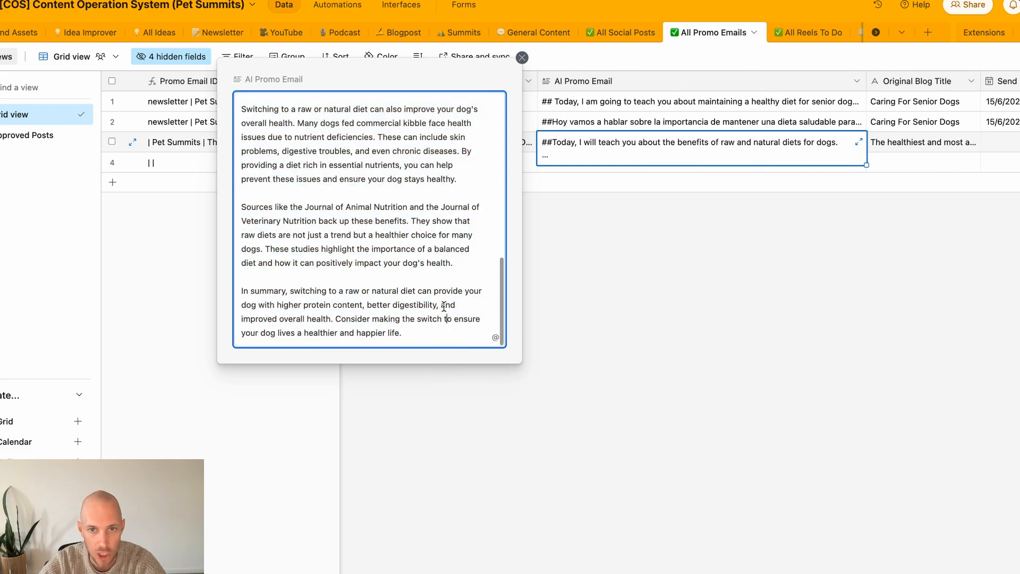
pyautogui.scroll(10, 444, 271)
pyautogui.click(819, 259)
pyautogui.hscroll(8, 861, 215)
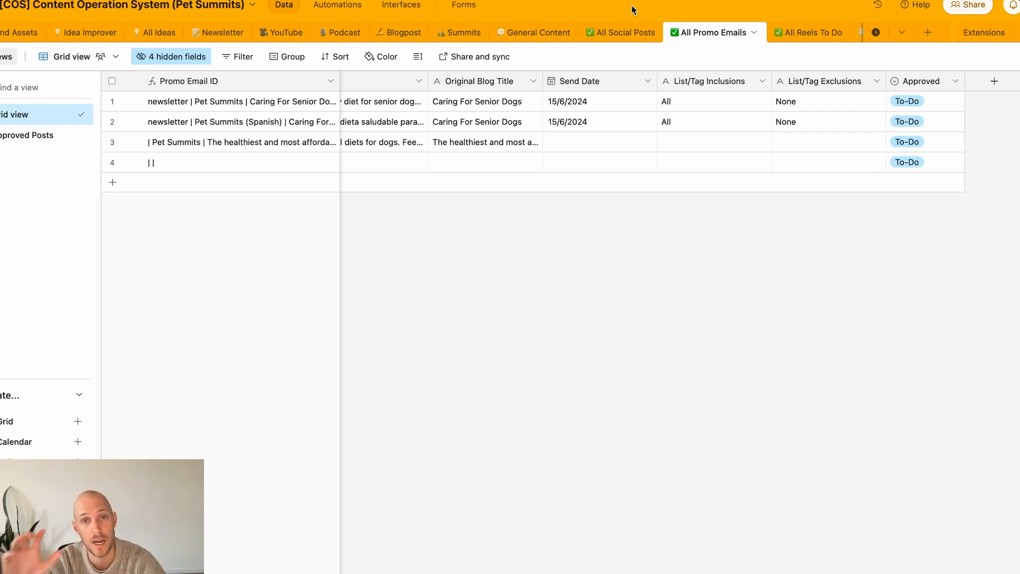
# Switch to the BigMoves.io community and read the Q3 newsletter request, highlighting the part about the global brand logo.
pyautogui.click(994, 81)
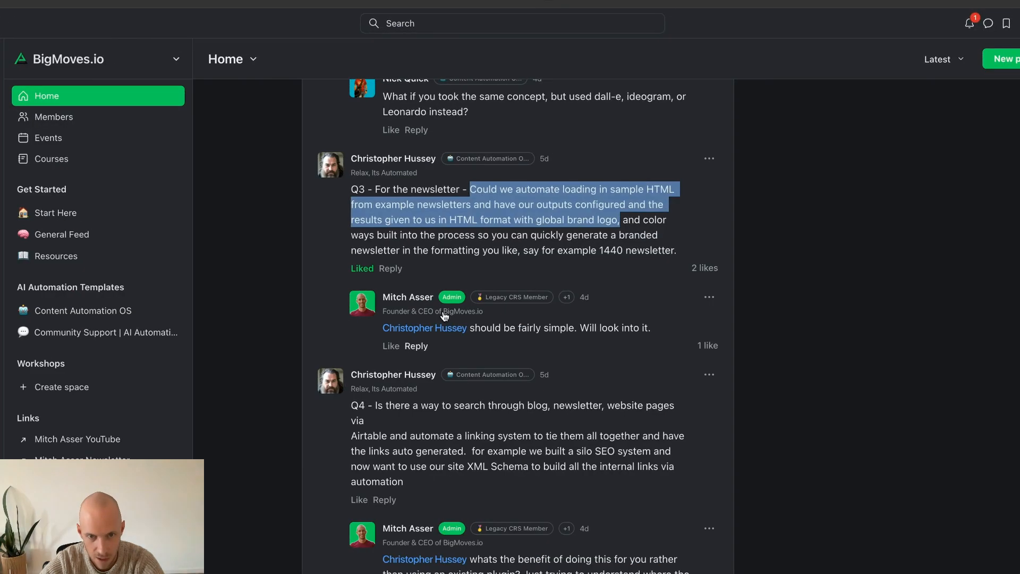
pyautogui.click(535, 221)
pyautogui.moveTo(534, 221); pyautogui.dragTo(621, 220)
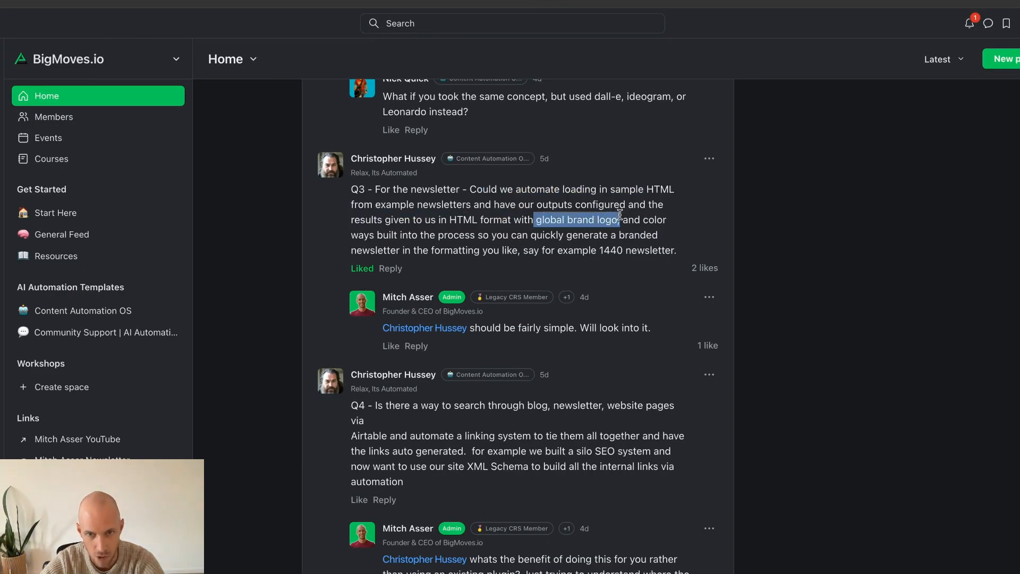
pyautogui.click(649, 221)
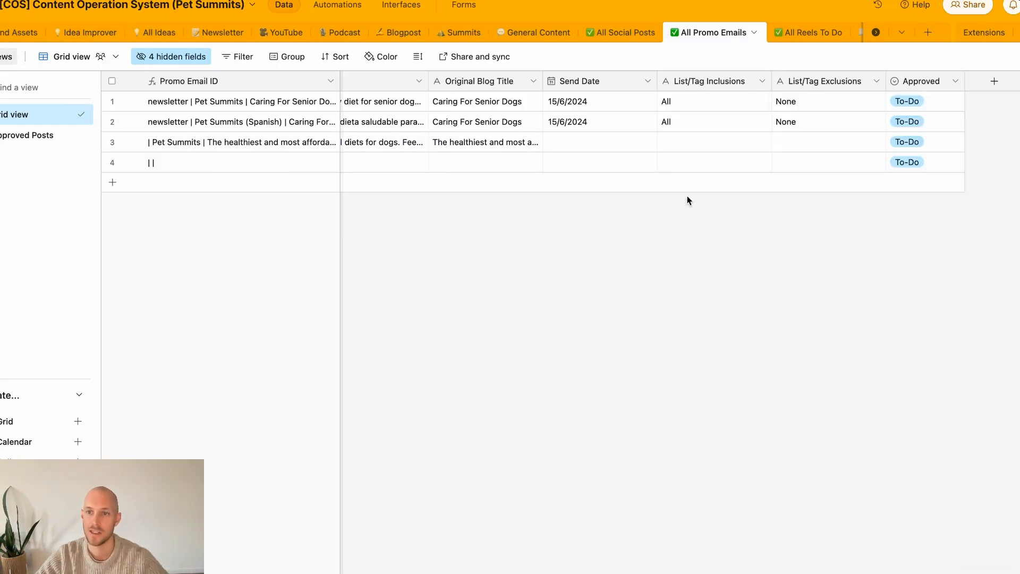
# Start a new single line text field named Brand Logo in the All Promo Emails table.
pyautogui.click(994, 81)
pyautogui.write('B')
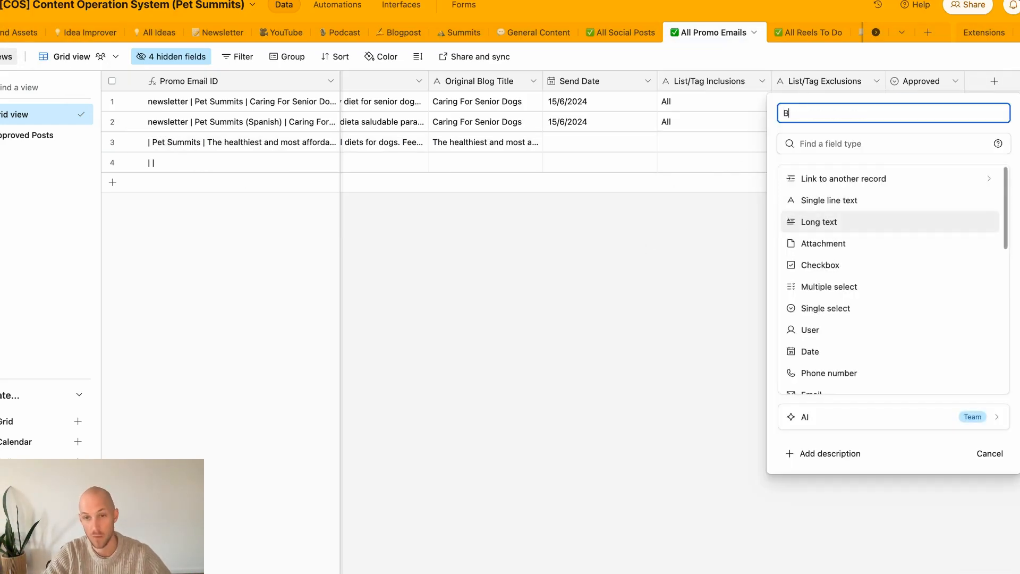
pyautogui.write('rand Logo')
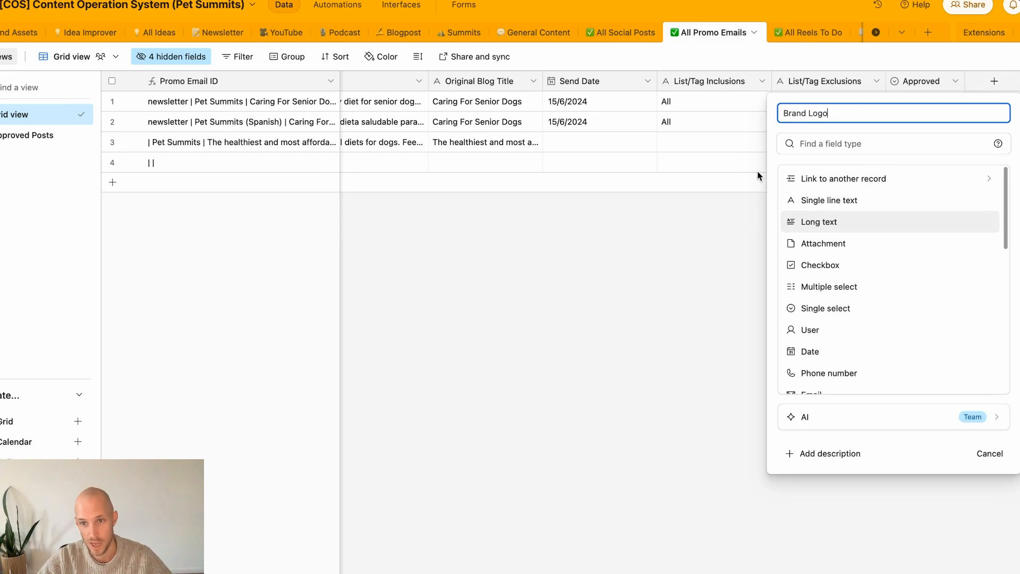
pyautogui.click(882, 200)
pyautogui.click(839, 212)
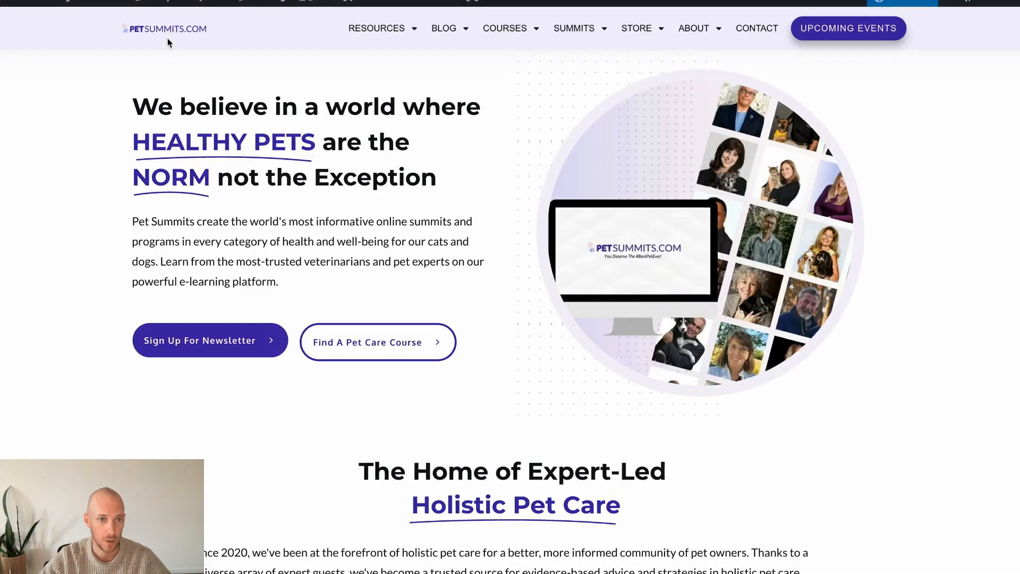
# Copy the header logo's link address from the Pet Summits website and try it as the Brand Logo field's default value.
pyautogui.rightClick(167, 30)
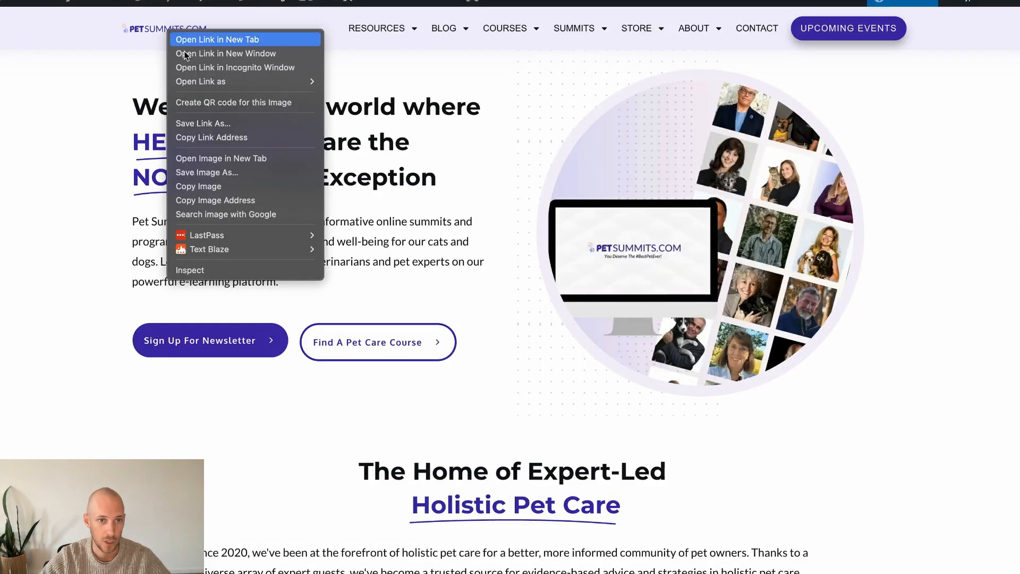
pyautogui.click(232, 139)
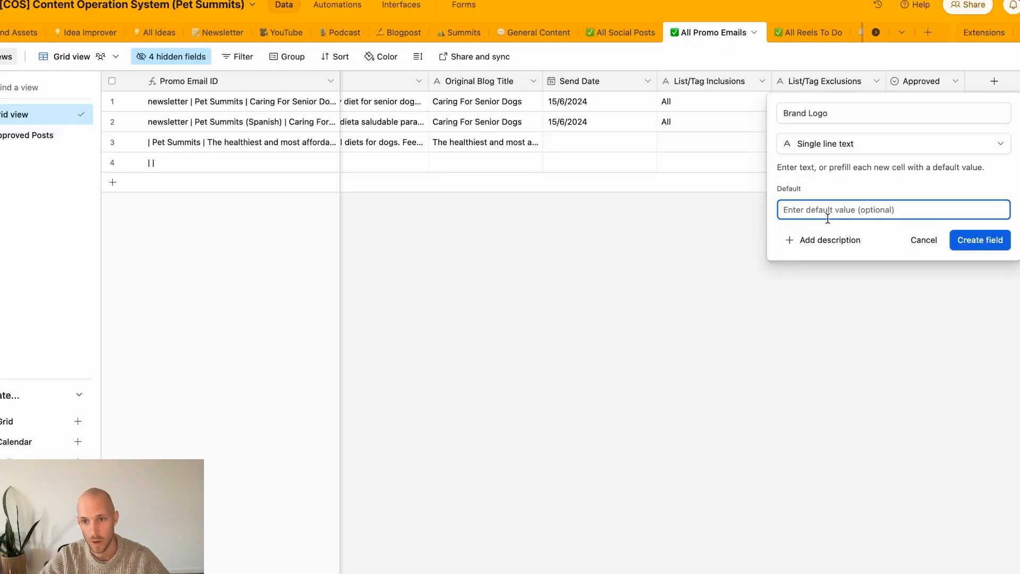
pyautogui.press('super+v')
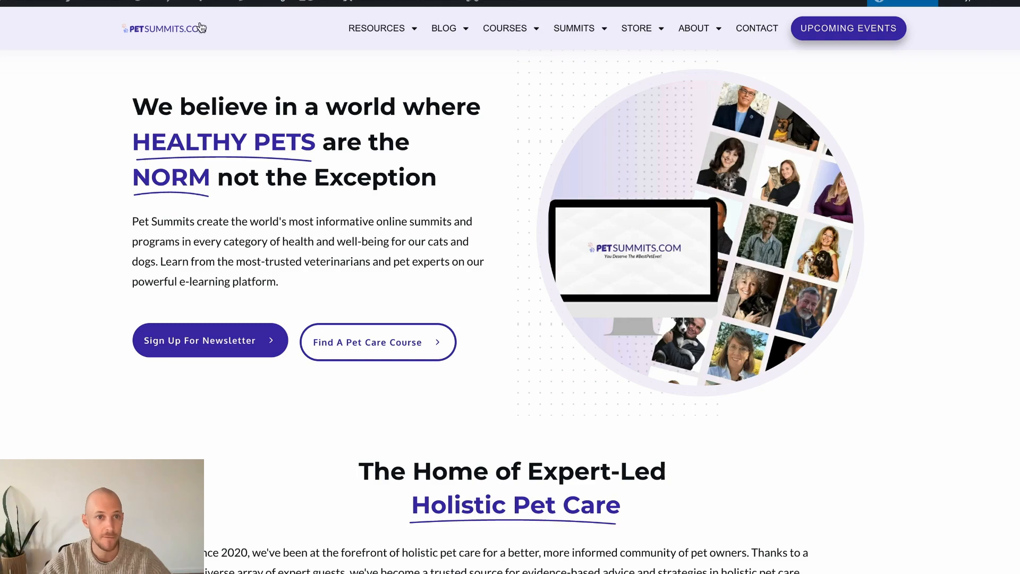
# Copy the header logo's image address from the Pet Summits website, set it as Brand Logo's default value and create the field.
pyautogui.rightClick(176, 27)
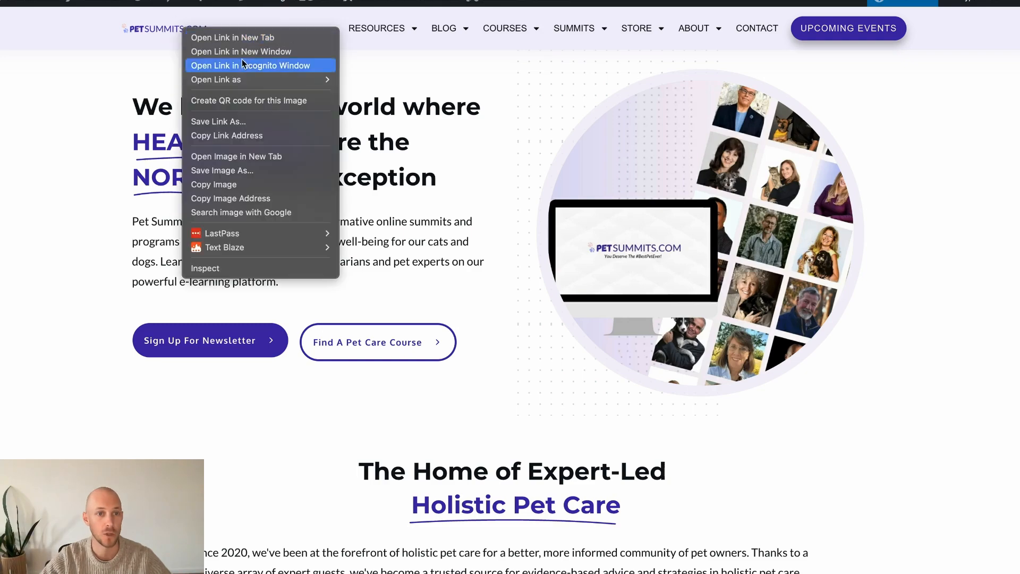
pyautogui.press('Escape')
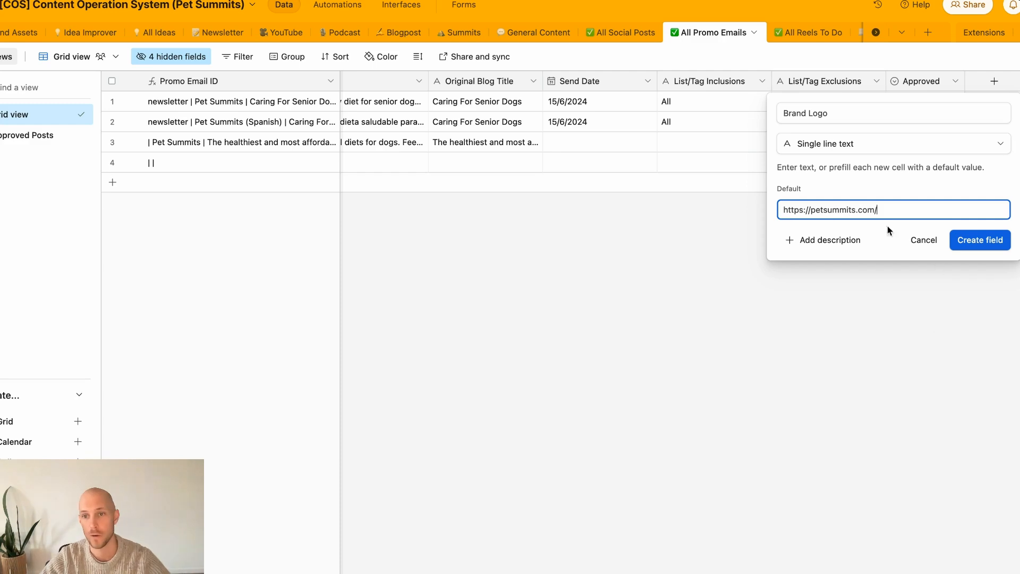
pyautogui.tripleClick(869, 209)
pyautogui.press('super+v')
pyautogui.click(994, 241)
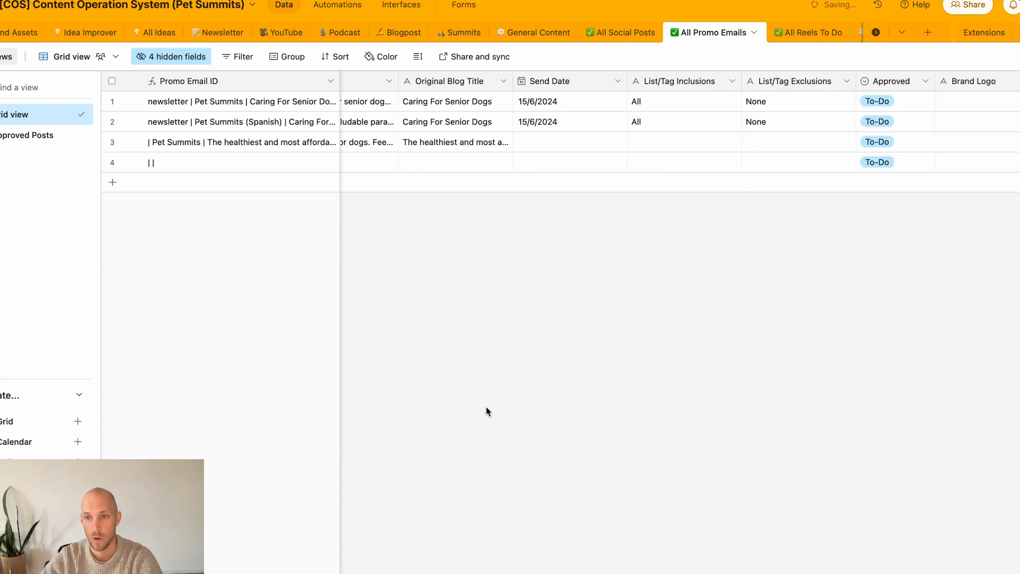
# Add an empty record to test the Brand Logo default, and save the field's settings again.
pyautogui.click(126, 187)
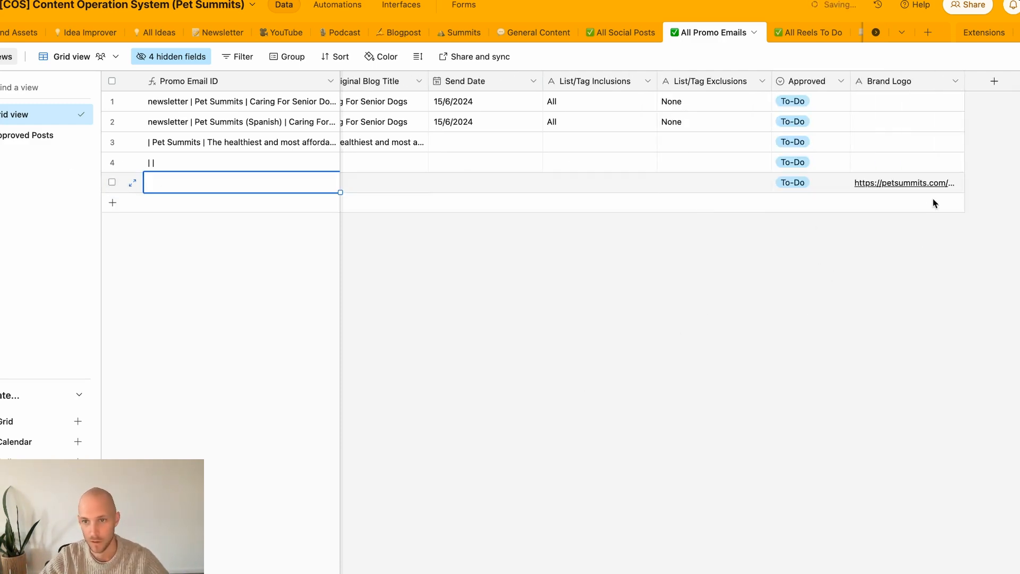
pyautogui.click(873, 228)
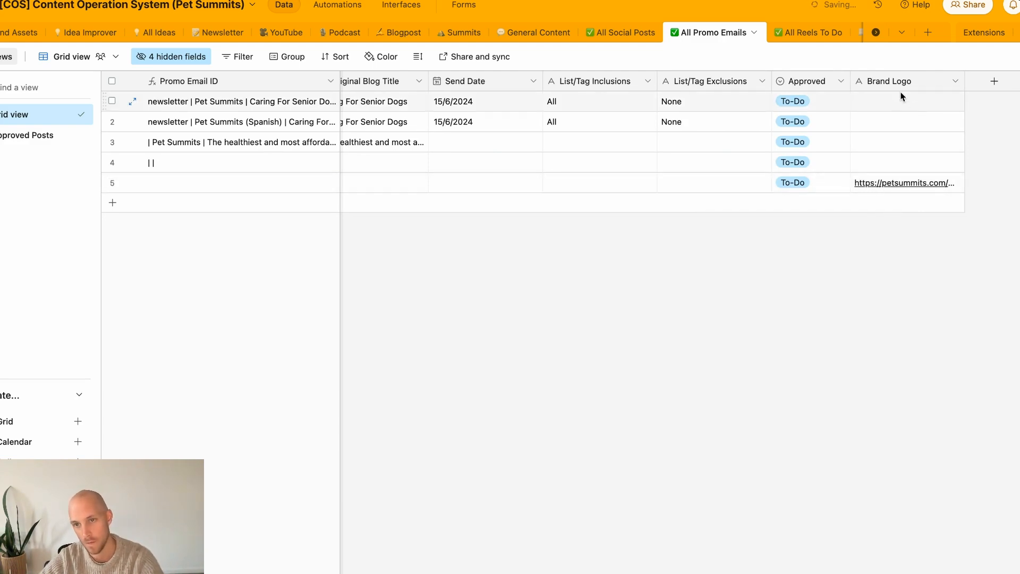
pyautogui.doubleClick(918, 83)
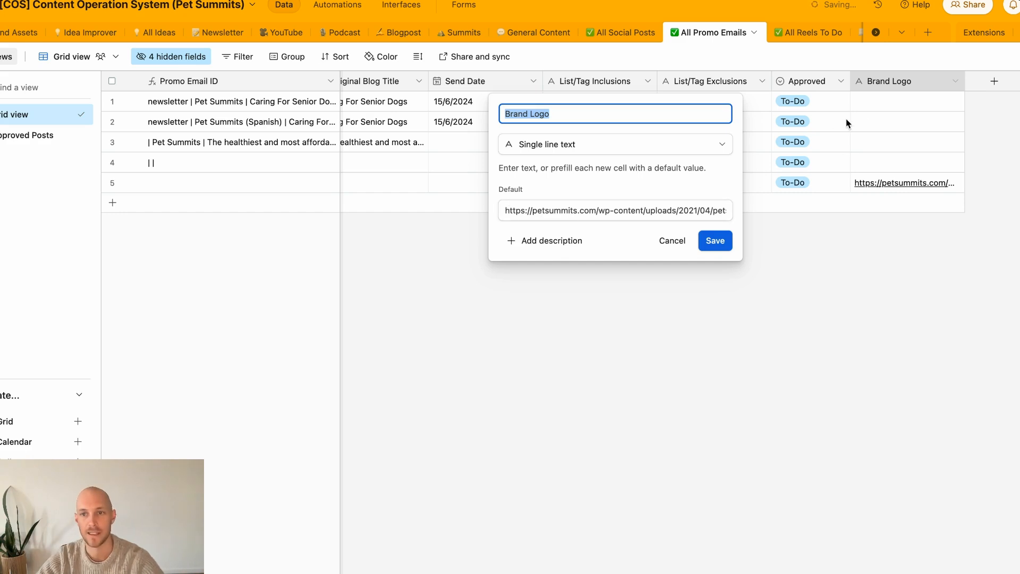
pyautogui.click(715, 241)
# Paste the logo's image address into the Brand Logo cells of records 1 to 4.
pyautogui.click(878, 101)
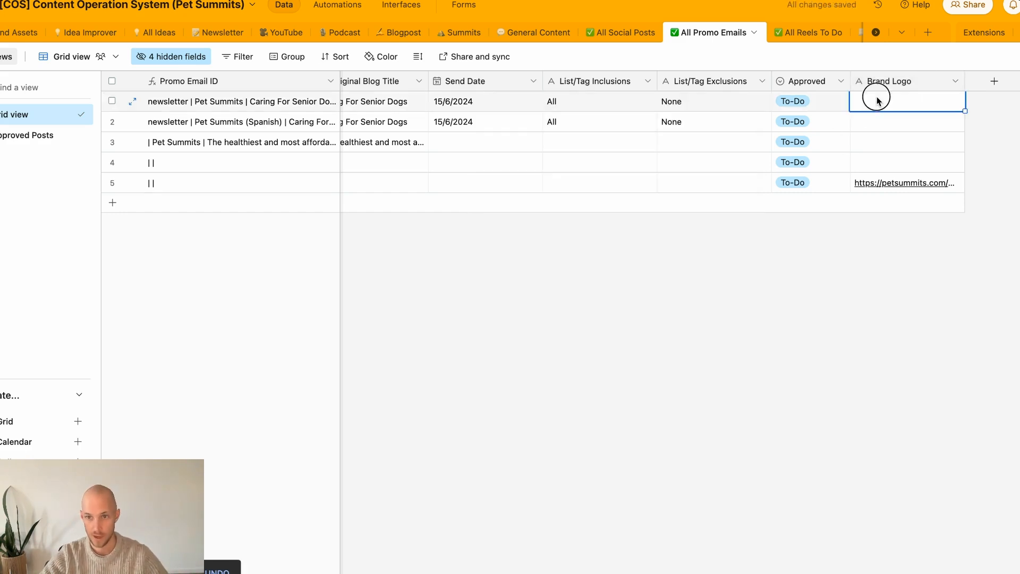
pyautogui.hotkey('ctrl', 'v')
pyautogui.press('Down')
pyautogui.hotkey('ctrl', 'v')
pyautogui.press('Down')
pyautogui.hotkey('ctrl', 'v')
pyautogui.press('Down')
pyautogui.press('Down')
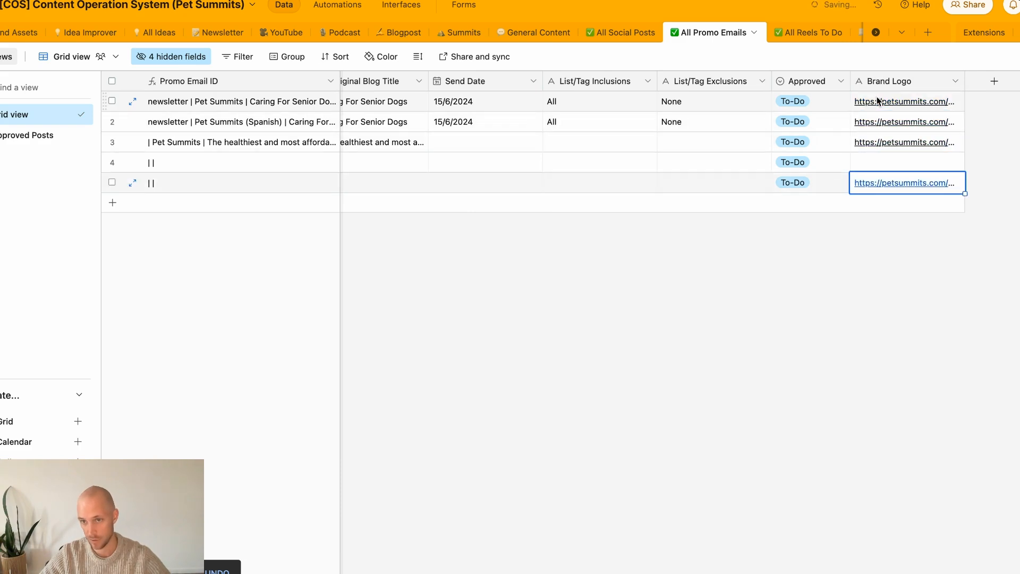
pyautogui.press('Up')
pyautogui.hotkey('ctrl', 'v')
pyautogui.press('Down')
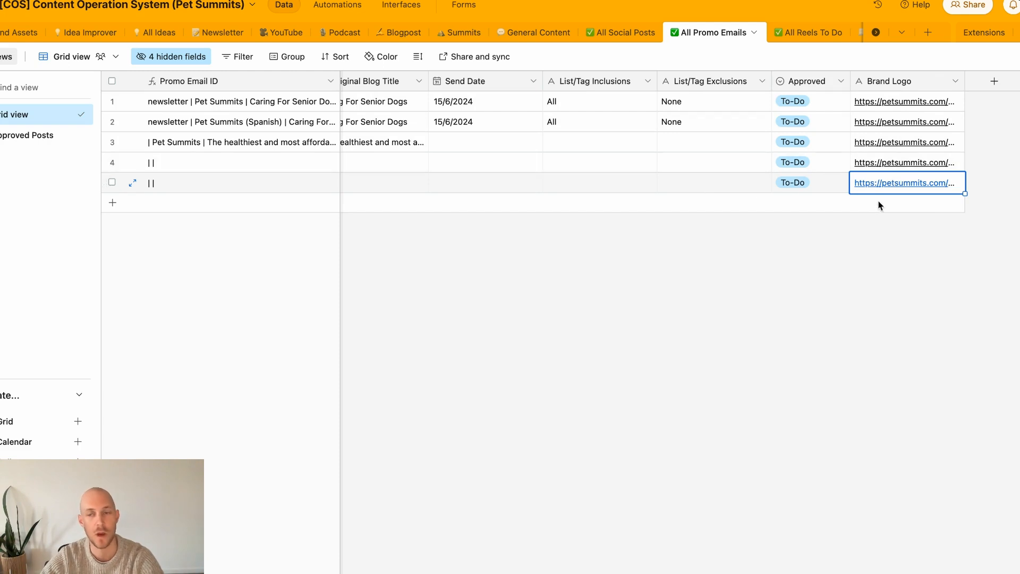
pyautogui.click(976, 109)
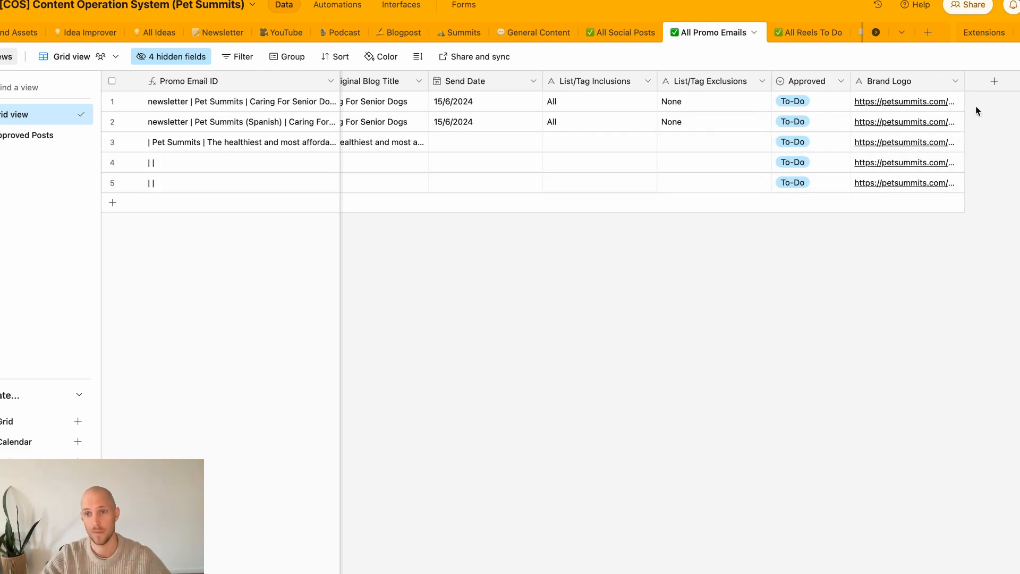
# Create a long text field named Brand Colors with rich text formatting enabled.
pyautogui.click(994, 81)
pyautogui.write('Br')
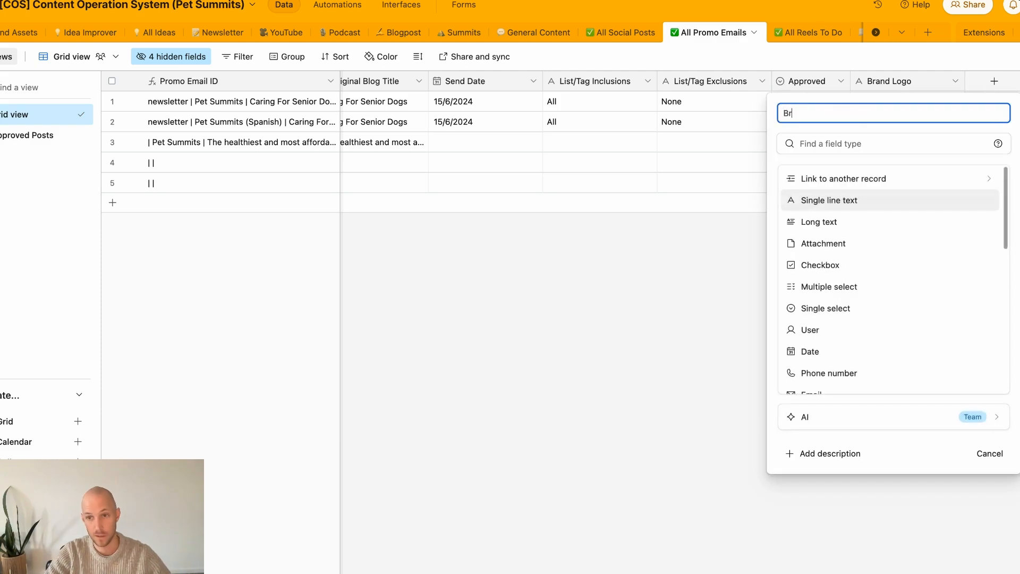
pyautogui.write('and Colors')
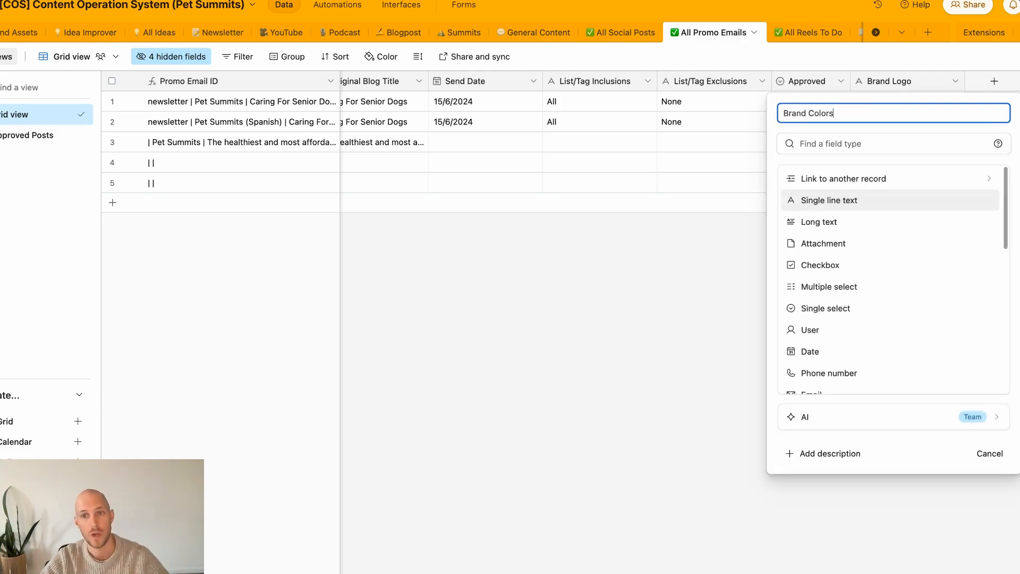
pyautogui.click(835, 223)
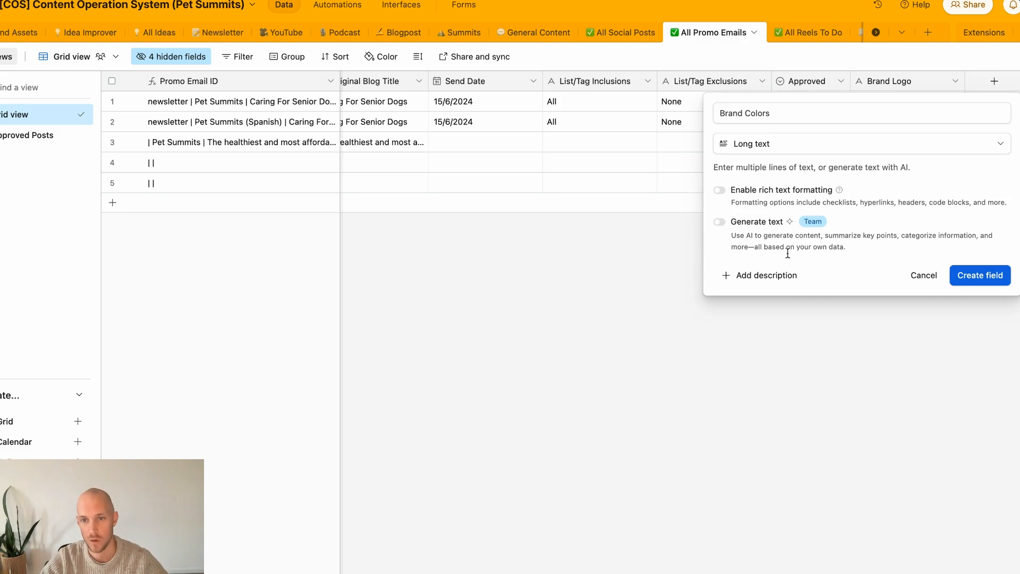
pyautogui.click(719, 190)
pyautogui.click(957, 275)
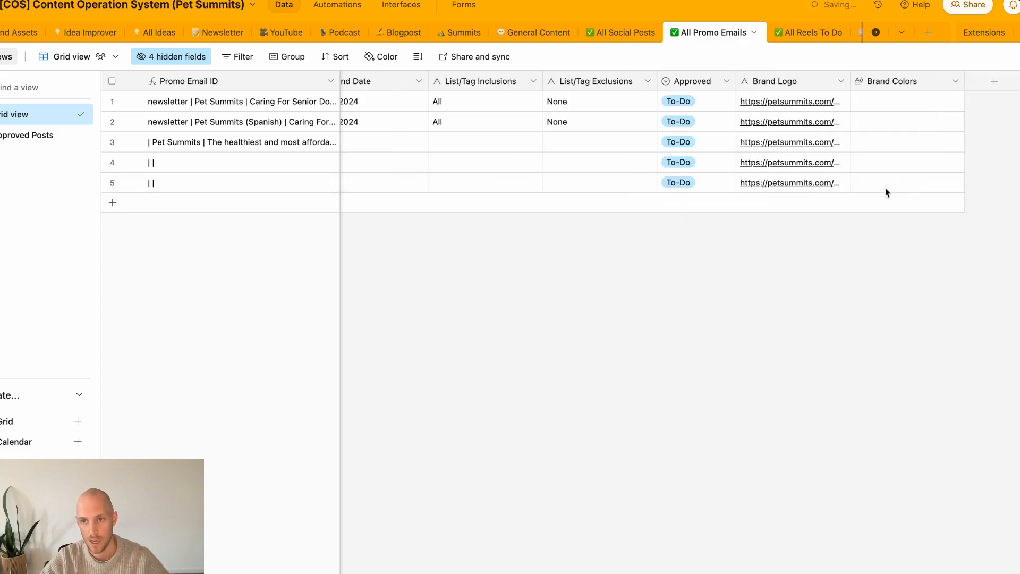
# Turn off rich text formatting for the Brand Colors field and change its type to single line text.
pyautogui.click(951, 101)
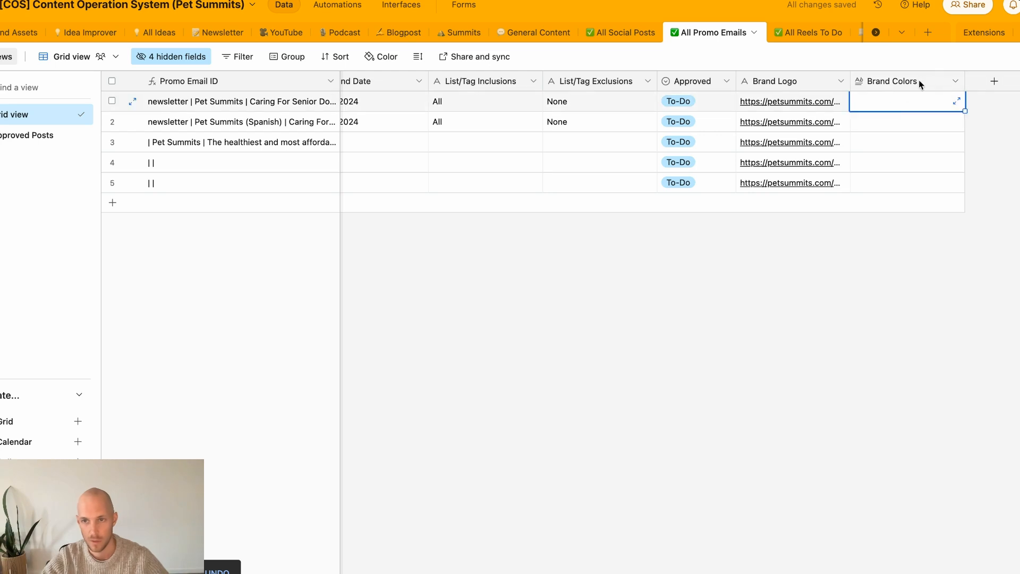
pyautogui.doubleClick(949, 84)
pyautogui.click(504, 191)
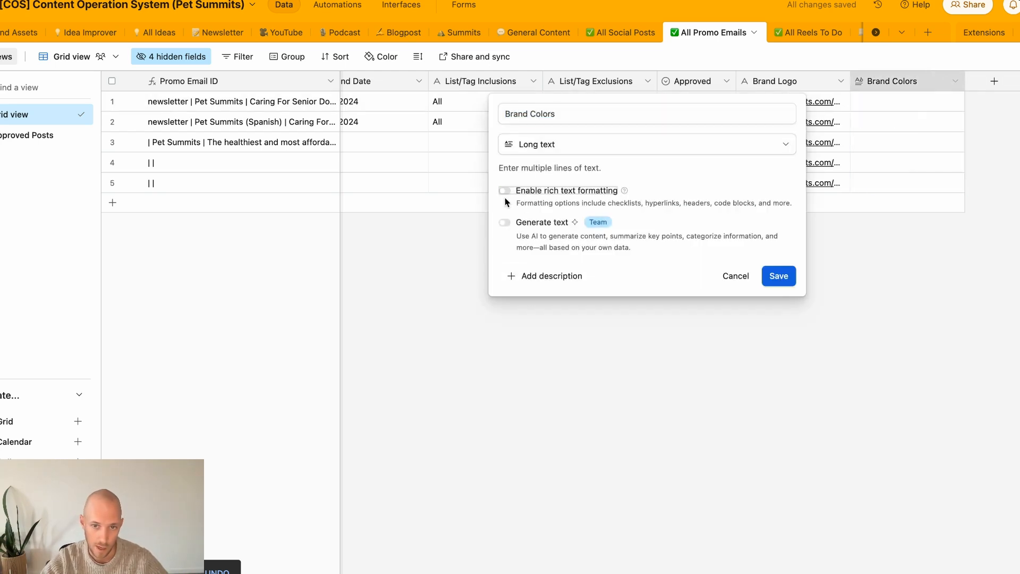
pyautogui.click(512, 144)
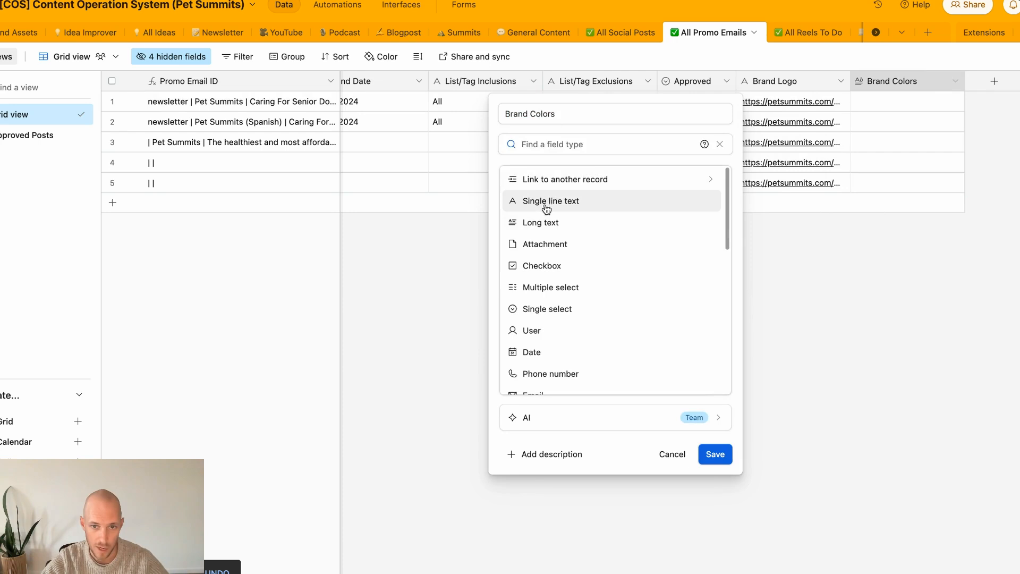
pyautogui.click(547, 200)
pyautogui.click(558, 211)
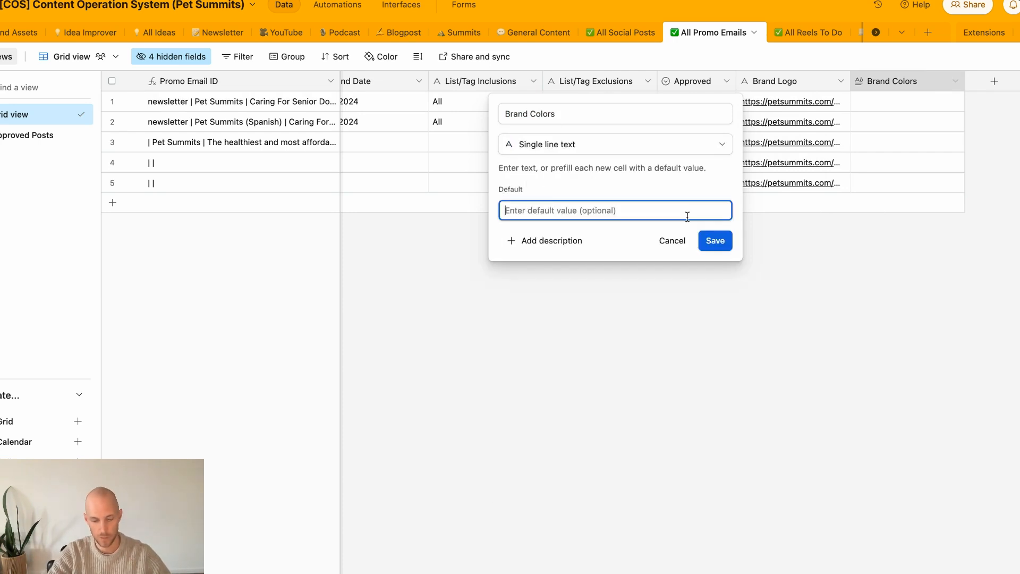
pyautogui.write('Thes')
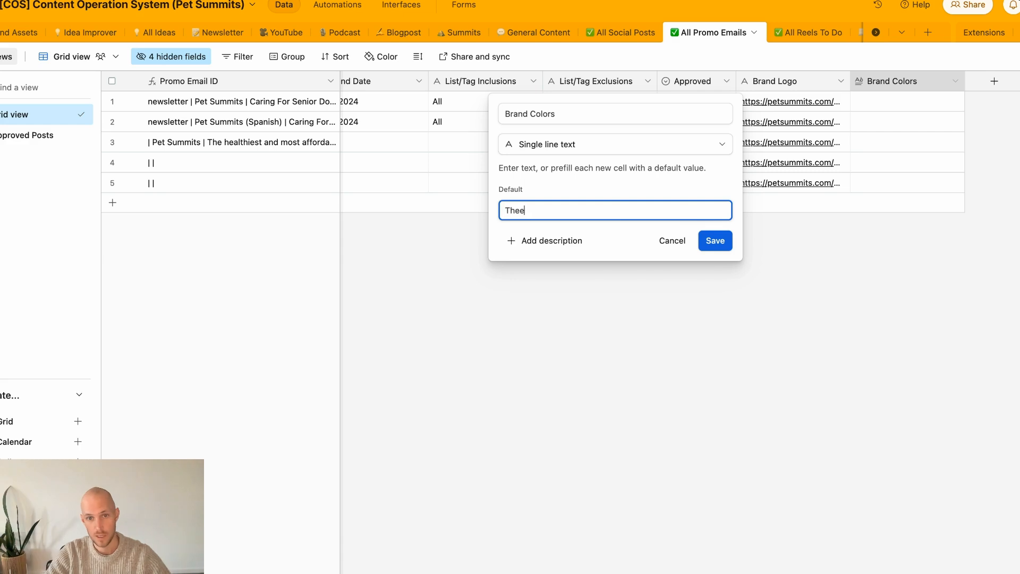
pyautogui.press('BackSpace')
pyautogui.press('BackSpace')
pyautogui.press('BackSpace')
pyautogui.press('BackSpace')
pyautogui.write('Follow this')
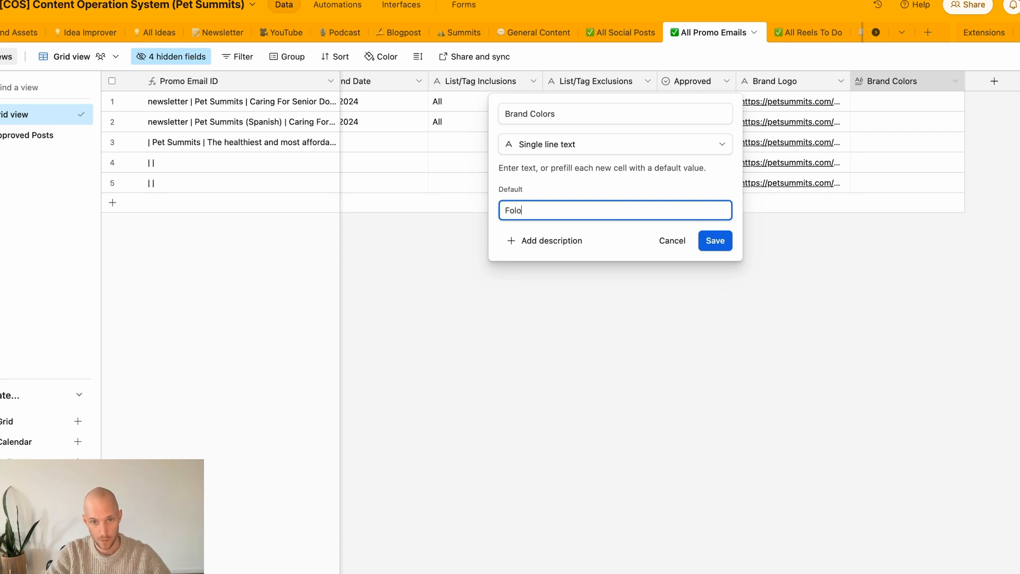
pyautogui.press('super+a')
pyautogui.write('br')
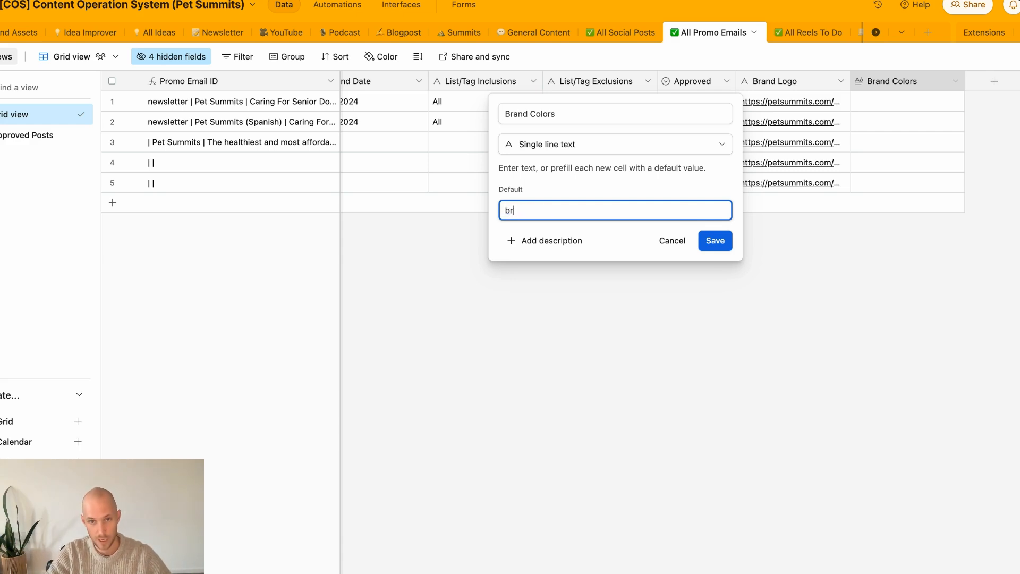
pyautogui.press('BackSpace')
pyautogui.press('BackSpace')
pyautogui.write('brand')
pyautogui.press('super+a')
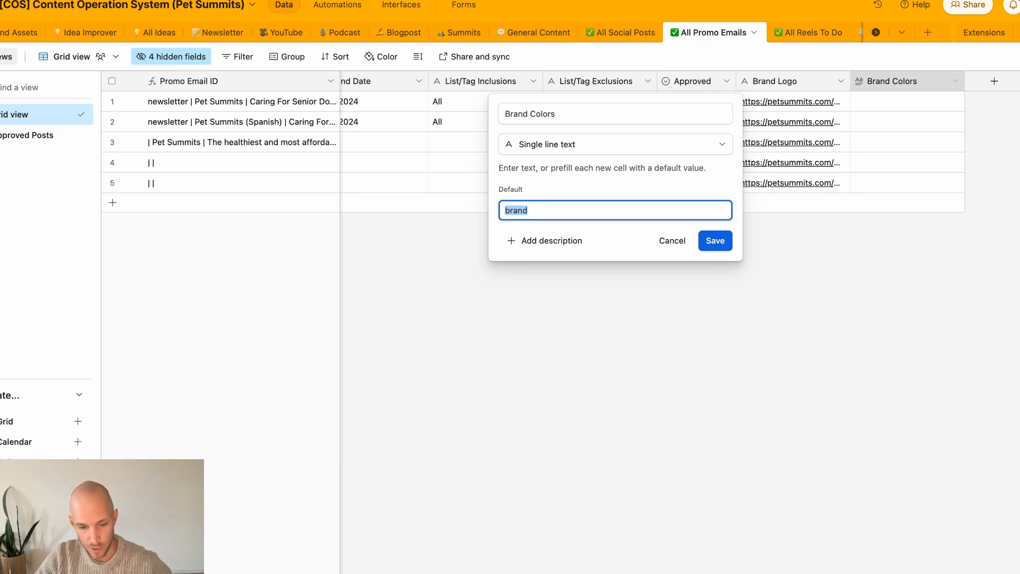
# Enter the heading placeholders "H1: , H2: ,H3:" as the default value of Brand Colors.
pyautogui.write('H1')
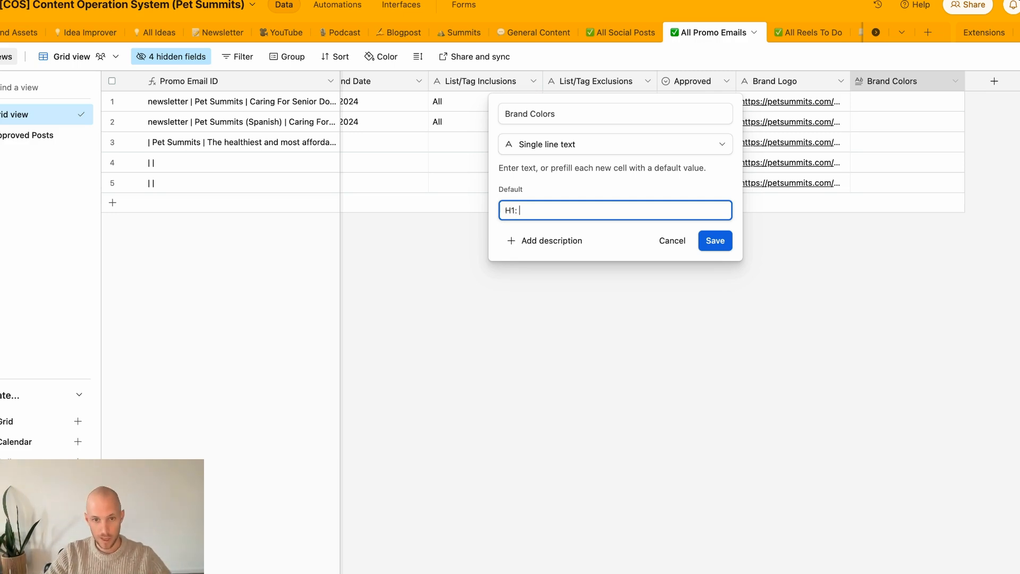
pyautogui.write(': , ')
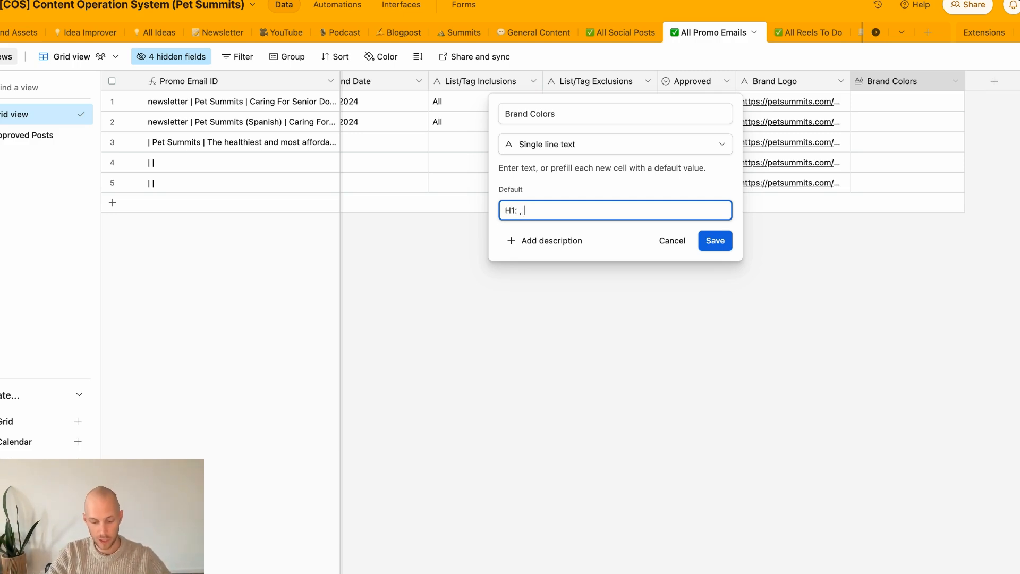
pyautogui.write('H2')
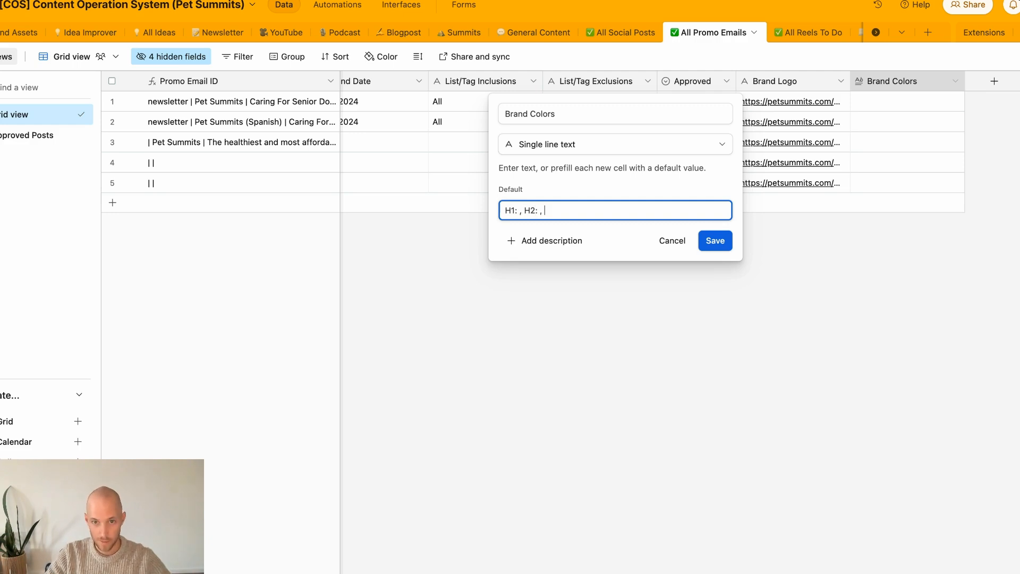
pyautogui.write(': ,h3')
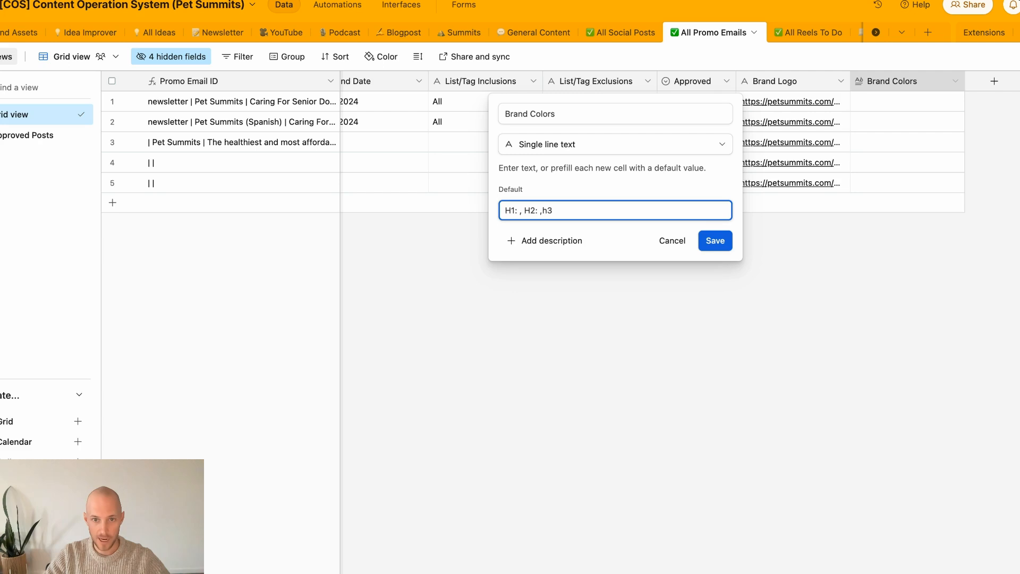
pyautogui.write('H3:')
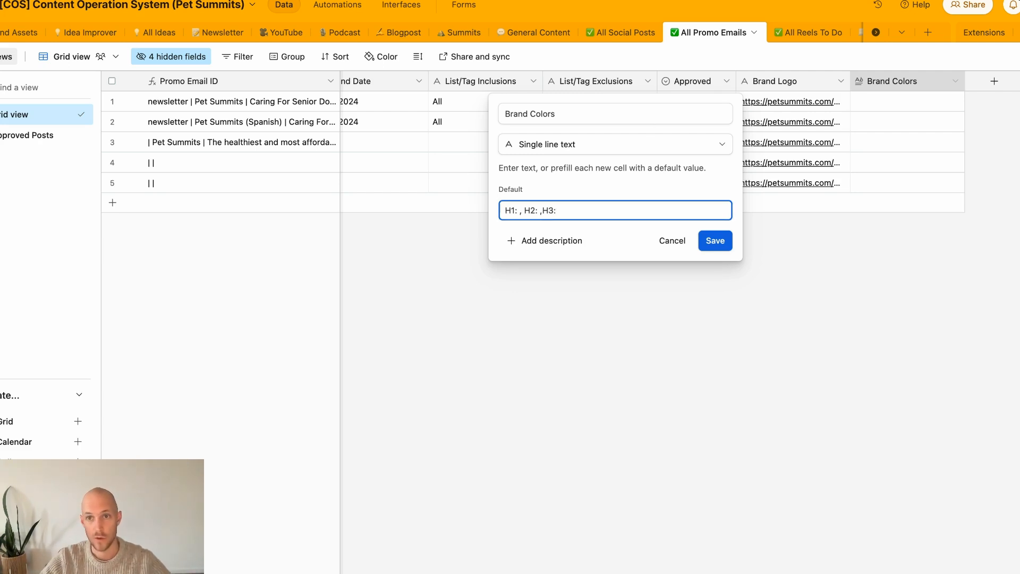
# Switch to Canva in a new browser tab, open the Brand Kit and copy the PetSummits.com purple #4120a9.
pyautogui.press('super+t')
pyautogui.write('/bran')
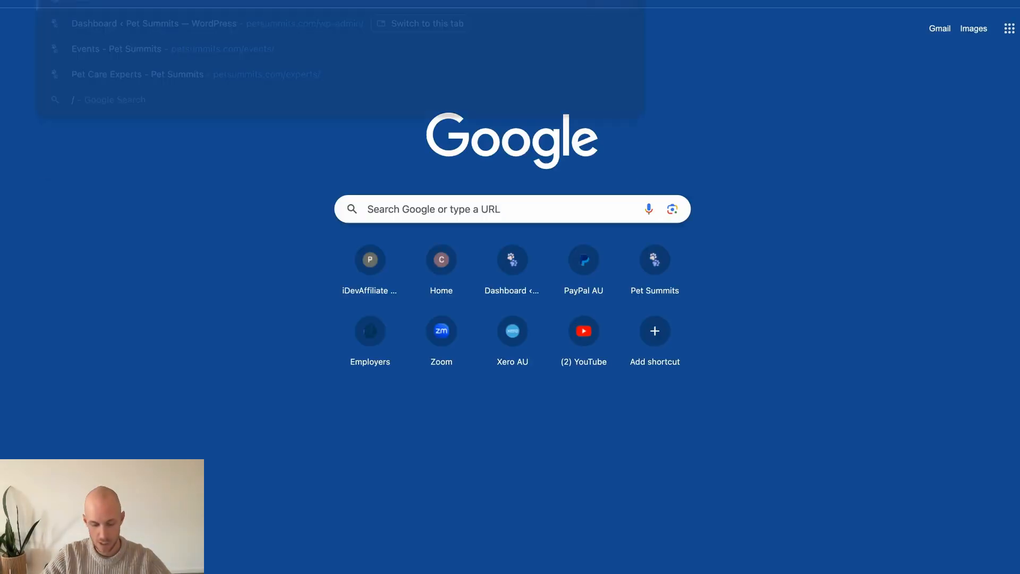
pyautogui.click(406, 69)
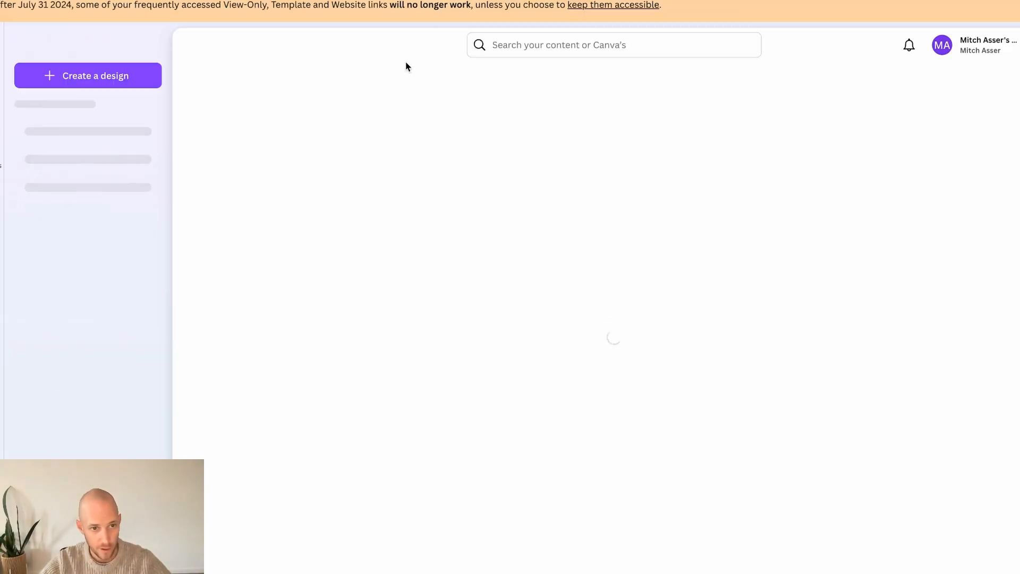
pyautogui.scroll(-1, 358, 266)
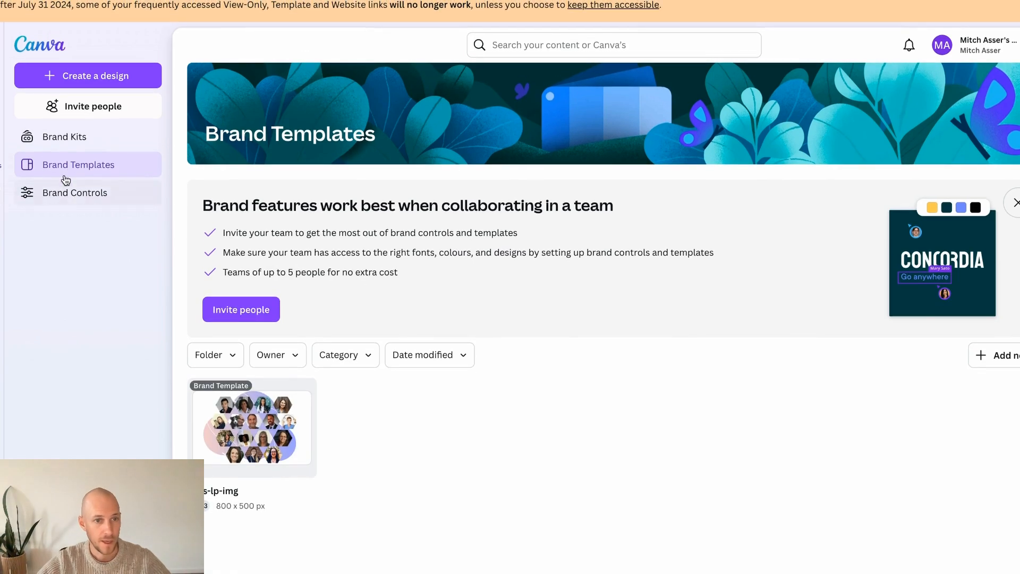
pyautogui.click(68, 137)
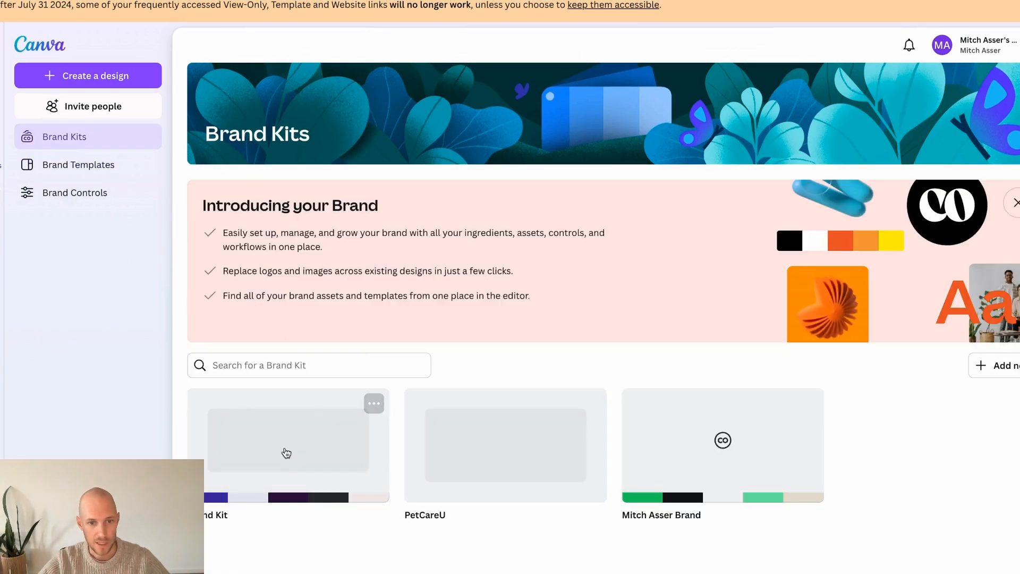
pyautogui.click(285, 453)
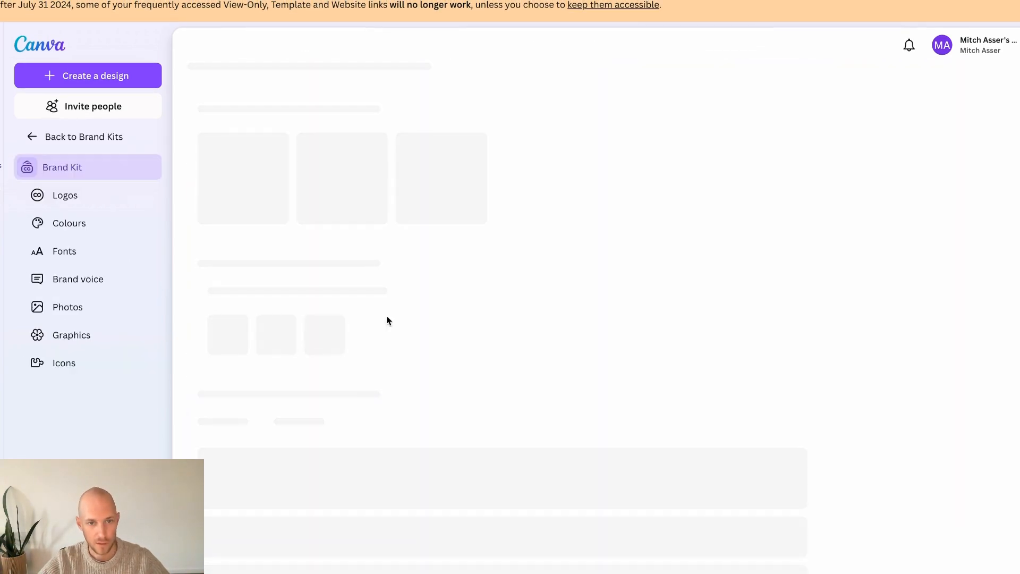
pyautogui.scroll(-5, 255, 366)
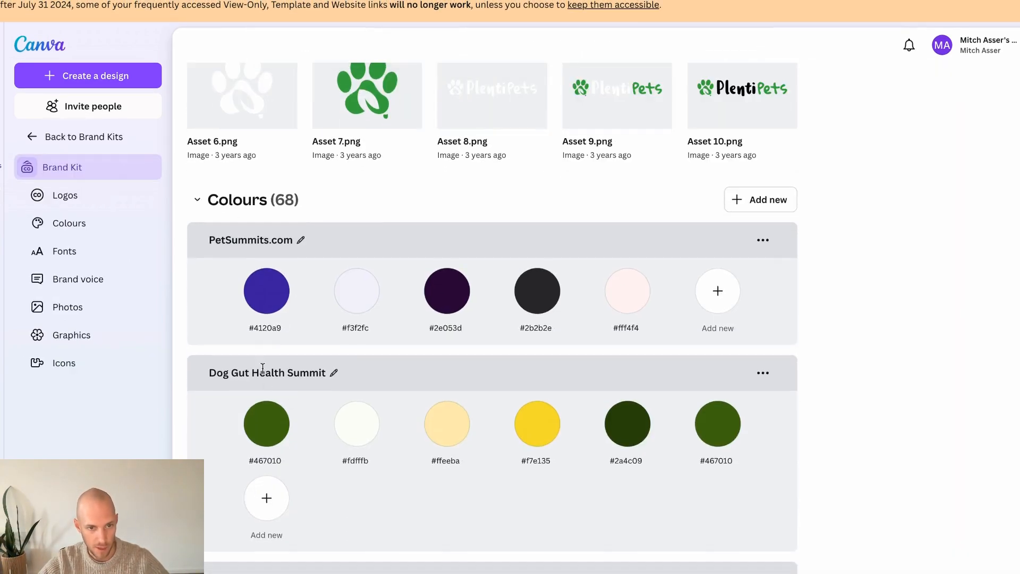
pyautogui.click(268, 328)
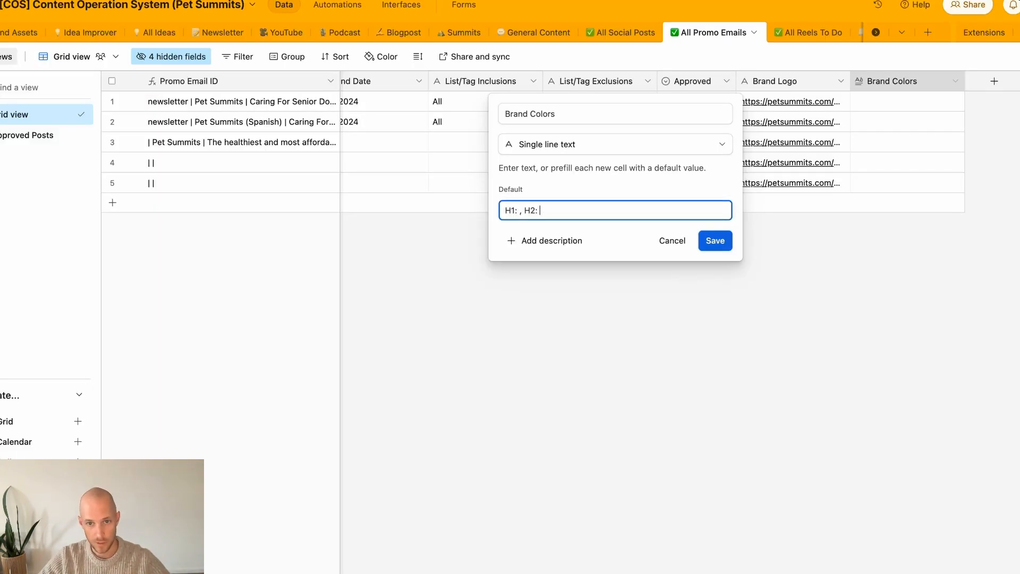
# Complete the Brand Colors default as "H1: #4120a9, H2: #4120a9", without an H3 entry, copy it and save the field.
pyautogui.write('#4120a9')
pyautogui.click(518, 211)
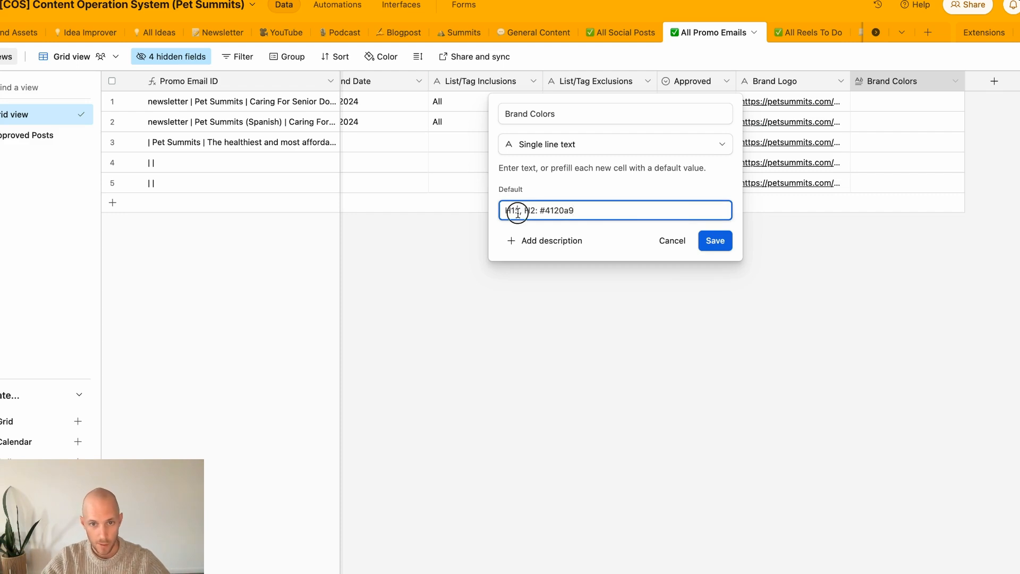
pyautogui.write('#4120a9')
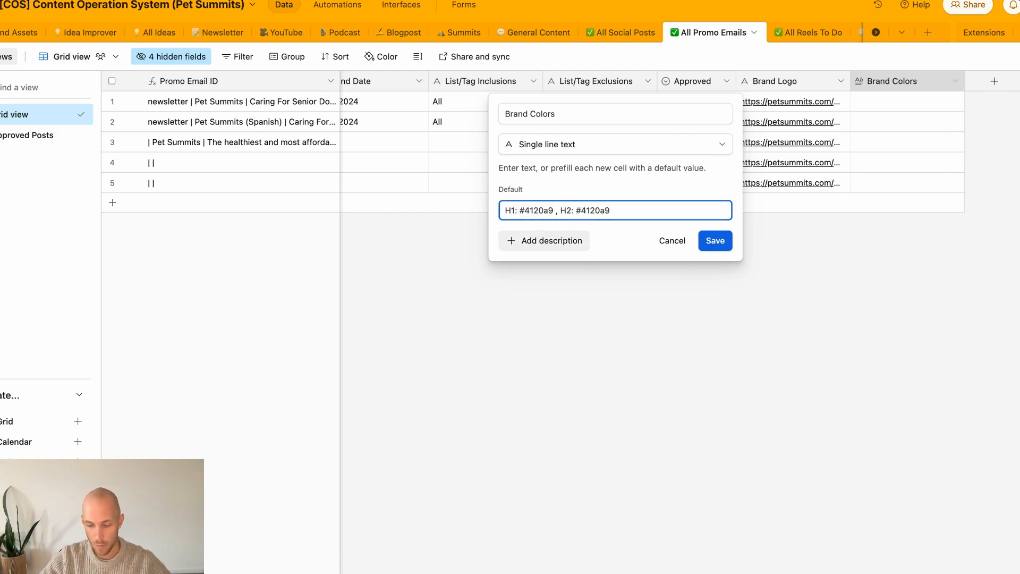
pyautogui.press('BackSpace')
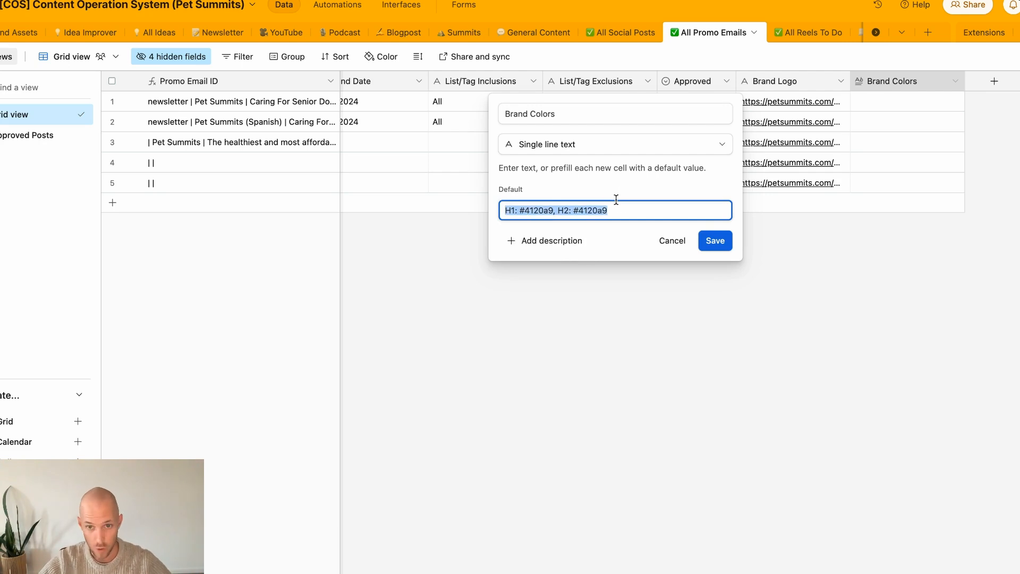
pyautogui.click(715, 240)
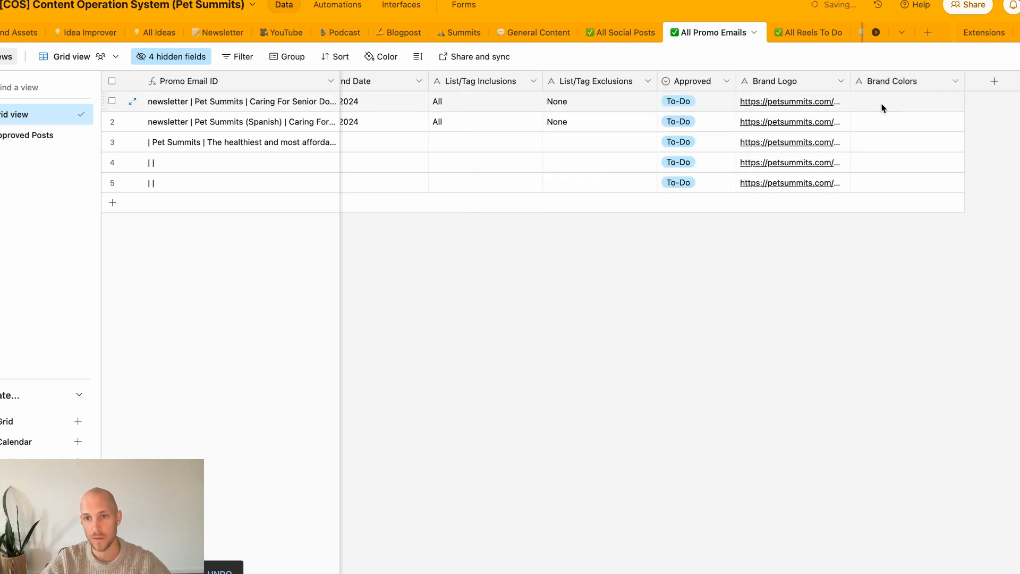
# Fill the Brand Colors cells of records 1 to 5 with "H1: #4120a9, H2: #4120a9".
pyautogui.click(882, 108)
pyautogui.write('H1: #4120a9, H2: #4120a9')
pyautogui.press('Down')
pyautogui.hotkey('ctrl', 'v')
pyautogui.press('Down')
pyautogui.hotkey('ctrl', 'v')
pyautogui.press('Down')
pyautogui.write('H1: #4120a9, H2: #4120a9')
pyautogui.press('Down')
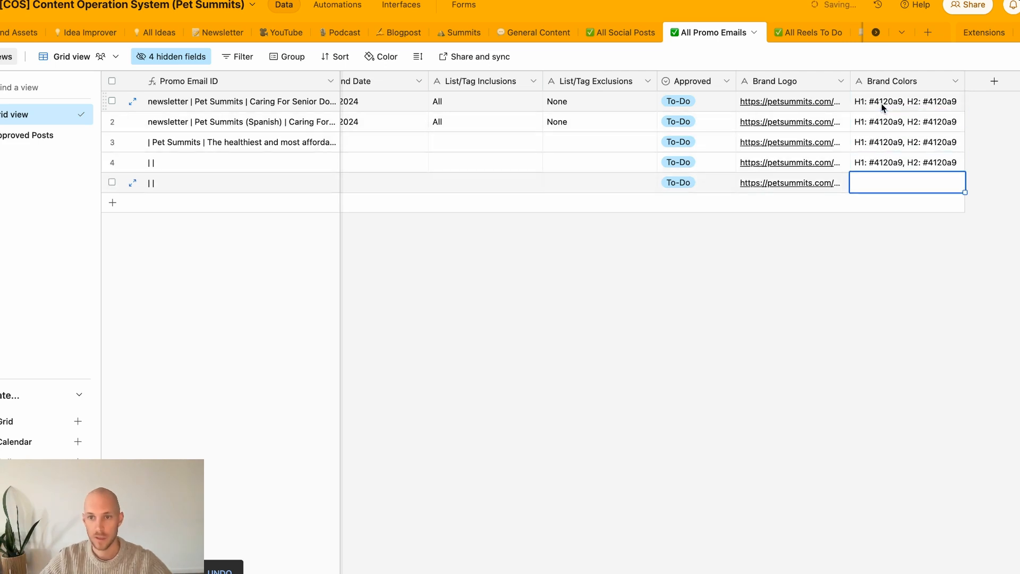
pyautogui.write('H1: #4120a9, H2: #4120a9')
pyautogui.click(831, 306)
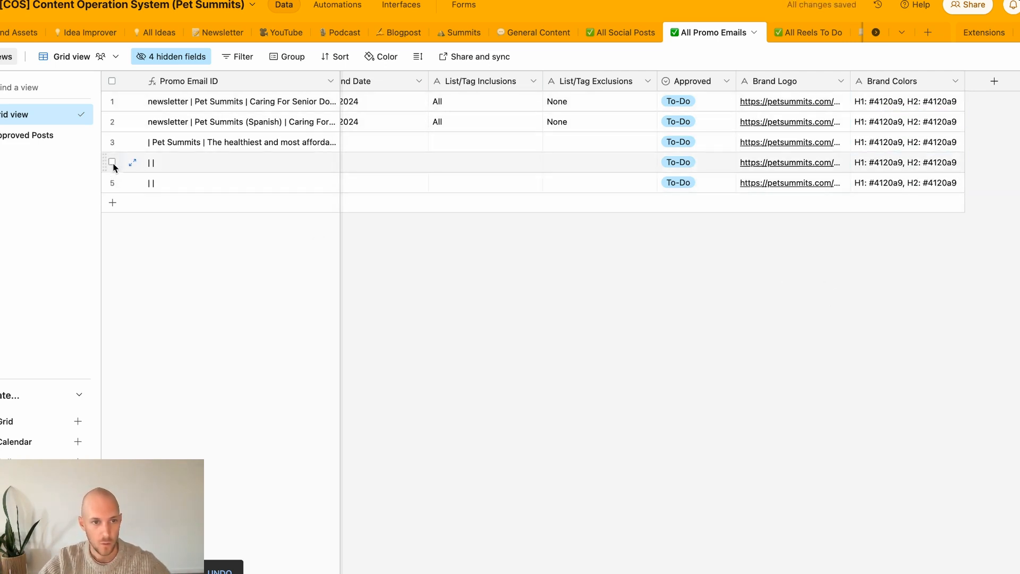
# Delete the two blank records 4 and 5 from the All Promo Emails table.
pyautogui.click(112, 163)
pyautogui.click(114, 185)
pyautogui.rightClick(114, 185)
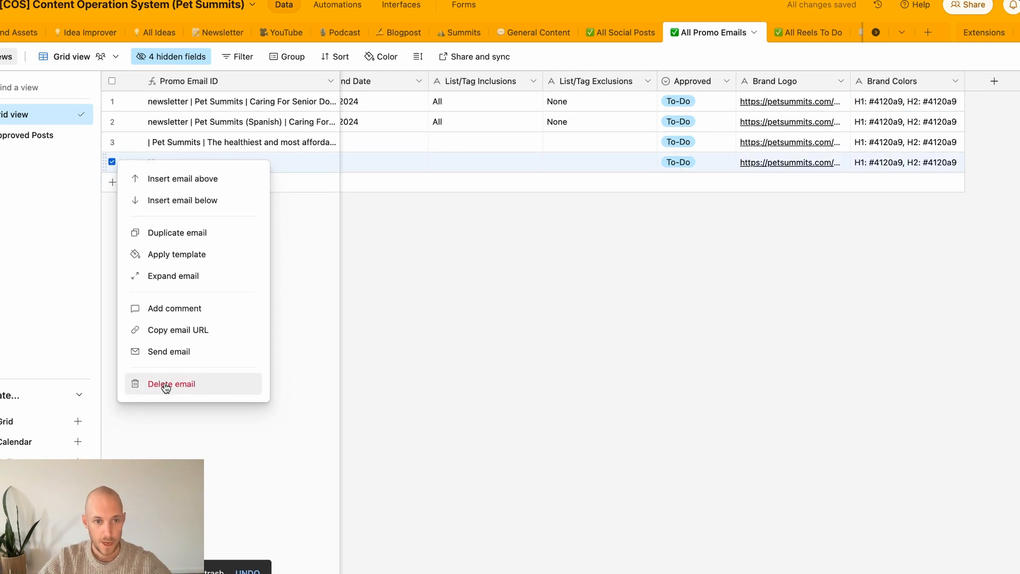
pyautogui.click(167, 385)
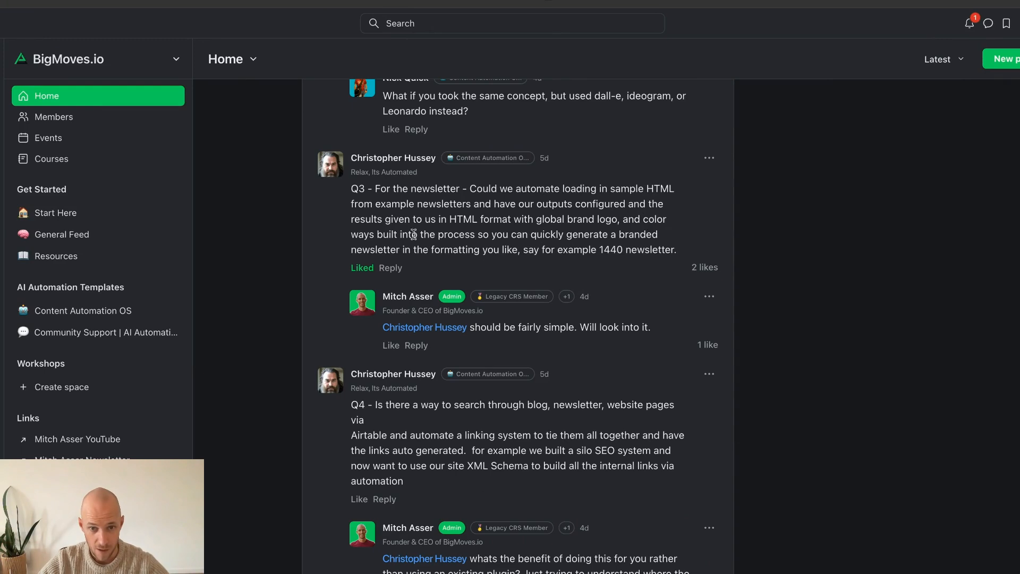
# Review the Q3 comment on BigMoves.io about generating a branded newsletter in a preferred format such as 1440.
pyautogui.moveTo(516, 235); pyautogui.dragTo(697, 257)
pyautogui.click(382, 245)
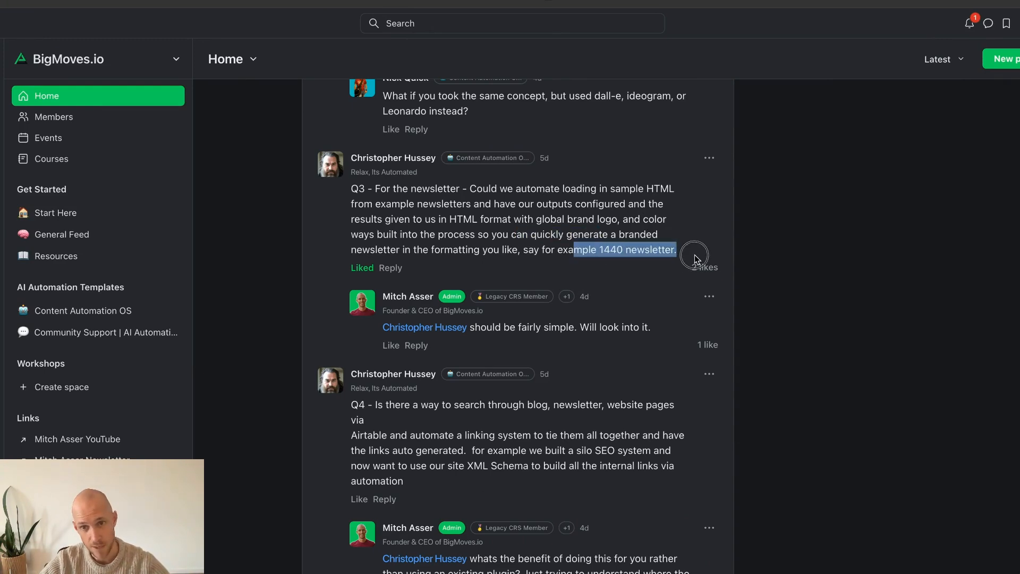
pyautogui.moveTo(594, 234); pyautogui.dragTo(599, 238)
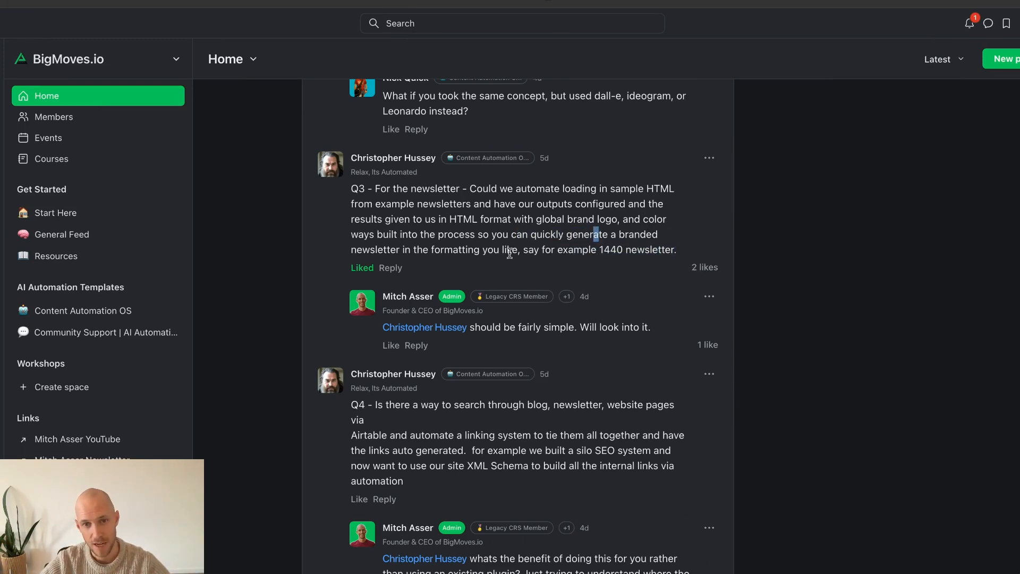
pyautogui.moveTo(523, 249); pyautogui.dragTo(693, 254)
pyautogui.click(673, 252)
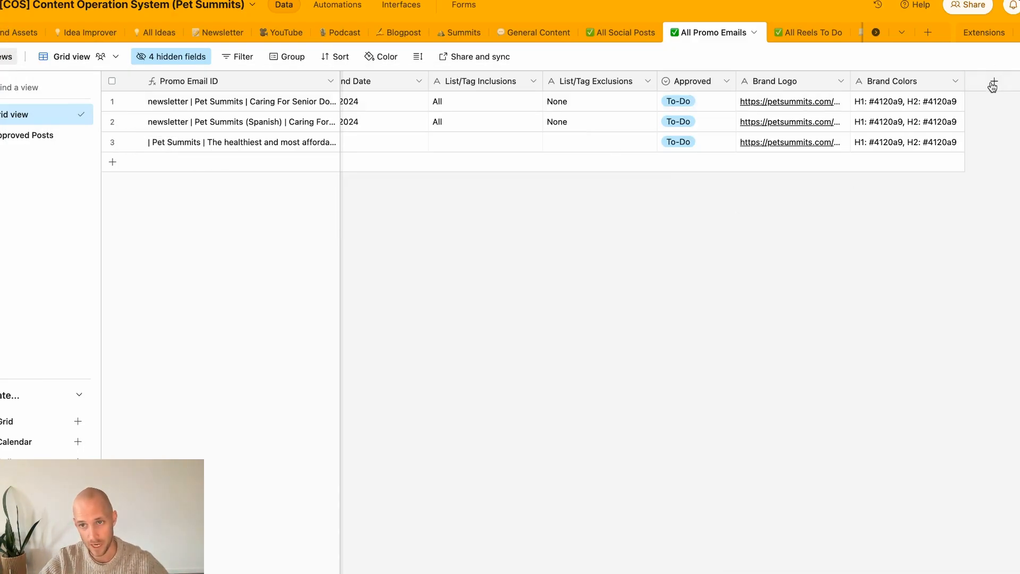
# Add a Long text field named "Example HTML Email" to the All Promo Emails table.
pyautogui.click(994, 83)
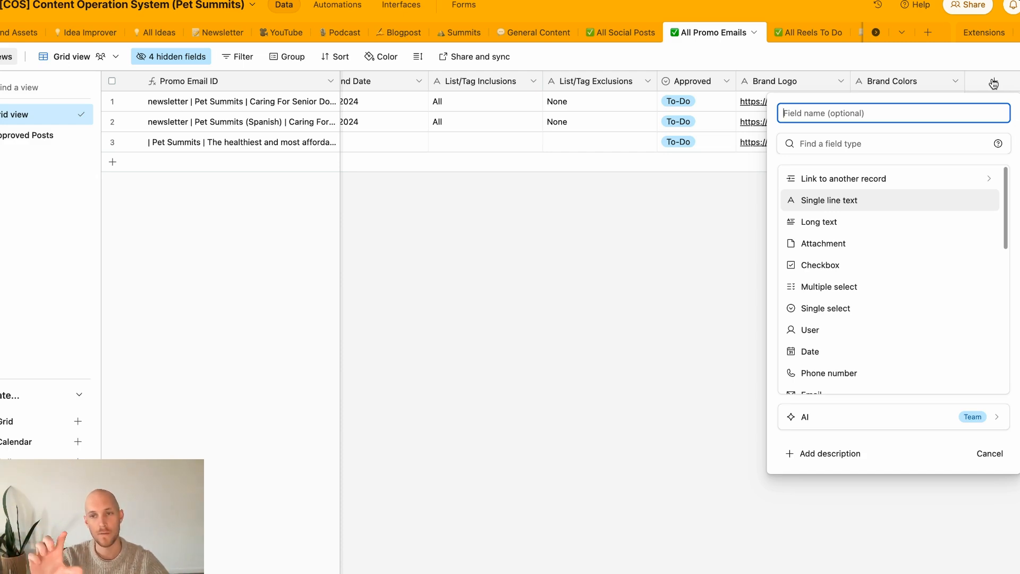
pyautogui.click(836, 222)
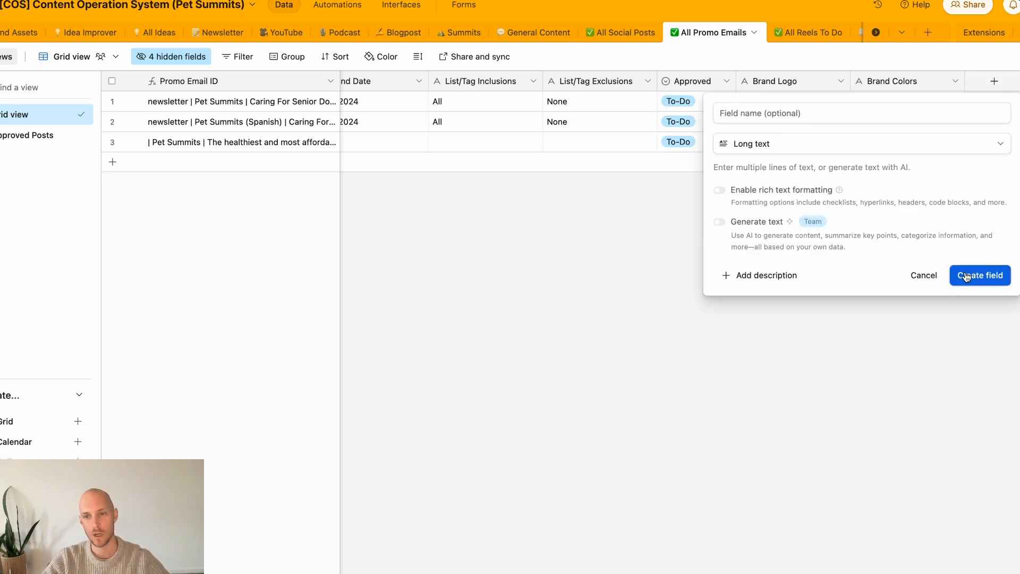
pyautogui.click(788, 113)
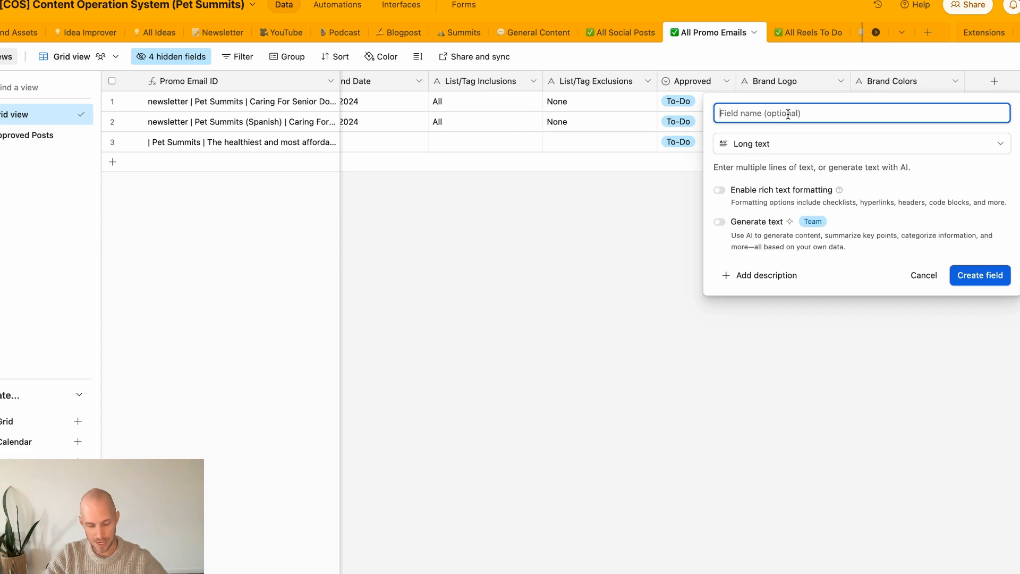
pyautogui.write('E')
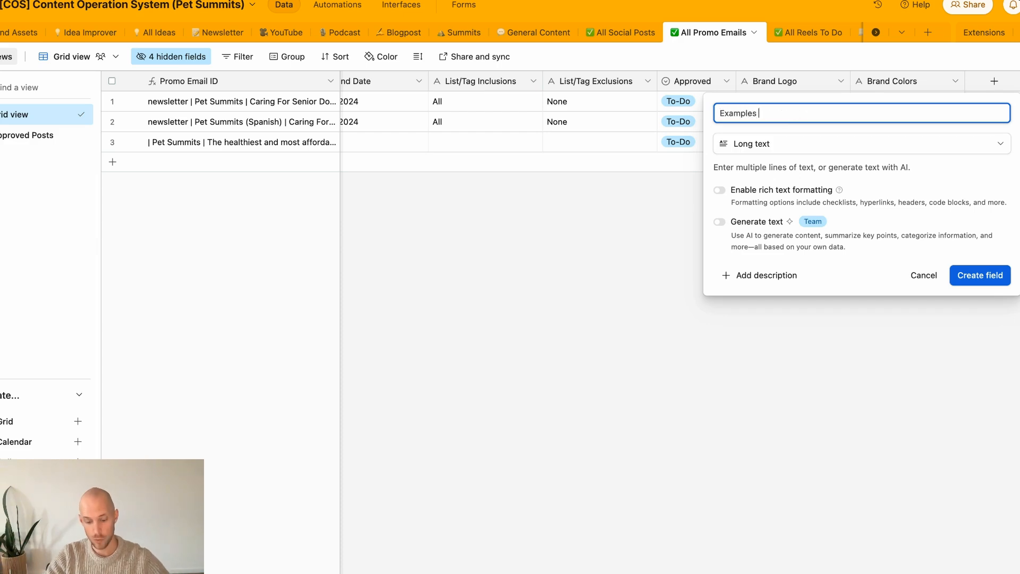
pyautogui.write('xamples')
pyautogui.press('BackSpace')
pyautogui.write('HTM')
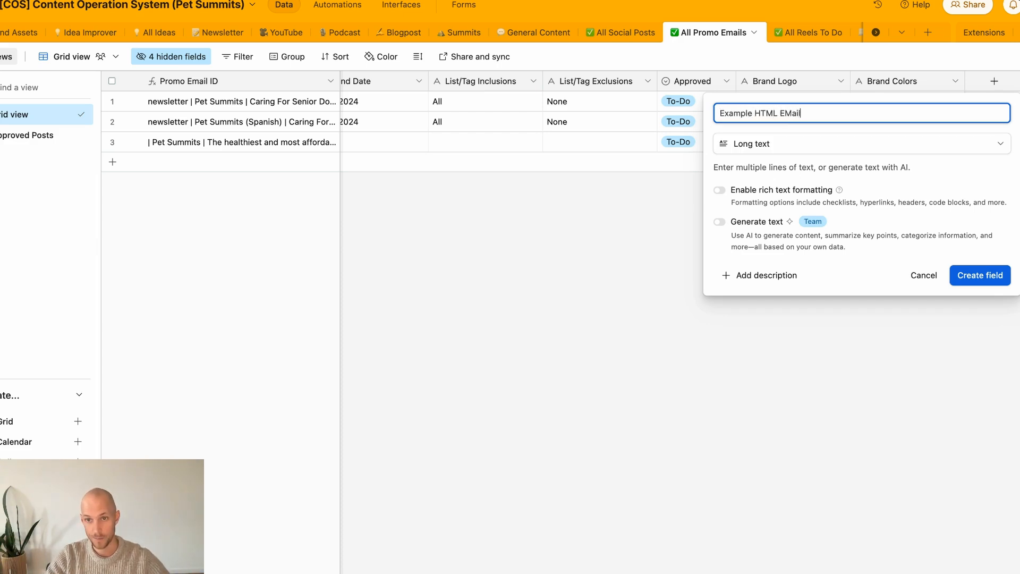
pyautogui.write('L EMa')
pyautogui.press('BackSpace')
pyautogui.press('BackSpace')
pyautogui.write('mail')
pyautogui.click(966, 275)
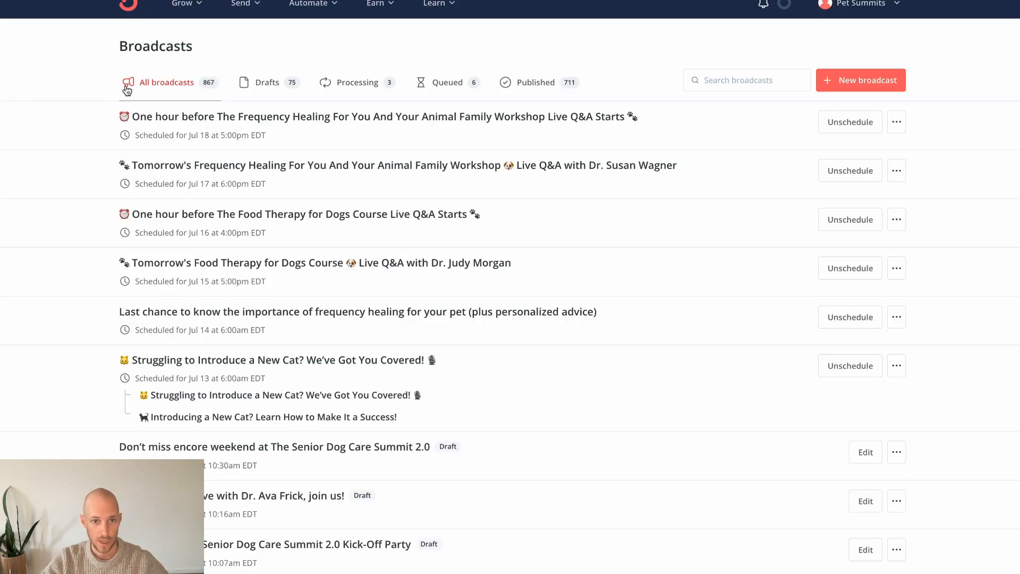
# Switch to the Broadcasts list, open the scheduled one-hour-before Frequency Healing workshop email and copy its content from the logo down.
pyautogui.rightClick(376, 114)
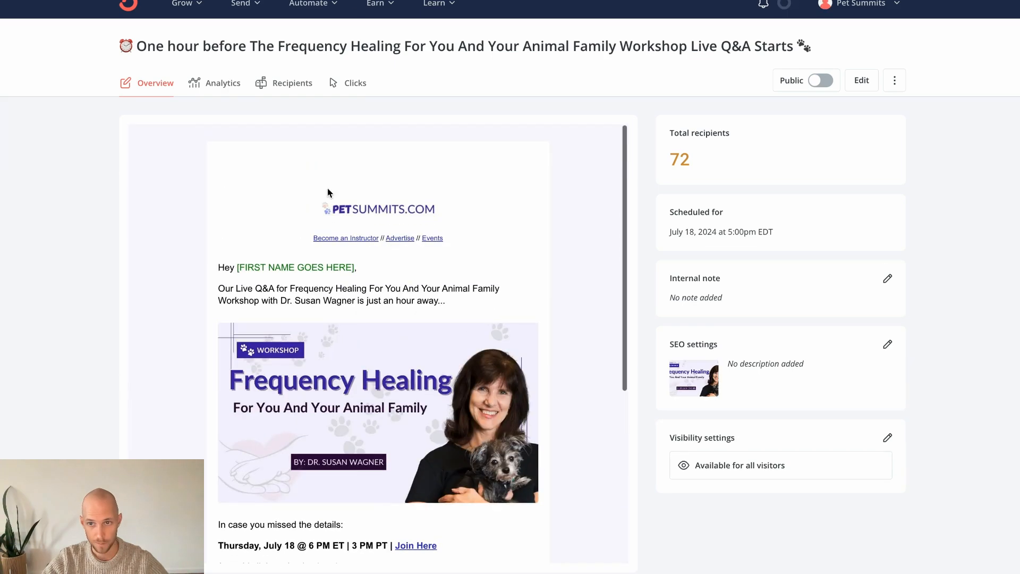
pyautogui.click(894, 81)
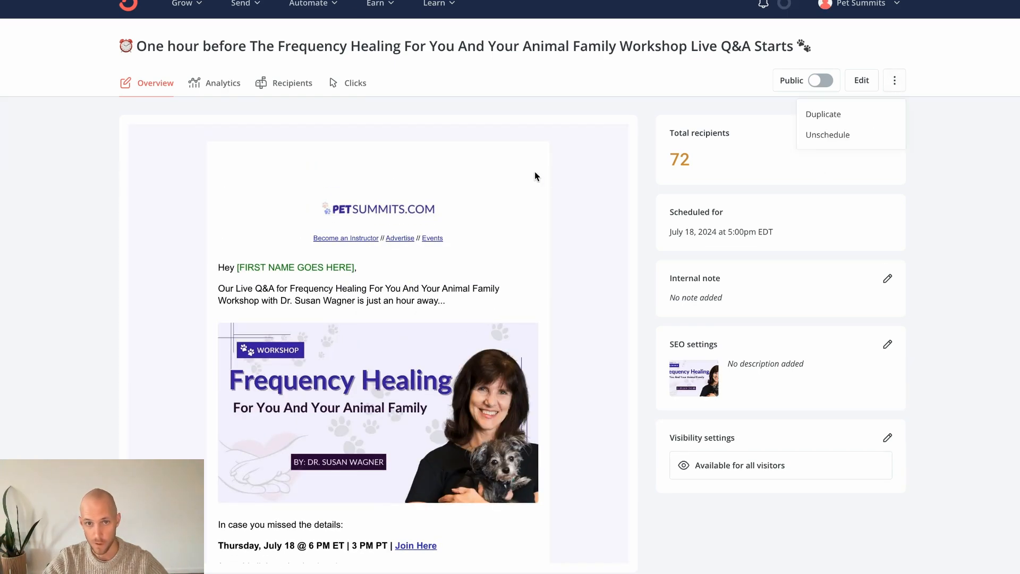
pyautogui.scroll(-1, 272, 236)
pyautogui.scroll(1, 272, 235)
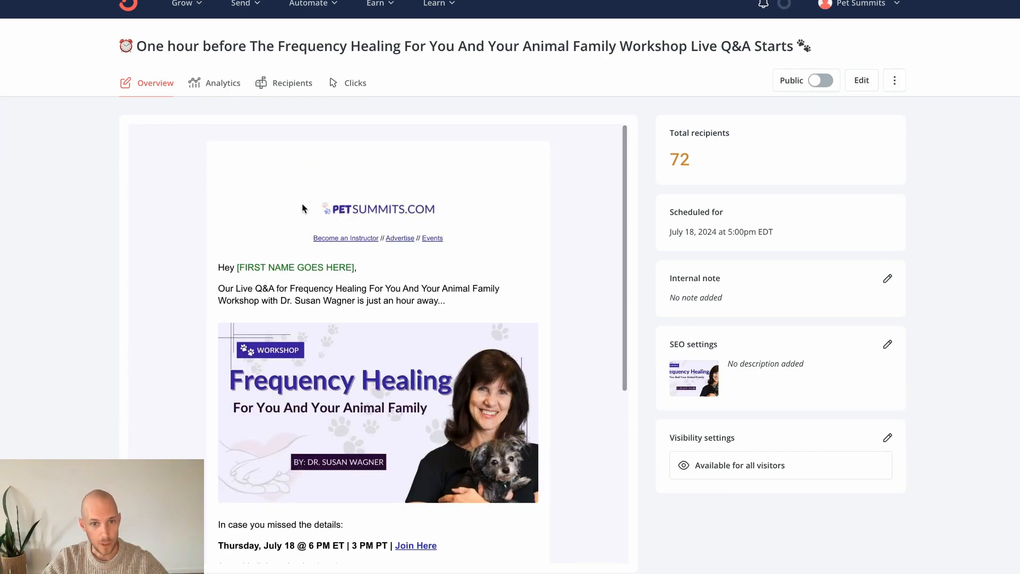
pyautogui.moveTo(302, 206); pyautogui.dragTo(494, 518)
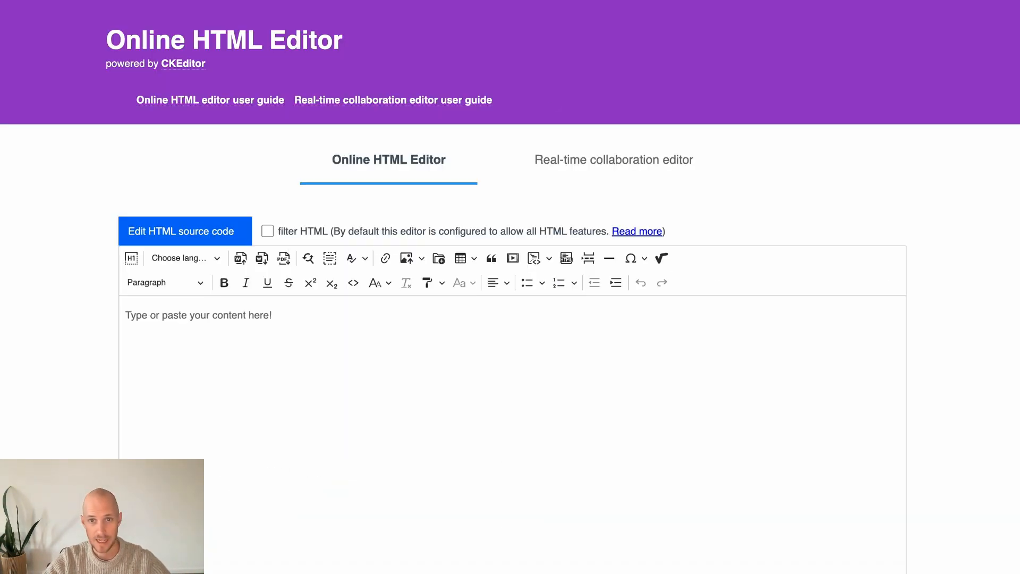
# Paste the copied broadcast email into the Online HTML Editor and check its logo header and body.
pyautogui.click(280, 330)
pyautogui.press('super+v')
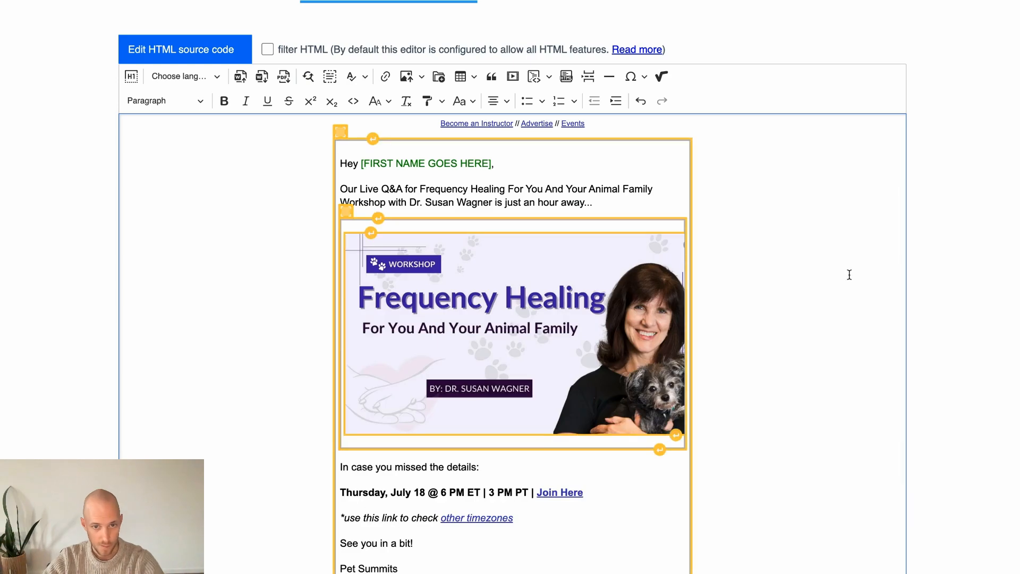
pyautogui.click(633, 171)
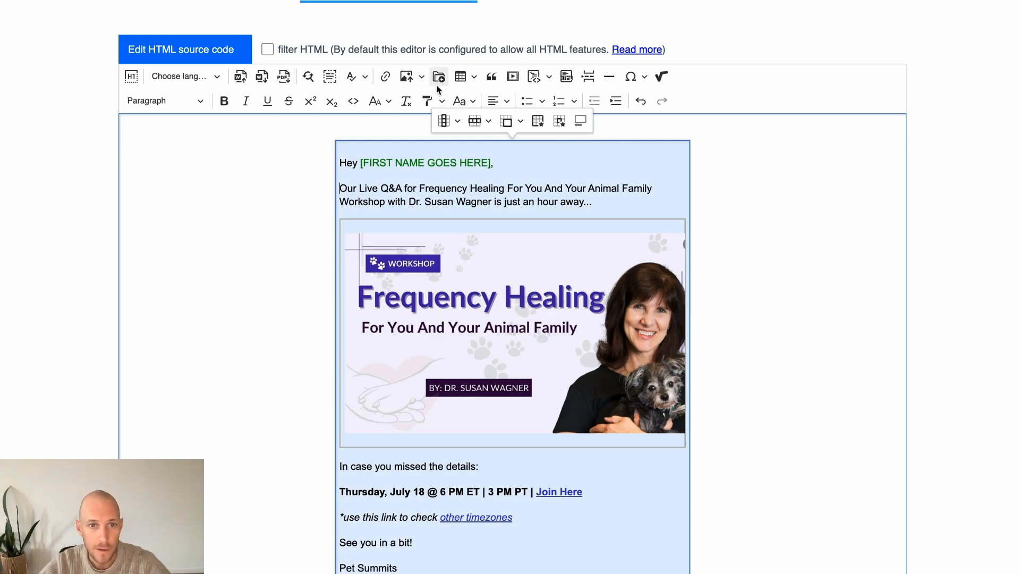
pyautogui.scroll(5, 571, 96)
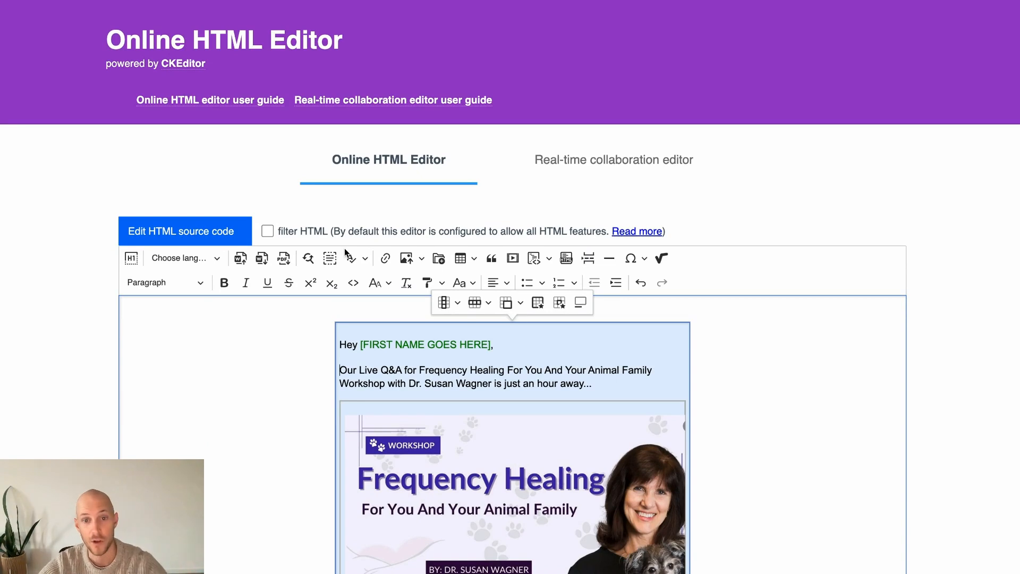
pyautogui.click(957, 200)
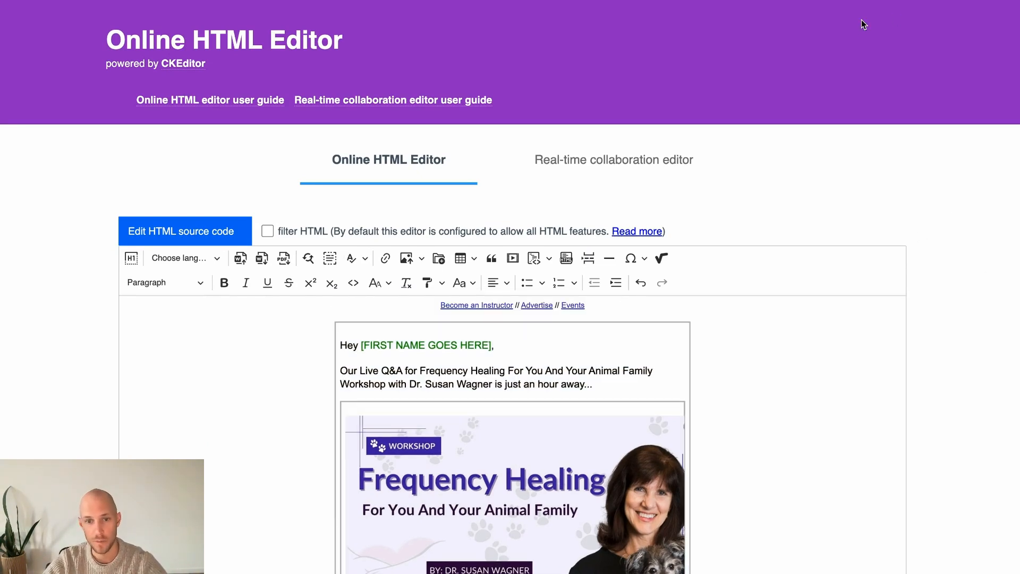
pyautogui.scroll(-1, 754, 151)
pyautogui.scroll(3, 537, 303)
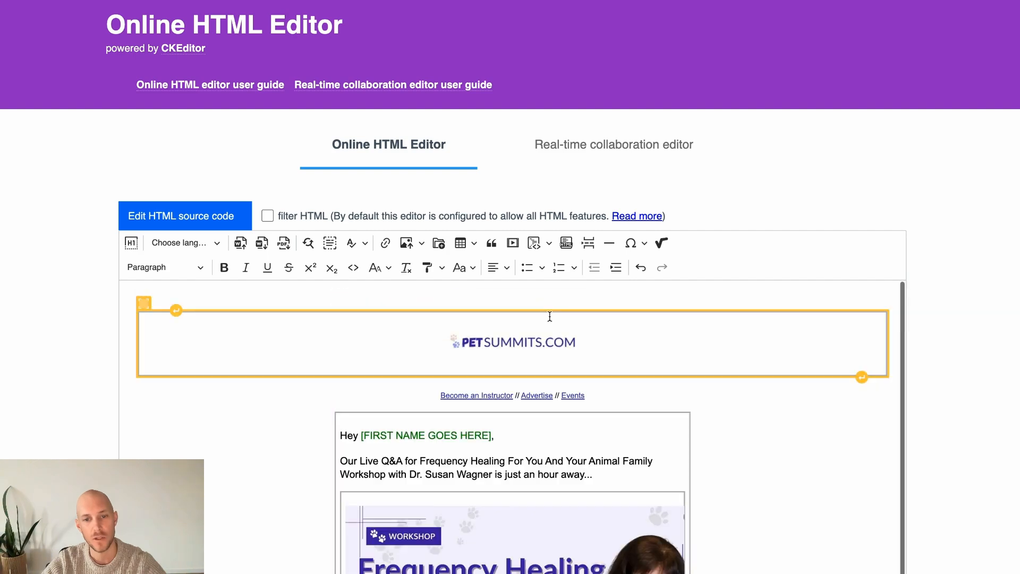
pyautogui.click(785, 328)
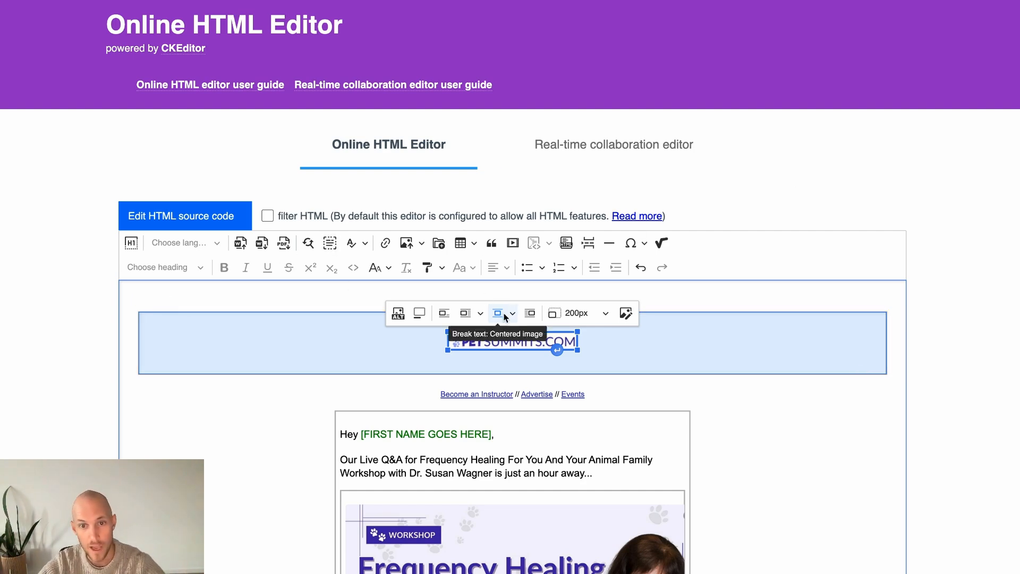
pyautogui.click(785, 195)
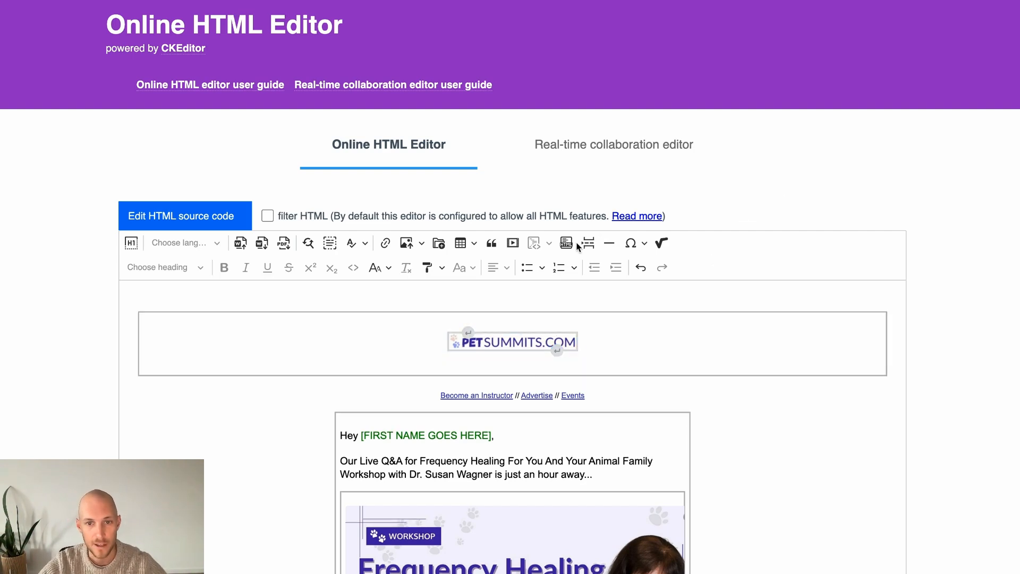
pyautogui.click(148, 350)
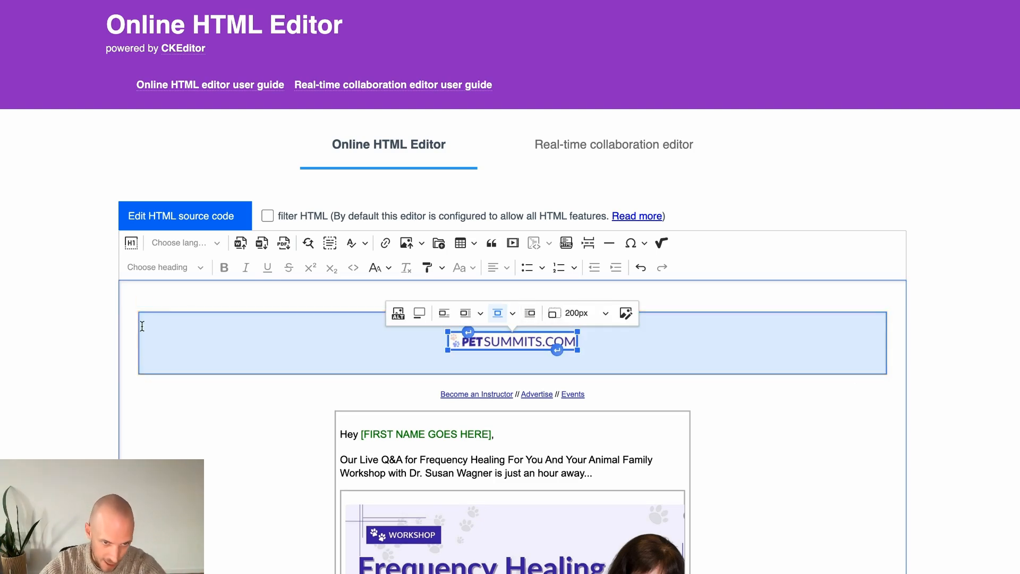
pyautogui.click(255, 449)
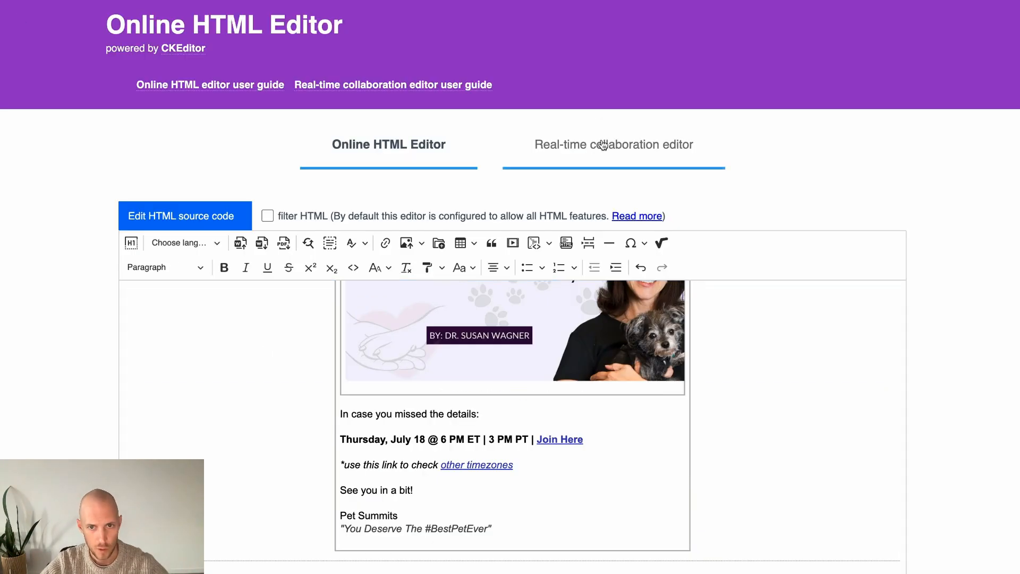
pyautogui.click(603, 145)
pyautogui.click(361, 183)
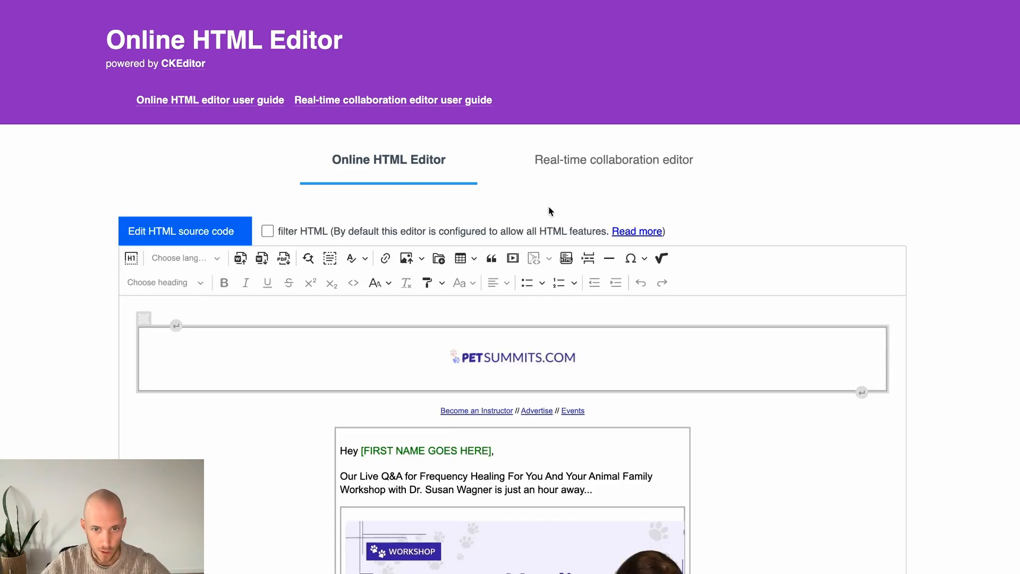
# Show the pasted email's HTML source, copy all of the code and return to the WYSIWYG view.
pyautogui.scroll(-1, 350, 215)
pyautogui.click(185, 188)
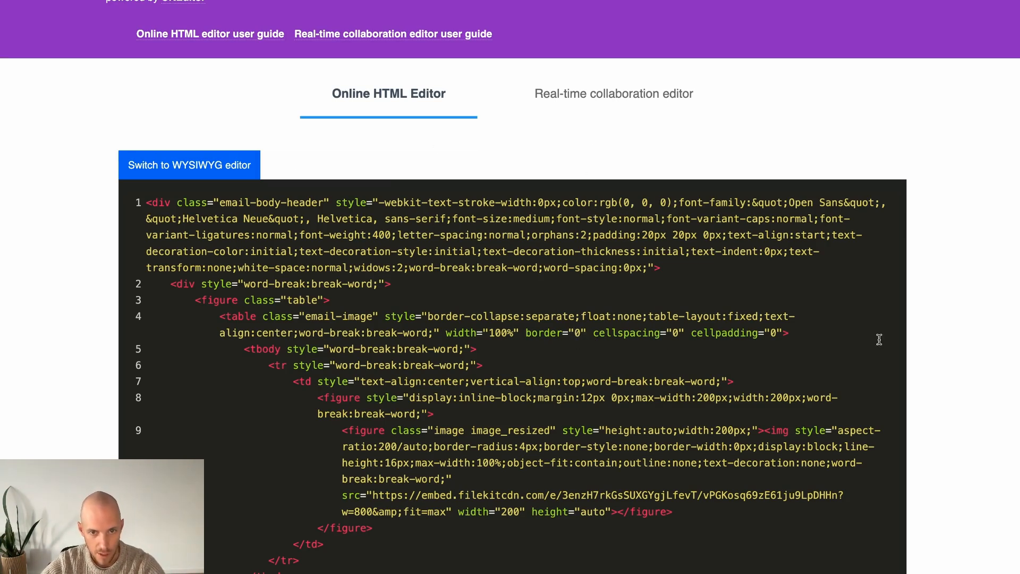
pyautogui.scroll(-5, 493, 263)
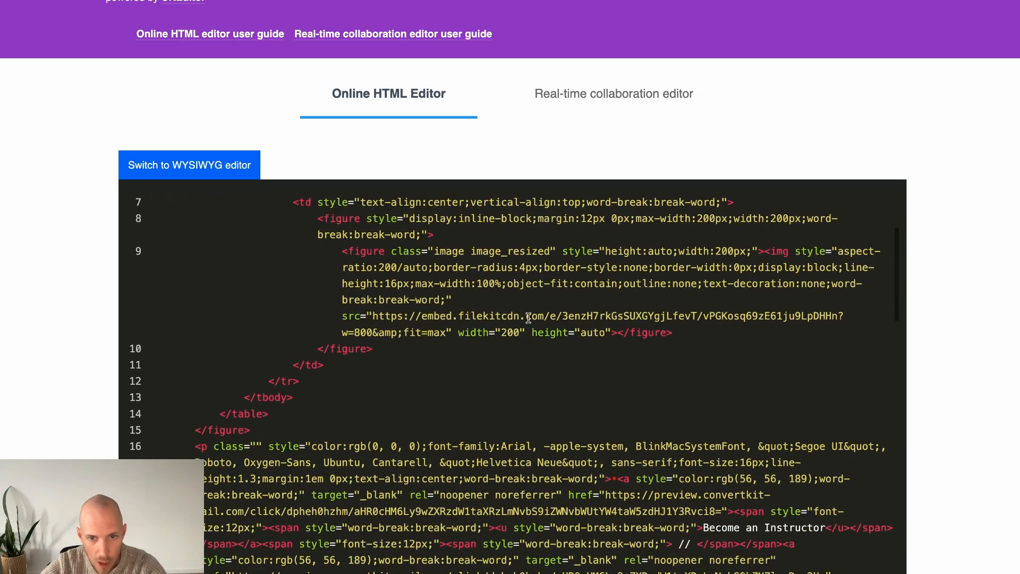
pyautogui.scroll(-3, 505, 286)
pyautogui.scroll(10, 499, 285)
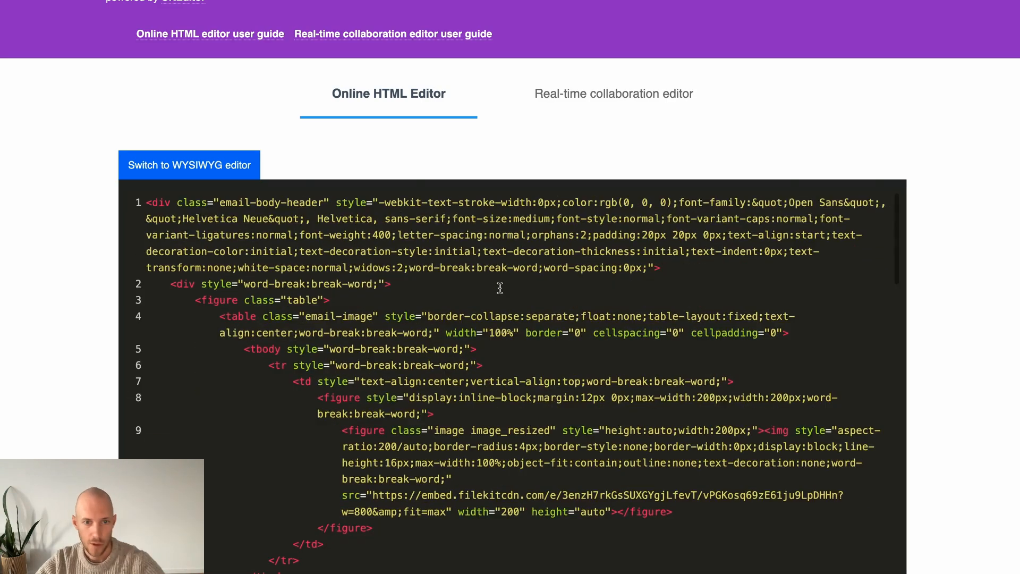
pyautogui.click(500, 295)
pyautogui.hotkey('ctrl', 'a')
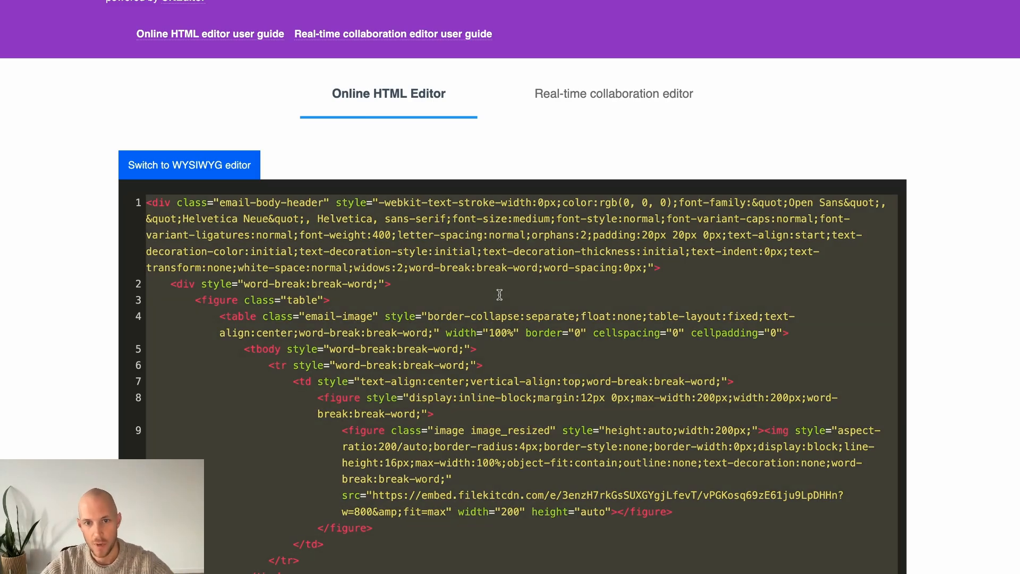
pyautogui.click(189, 165)
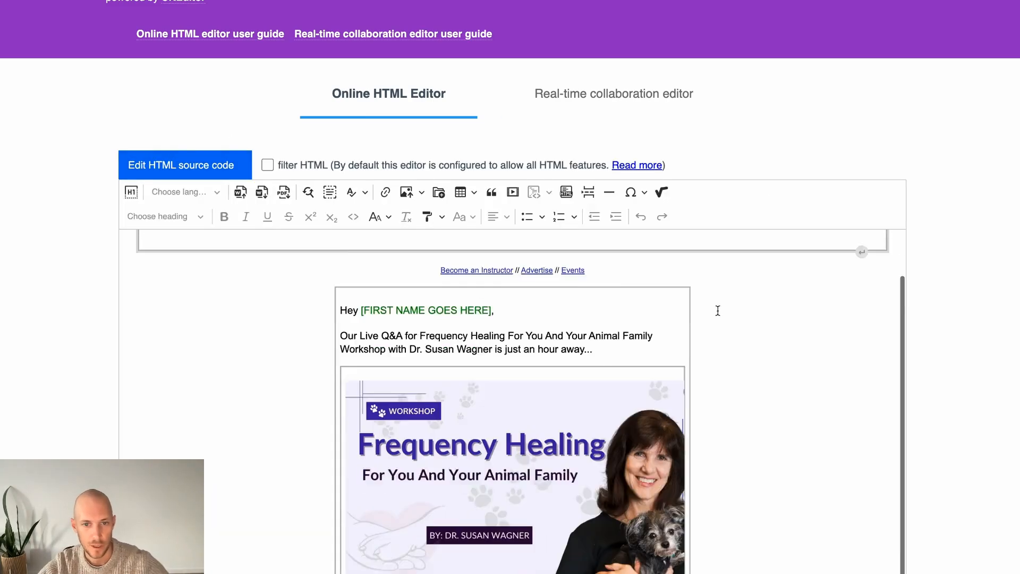
pyautogui.scroll(-5, 718, 310)
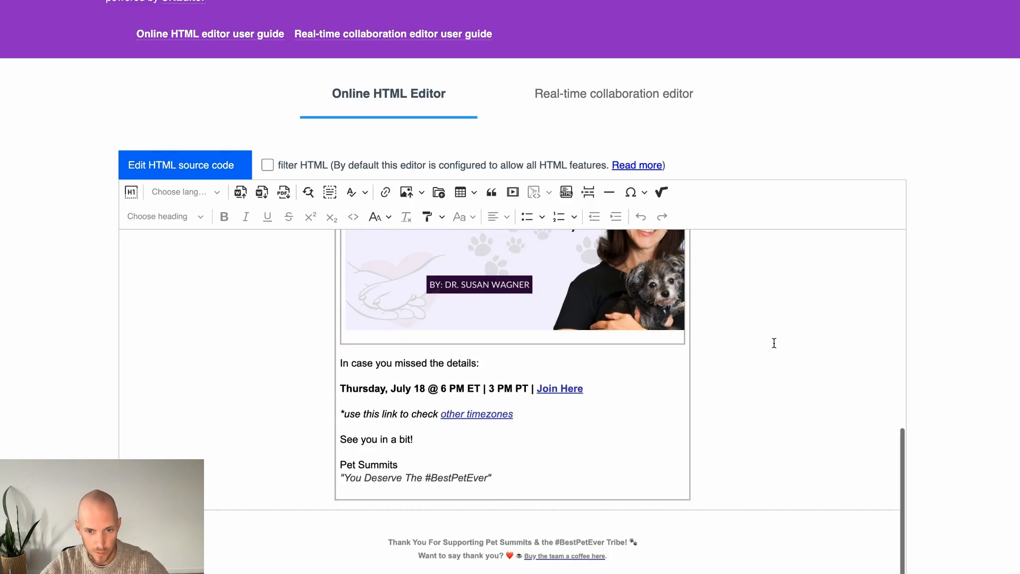
pyautogui.scroll(10, 774, 342)
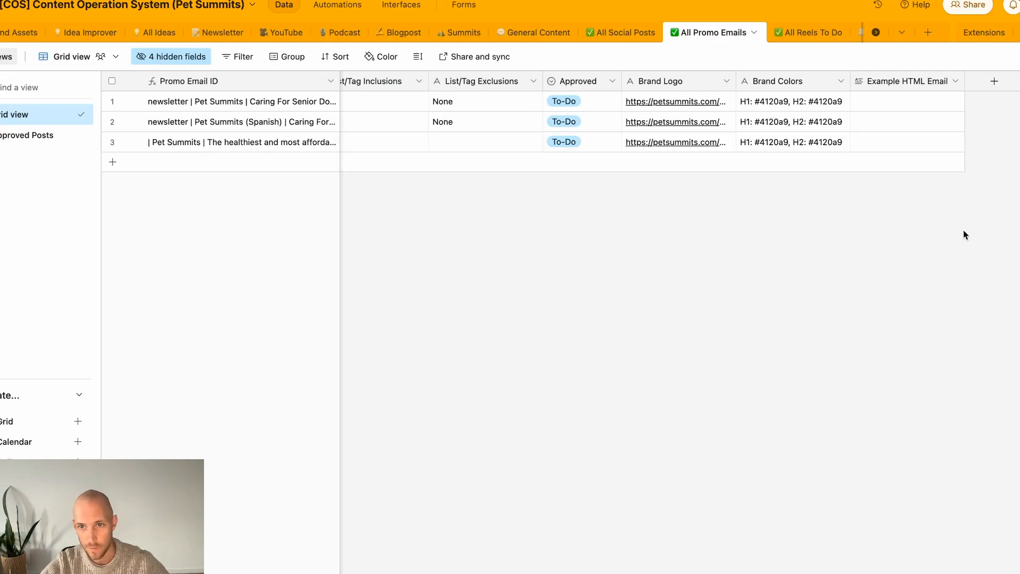
# Switch back to the All Promo Emails table and paste the copied HTML into the Example HTML Email cells of records 1 to 3.
pyautogui.click(917, 102)
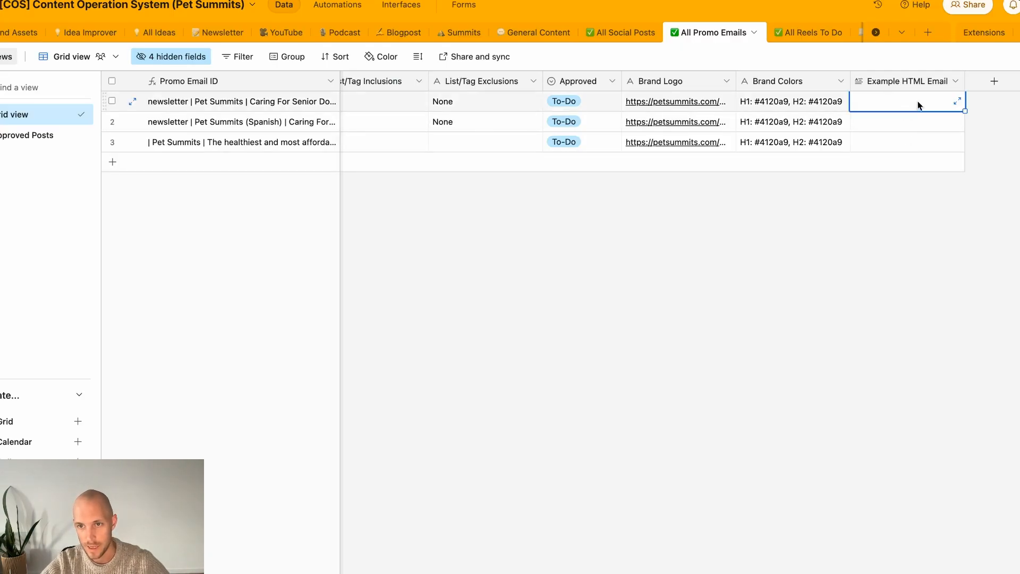
pyautogui.click(913, 103)
pyautogui.hotkey('ctrl', 'v')
pyautogui.click(850, 348)
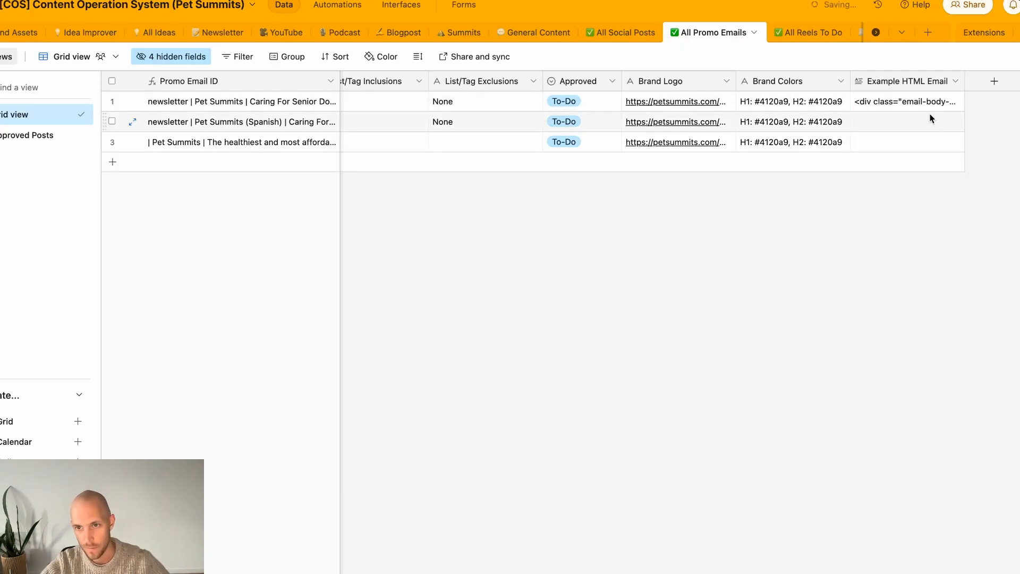
pyautogui.click(925, 121)
pyautogui.click(923, 120)
pyautogui.click(889, 311)
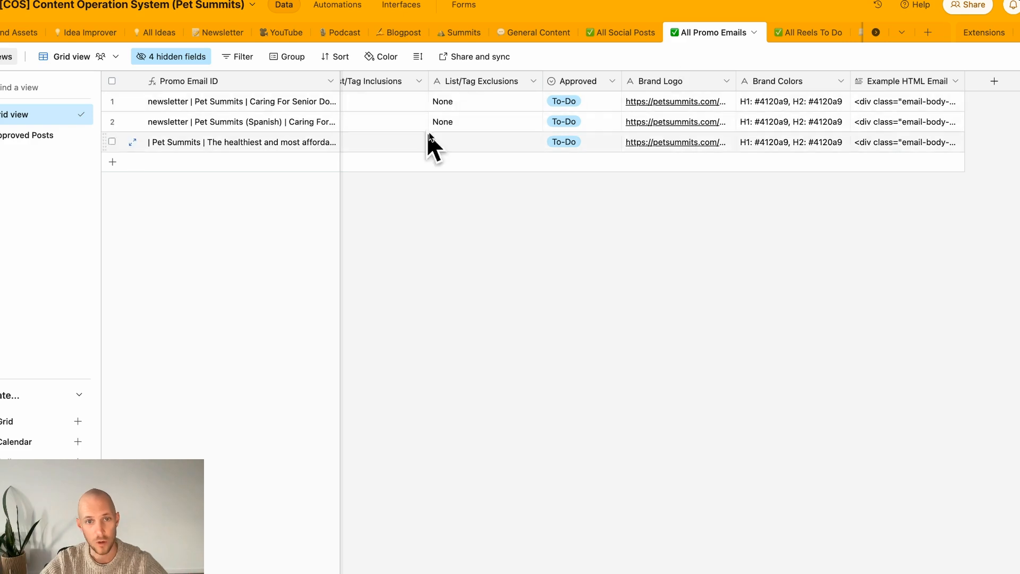
# Look over the AI Promo Email texts of records 2 and 3, then return to the Example HTML Email column.
pyautogui.hscroll(-15, 429, 134)
pyautogui.click(854, 123)
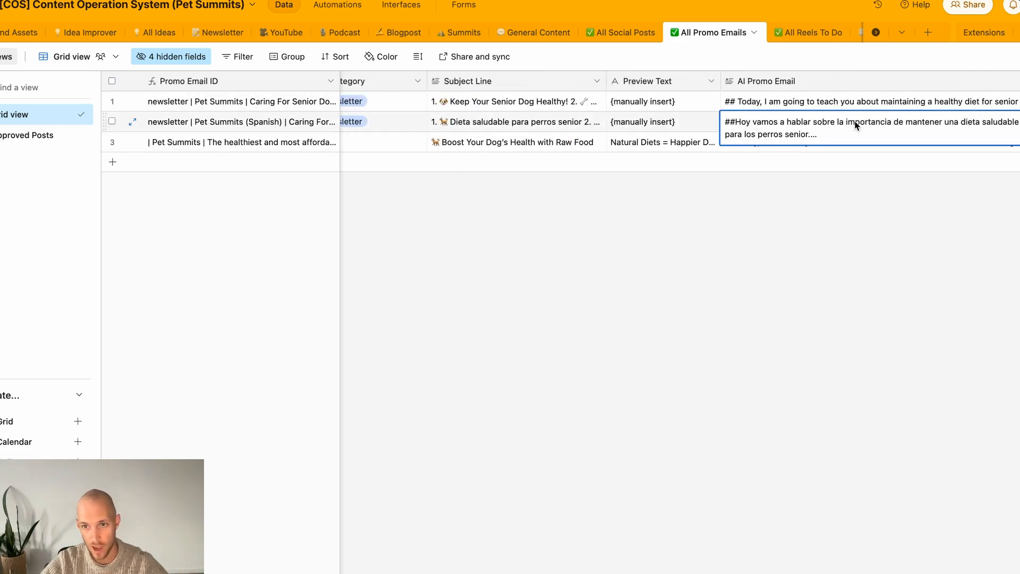
pyautogui.hscroll(3, 855, 125)
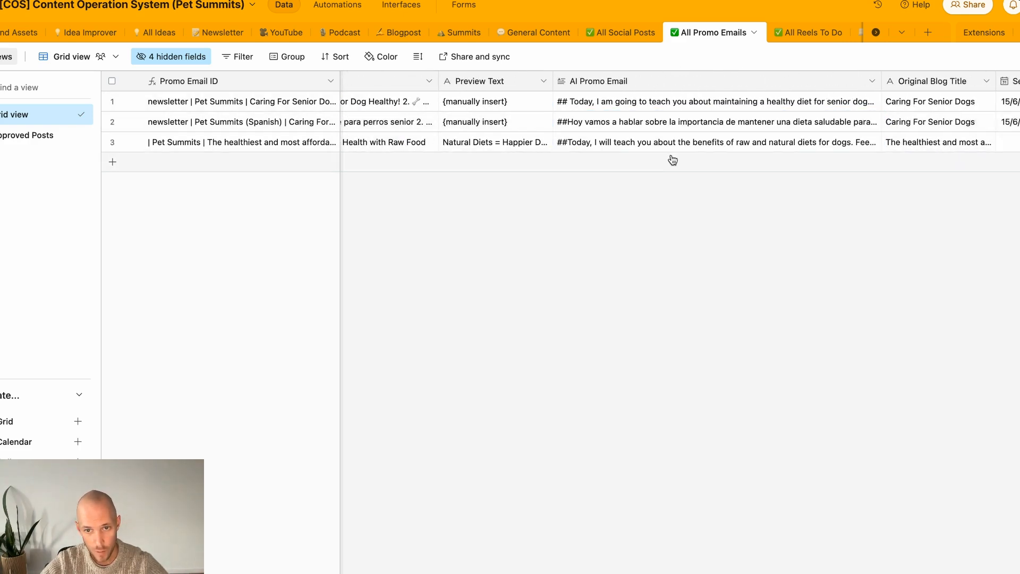
pyautogui.click(682, 146)
pyautogui.hscroll(10, 891, 152)
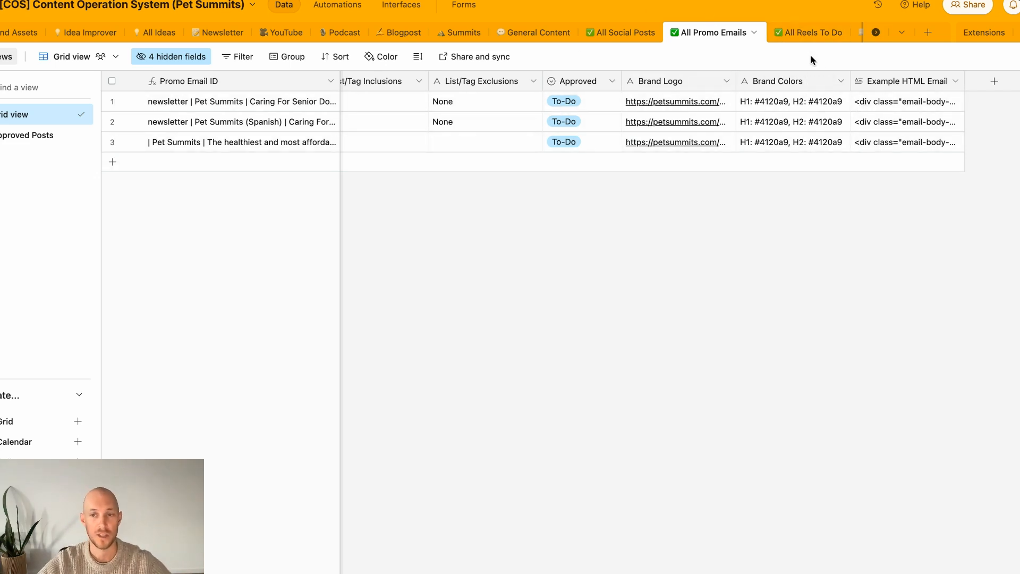
# Start a new single-select field named AI Status (Email HTML) after the Example HTML Email field.
pyautogui.click(993, 86)
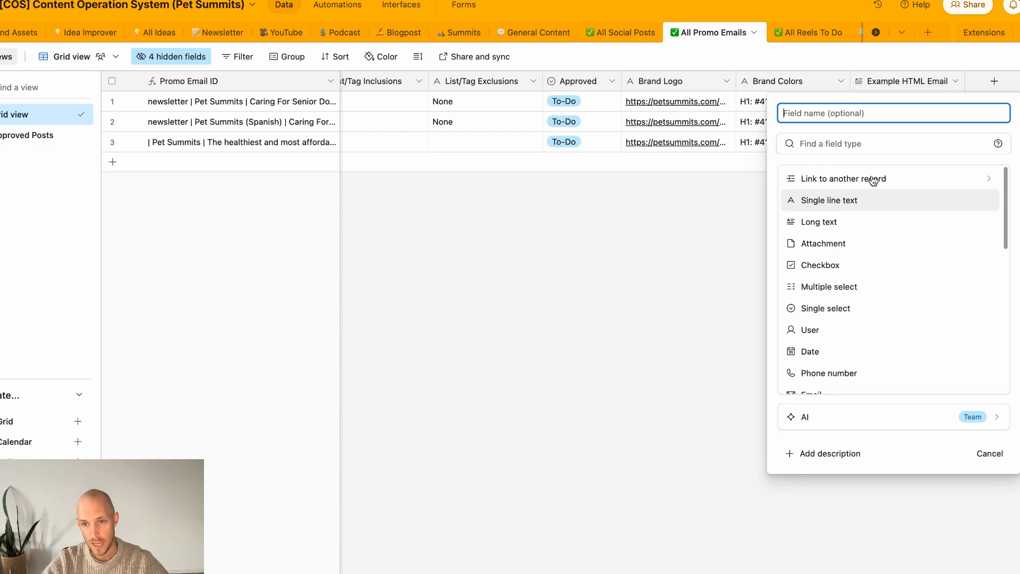
pyautogui.click(845, 309)
pyautogui.click(829, 260)
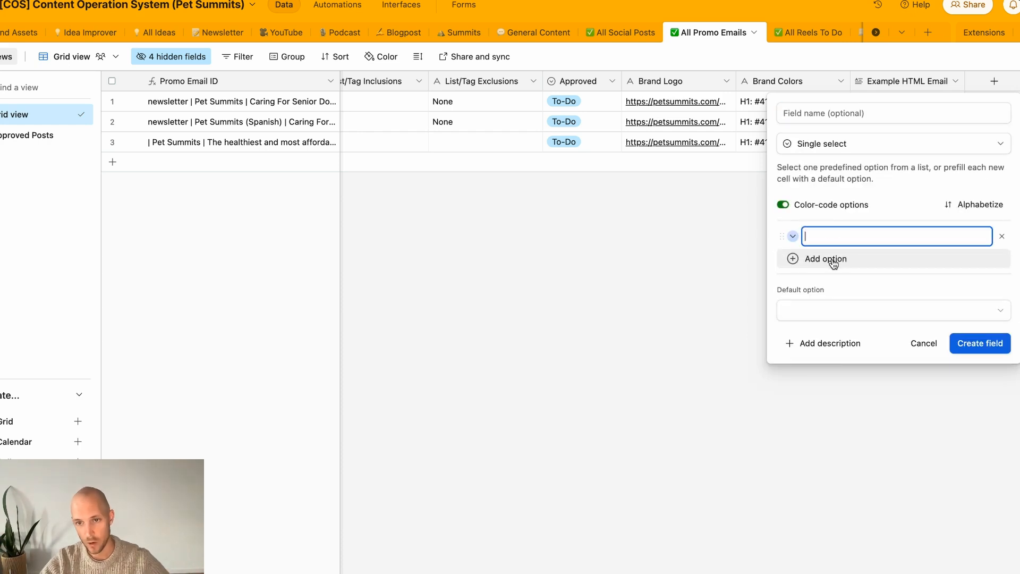
pyautogui.click(813, 113)
pyautogui.write('AI Status')
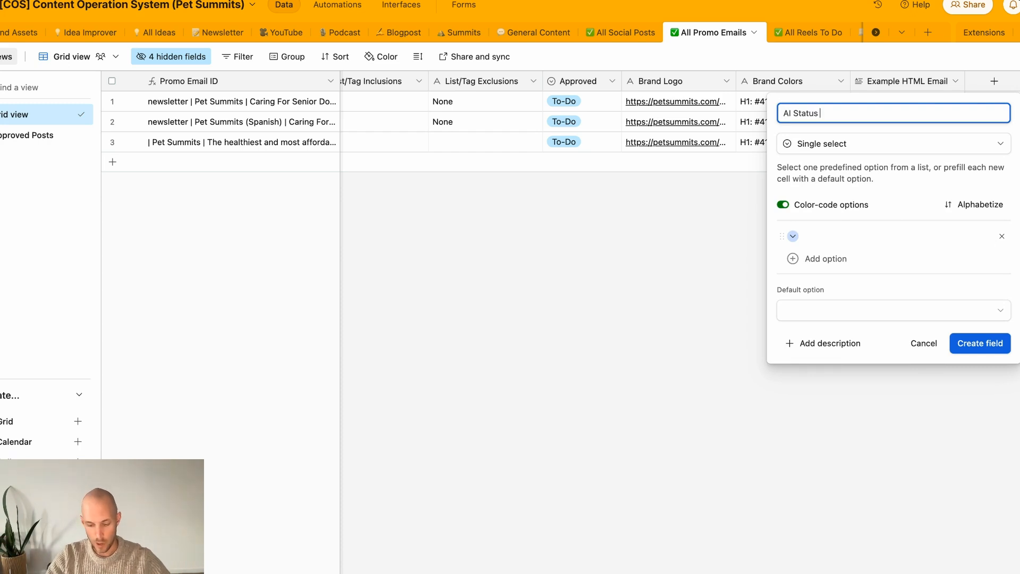
pyautogui.write(' (Email HTML')
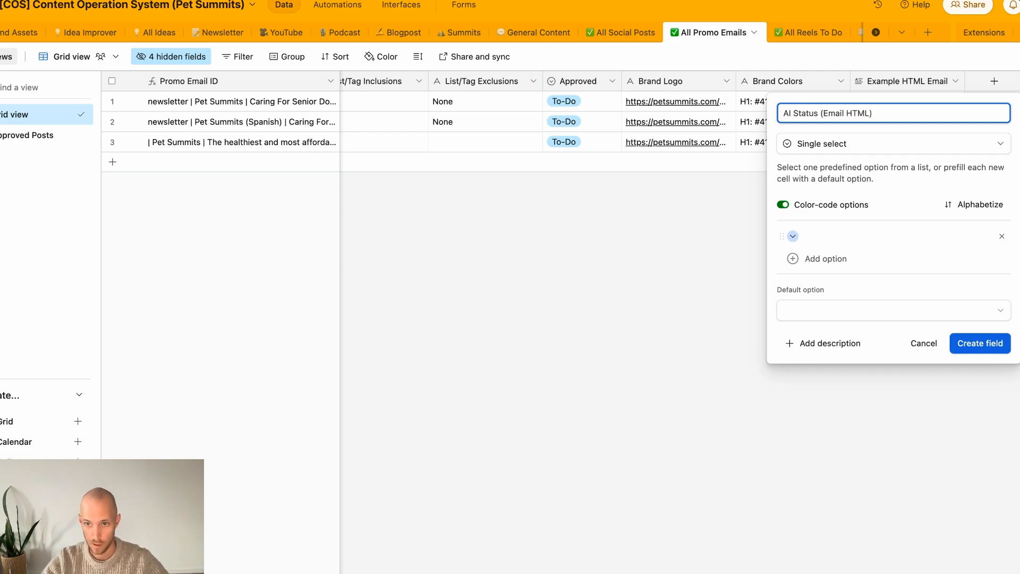
# Enter the options Pre AI, AI Writing... and AI Complete for the AI Status (Email HTML) field.
pyautogui.click(814, 243)
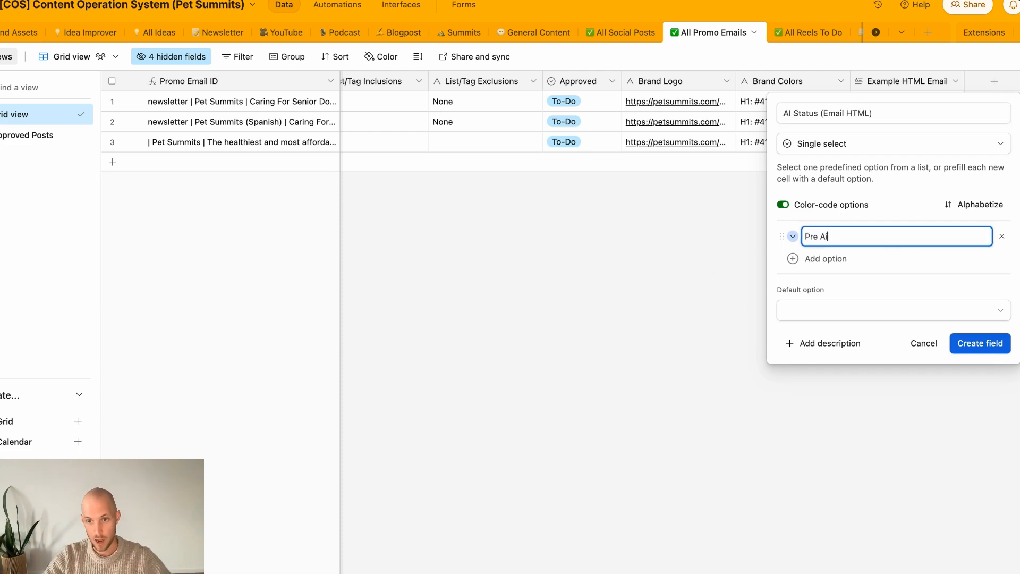
pyautogui.press('Return')
pyautogui.press('BackSpace')
pyautogui.press('BackSpace')
pyautogui.write('I')
pyautogui.press('Return')
pyautogui.write('AI W')
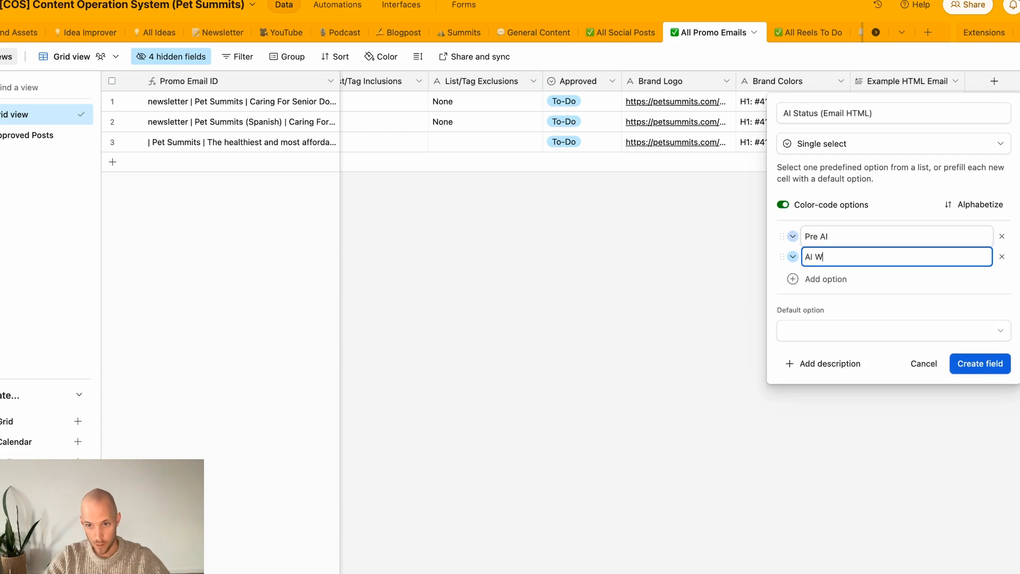
pyautogui.write('riting...')
pyautogui.press('Return')
pyautogui.press('BackSpace')
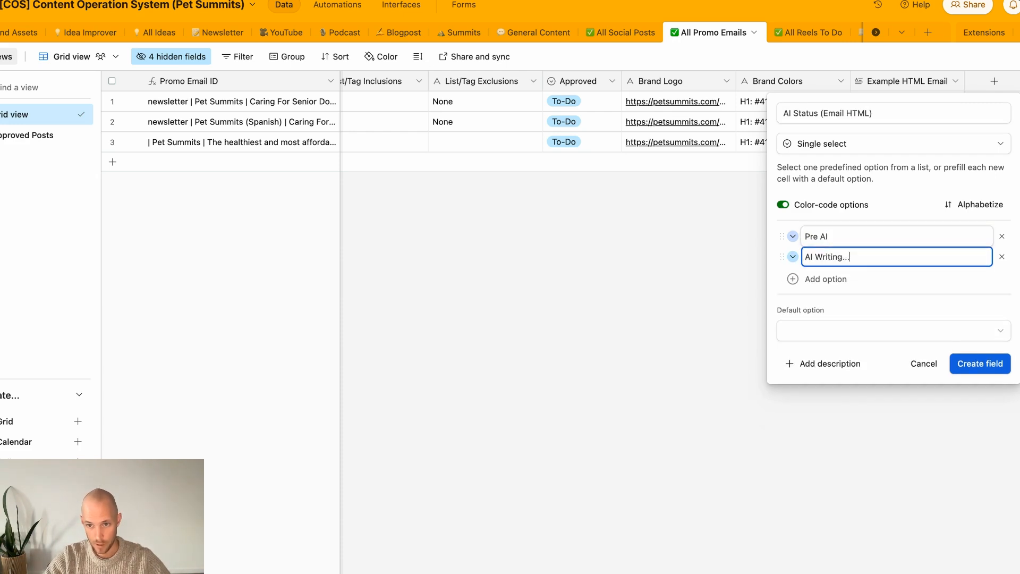
pyautogui.press('Return')
pyautogui.write('AI Complete')
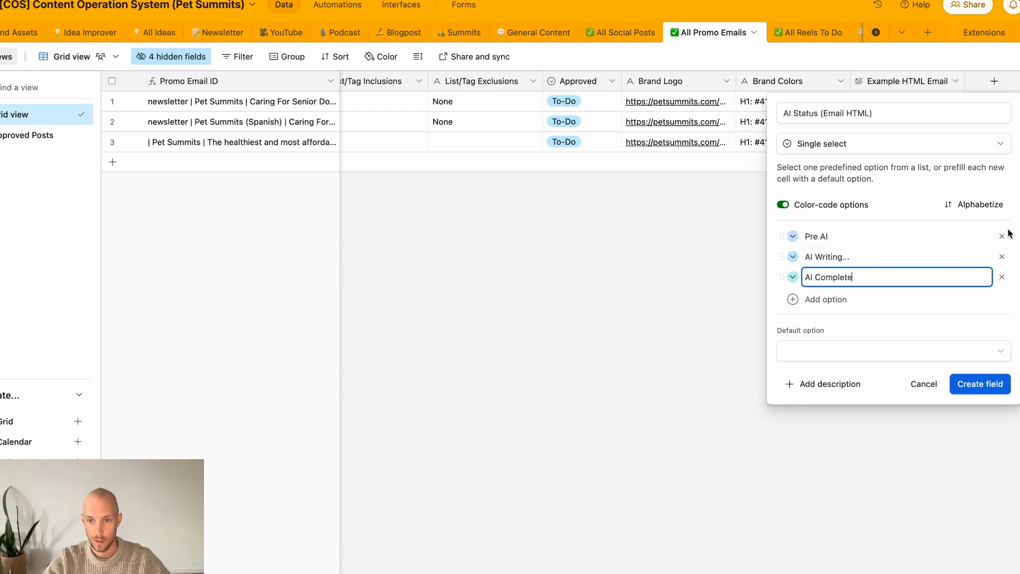
# Color the AI Complete option yellow, set Pre AI as the default option and create the field.
pyautogui.click(793, 276)
pyautogui.click(838, 337)
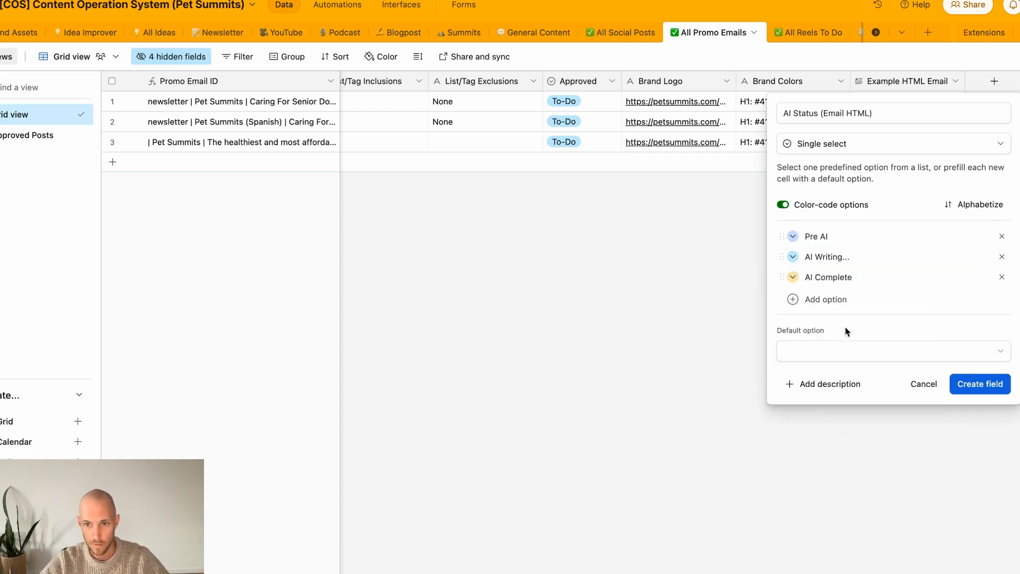
pyautogui.click(968, 354)
pyautogui.click(848, 420)
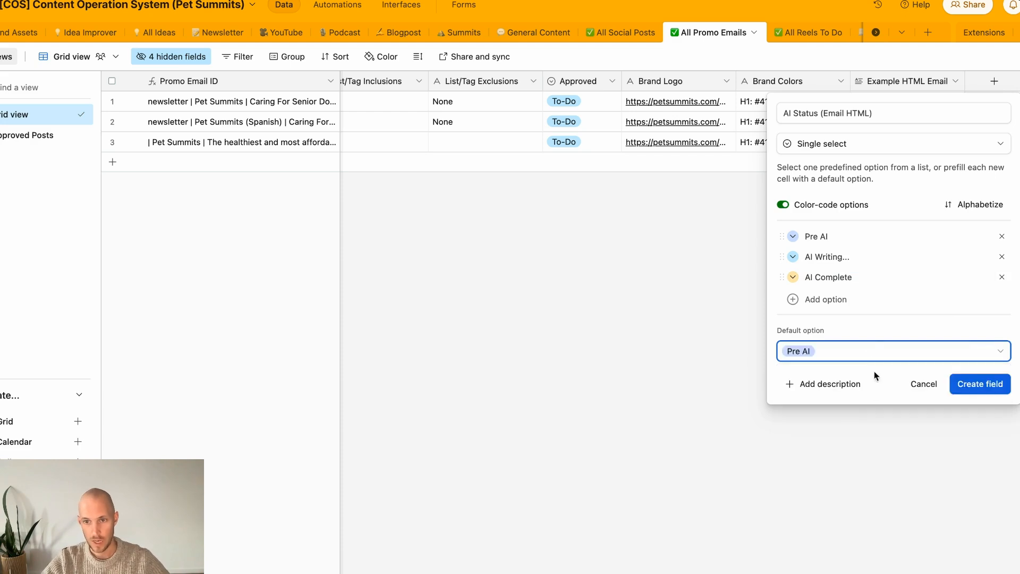
pyautogui.click(966, 396)
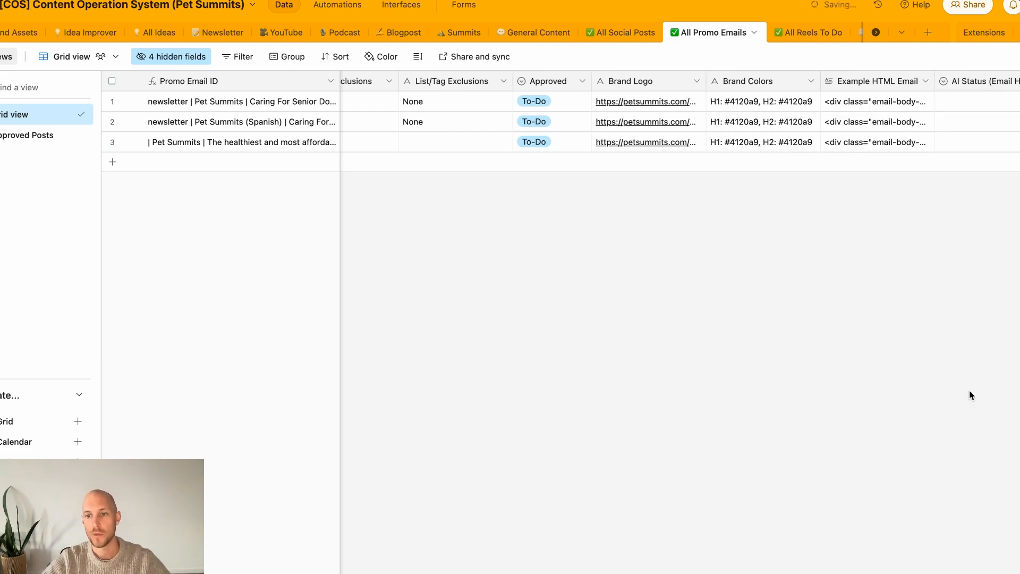
# Set the AI Status (Email HTML) of the existing promo email records to Pre AI.
pyautogui.click(883, 110)
pyautogui.click(883, 110)
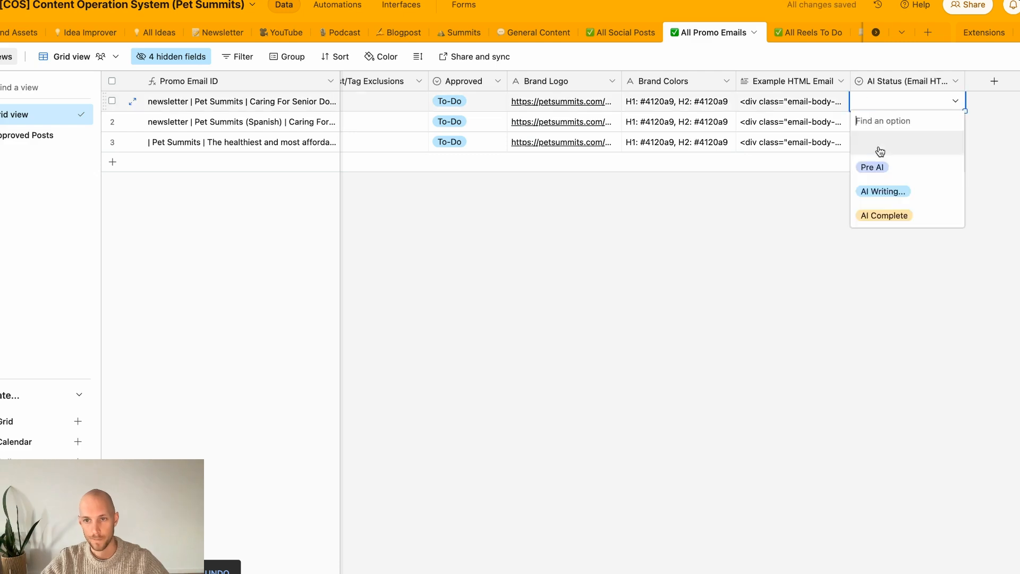
pyautogui.click(876, 166)
pyautogui.click(994, 82)
pyautogui.write('AI Model')
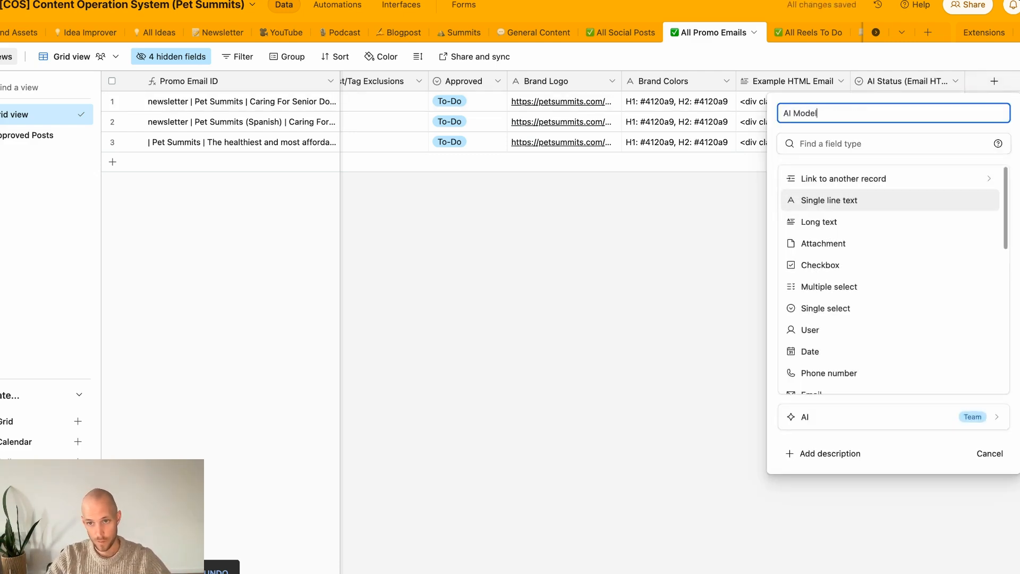
pyautogui.press('Tab')
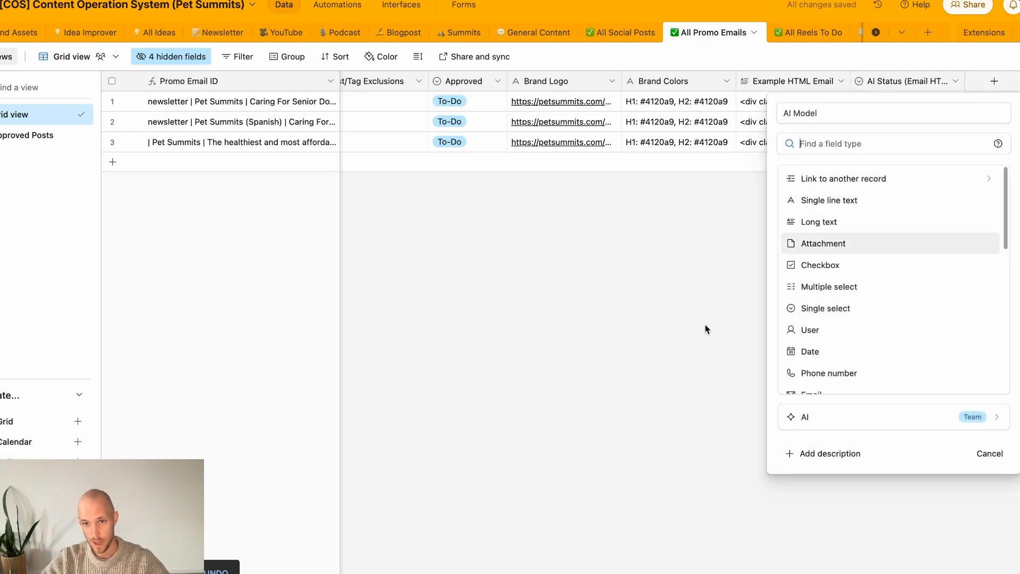
pyautogui.click(671, 257)
pyautogui.click(556, 322)
pyautogui.click(754, 252)
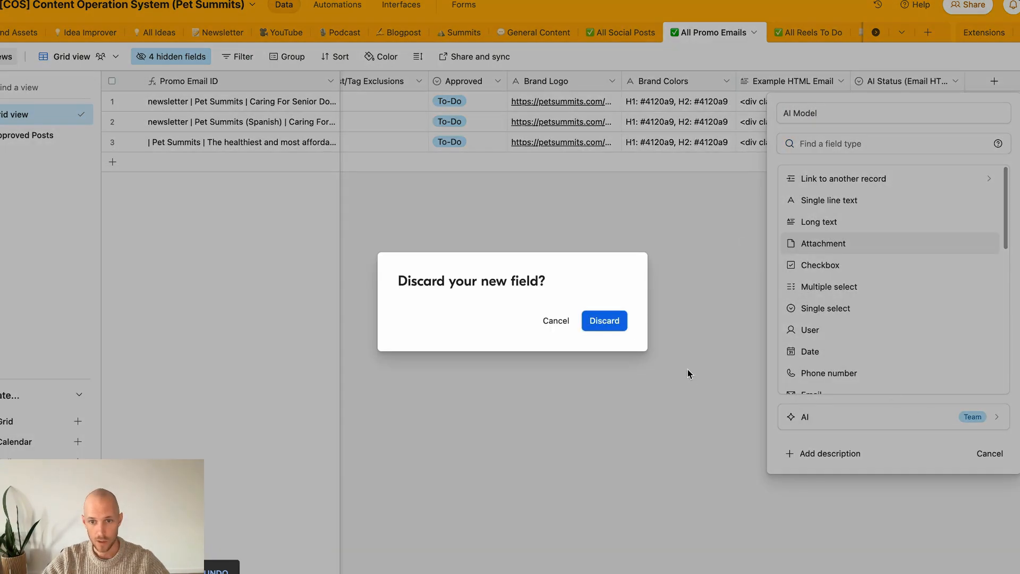
pyautogui.click(605, 325)
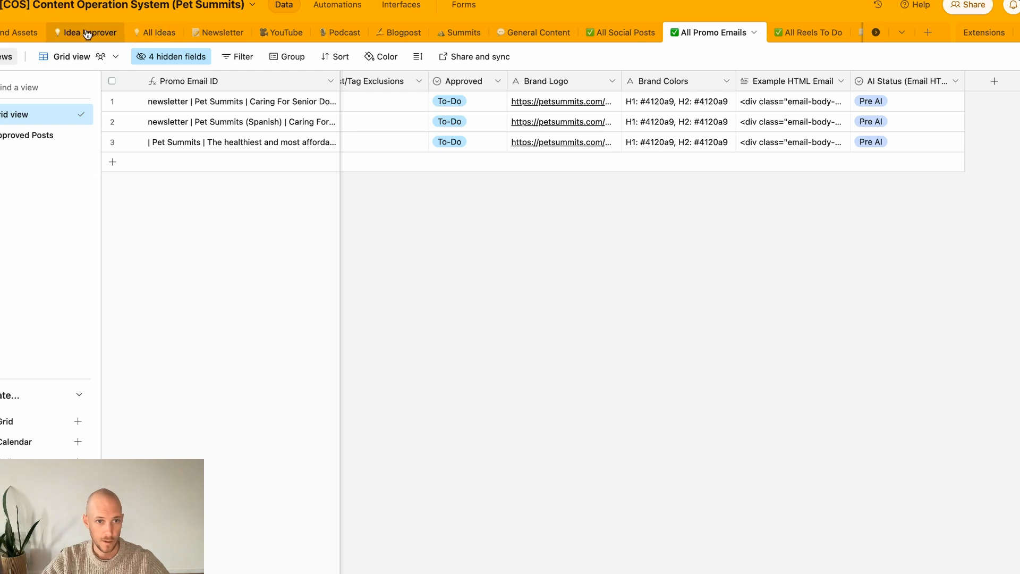
# Copy the Create Newsletter Assets trigger cell from the Newsletter table and paste it into All Promo Emails as a new last field.
pyautogui.click(228, 33)
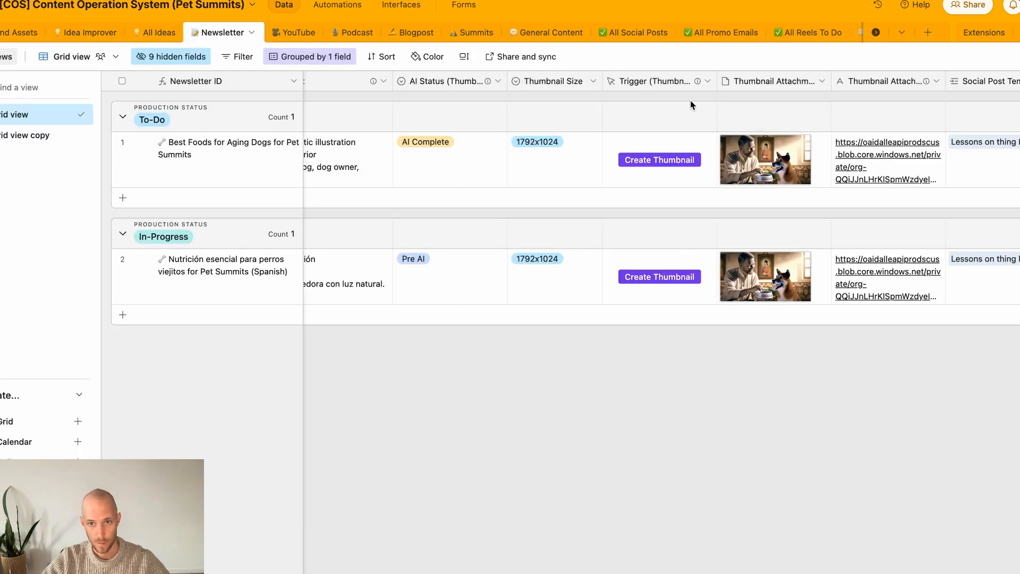
pyautogui.hscroll(-15, 691, 105)
pyautogui.doubleClick(663, 82)
pyautogui.click(899, 470)
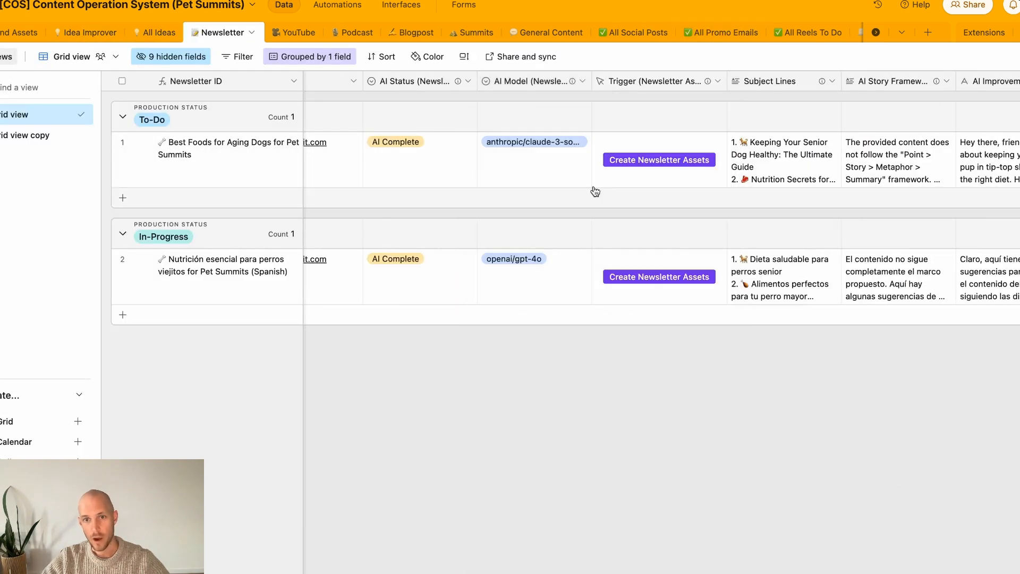
pyautogui.click(640, 82)
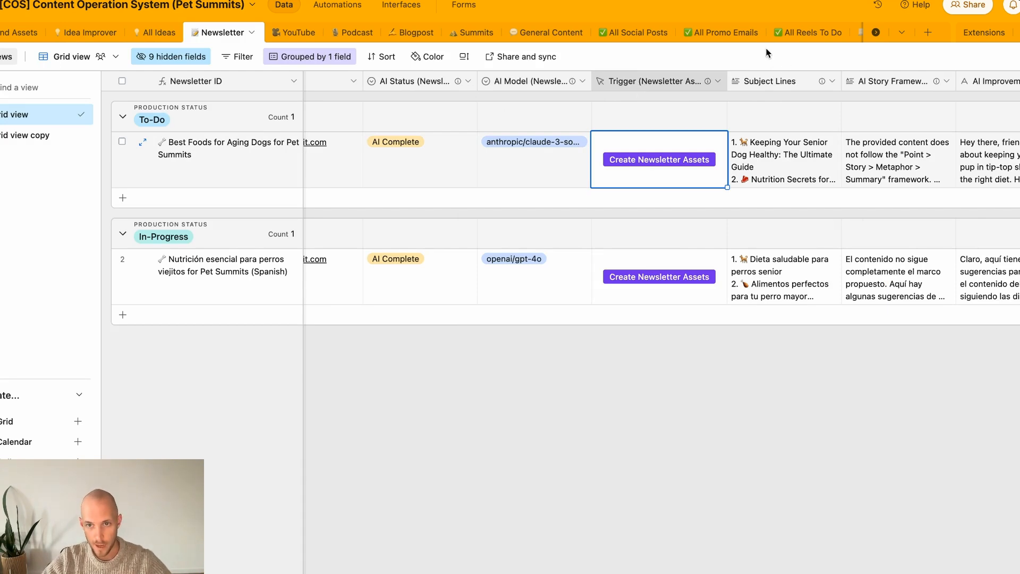
pyautogui.hscroll(10, 441, 33)
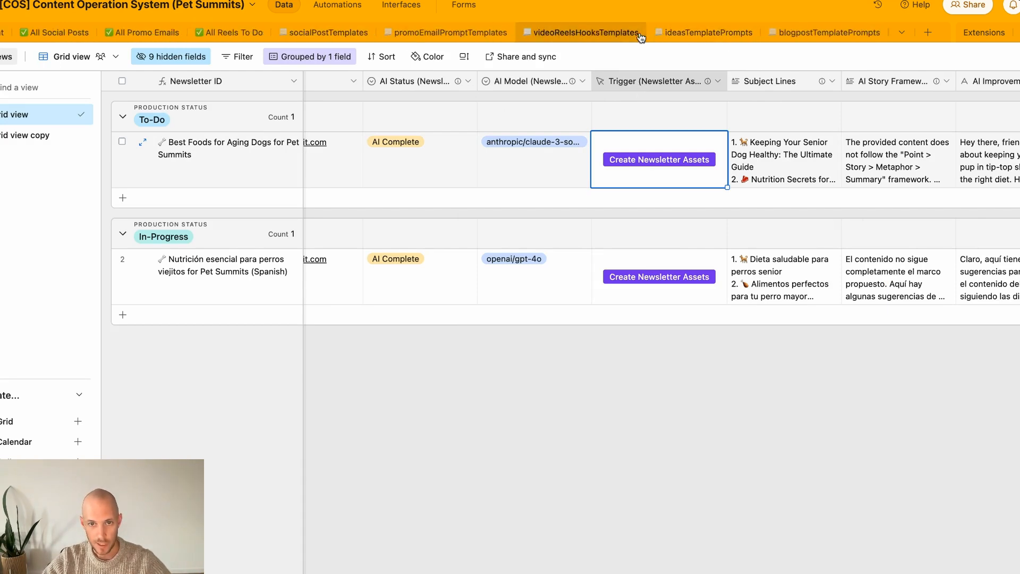
pyautogui.click(137, 34)
pyautogui.click(994, 81)
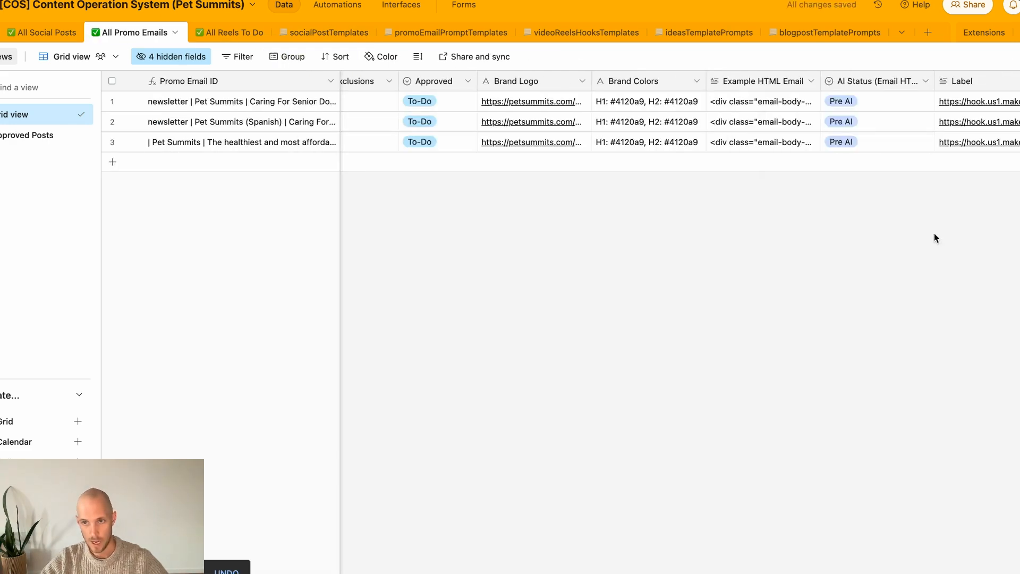
pyautogui.hscroll(2, 904, 181)
pyautogui.doubleClick(884, 84)
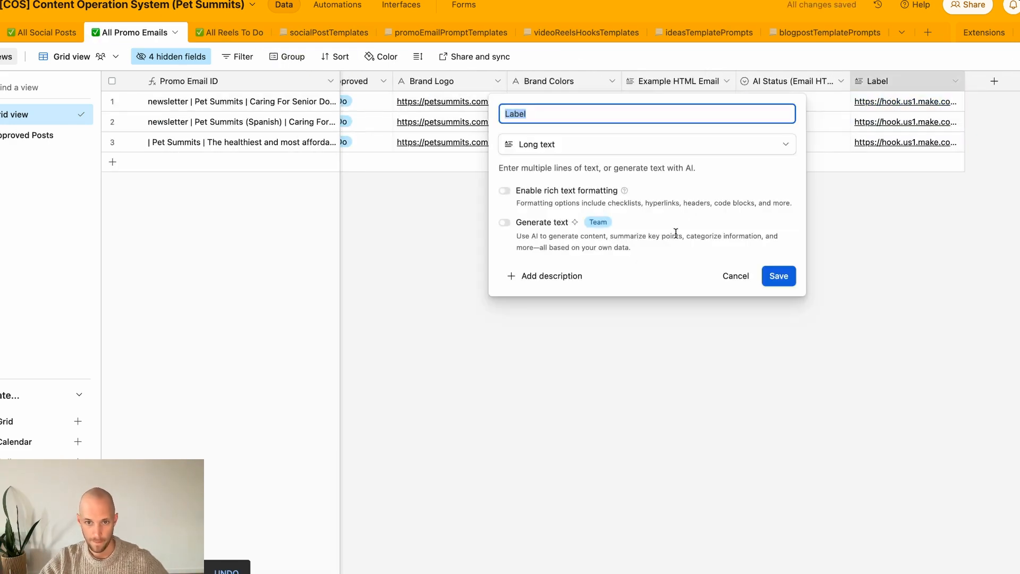
pyautogui.write('AI S')
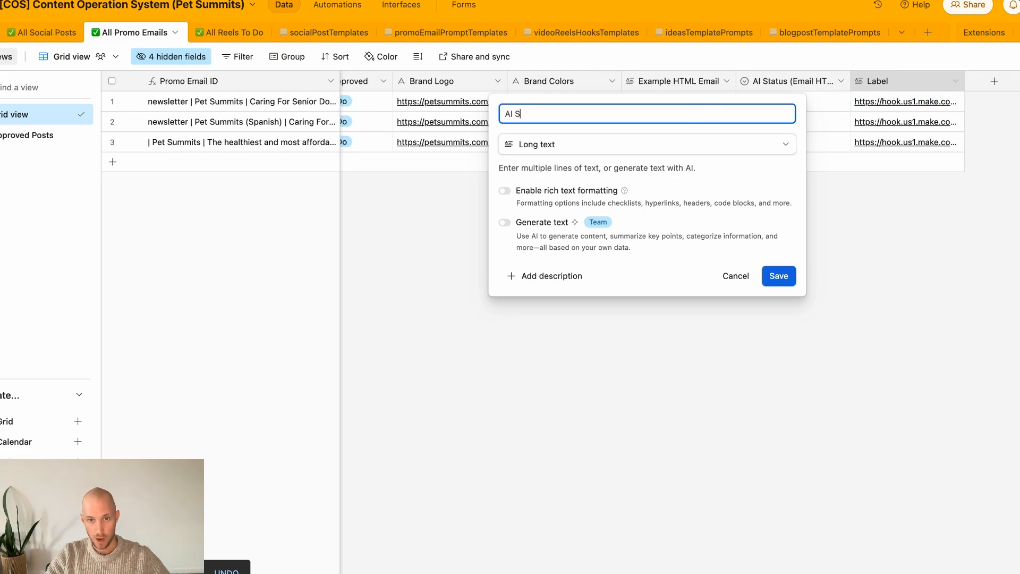
pyautogui.write('tatus')
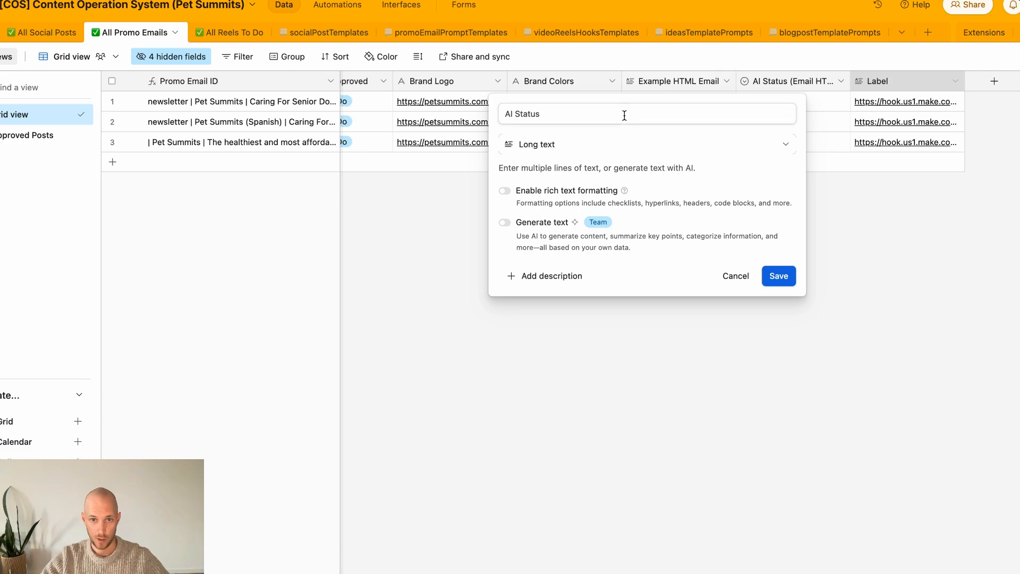
pyautogui.doubleClick(624, 114)
pyautogui.write('Model')
pyautogui.press('super+a')
pyautogui.press('Left')
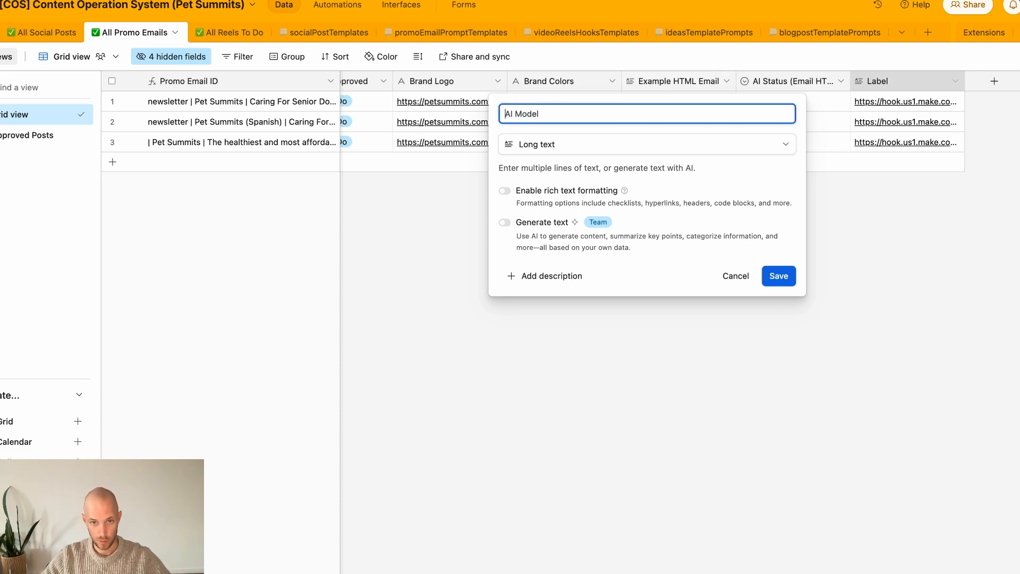
pyautogui.write('(Trigger)')
pyautogui.click(552, 144)
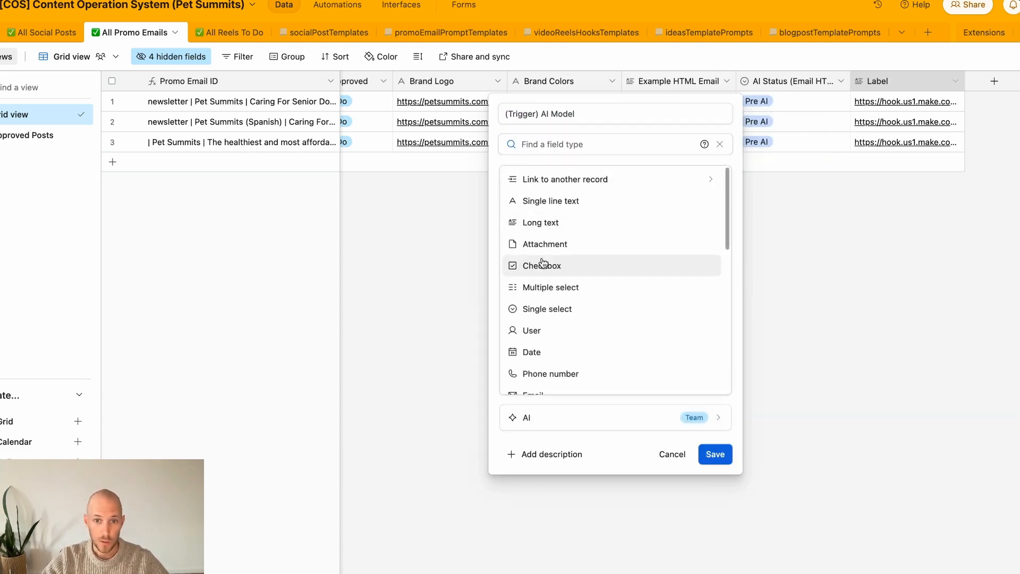
pyautogui.click(550, 313)
pyautogui.doubleClick(640, 256)
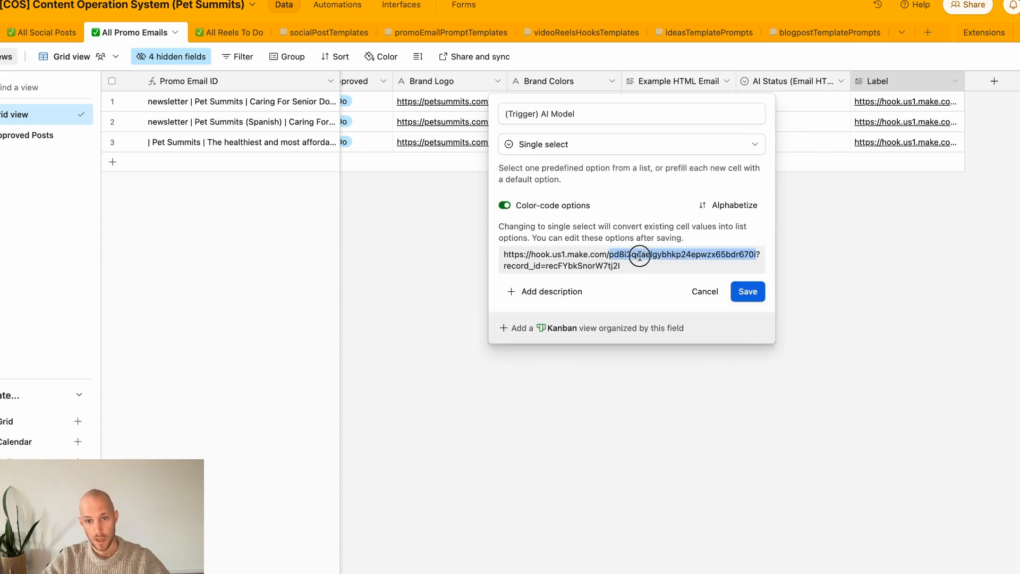
# Configure the Label field as a single select with the option ai and an empty second option, and save it.
pyautogui.tripleClick(599, 264)
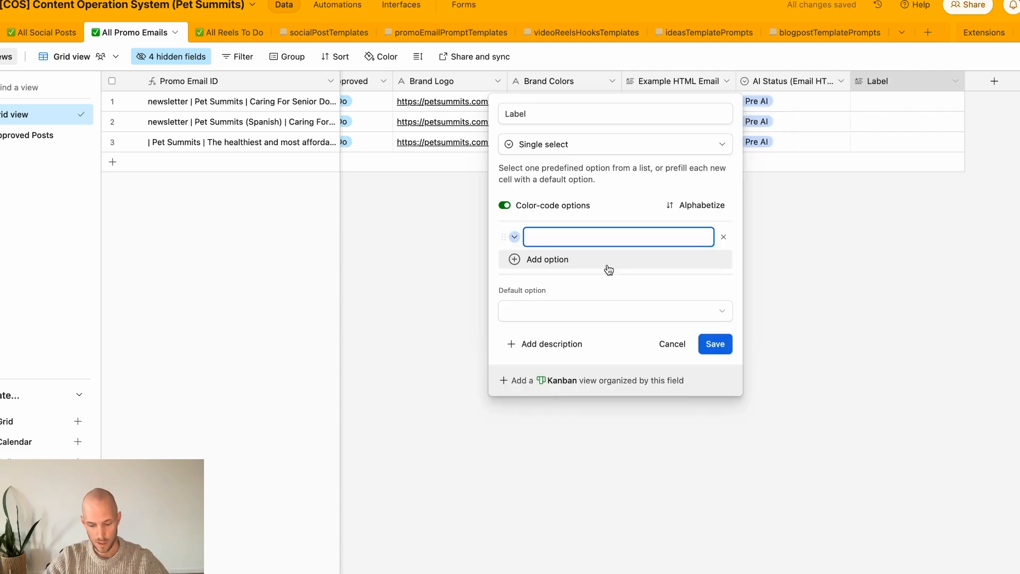
pyautogui.write('ai')
pyautogui.press('Return')
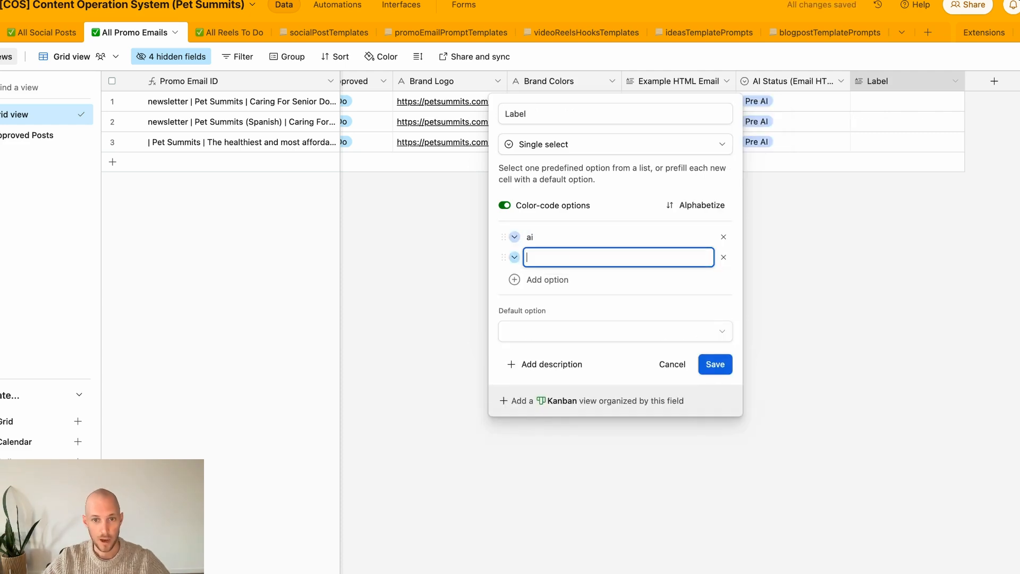
pyautogui.click(716, 364)
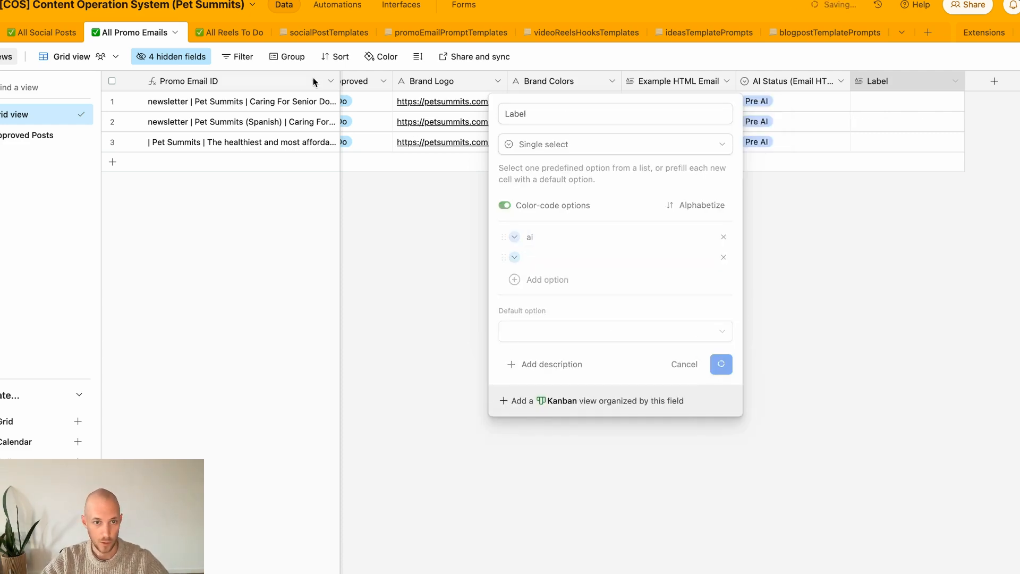
# Copy the openai/gpt-4o option name from the AI Model (Social Posts) field in the General Content table and close its settings.
pyautogui.hscroll(-5, 73, 41)
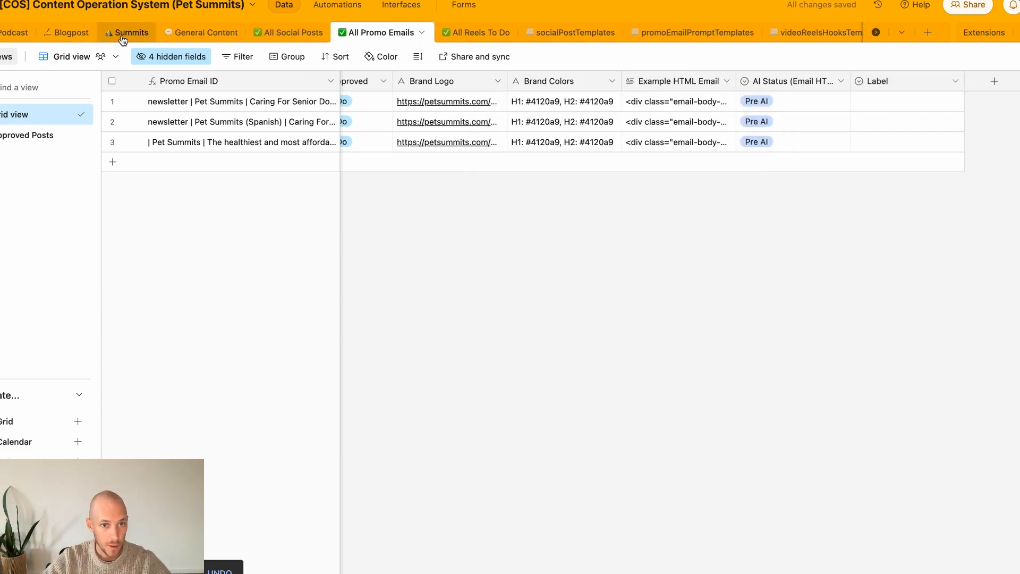
pyautogui.click(114, 39)
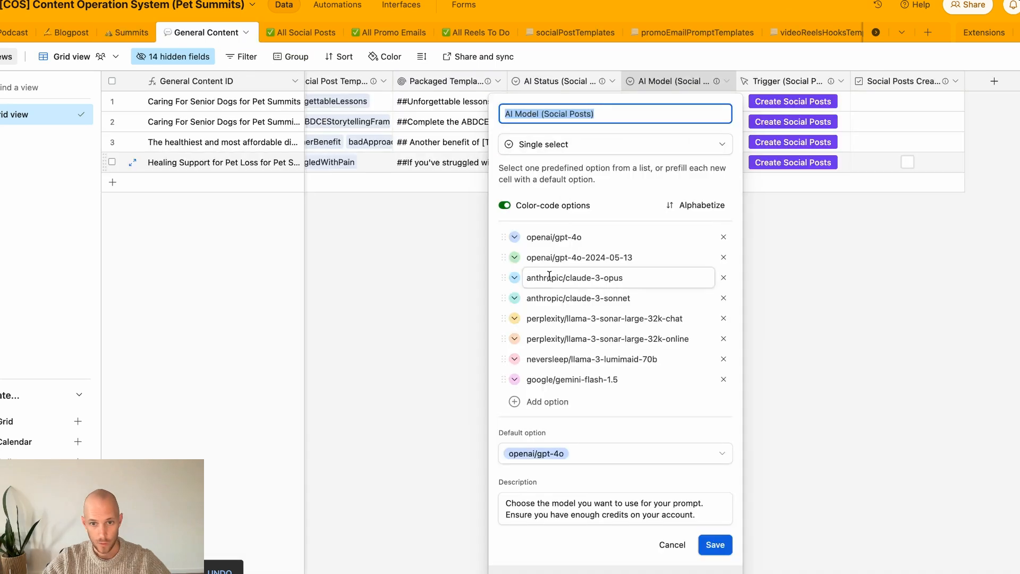
pyautogui.click(559, 237)
pyautogui.tripleClick(558, 237)
pyautogui.hotkey('ctrl', 'c')
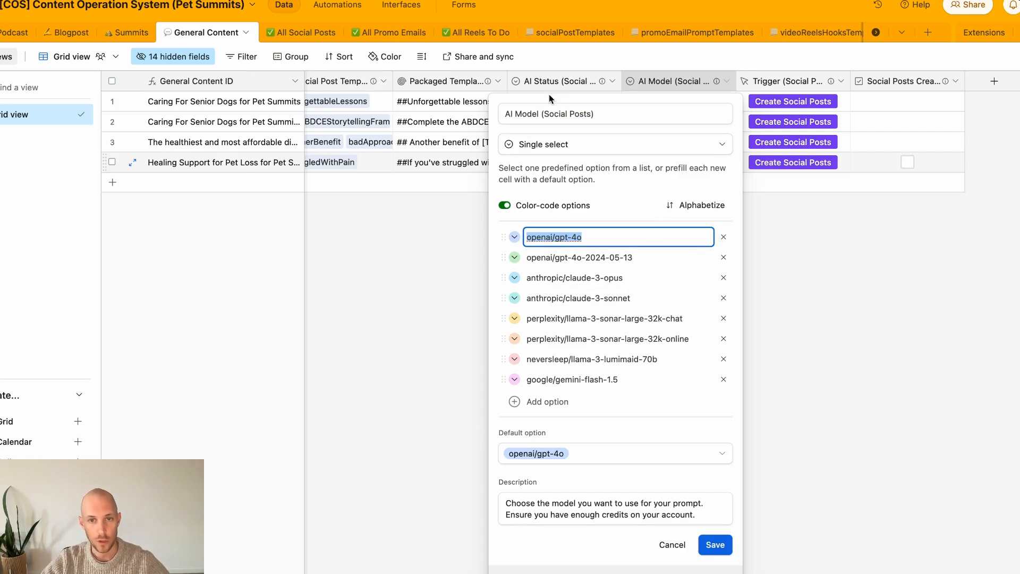
pyautogui.click(589, 4)
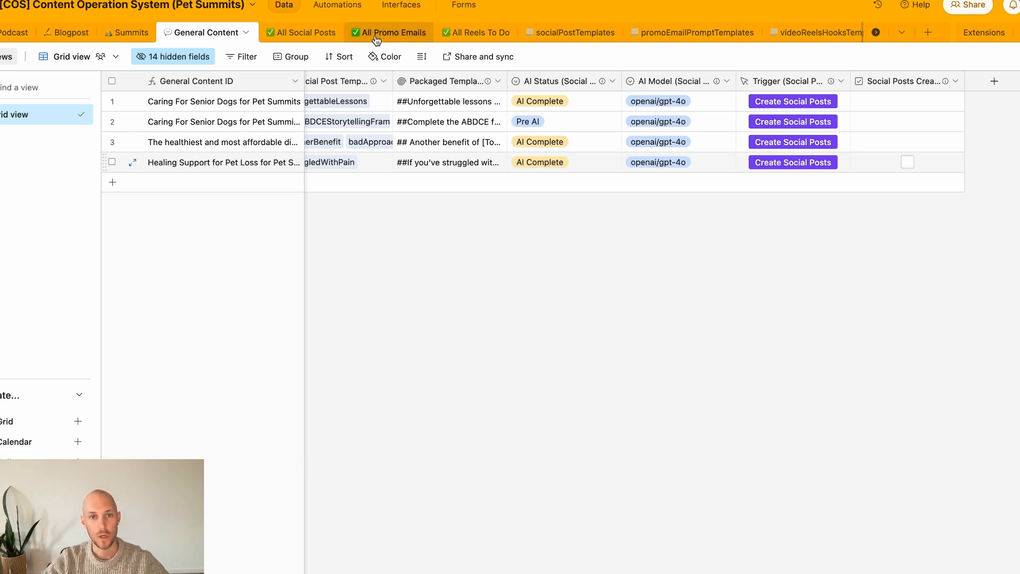
# In the All Promo Emails table, change the Label field's ai option to openai/gpt-4o and remove the empty second option.
pyautogui.click(393, 33)
pyautogui.doubleClick(870, 85)
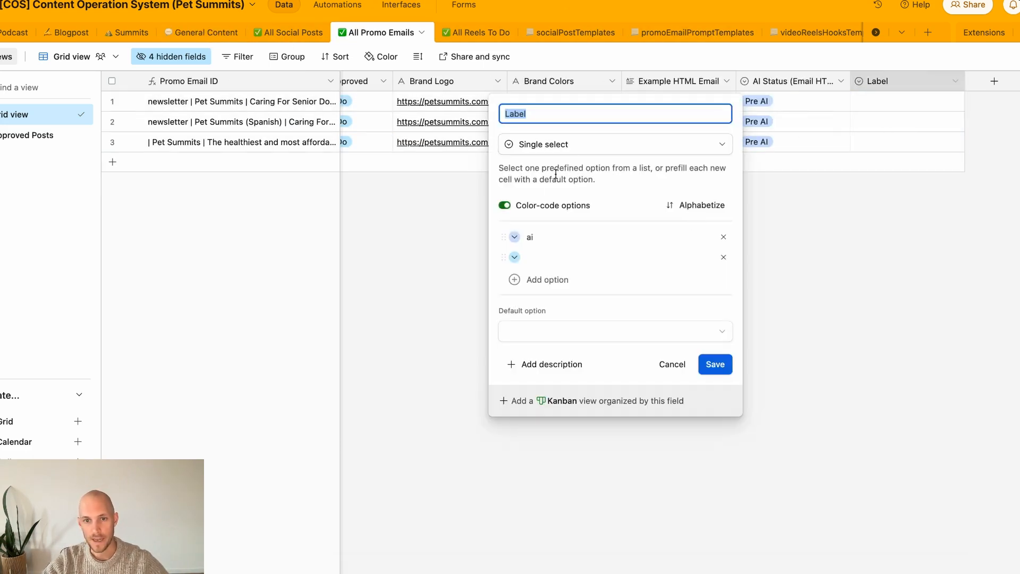
pyautogui.click(538, 240)
pyautogui.write('ai')
pyautogui.hotkey('ctrl', 'a')
pyautogui.hotkey('ctrl', 'v')
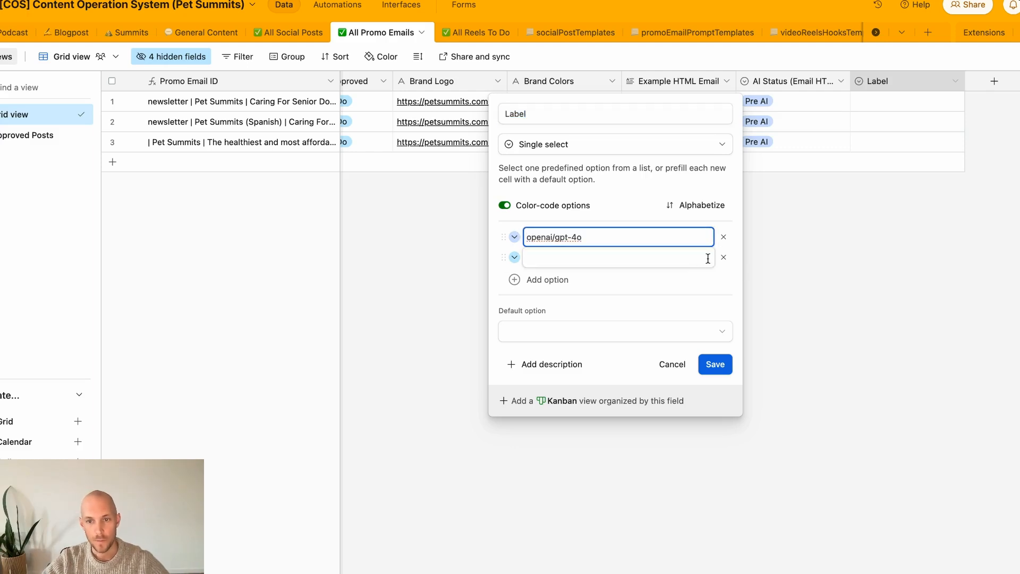
pyautogui.click(724, 257)
# Rename the Label field to AI Model, make openai/gpt-4o its default option, and save the field.
pyautogui.doubleClick(520, 113)
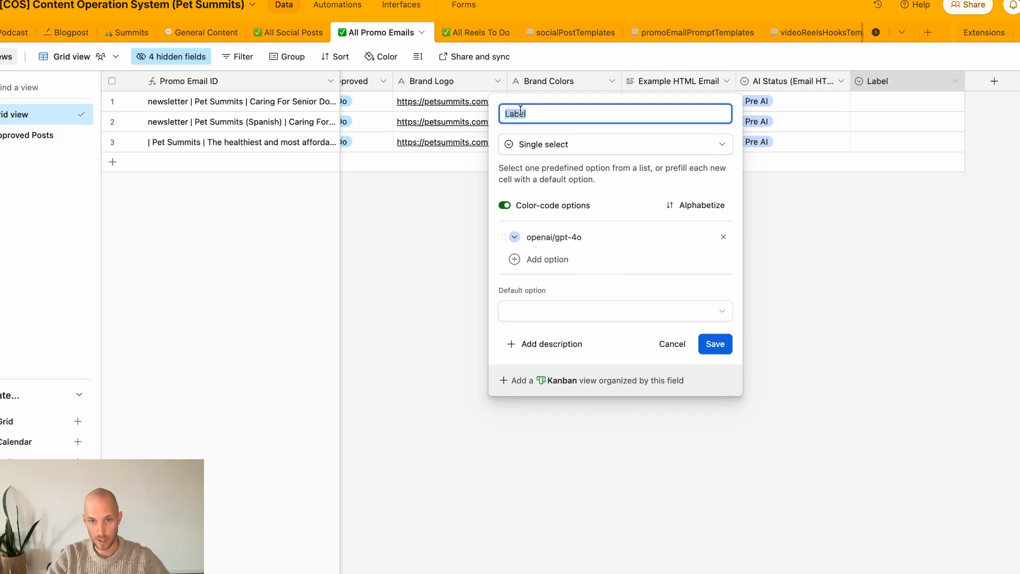
pyautogui.write('AI MOodel')
pyautogui.press('Return')
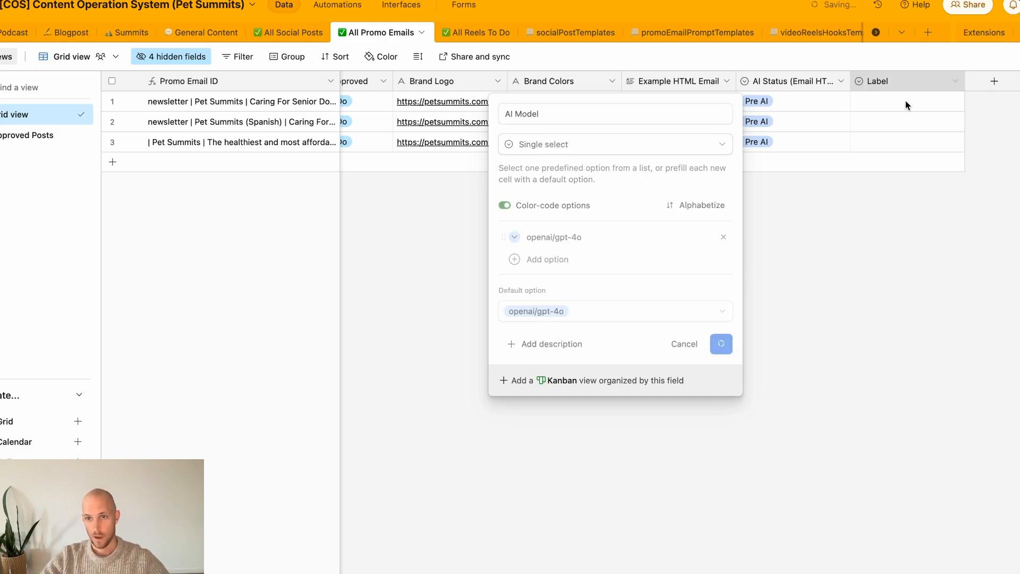
# Start a new Button field named Trigger (HTML Editor) with the Solid purple style.
pyautogui.click(994, 81)
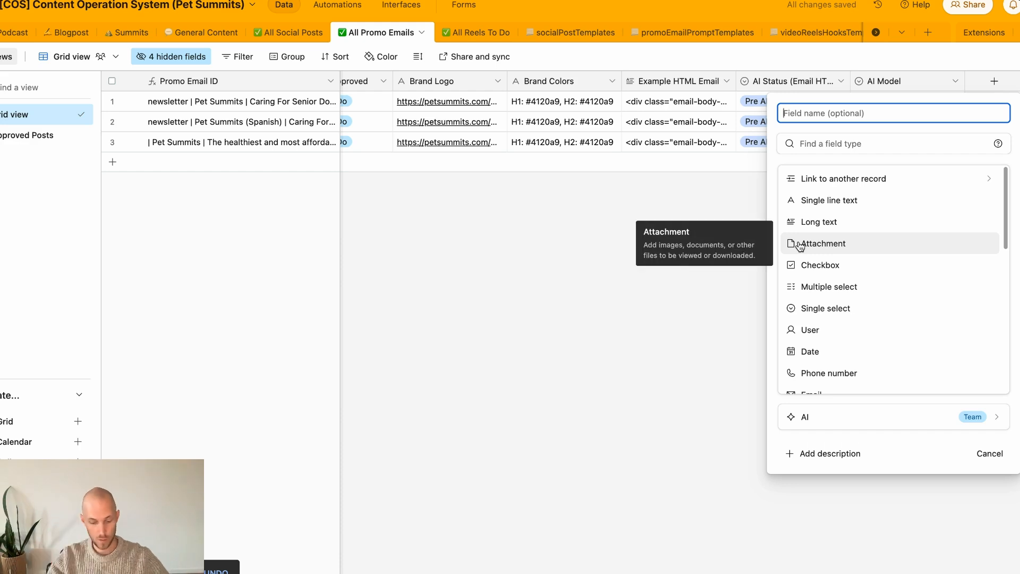
pyautogui.write('Trigger')
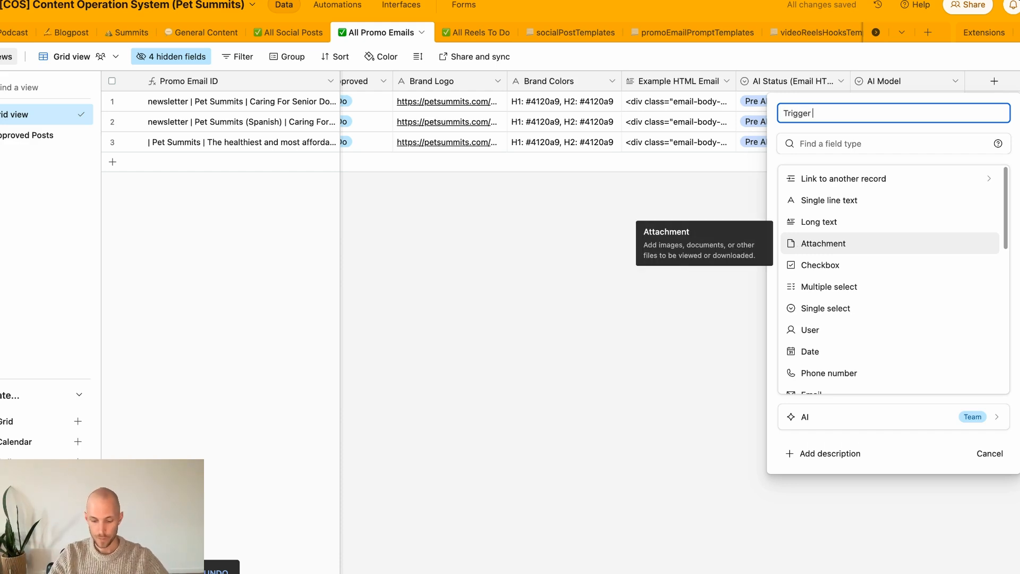
pyautogui.write(' (HTML Editor')
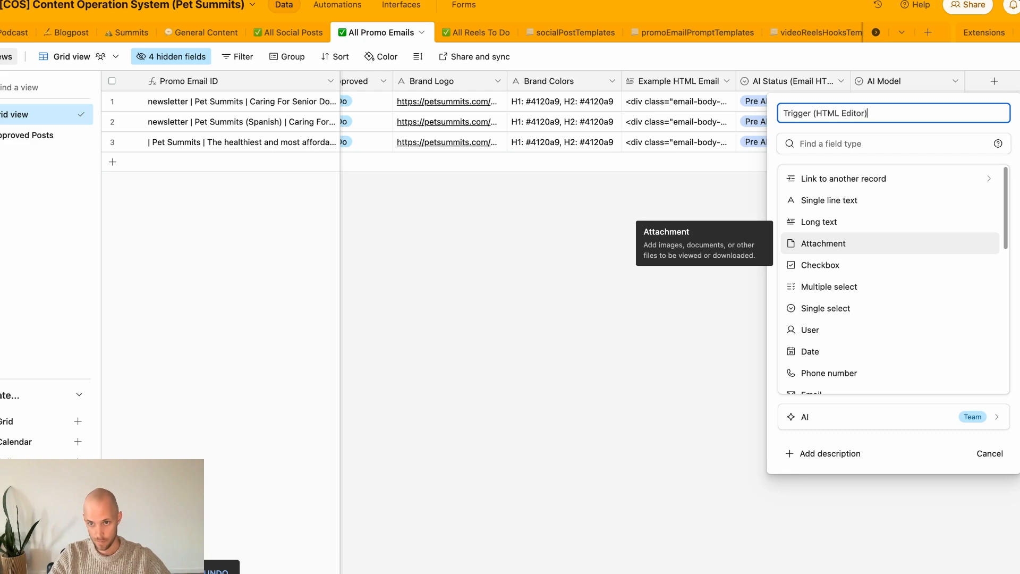
pyautogui.press('Tab')
pyautogui.write('but')
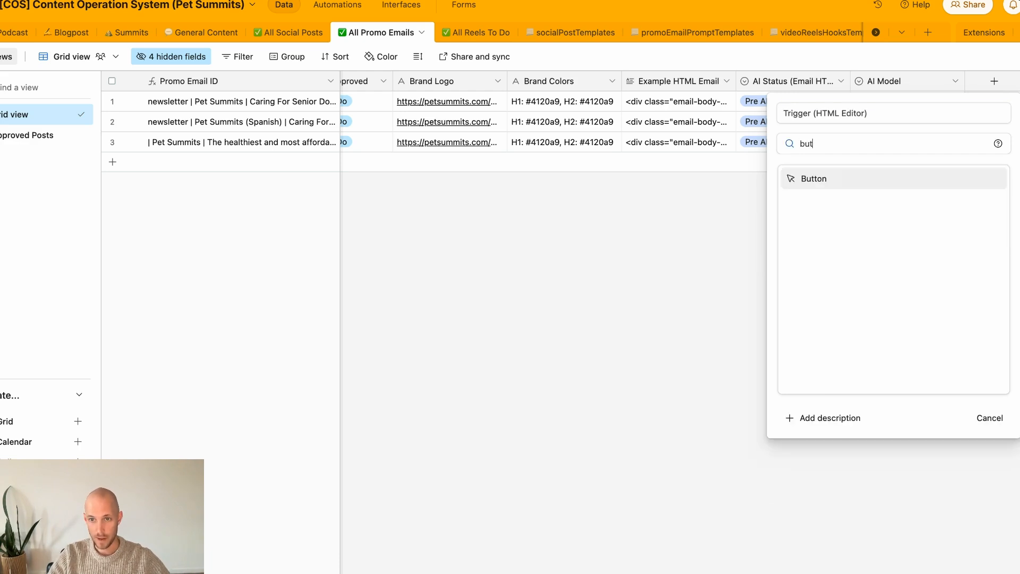
pyautogui.click(813, 179)
pyautogui.click(951, 215)
pyautogui.click(979, 291)
# Set the button's label to Create HTML Email.
pyautogui.doubleClick(821, 215)
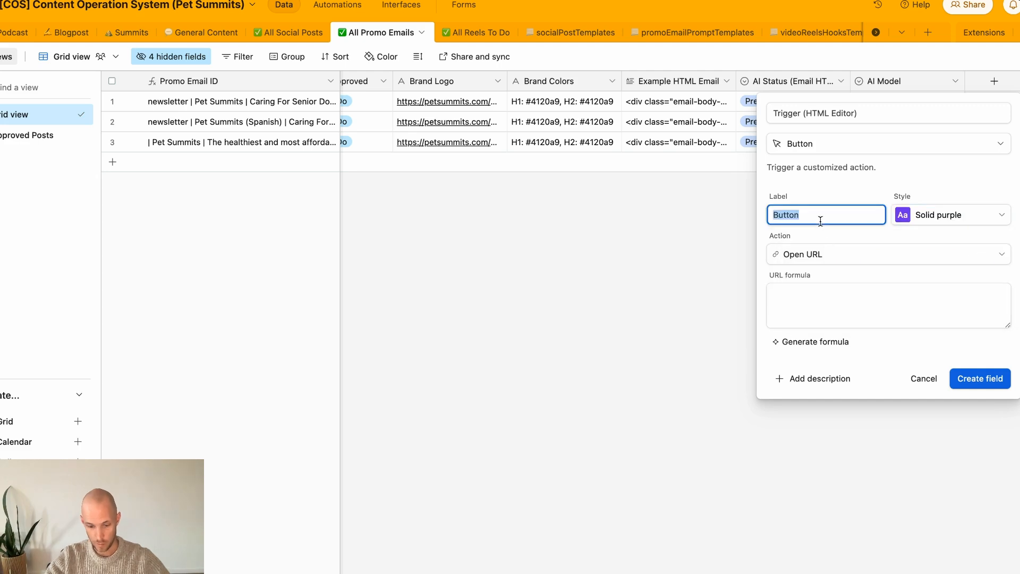
pyautogui.write('Create E')
pyautogui.write('TML EMa')
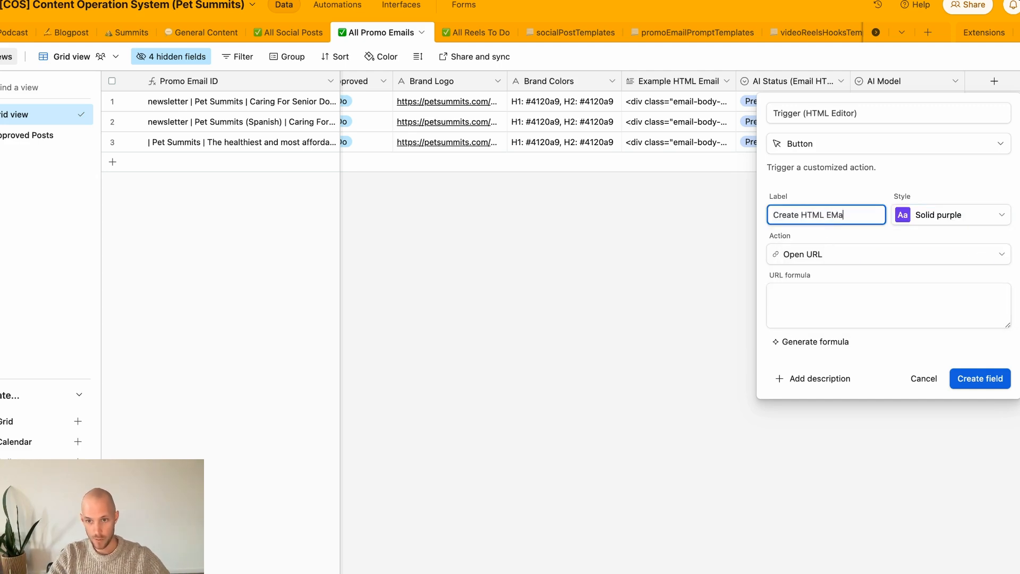
pyautogui.press('BackSpace')
pyautogui.press('BackSpace')
pyautogui.write('mail')
pyautogui.click(831, 310)
pyautogui.write('/')
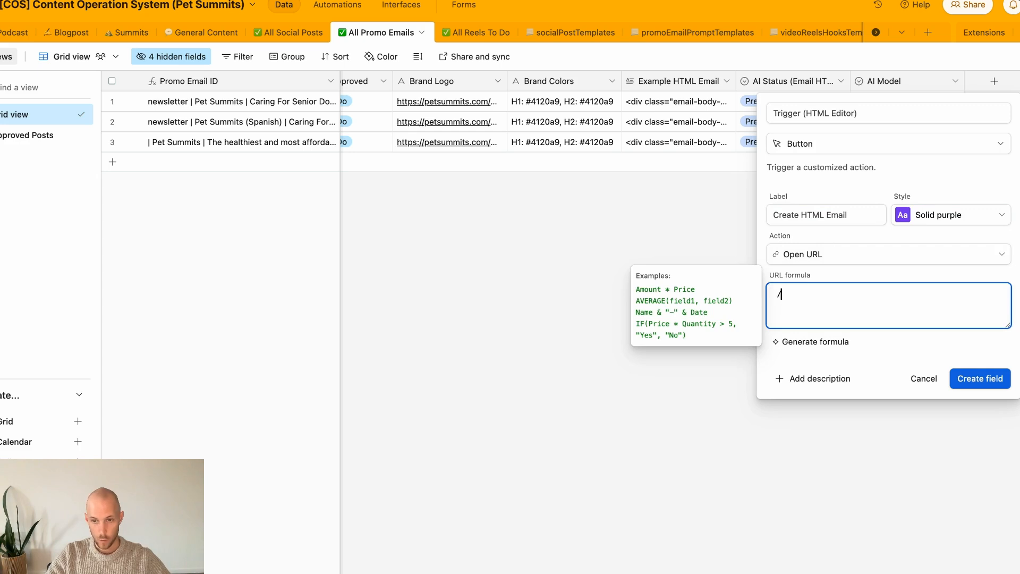
pyautogui.write('concat')
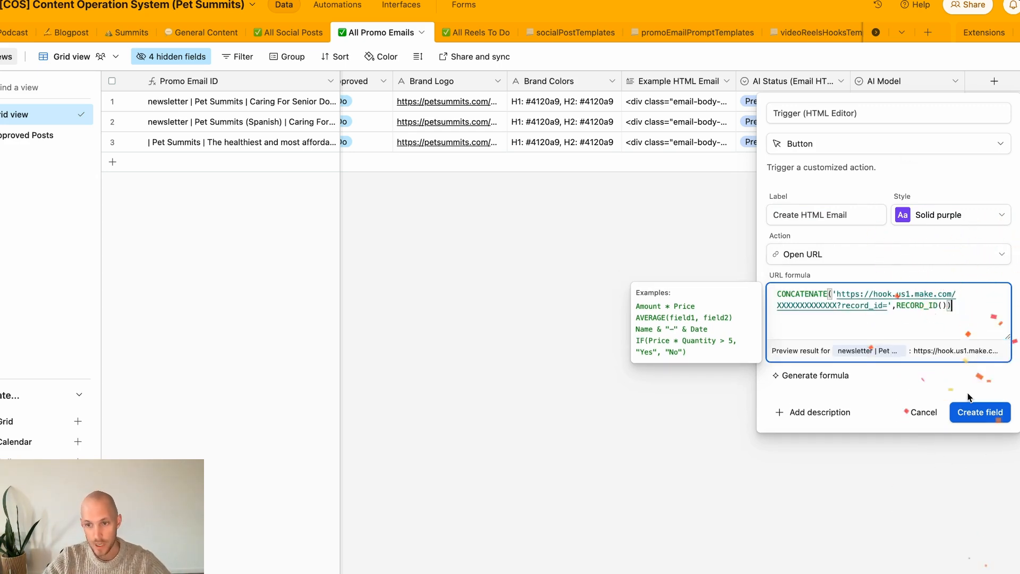
pyautogui.click(977, 412)
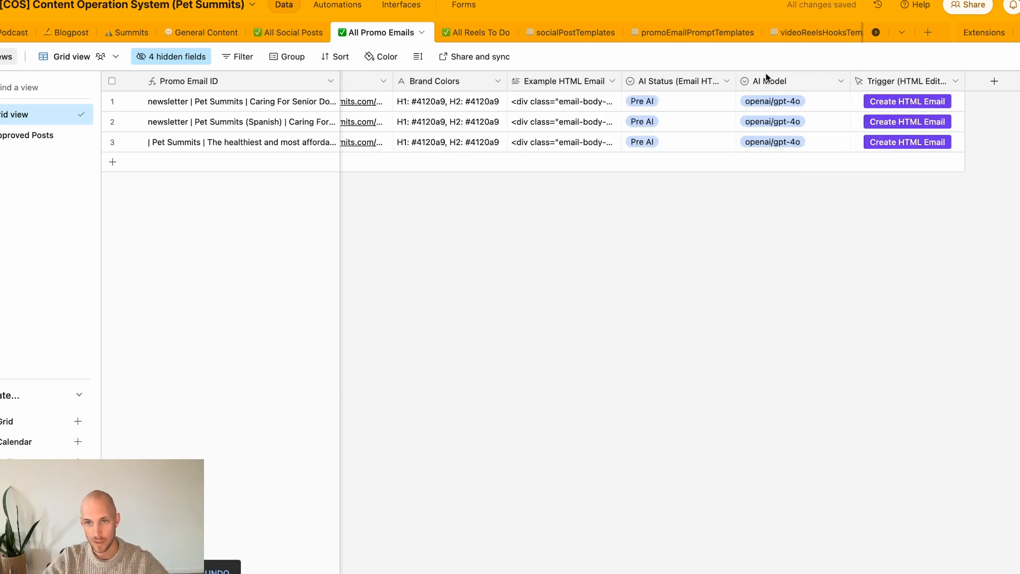
# Add a Long text field named AI Output (HTML Email) with rich text formatting enabled.
pyautogui.click(994, 81)
pyautogui.click(814, 226)
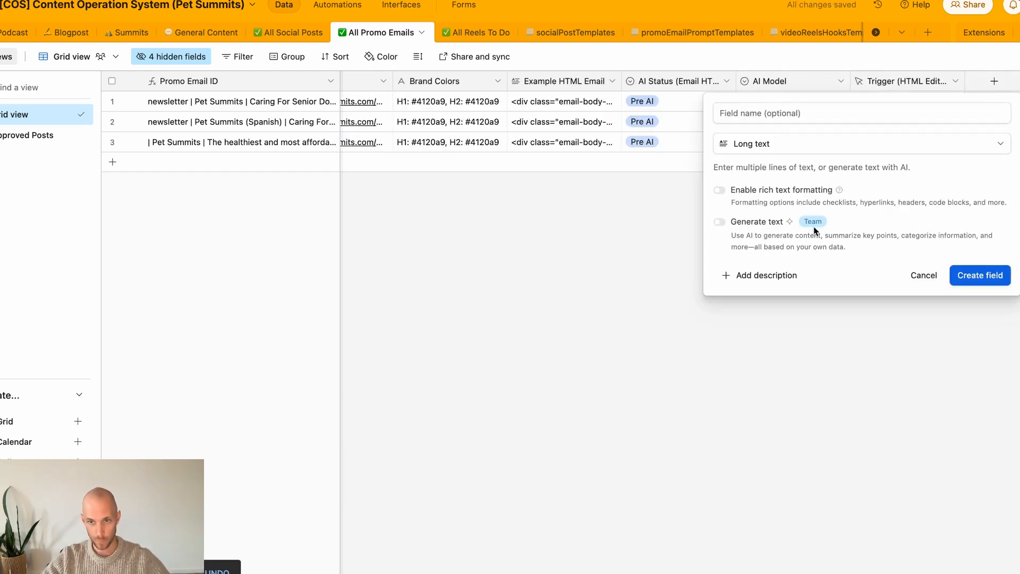
pyautogui.click(767, 112)
pyautogui.write('AI Output (HTML')
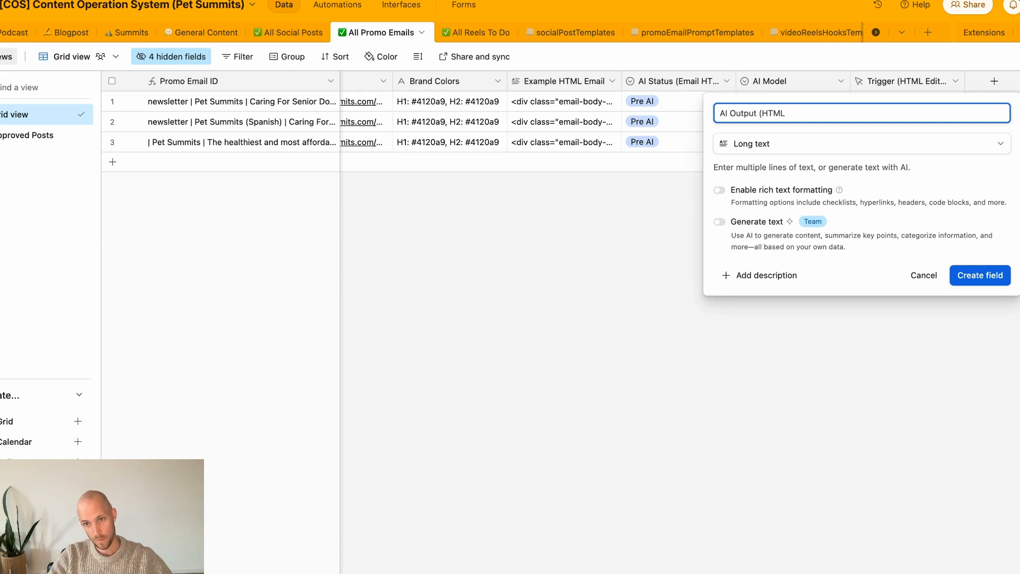
pyautogui.write(' Email)')
pyautogui.click(720, 191)
pyautogui.click(980, 276)
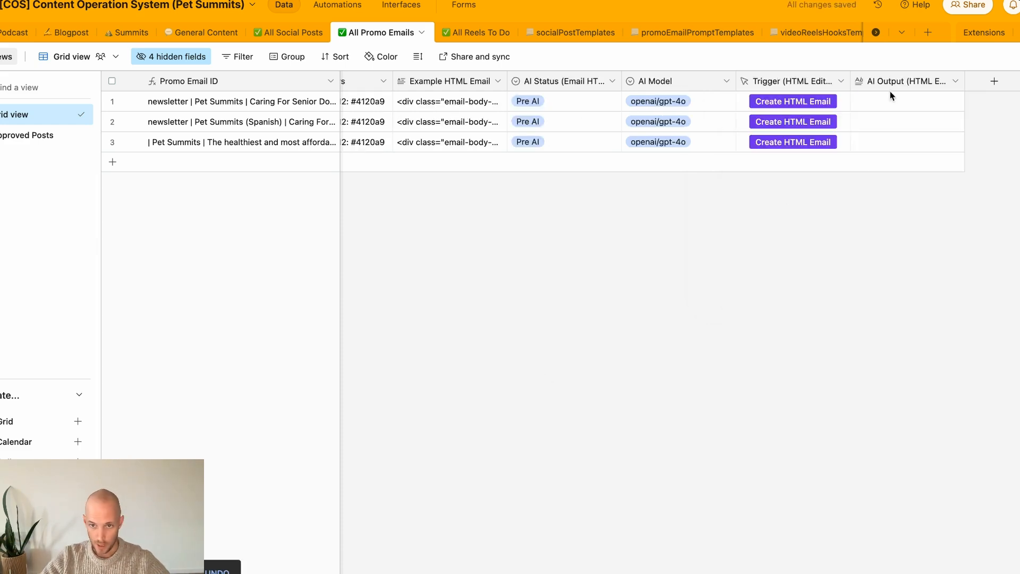
# Move the AI Model field so that it sits directly before the AI Status (Email HTML) field.
pyautogui.hscroll(-5, 799, 146)
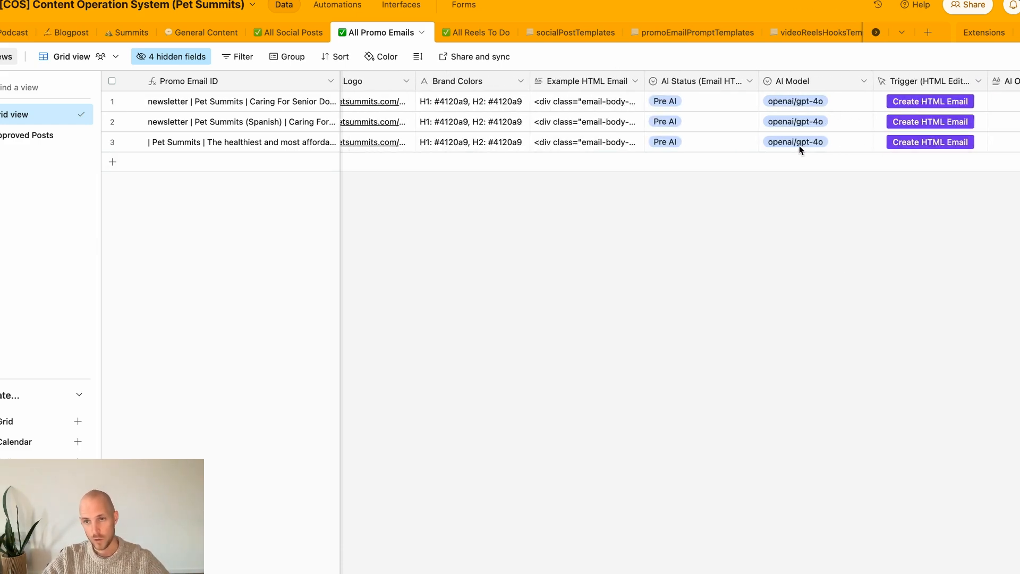
pyautogui.hscroll(3, 806, 148)
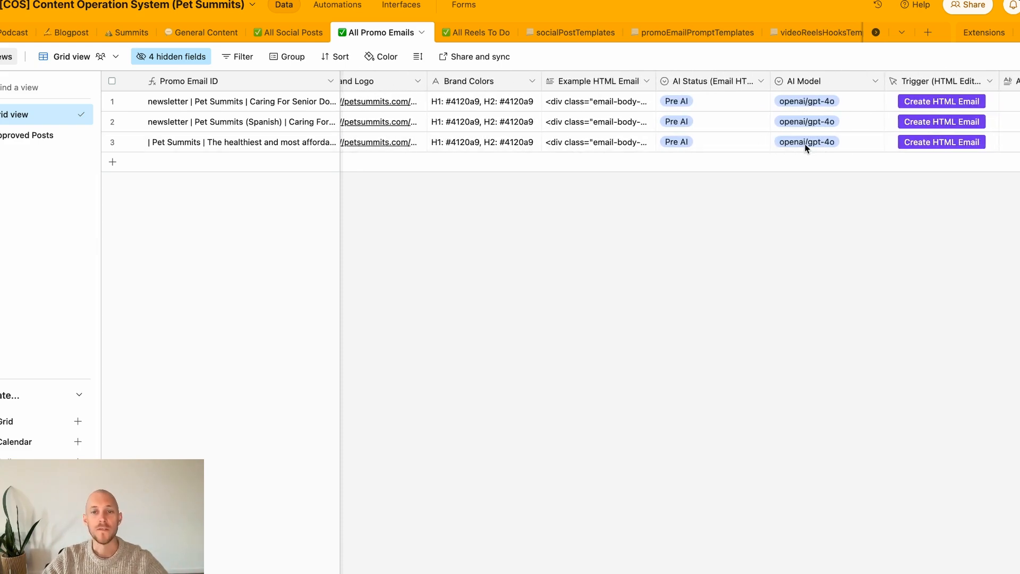
pyautogui.hscroll(-2, 805, 147)
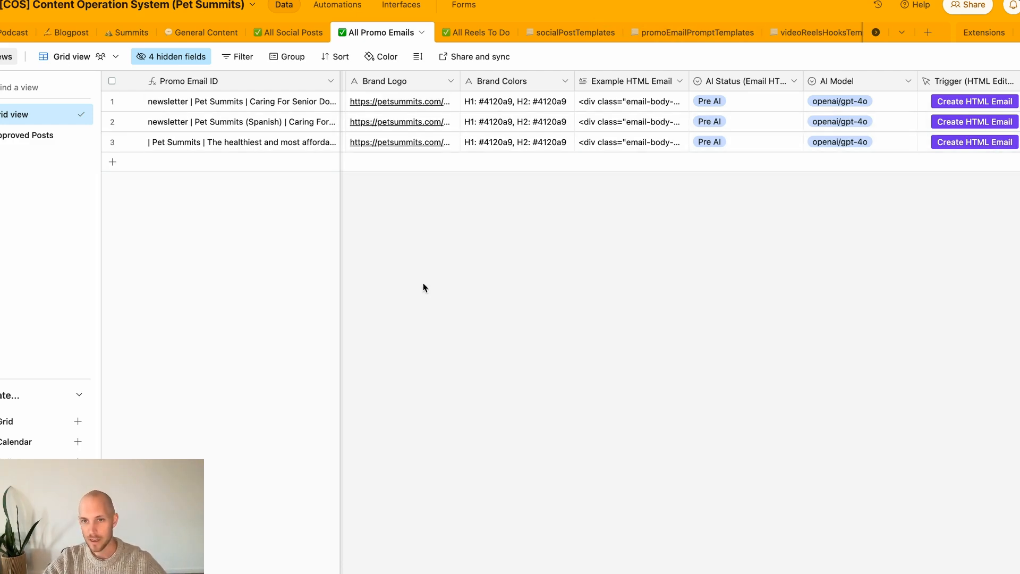
pyautogui.hscroll(5, 935, 106)
pyautogui.hscroll(-5, 911, 107)
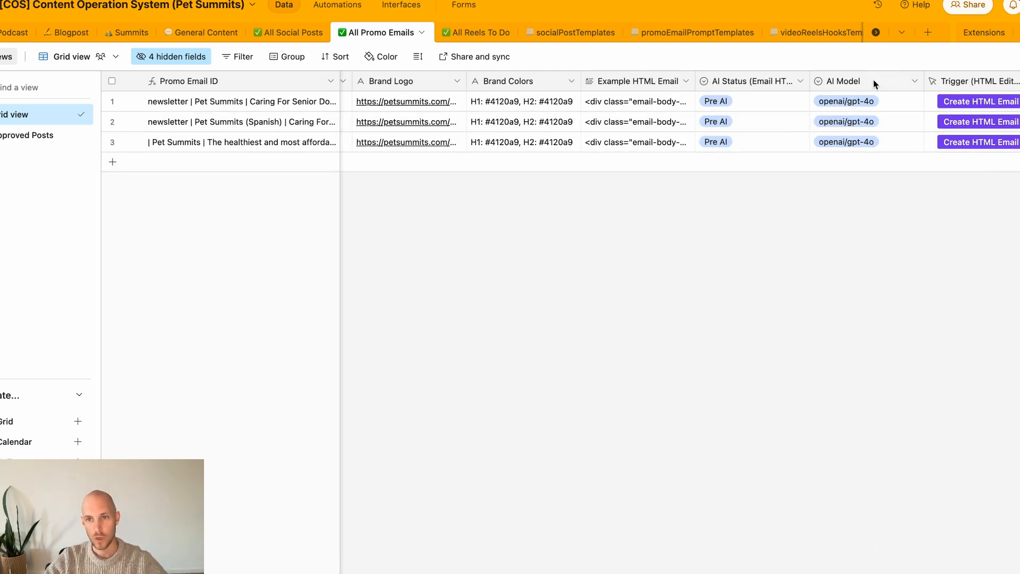
pyautogui.moveTo(850, 81); pyautogui.dragTo(704, 81)
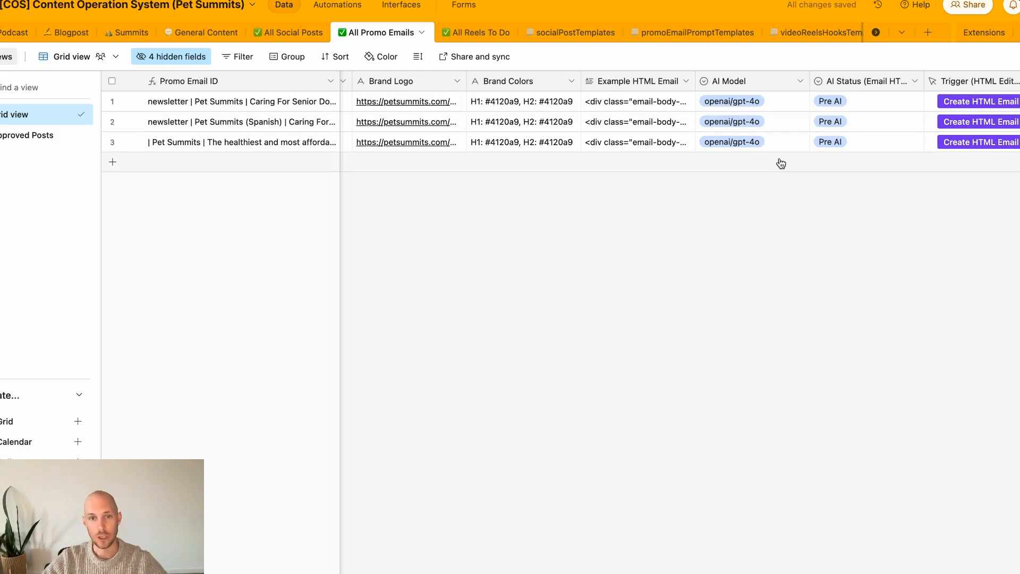
pyautogui.hscroll(2, 692, 102)
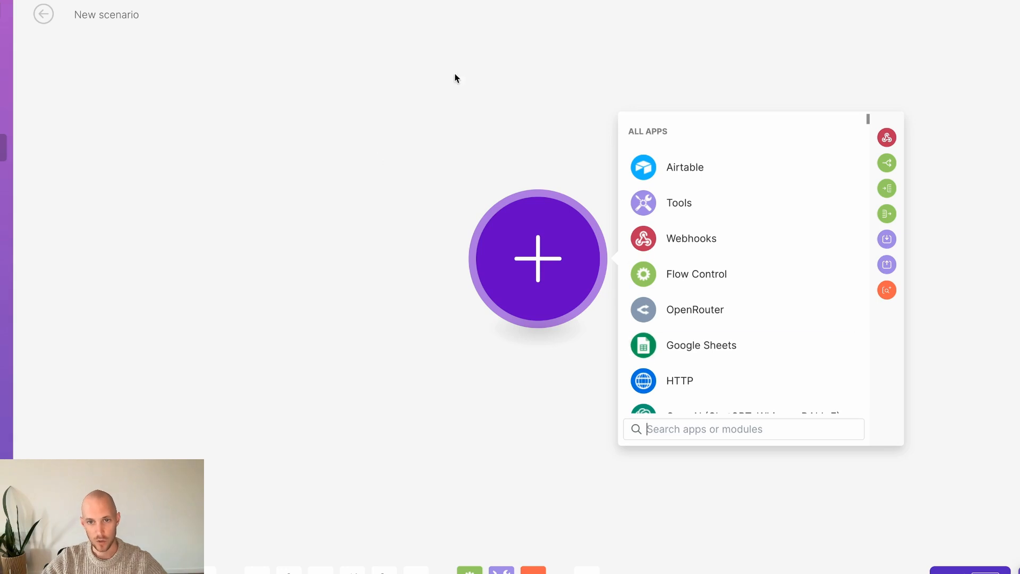
# In the new Make scenario, dismiss the app list and rename the scenario "[COS] All Emails - Creating HTML Email".
pyautogui.click(458, 80)
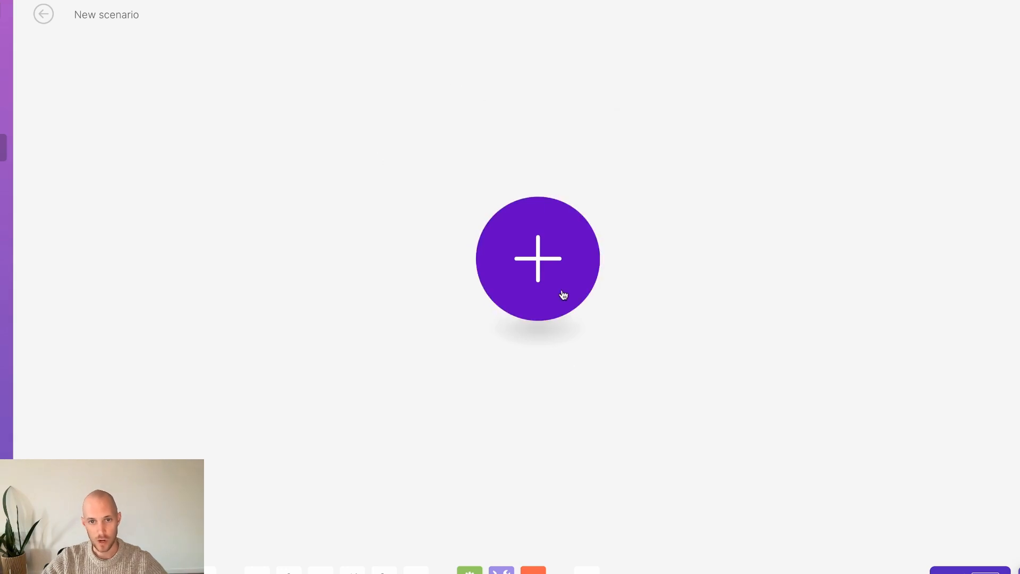
pyautogui.click(561, 293)
pyautogui.click(70, 20)
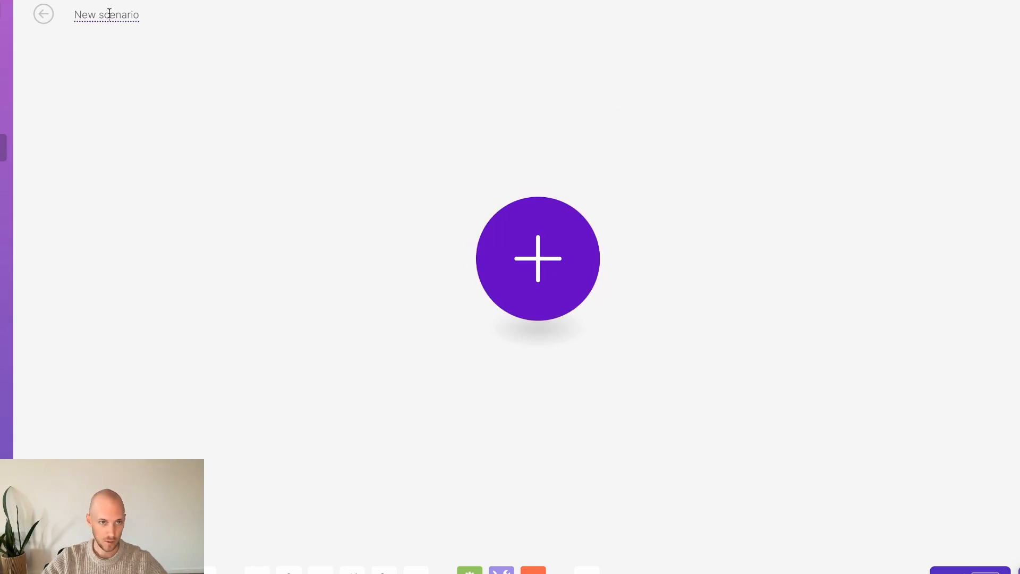
pyautogui.doubleClick(107, 14)
pyautogui.hotkey('ctrl', 'a')
pyautogui.press('BackSpace')
pyautogui.write('[OS')
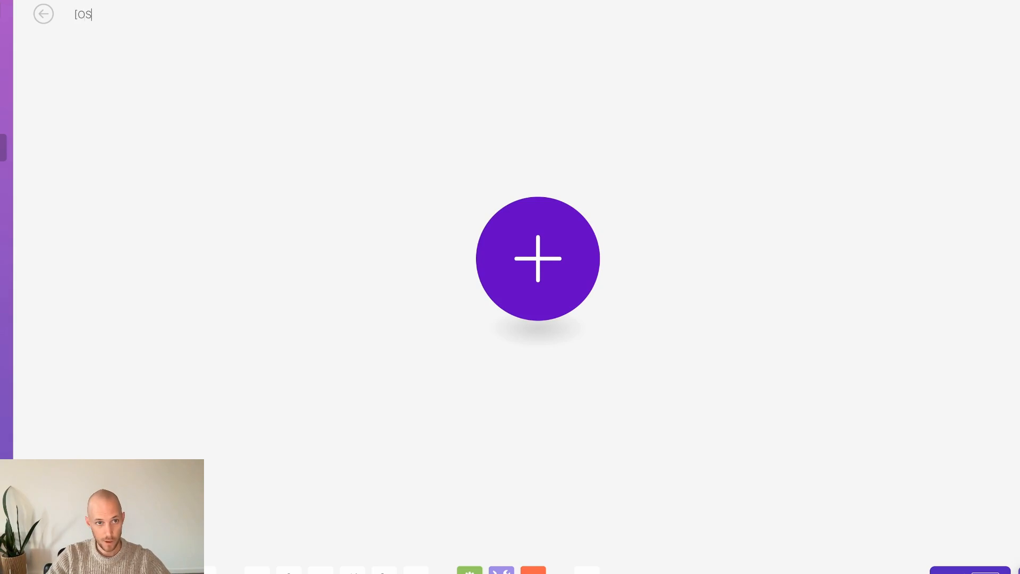
pyautogui.write('OS')
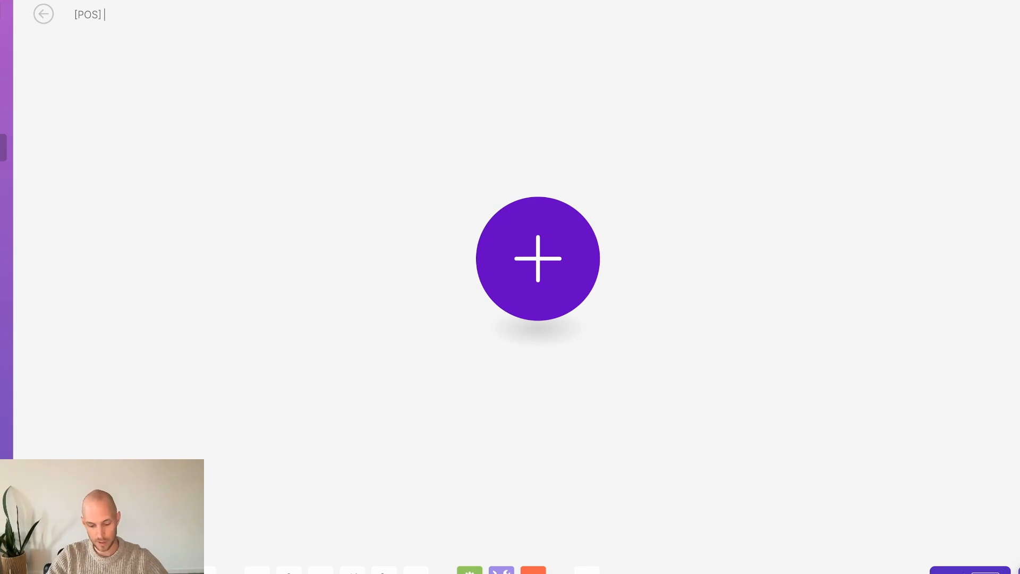
pyautogui.press('BackSpace')
pyautogui.press('BackSpace')
pyautogui.press('BackSpace')
pyautogui.press('BackSpace')
pyautogui.write('C')
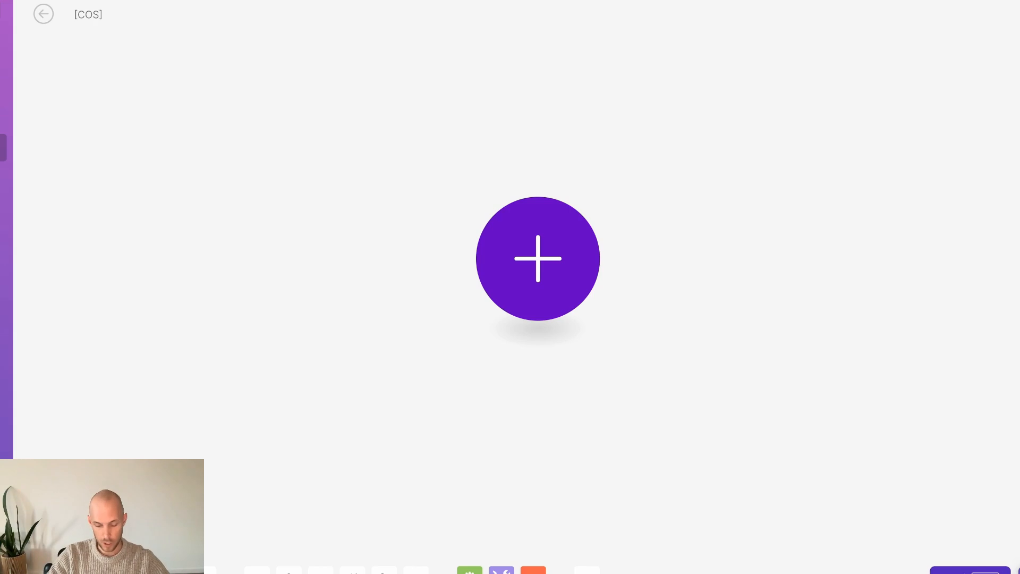
pyautogui.write('OS]')
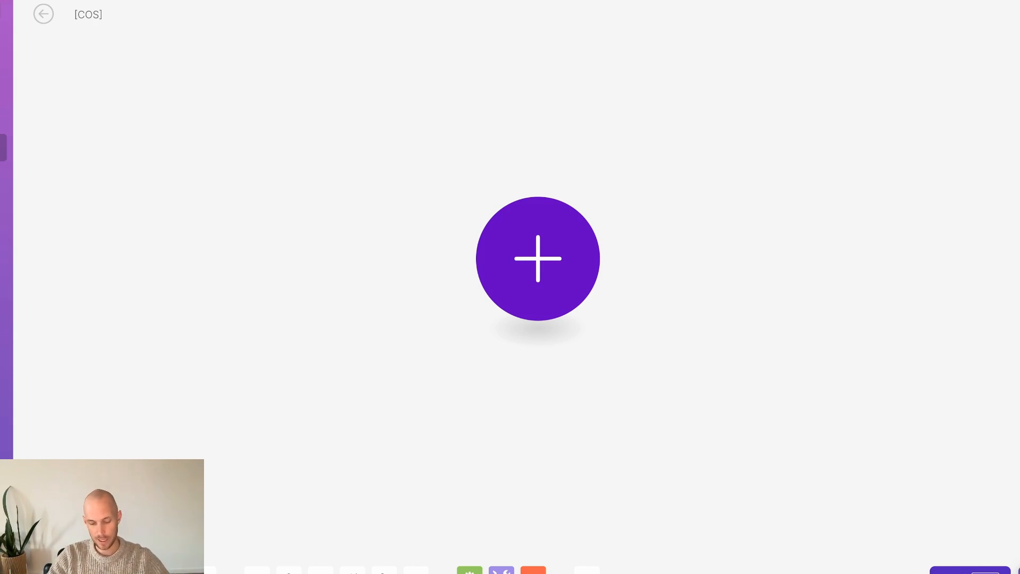
pyautogui.write(' All Emails -')
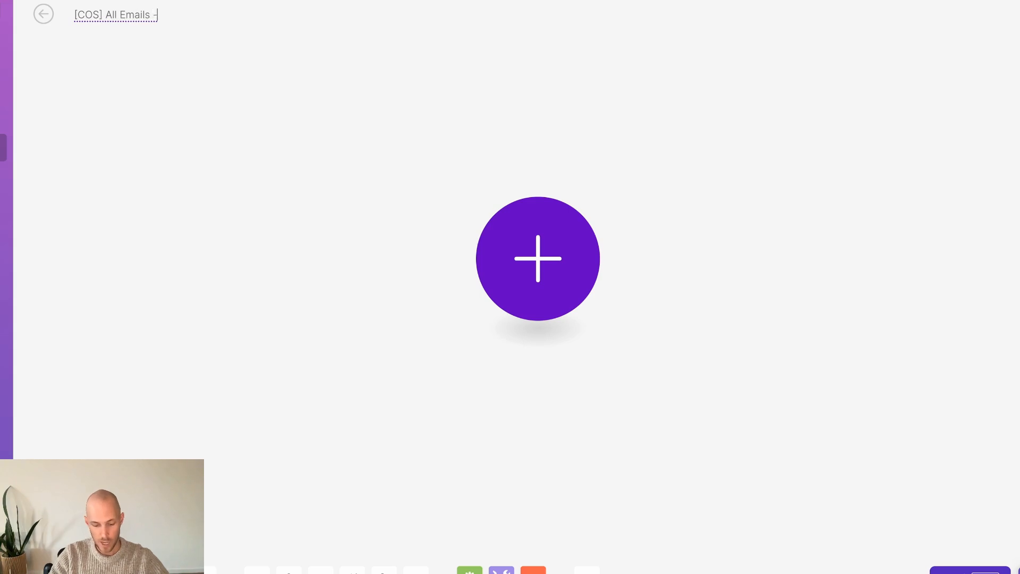
pyautogui.write(' Creating GHTM')
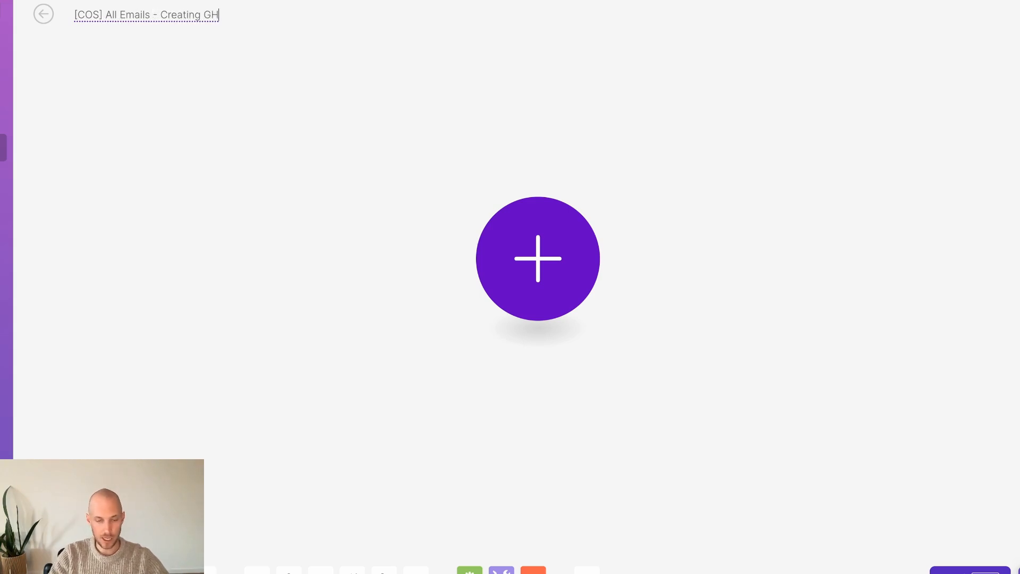
pyautogui.press('BackSpace')
pyautogui.press('BackSpace')
pyautogui.press('BackSpace')
pyautogui.press('BackSpace')
pyautogui.write('HTML Email')
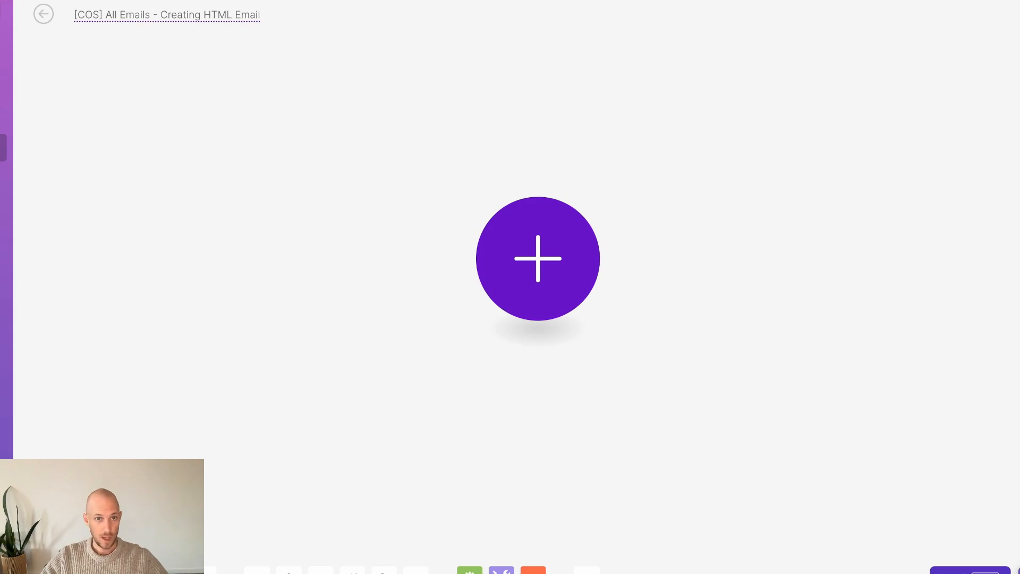
pyautogui.press('Return')
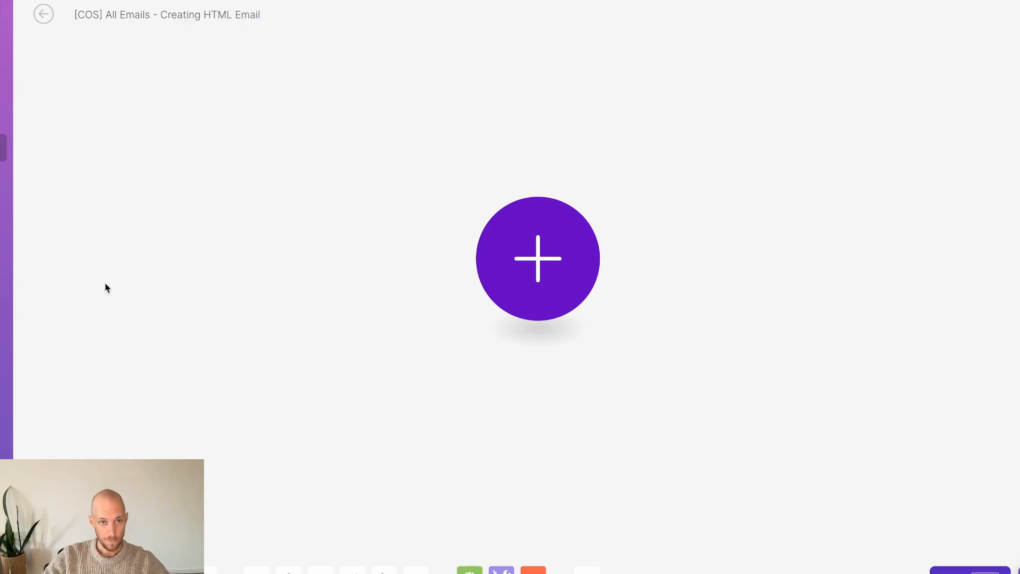
# Add a Webhooks Custom webhook module as the scenario's trigger.
pyautogui.click(529, 257)
pyautogui.click(679, 236)
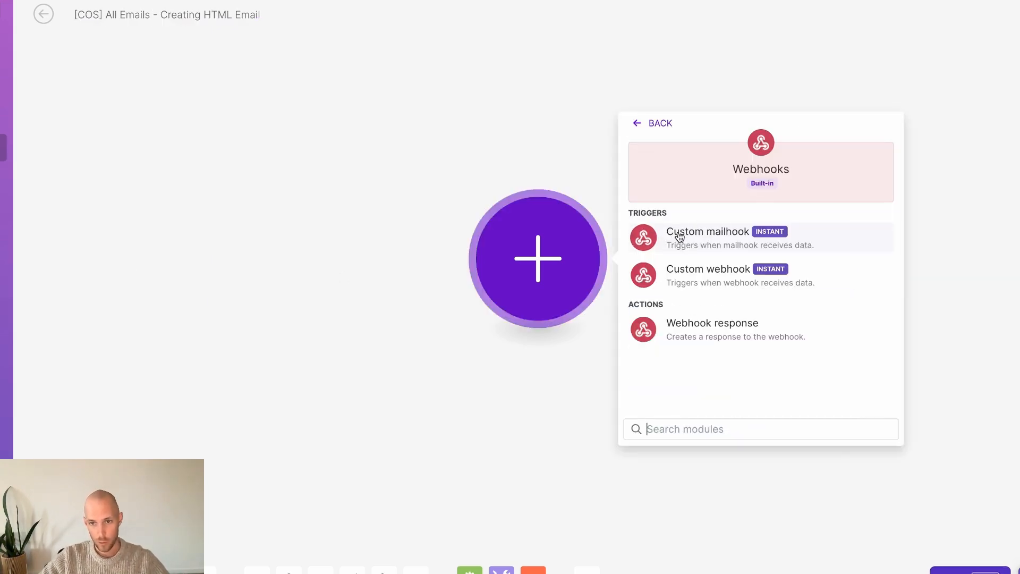
pyautogui.click(738, 269)
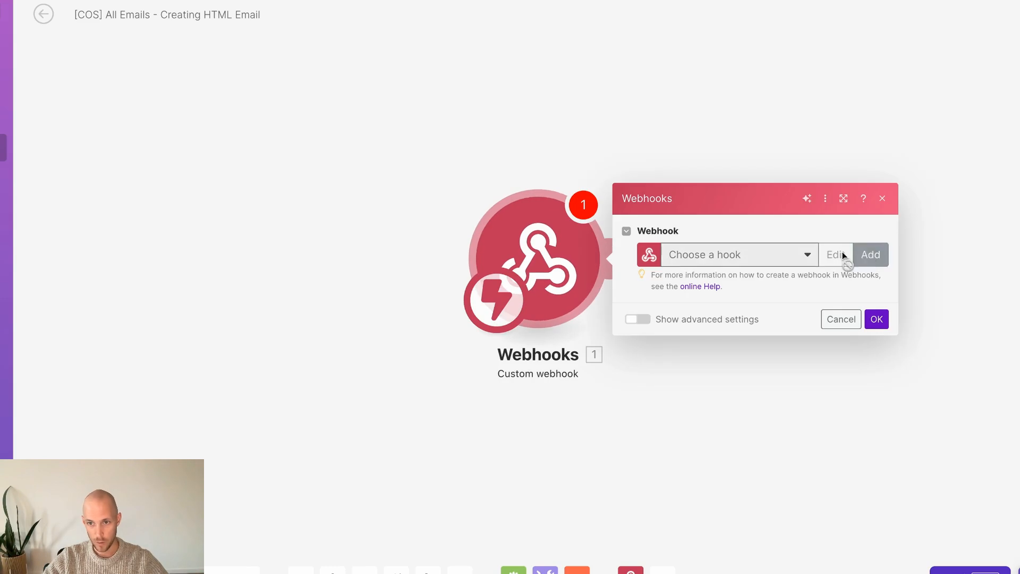
# Create a webhook named "cos-emails-html-email" for the trigger module and copy its address.
pyautogui.click(866, 255)
pyautogui.tripleClick(659, 193)
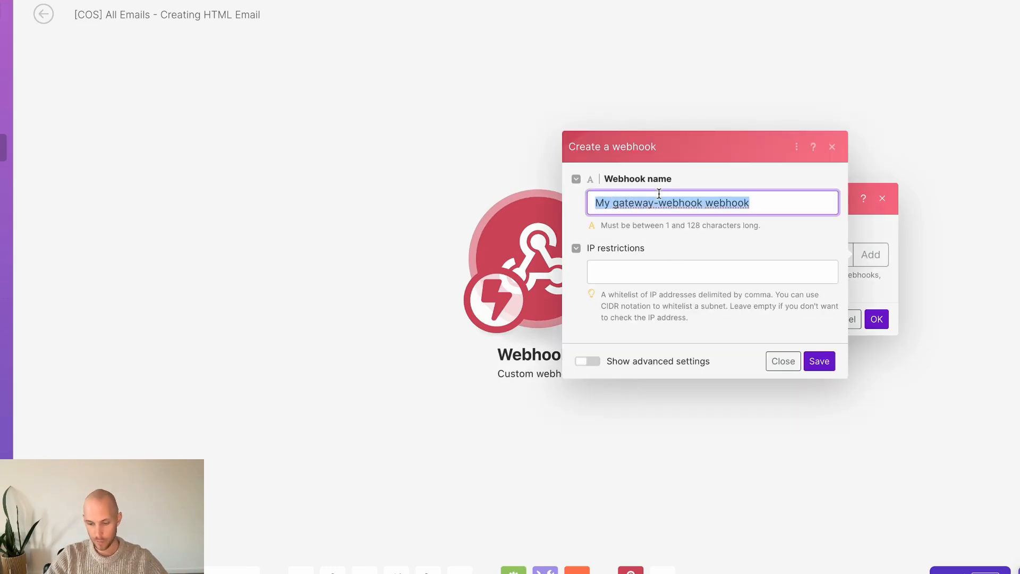
pyautogui.write('cos-emails-')
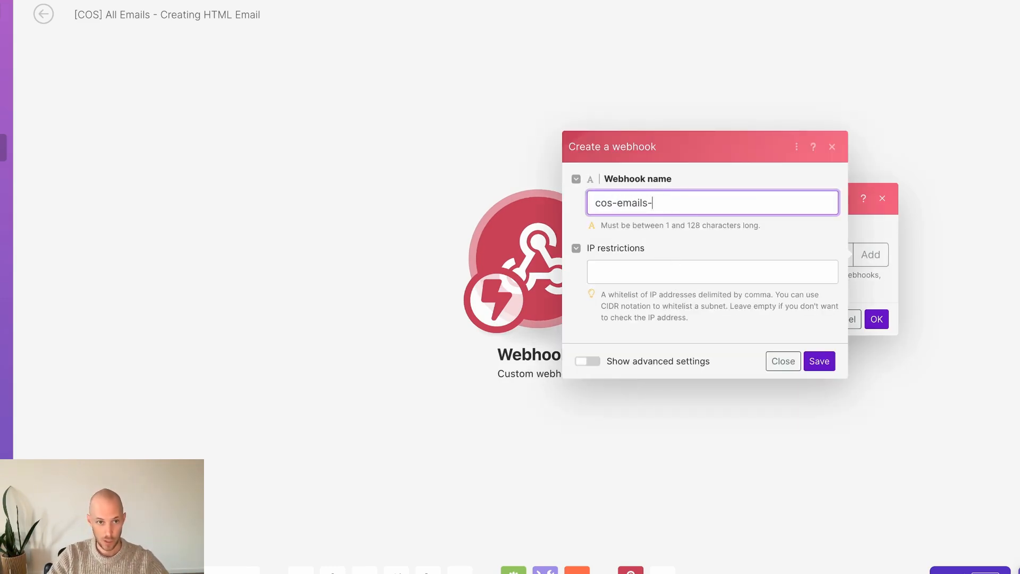
pyautogui.write('html-email')
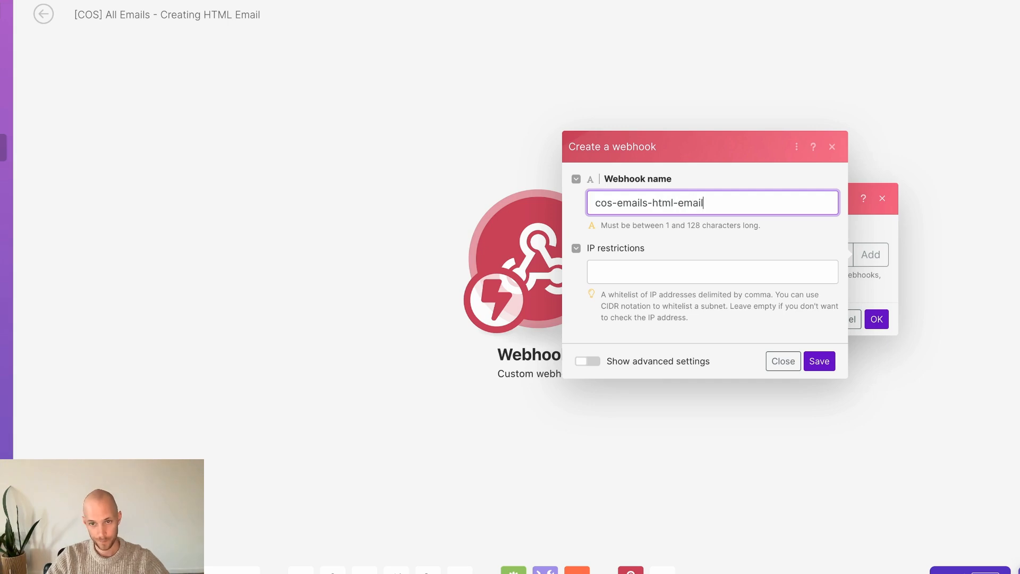
pyautogui.click(832, 363)
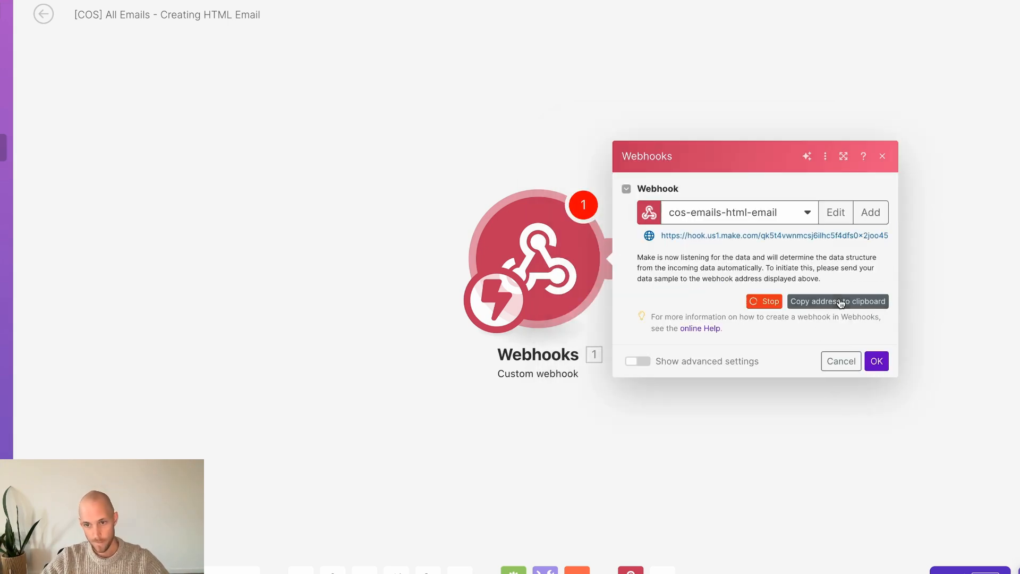
pyautogui.click(838, 301)
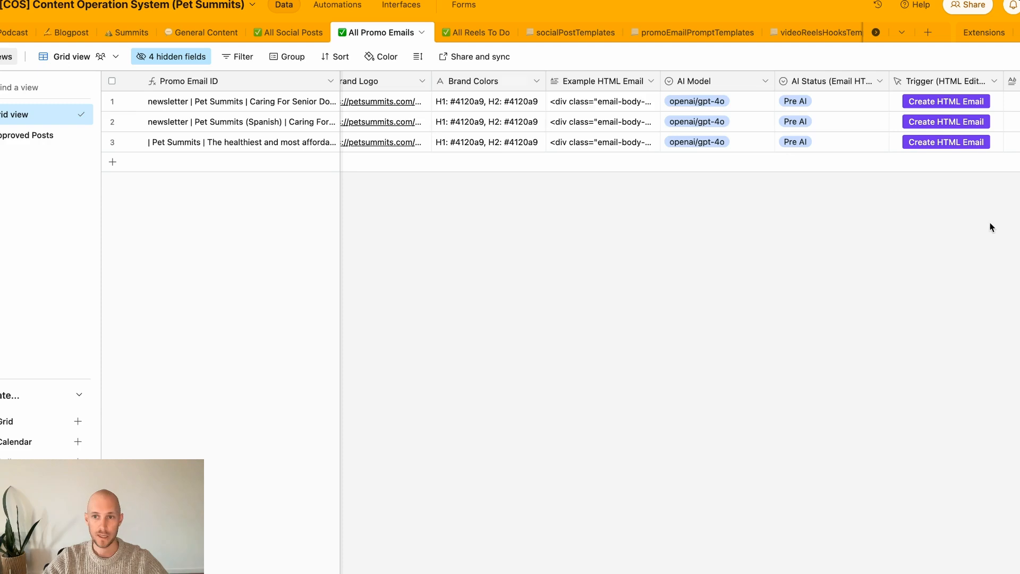
# In Airtable, replace the placeholder address in the Trigger (HTML Editor) button's URL formula with the copied webhook address, keeping the record_id parameter, and save the field.
pyautogui.doubleClick(941, 81)
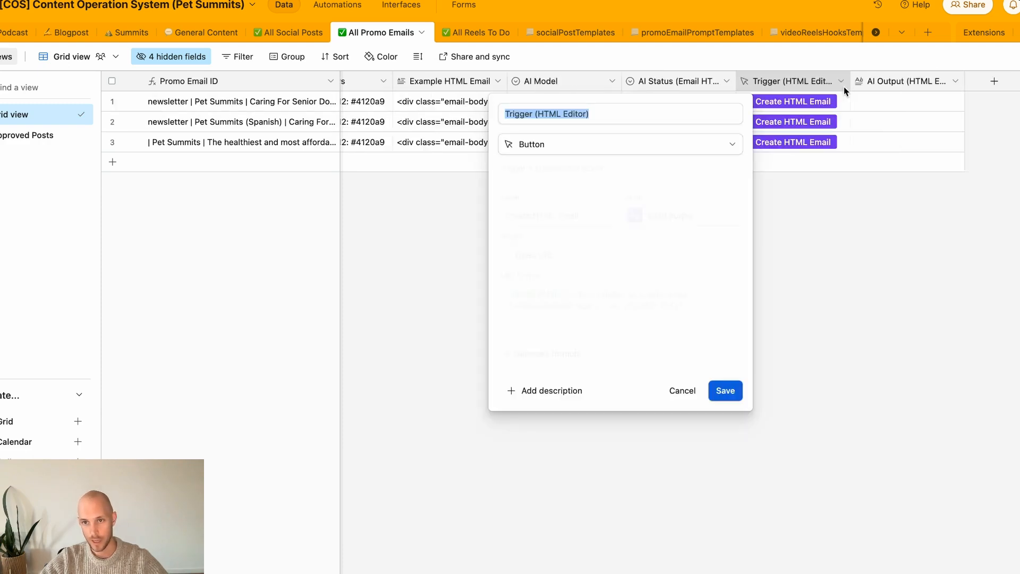
pyautogui.click(556, 304)
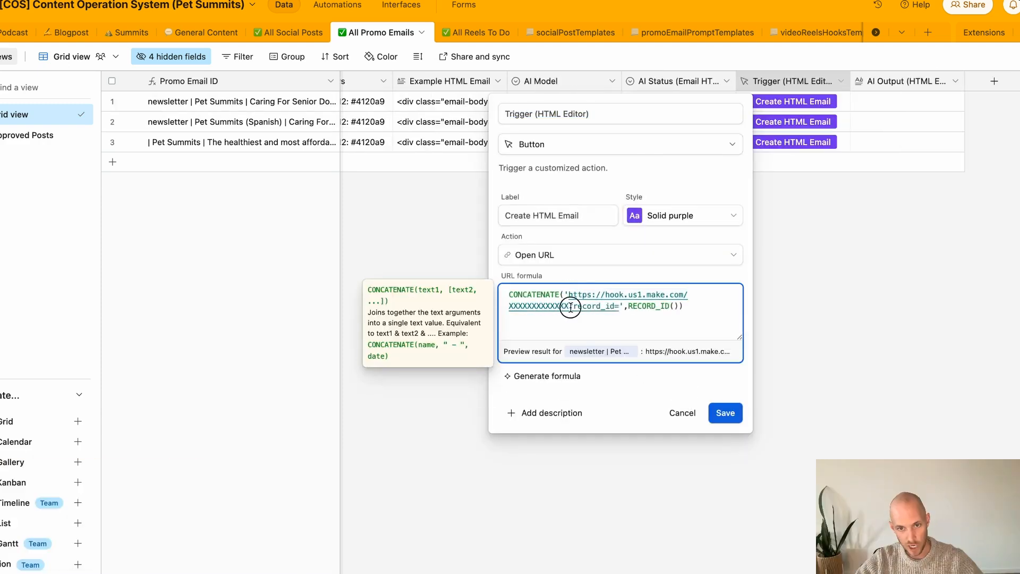
pyautogui.moveTo(570, 306); pyautogui.dragTo(570, 294)
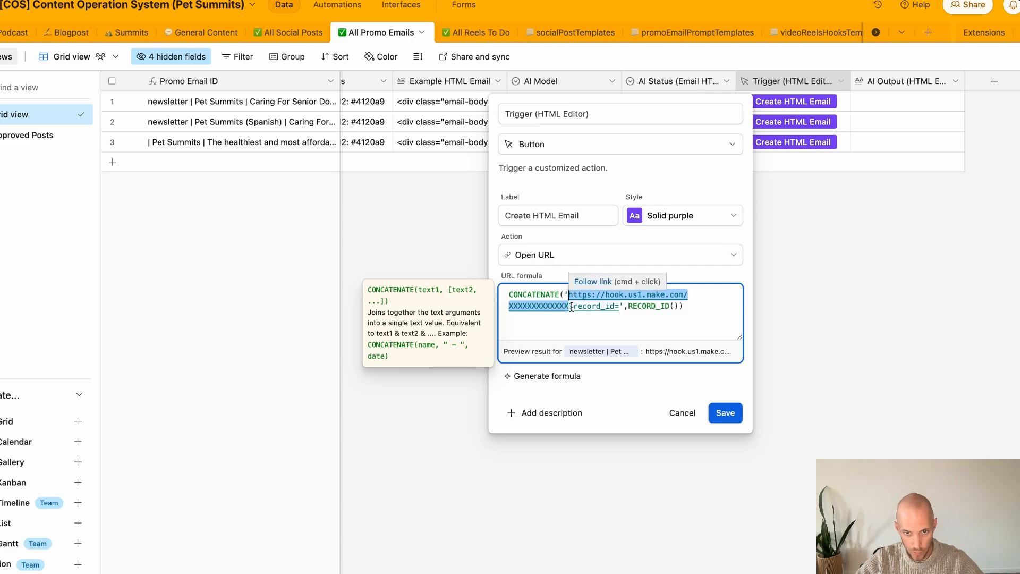
pyautogui.press('super+v')
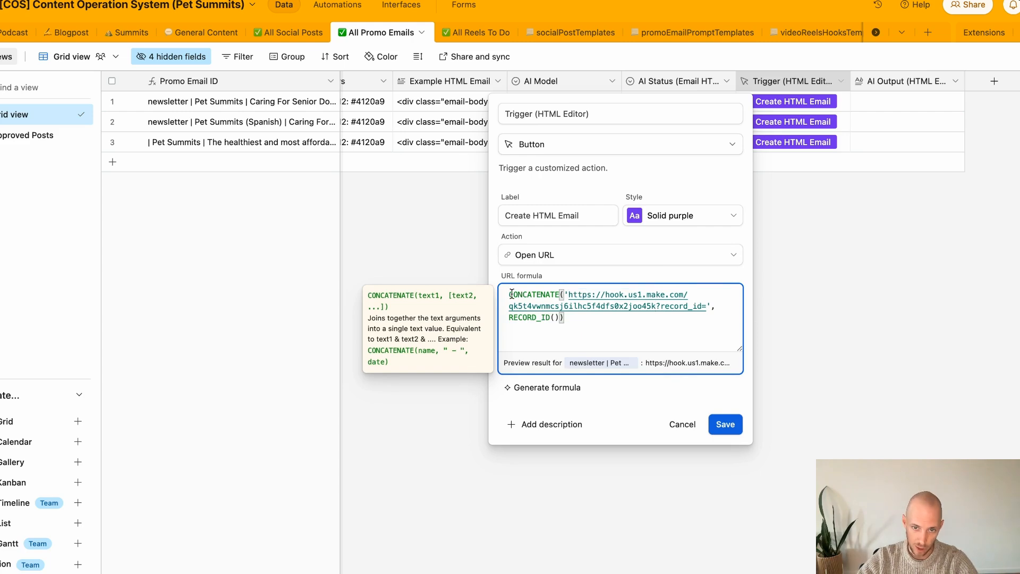
pyautogui.moveTo(568, 294); pyautogui.dragTo(715, 306)
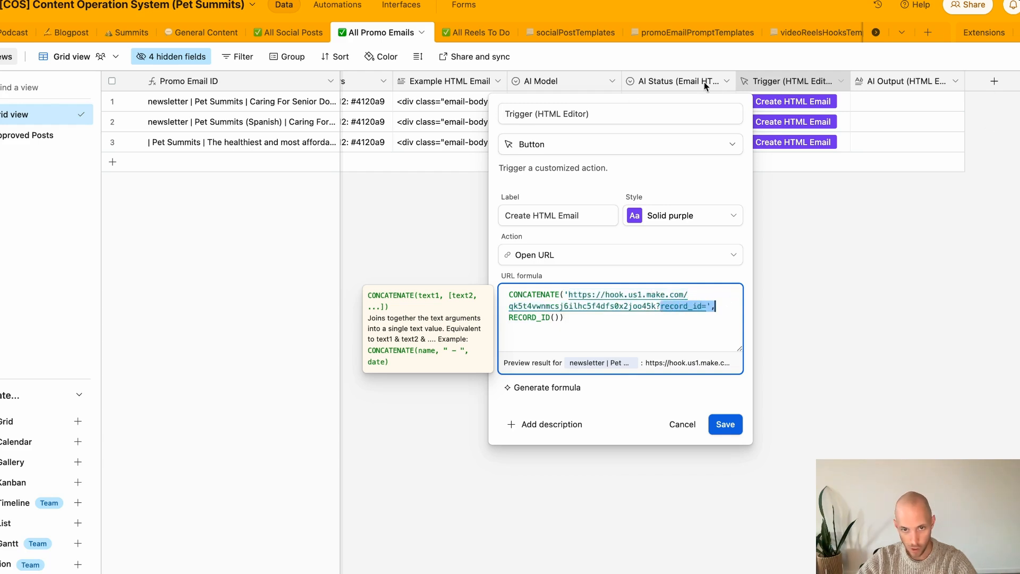
pyautogui.click(631, 323)
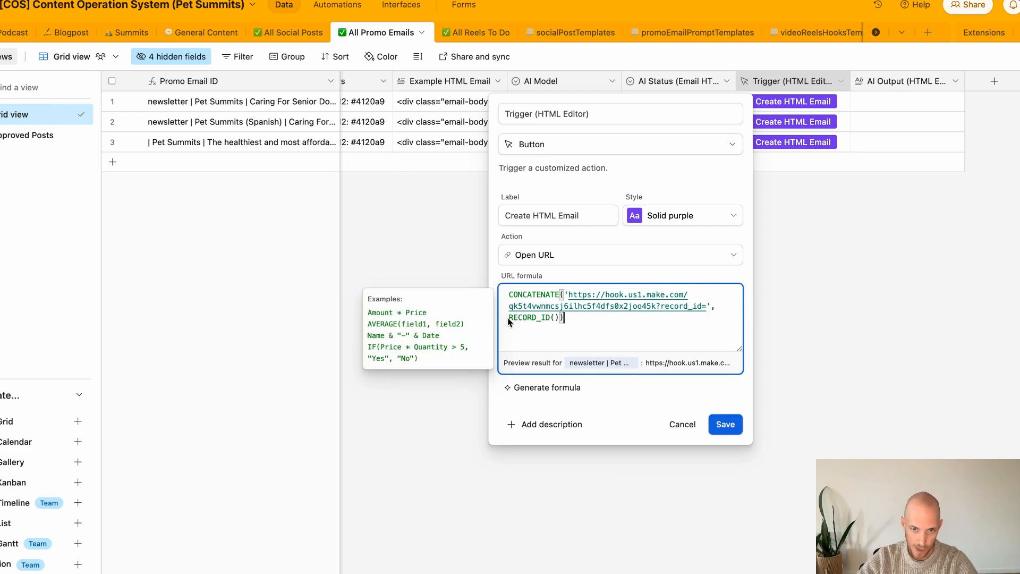
pyautogui.moveTo(561, 317); pyautogui.dragTo(447, 317)
pyautogui.click(604, 320)
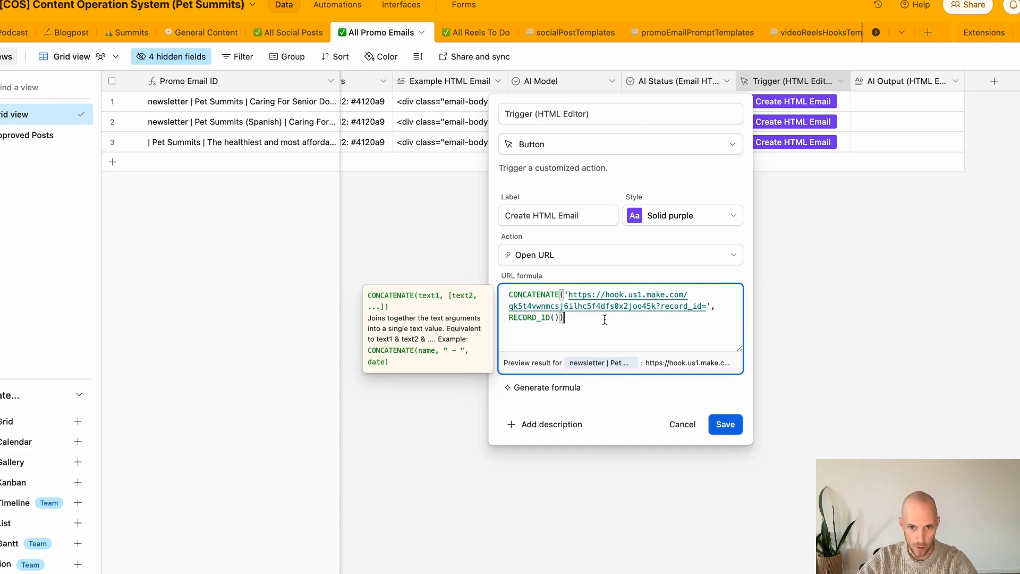
pyautogui.click(722, 422)
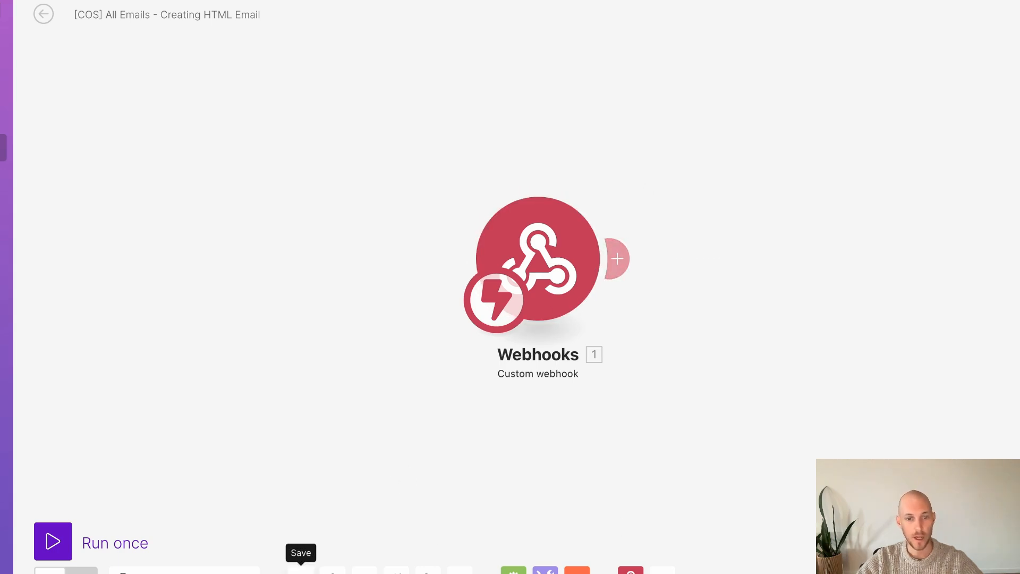
# Back in Make, run the scenario once to capture the webhook data and inspect the received record_id.
pyautogui.click(46, 539)
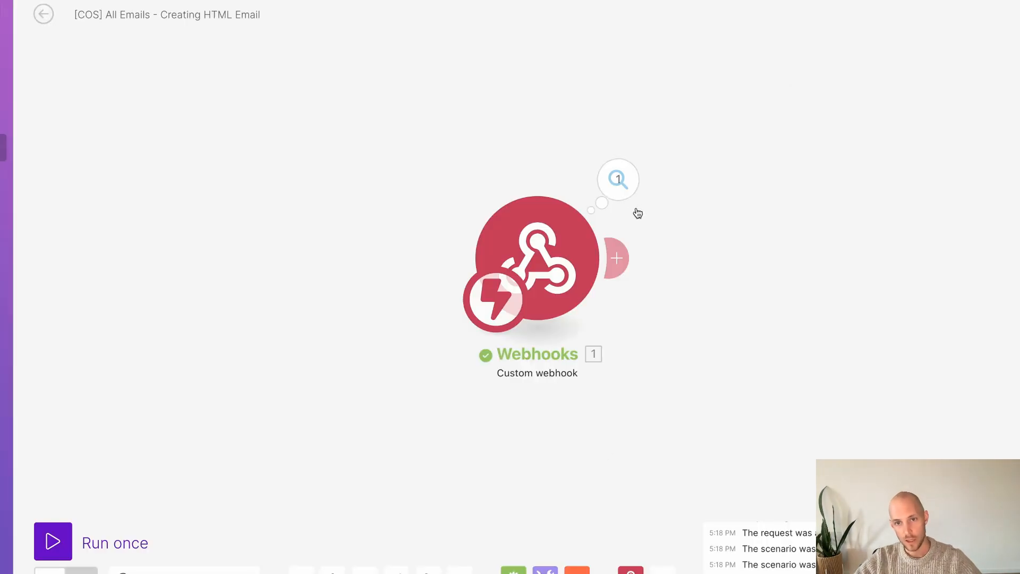
pyautogui.click(618, 179)
pyautogui.moveTo(711, 210); pyautogui.dragTo(927, 221)
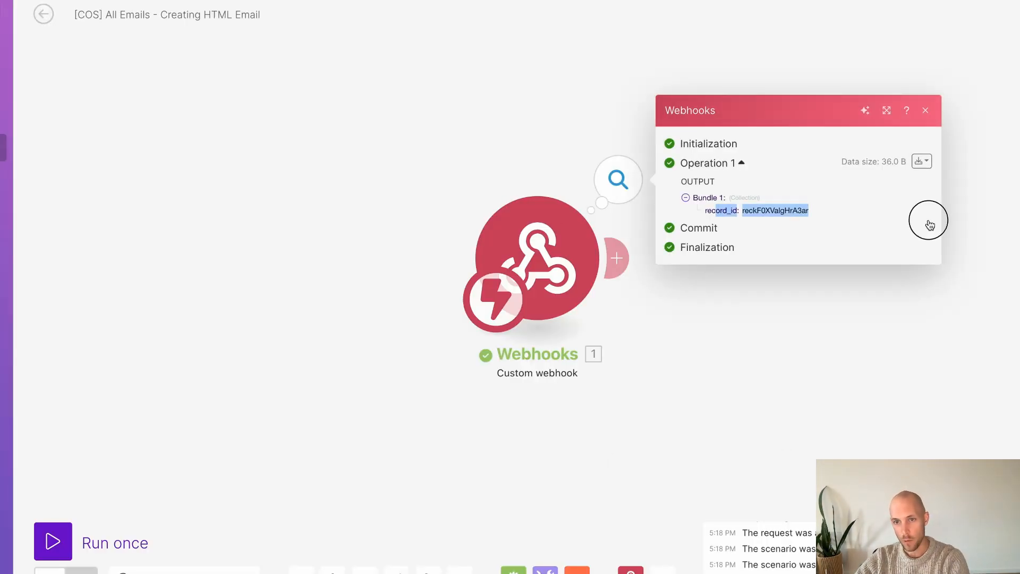
pyautogui.click(770, 325)
# Add an Airtable Get a Record module after the Webhooks trigger.
pyautogui.moveTo(772, 330); pyautogui.dragTo(528, 312)
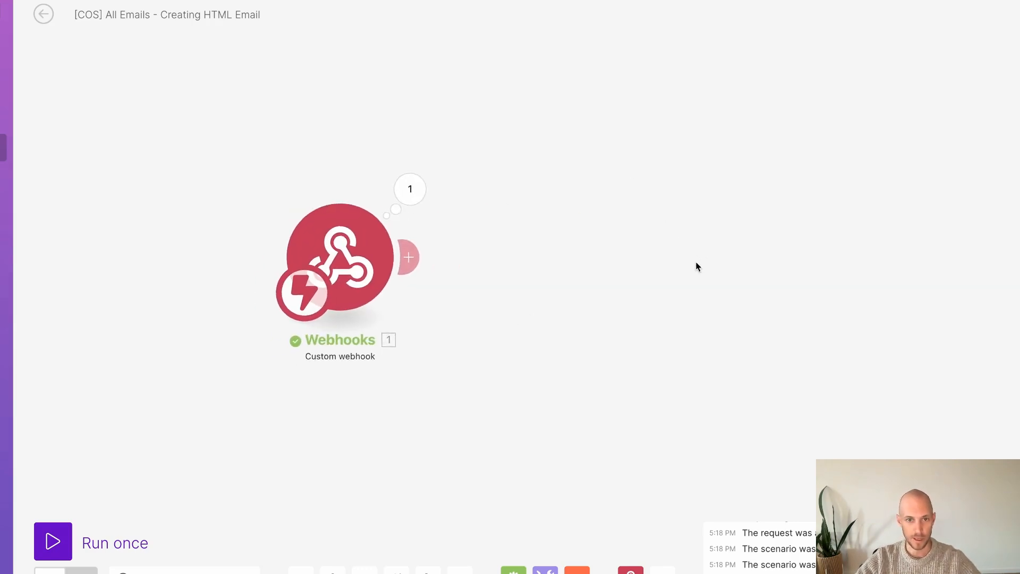
pyautogui.moveTo(697, 266); pyautogui.dragTo(572, 289)
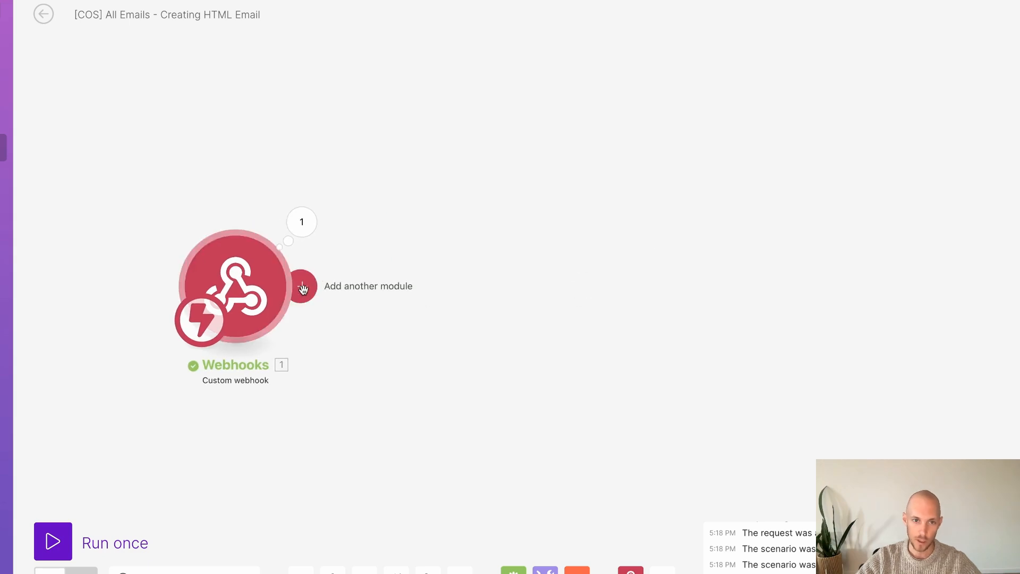
pyautogui.click(301, 221)
pyautogui.click(306, 311)
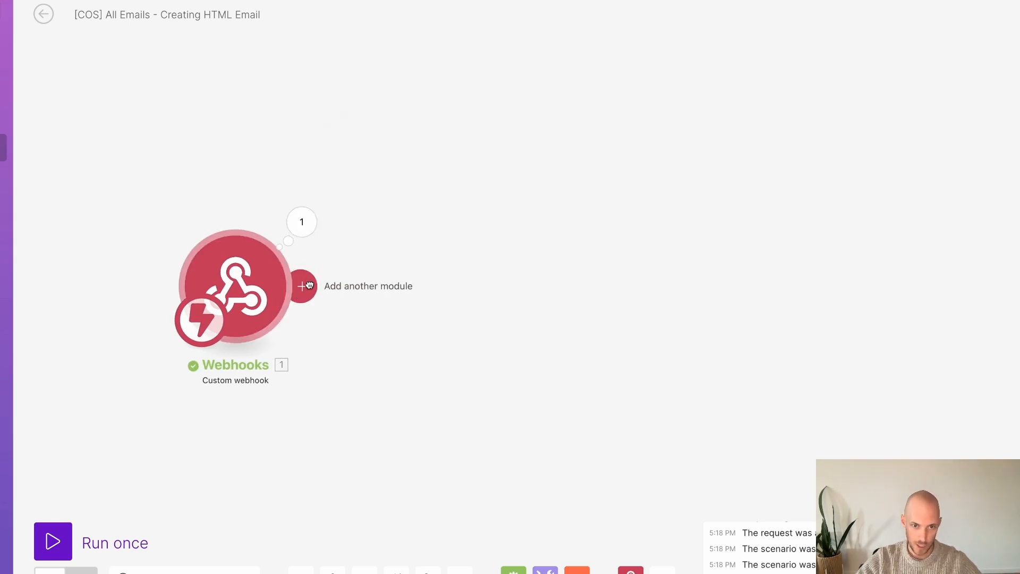
pyautogui.click(300, 286)
pyautogui.click(563, 268)
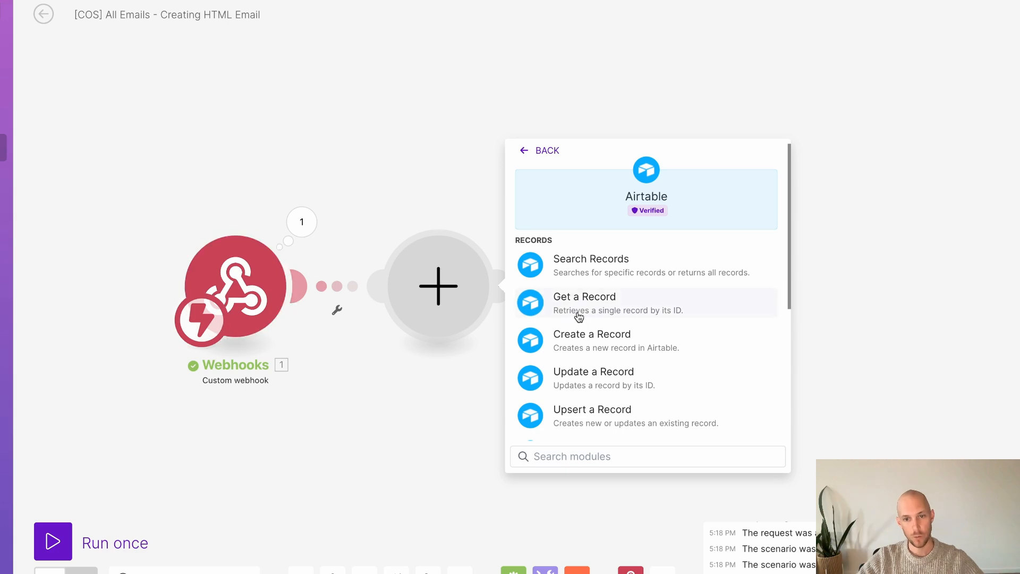
pyautogui.click(596, 301)
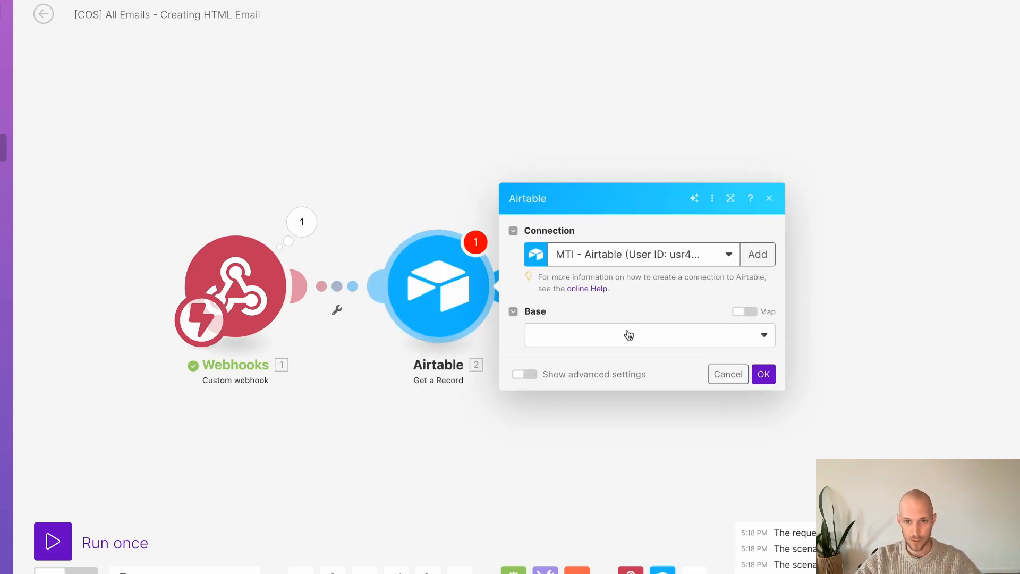
# Configure Get a Record with the [COS] Content Operation System (Pet Summits) base, the All Promo Emails table and the webhook's record_id as Record ID.
pyautogui.click(628, 335)
pyautogui.click(578, 444)
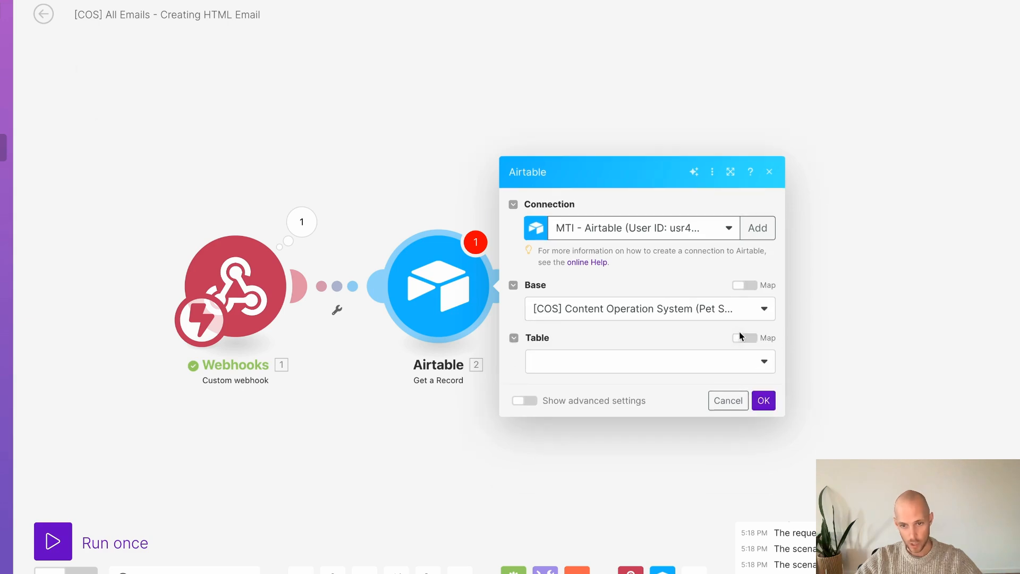
pyautogui.click(595, 367)
pyautogui.scroll(-2, 575, 483)
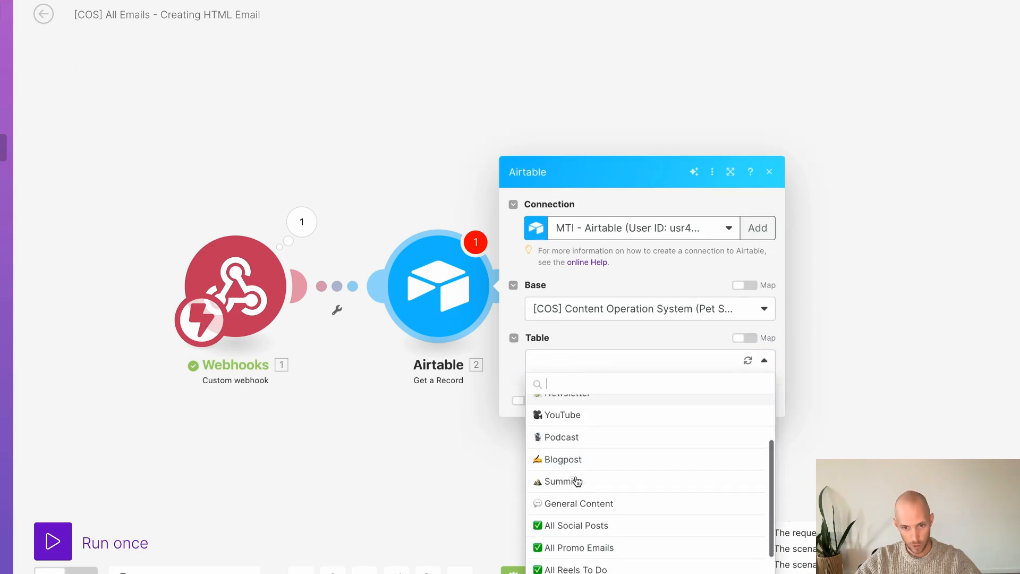
pyautogui.click(586, 538)
pyautogui.click(611, 383)
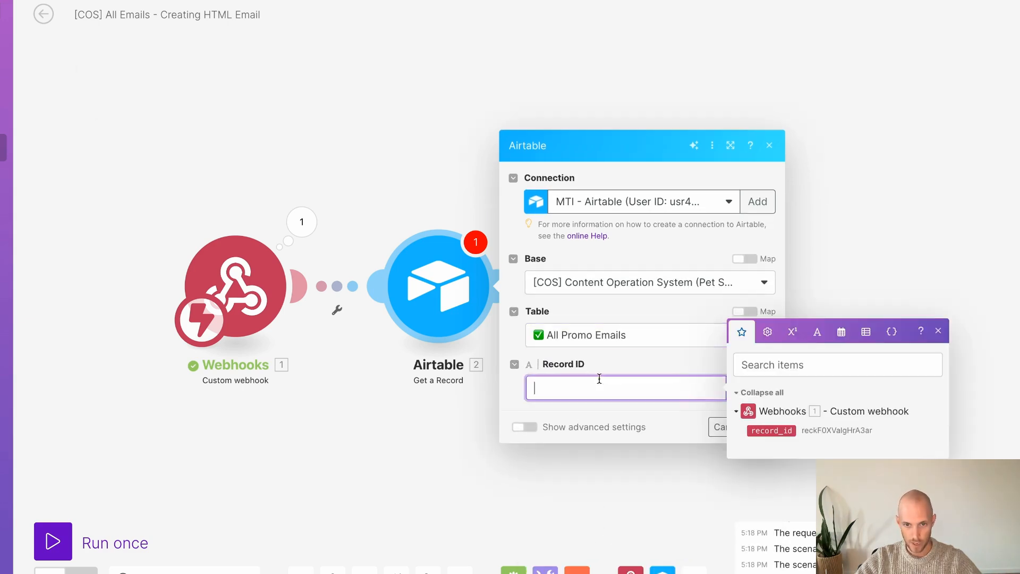
pyautogui.click(770, 430)
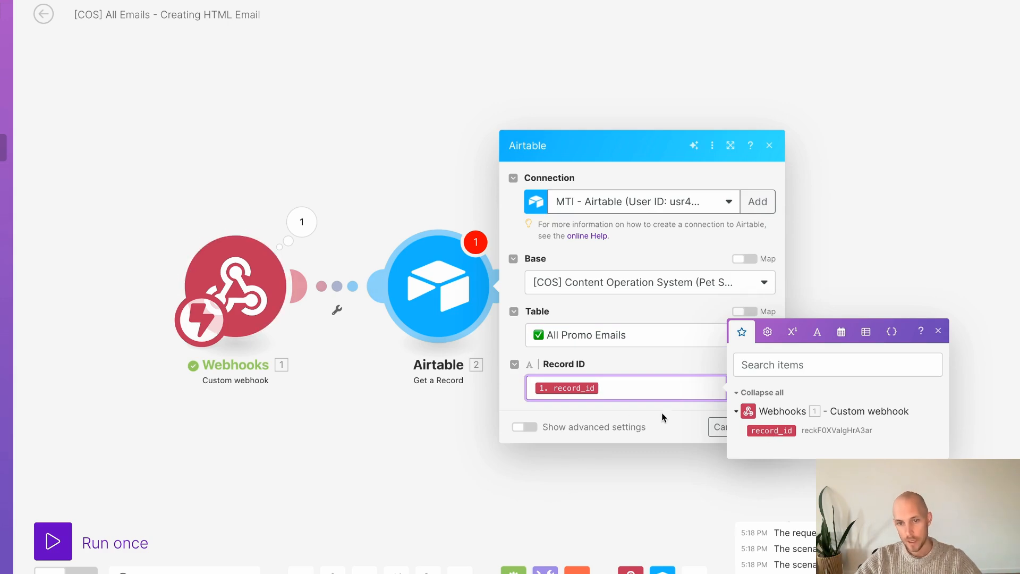
pyautogui.click(774, 412)
pyautogui.click(769, 425)
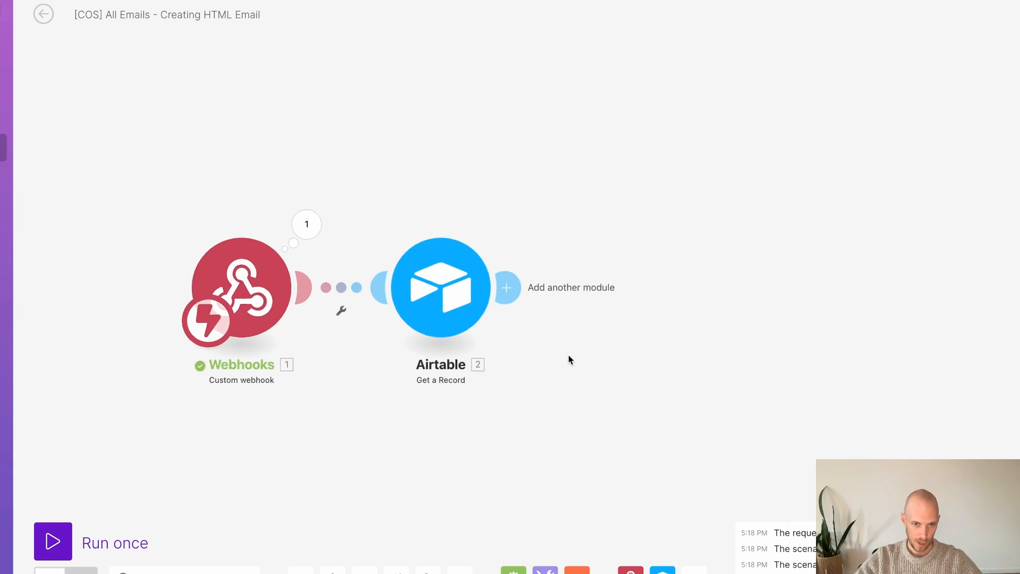
# Run the scenario once and inspect the output of the Webhooks and Airtable modules.
pyautogui.click(53, 541)
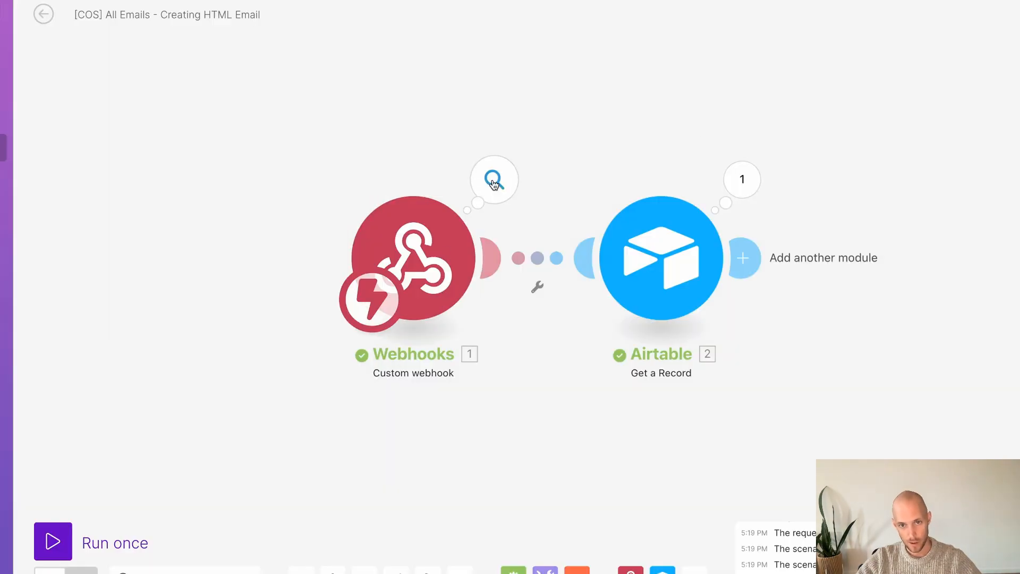
pyautogui.click(494, 179)
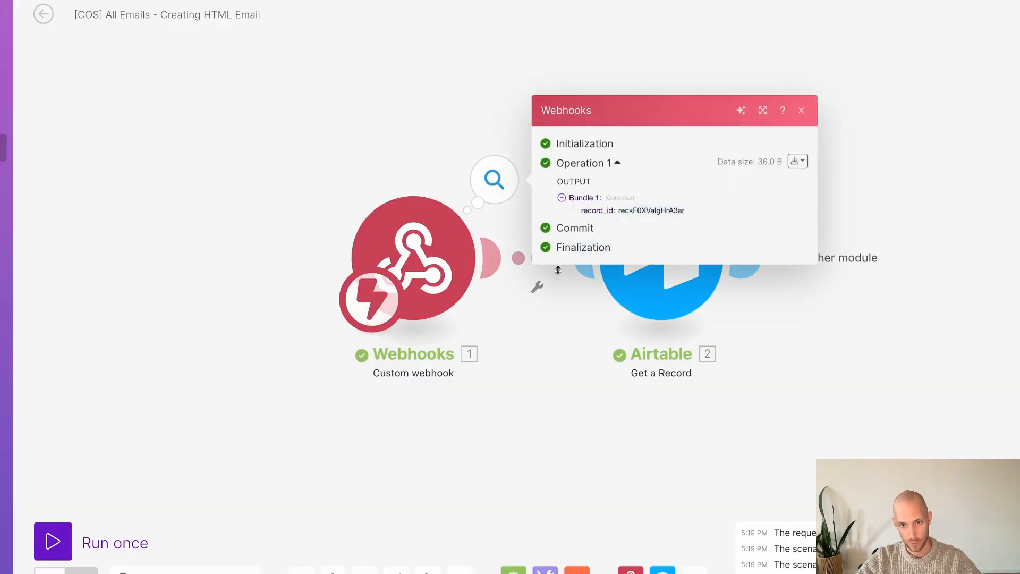
pyautogui.click(751, 179)
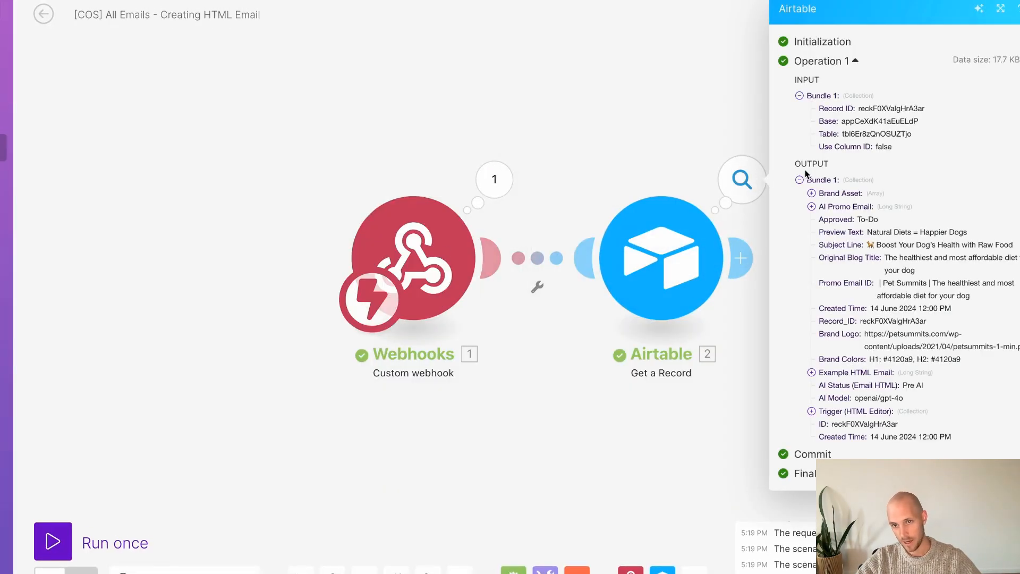
pyautogui.moveTo(792, 163); pyautogui.dragTo(988, 453)
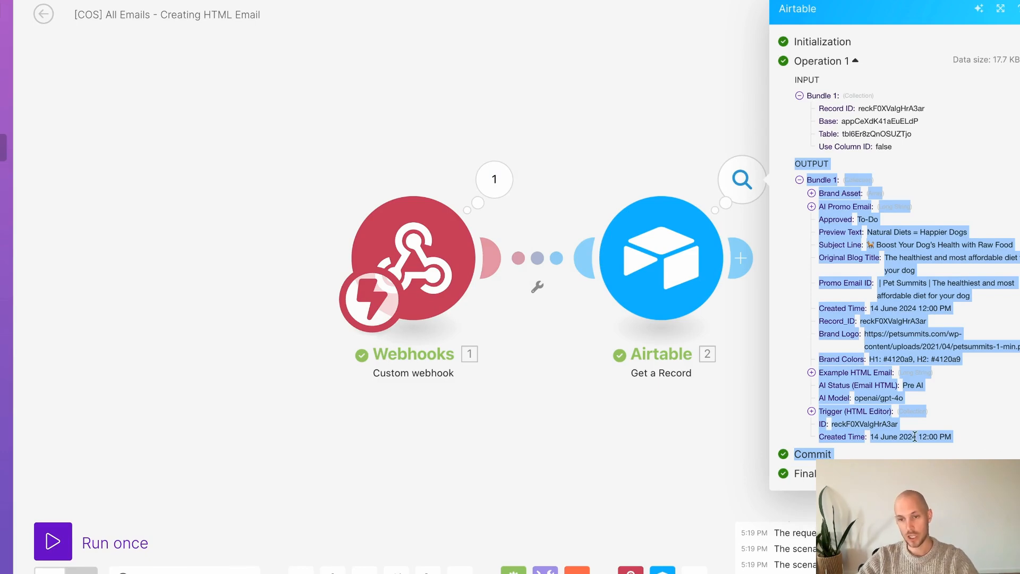
pyautogui.click(491, 462)
# Add a Tools Set multiple variables module after the Airtable module and create its first variable item.
pyautogui.moveTo(840, 392); pyautogui.dragTo(629, 359)
pyautogui.scroll(-3, 510, 366)
pyautogui.click(527, 268)
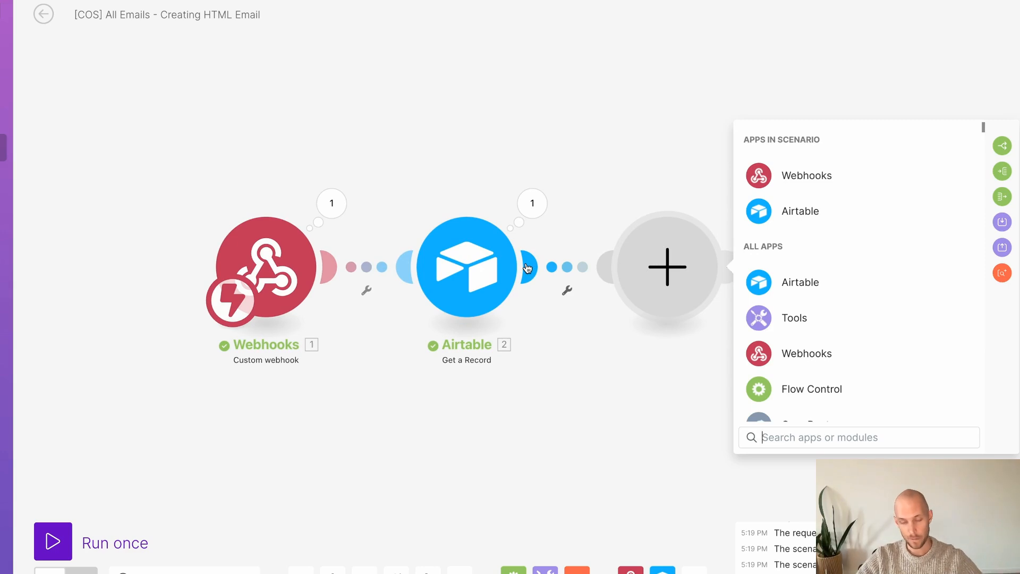
pyautogui.click(808, 320)
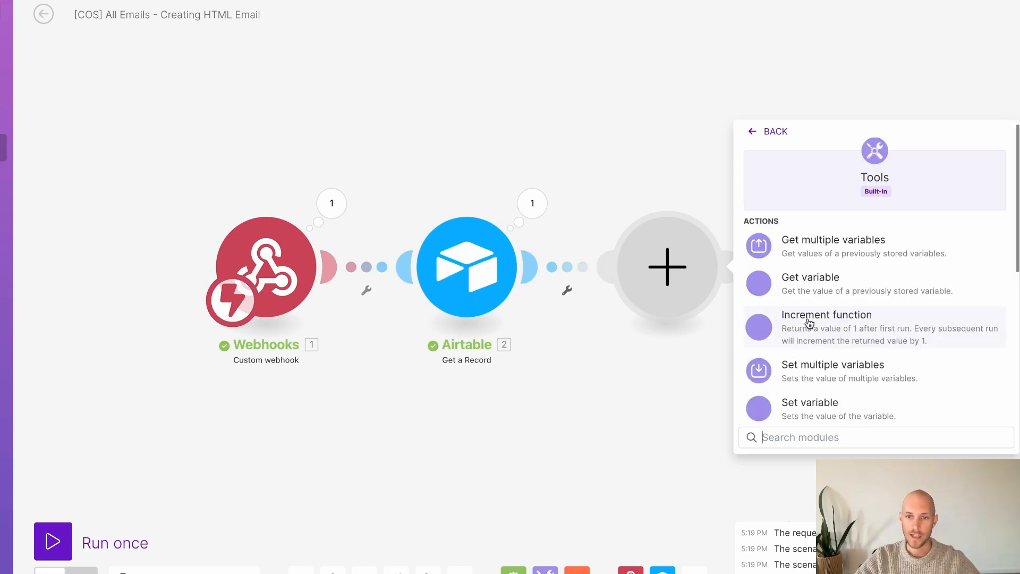
pyautogui.scroll(-1, 806, 323)
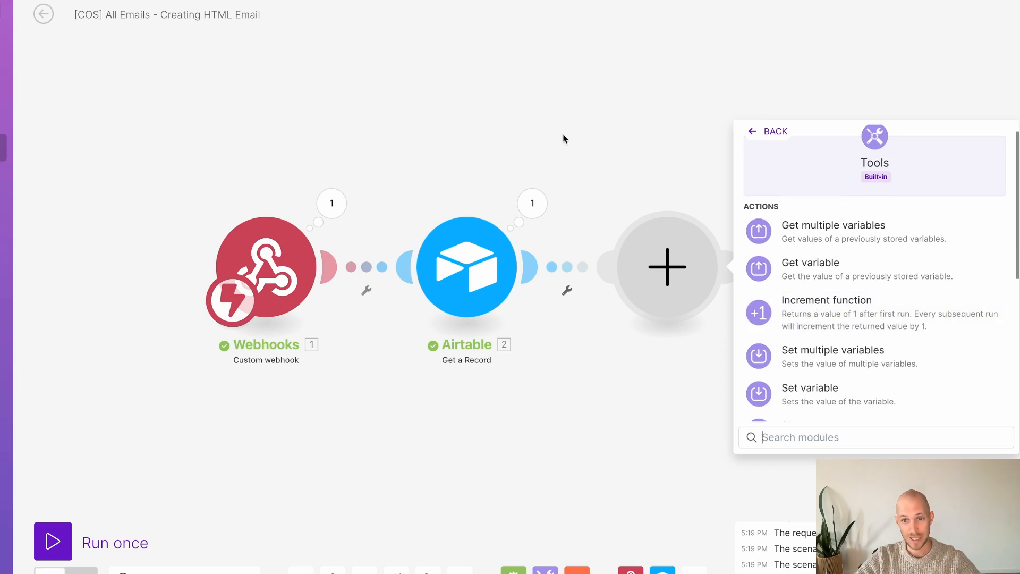
pyautogui.click(797, 345)
pyautogui.click(780, 273)
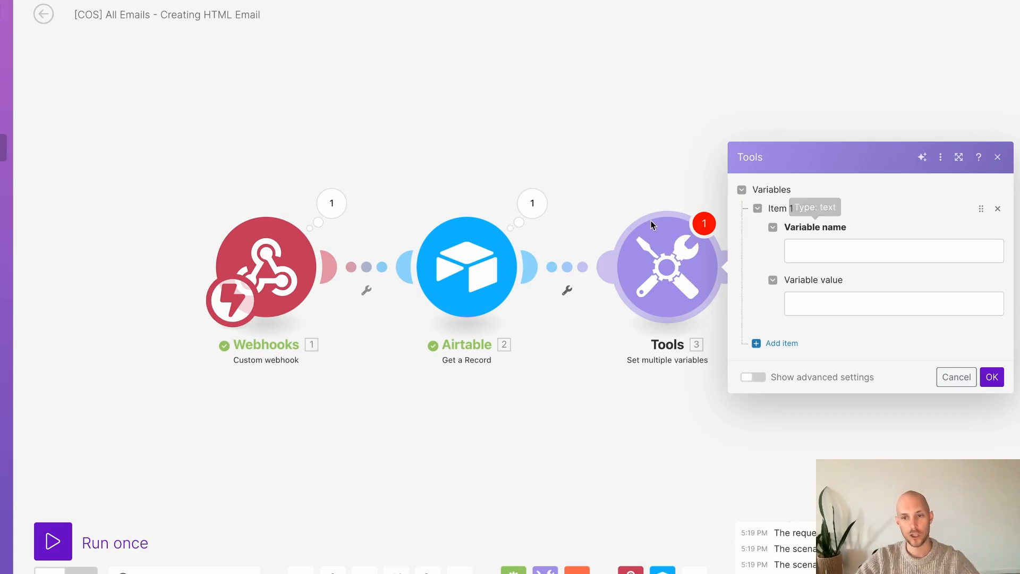
# Name the first variable "AI Promo Eamil", map its value to the Airtable record's AI Promo Email field, and confirm the module.
pyautogui.click(837, 255)
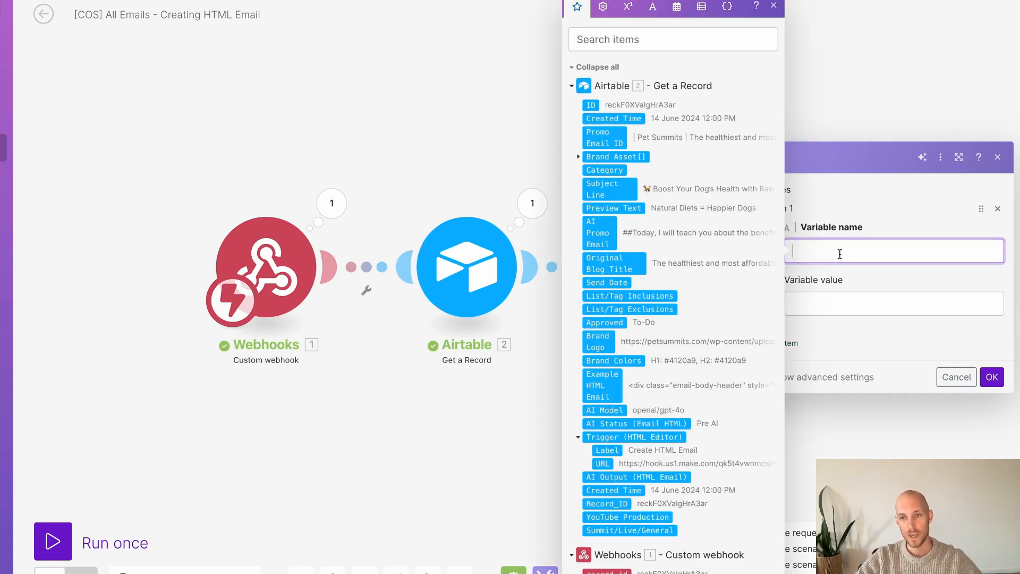
pyautogui.click(901, 193)
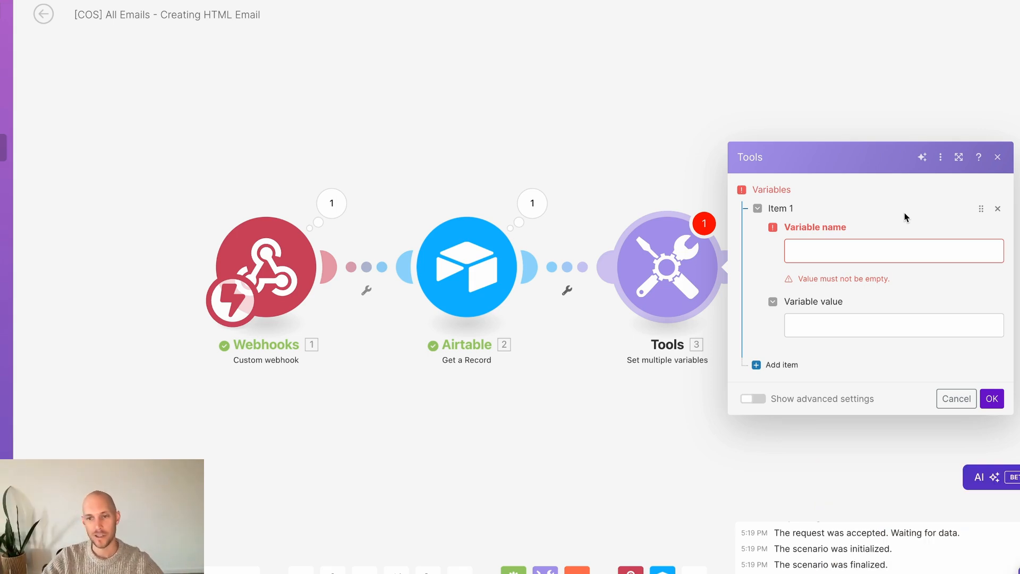
pyautogui.click(903, 199)
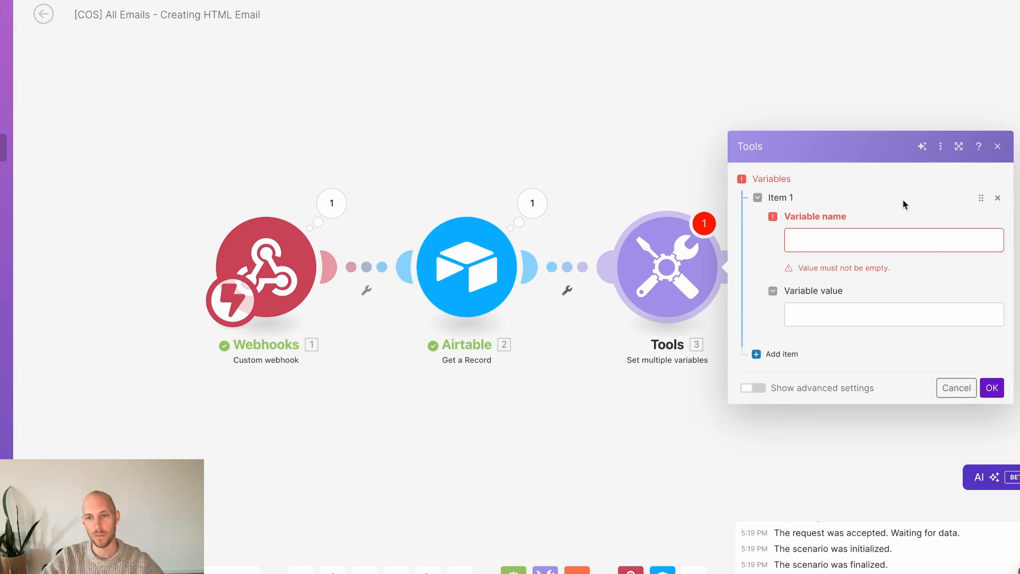
pyautogui.click(852, 235)
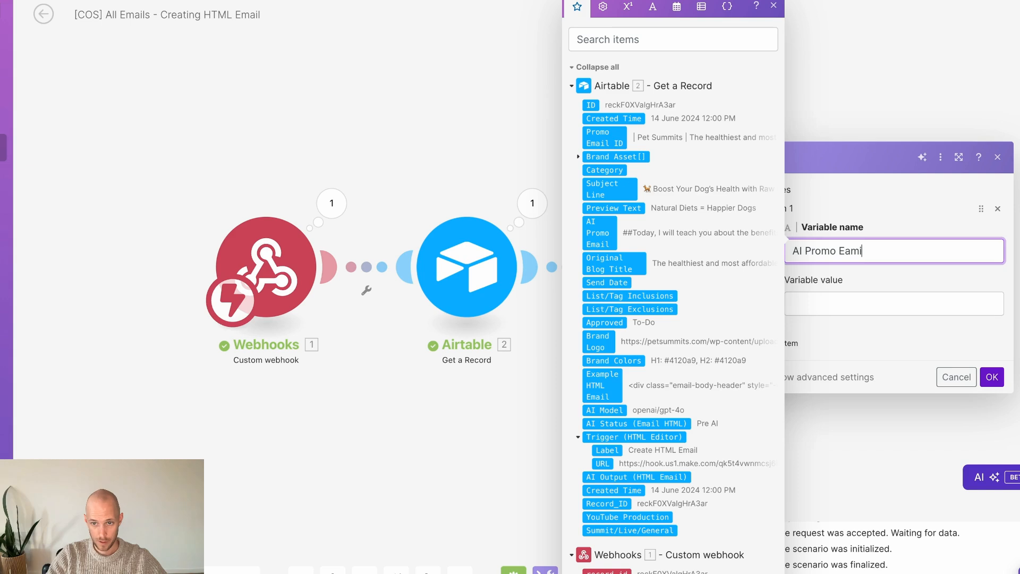
pyautogui.write('l')
pyautogui.press('Tab')
pyautogui.click(586, 244)
pyautogui.click(989, 376)
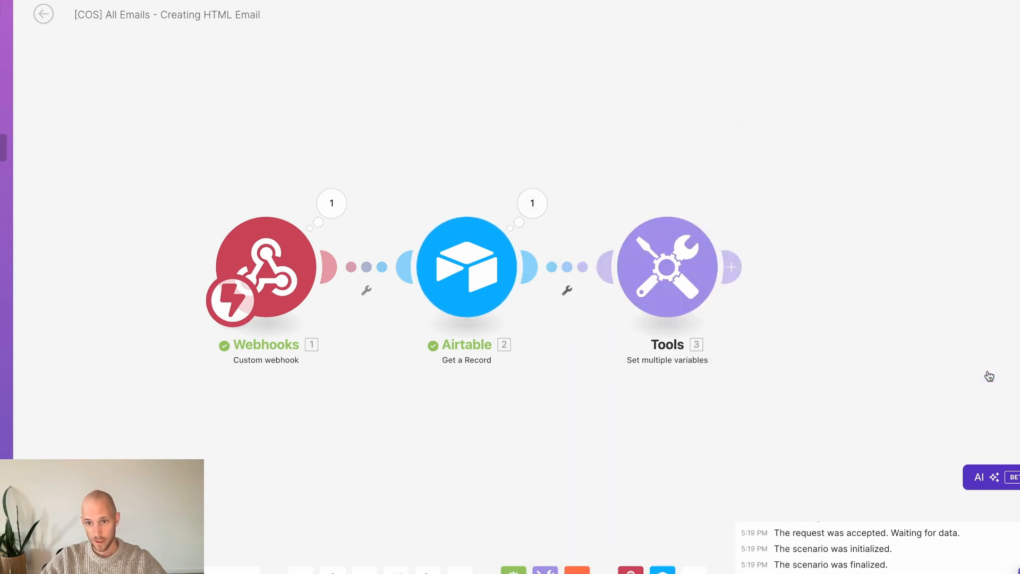
# Add a second variable to the Tools module, named Promo Email Subject Line, with the Airtable record's Subject Line as its value.
pyautogui.click(672, 269)
pyautogui.click(770, 341)
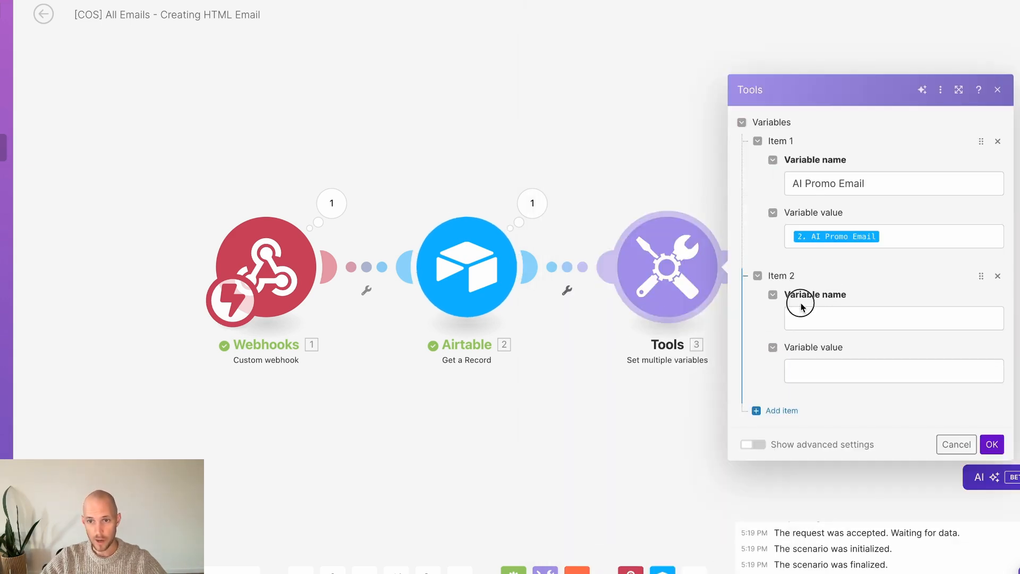
pyautogui.click(808, 319)
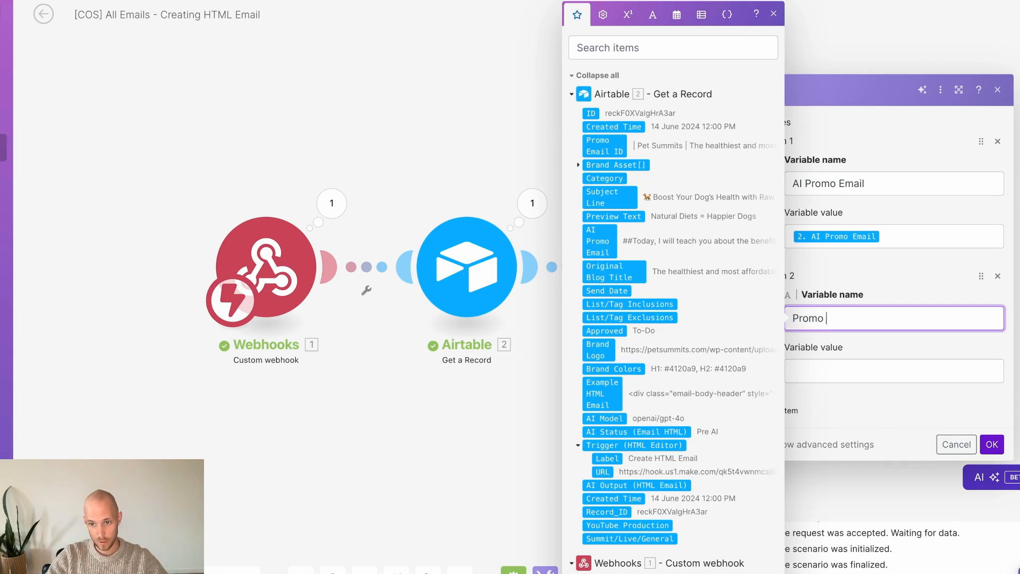
pyautogui.write('Promo Email Subject Line')
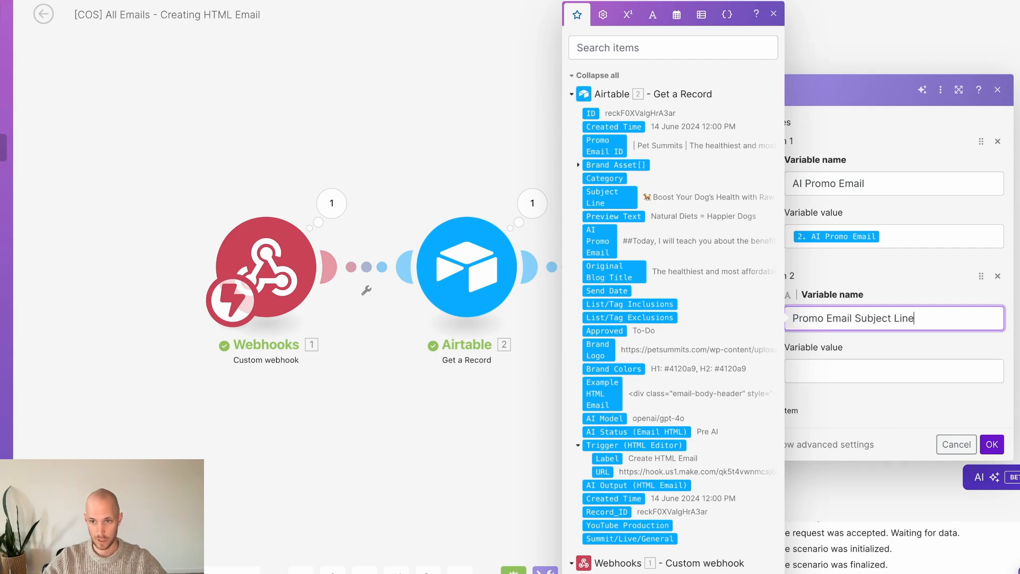
pyautogui.click(865, 361)
pyautogui.click(610, 197)
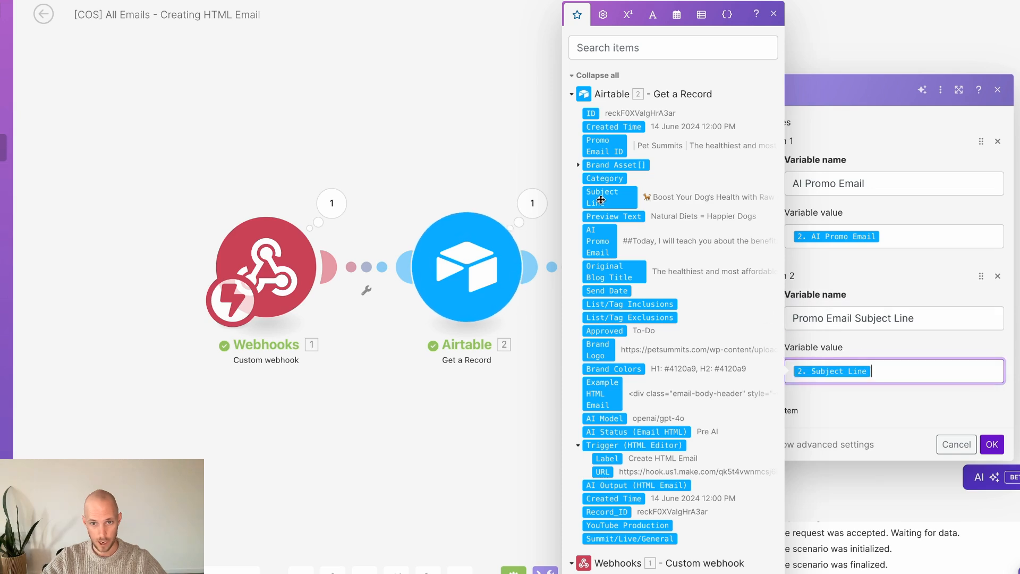
# Add a third variable named Brand Logo with the Airtable record's Brand Logo field as its value.
pyautogui.click(798, 418)
pyautogui.click(806, 393)
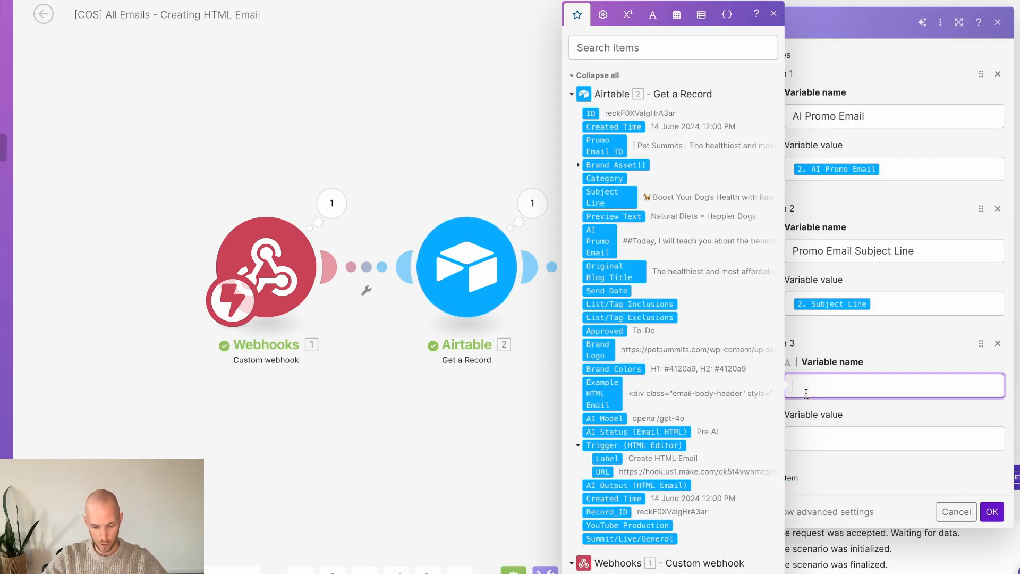
pyautogui.write('Brad Logo')
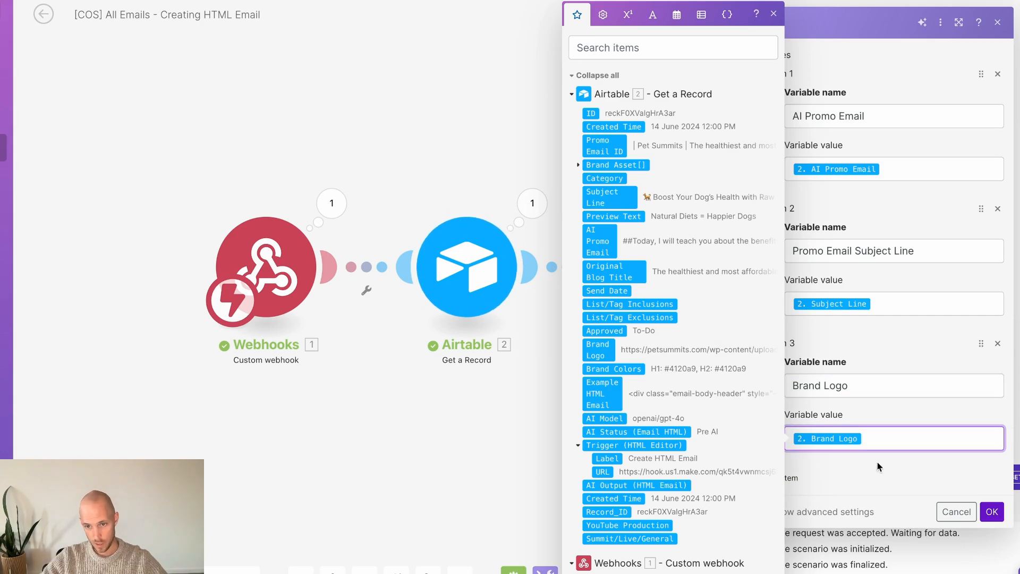
# Add a fourth variable named HTML Email Example with the Airtable record's Example HTML Email field as its value.
pyautogui.click(802, 477)
pyautogui.scroll(-1, 816, 457)
pyautogui.click(830, 471)
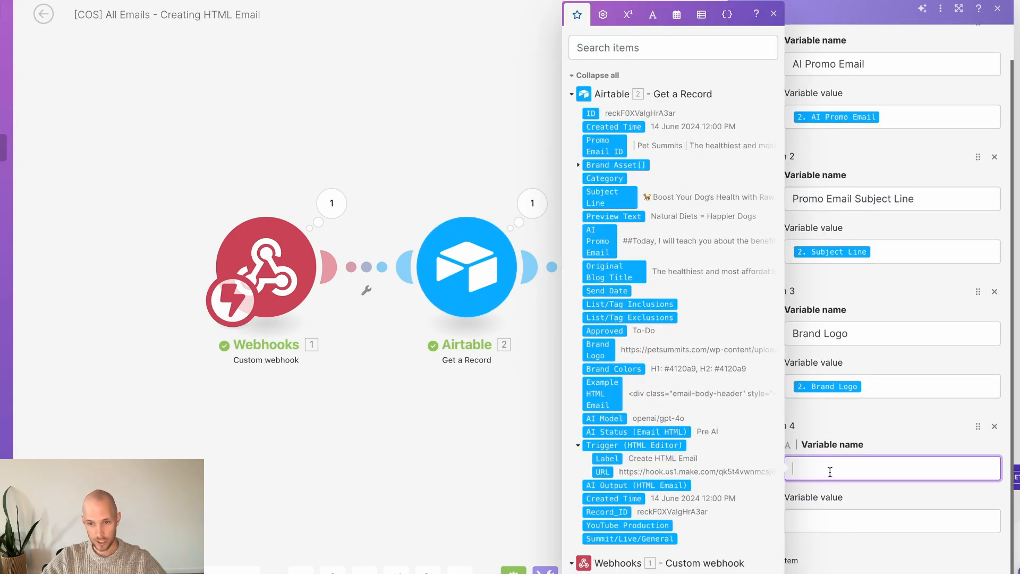
pyautogui.write('HTML Email Example')
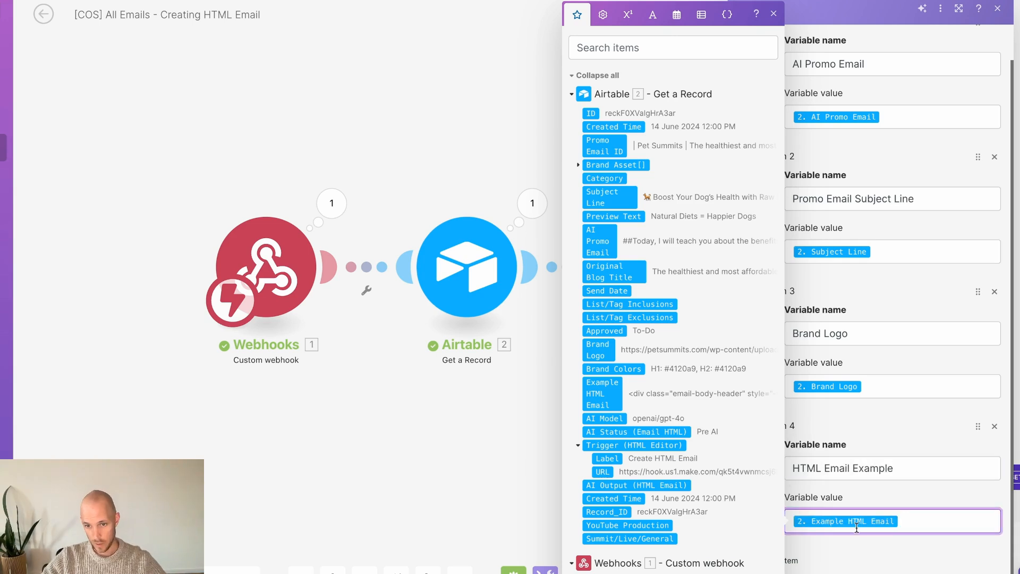
pyautogui.click(869, 562)
# Add a fifth variable named AI Model with the Airtable record's AI Model field as its value.
pyautogui.click(790, 562)
pyautogui.scroll(-3, 802, 504)
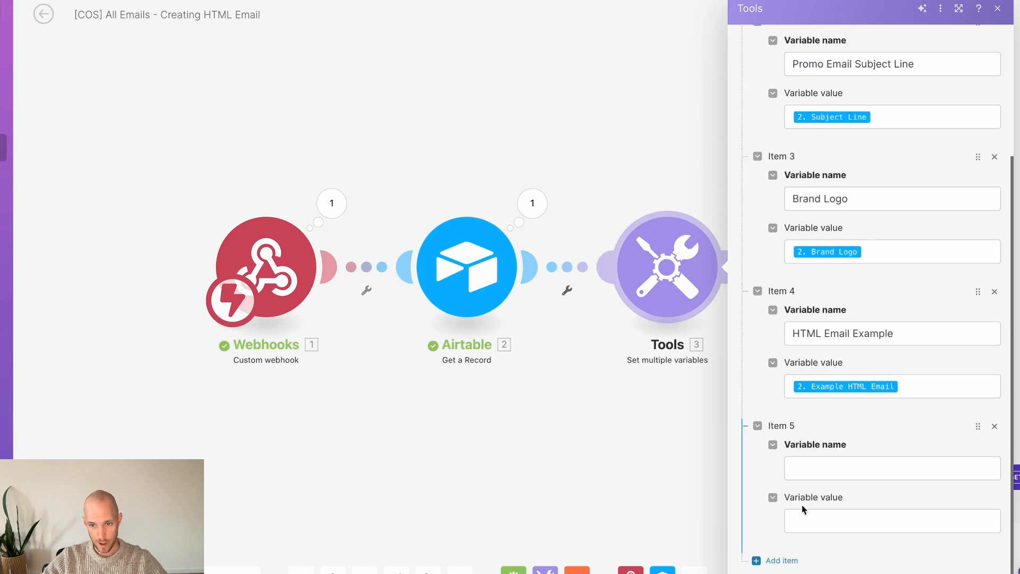
pyautogui.click(827, 467)
pyautogui.write('AI Model')
pyautogui.press('Tab')
pyautogui.click(604, 419)
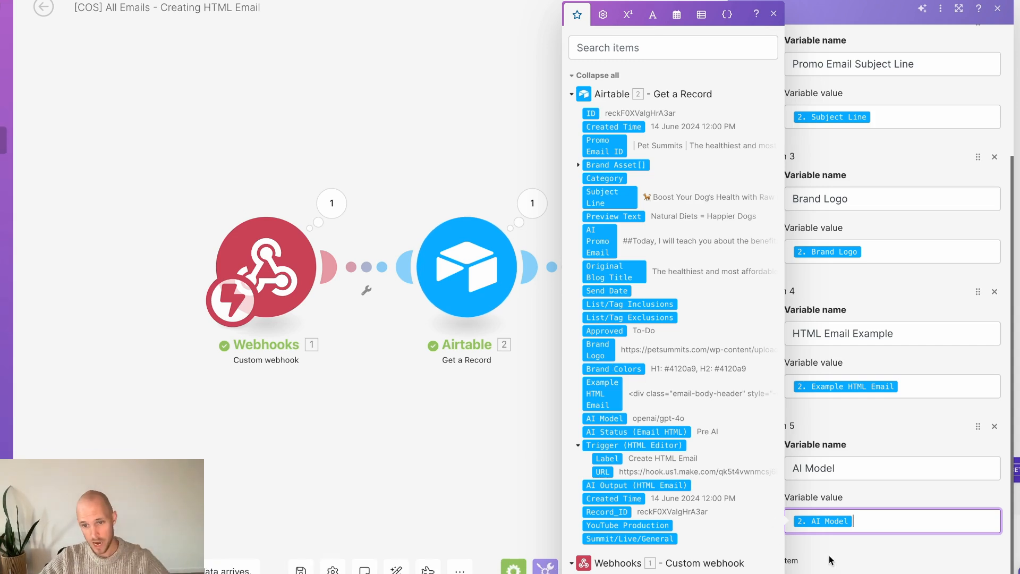
# Add a sixth variable named Brand Colors with the Airtable record's Brand Colors field as its value, and save the variables.
pyautogui.click(795, 561)
pyautogui.click(820, 473)
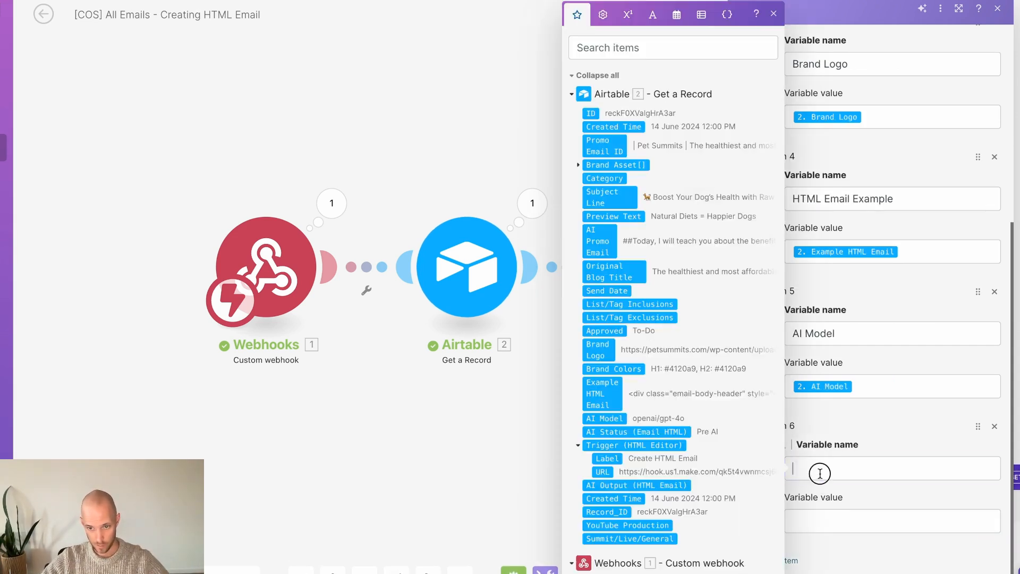
pyautogui.write('Brand Colors')
pyautogui.press('Tab')
pyautogui.click(611, 369)
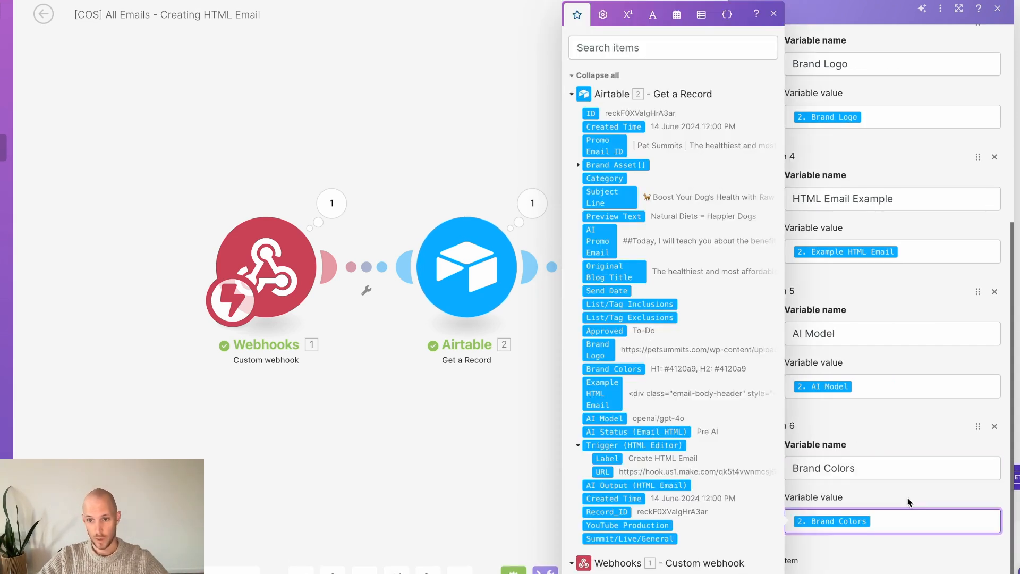
pyautogui.click(905, 506)
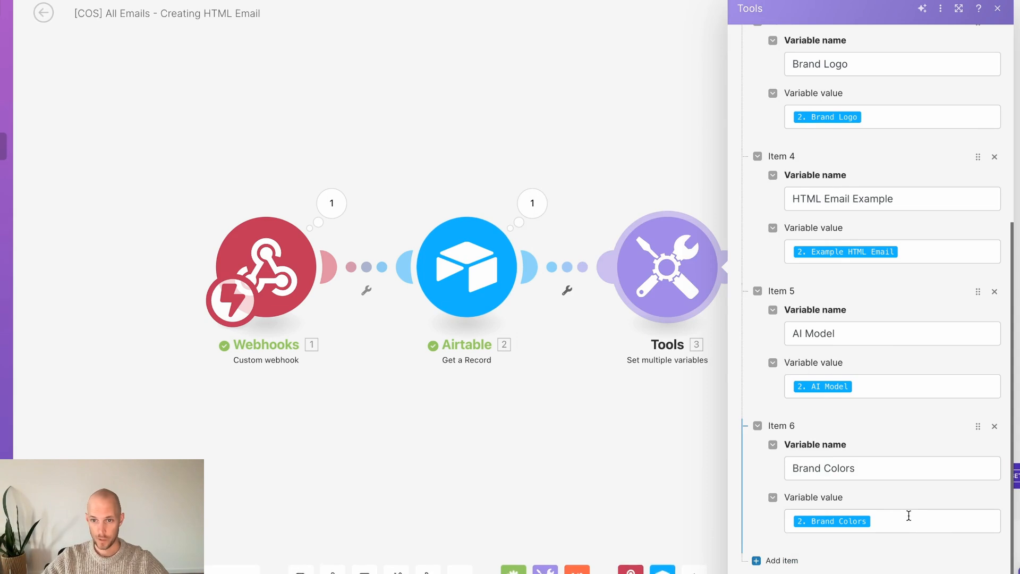
pyautogui.click(981, 573)
# Add an Airtable Update a Record module after the Tools module.
pyautogui.scroll(-2, 742, 398)
pyautogui.moveTo(742, 398); pyautogui.dragTo(572, 398)
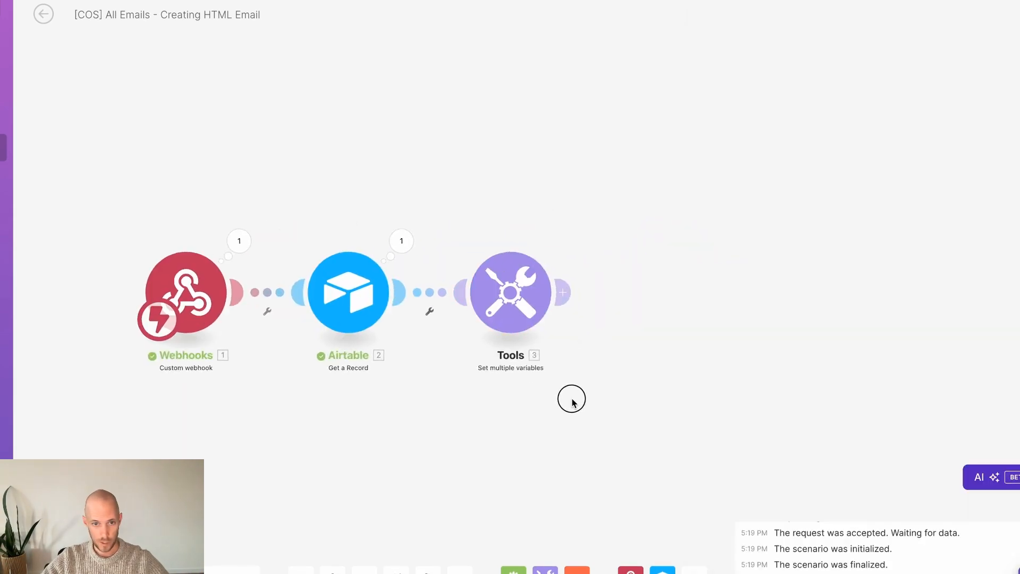
pyautogui.click(562, 292)
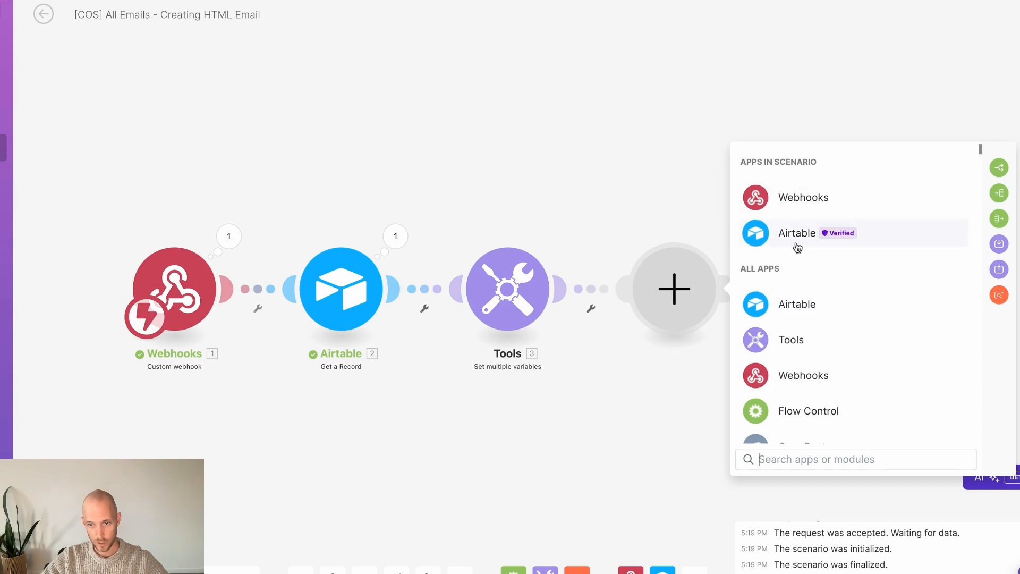
pyautogui.click(789, 309)
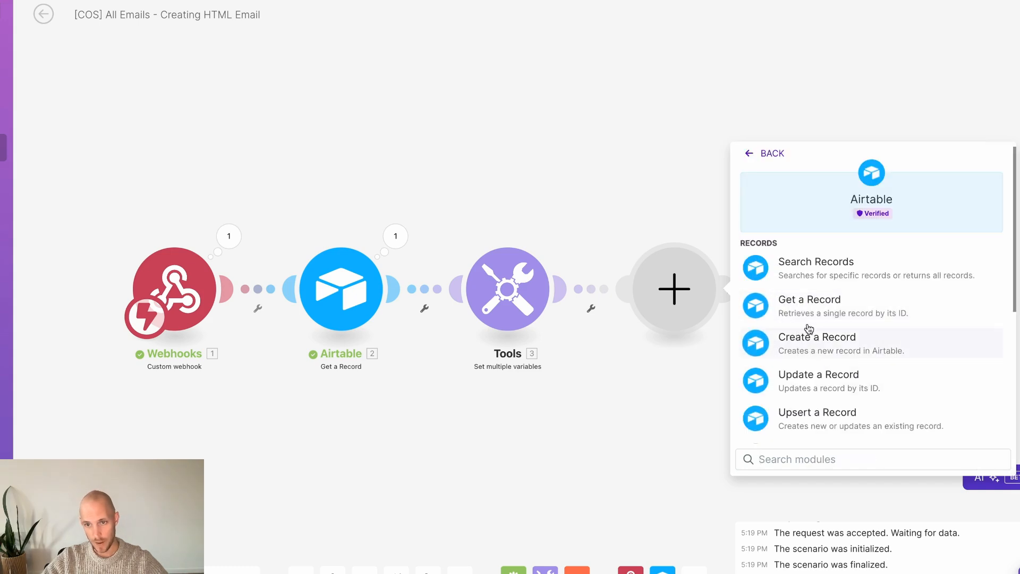
pyautogui.click(808, 385)
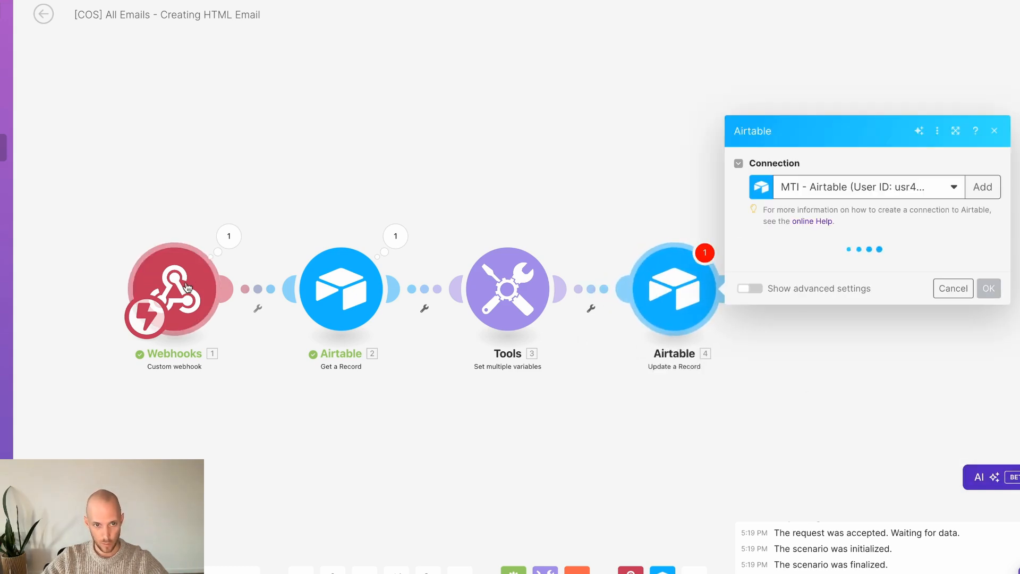
# Check the webhook's record_id output, and set the update module's base to [COS] Content Operation System (Pet Summits) and its table to All Promo Emails.
pyautogui.click(225, 239)
pyautogui.moveTo(320, 266); pyautogui.dragTo(508, 266)
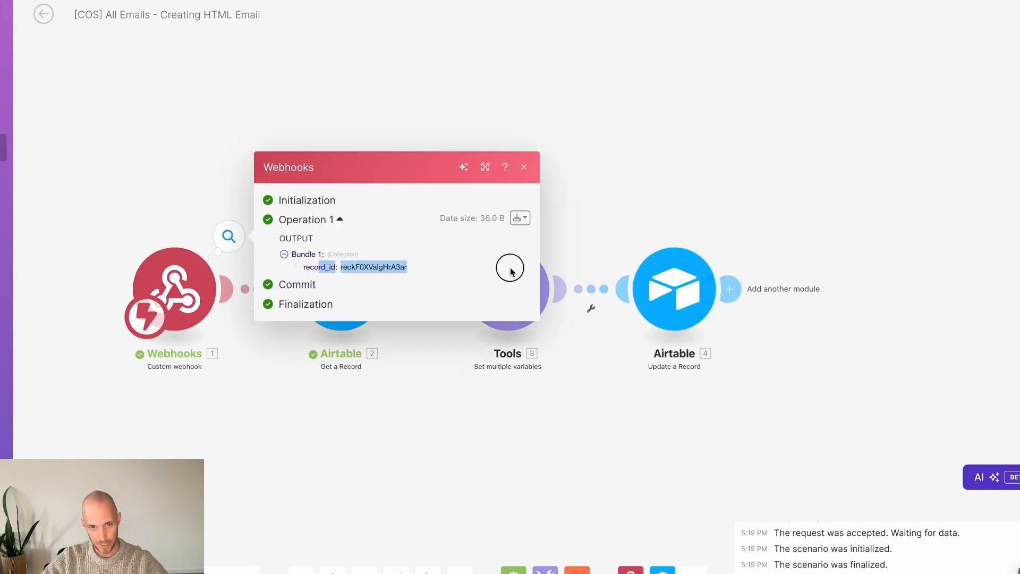
pyautogui.click(674, 289)
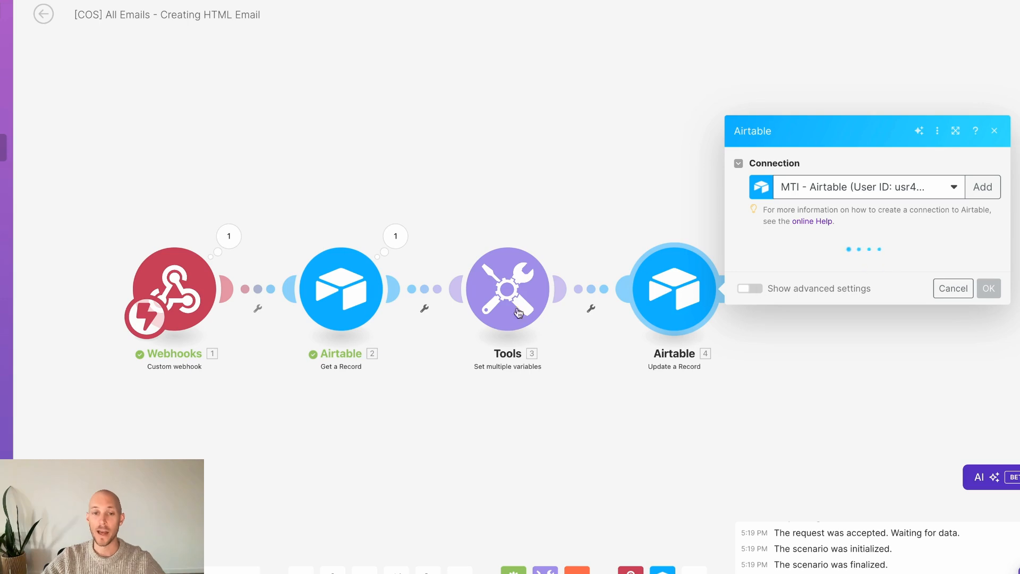
pyautogui.click(846, 272)
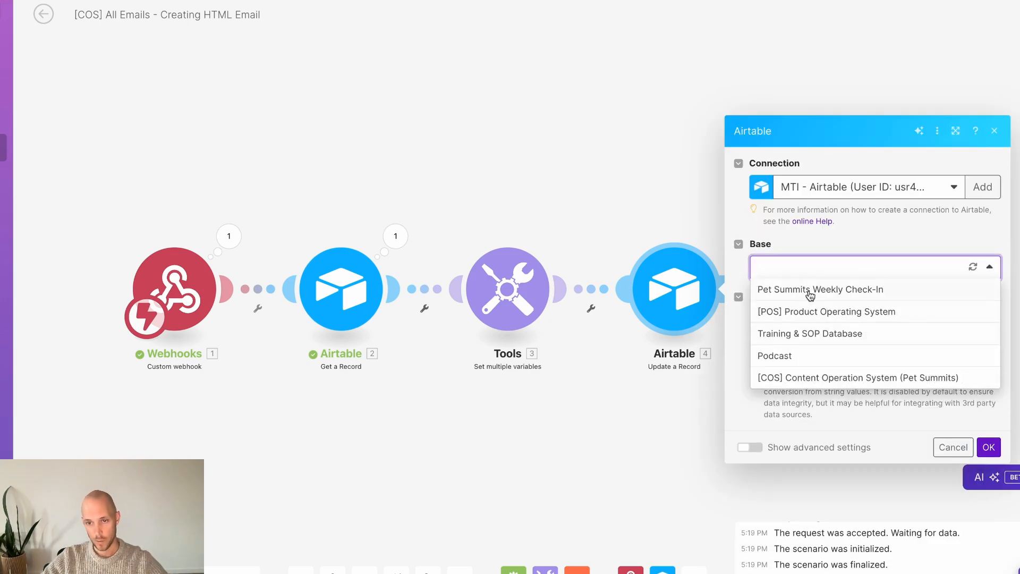
pyautogui.click(816, 380)
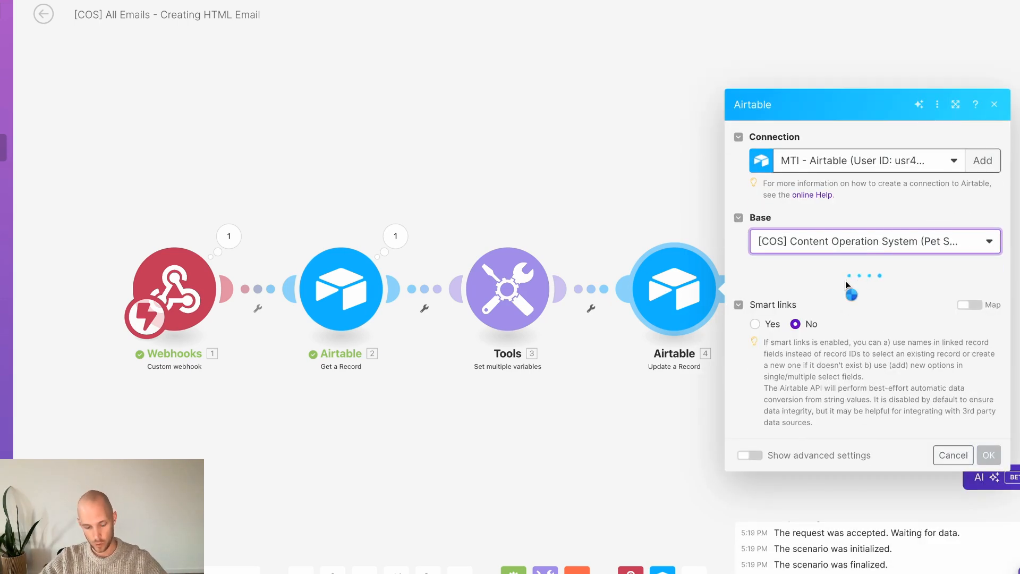
pyautogui.click(829, 306)
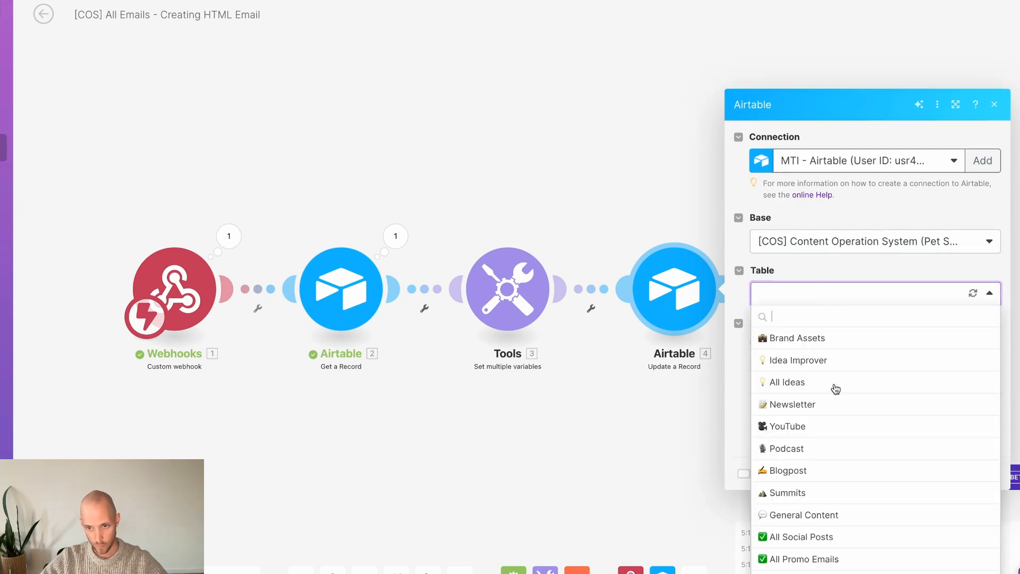
pyautogui.scroll(-3, 836, 387)
pyautogui.click(820, 461)
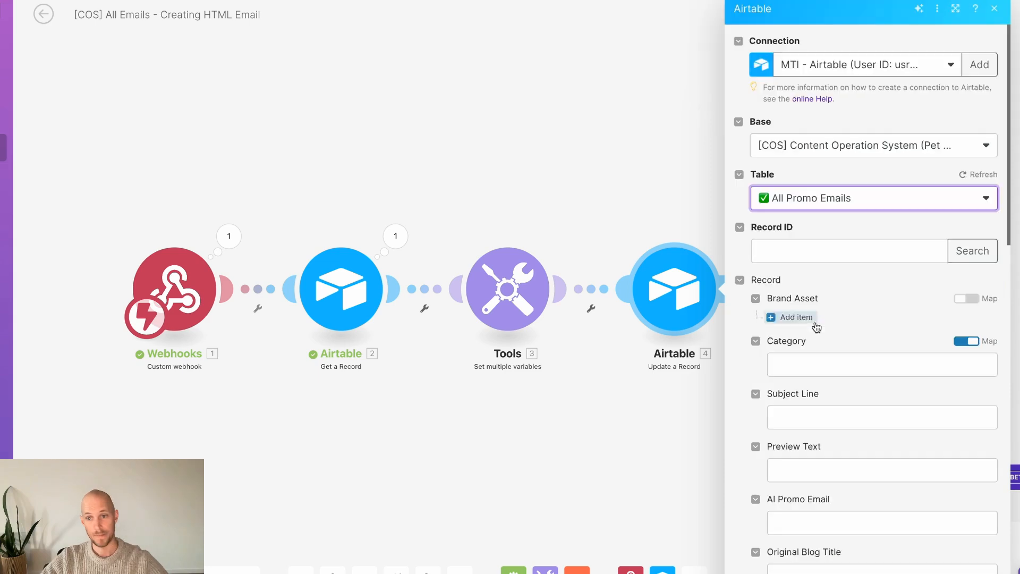
# Map the update module's Record ID to the webhook's record_id value.
pyautogui.click(818, 250)
pyautogui.click(571, 573)
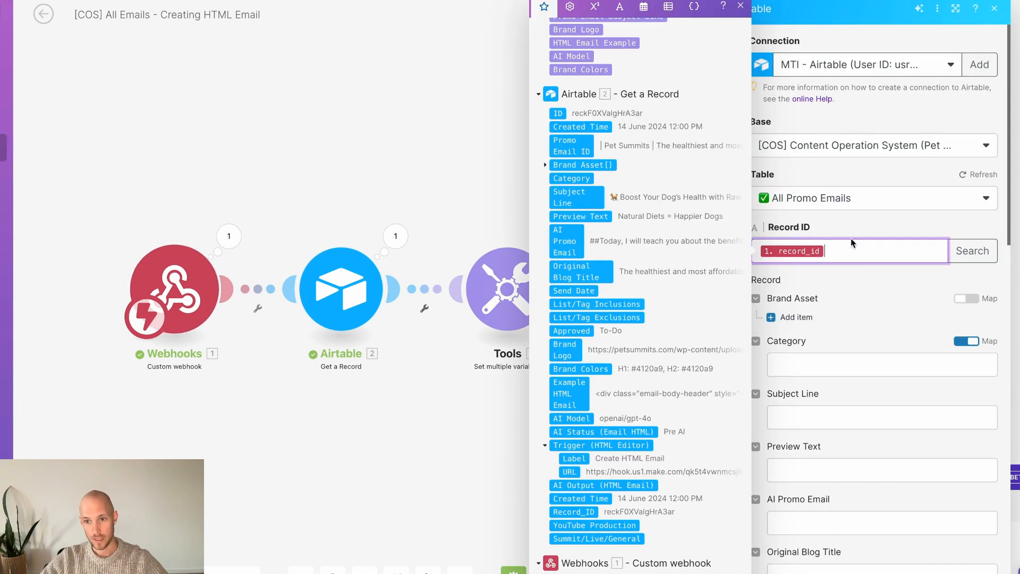
pyautogui.click(865, 280)
# Set AI Status (Email HTML) to the fixed option "AI Writing..." instead of a mapped value, and save the update module.
pyautogui.scroll(-7, 835, 298)
pyautogui.scroll(-7, 836, 300)
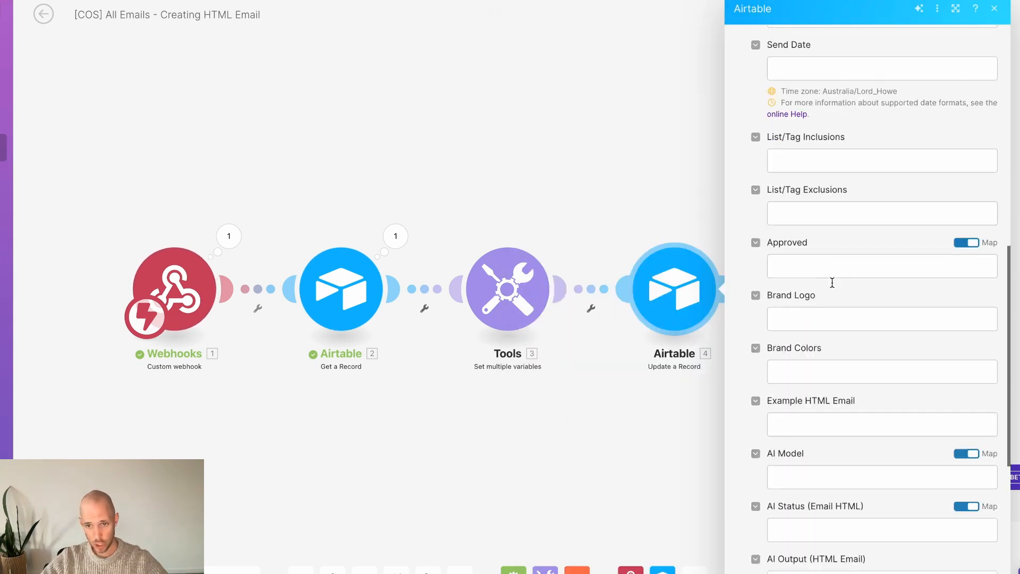
pyautogui.click(966, 332)
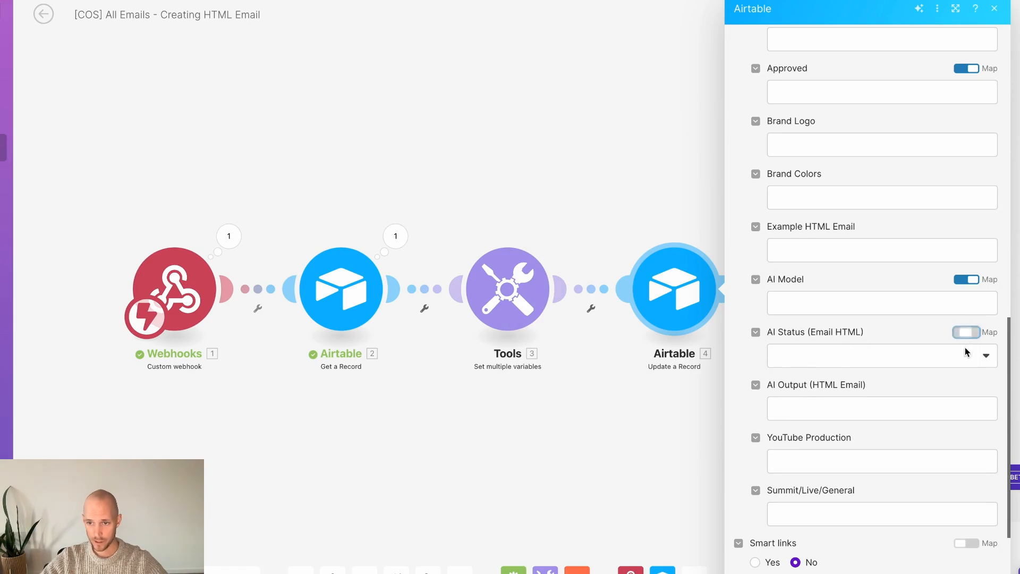
pyautogui.click(884, 357)
pyautogui.click(844, 422)
pyautogui.click(899, 317)
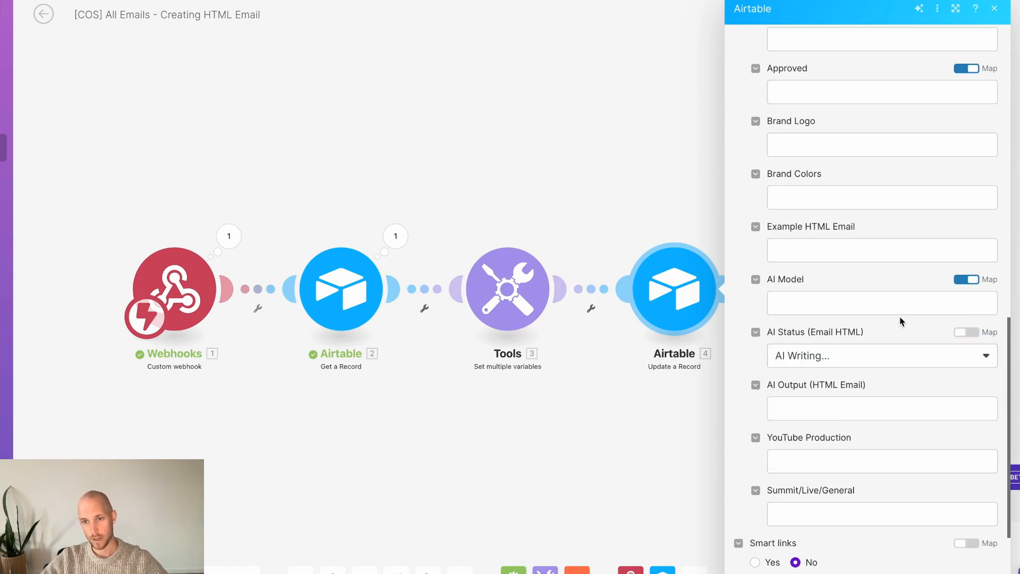
pyautogui.click(986, 573)
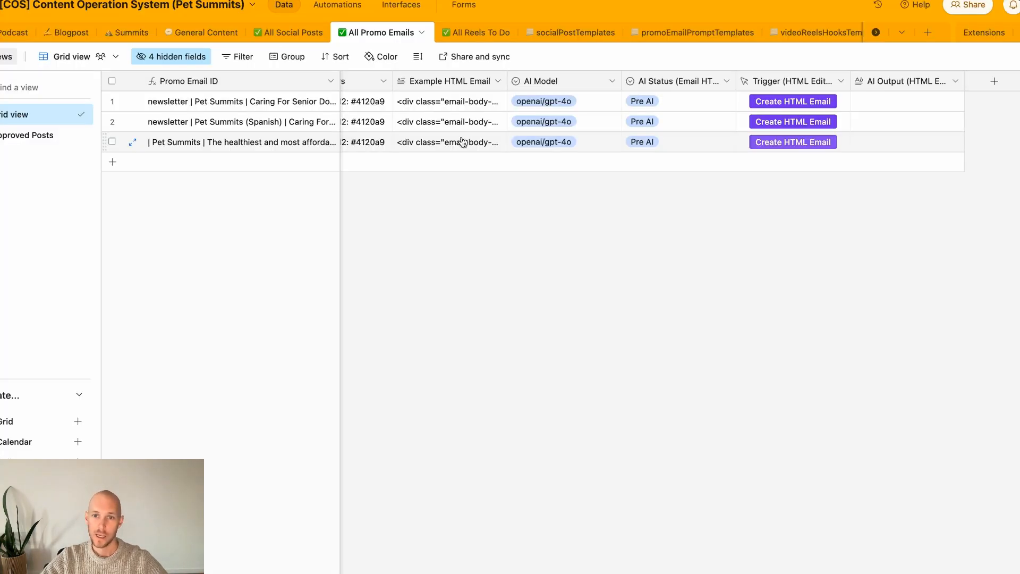
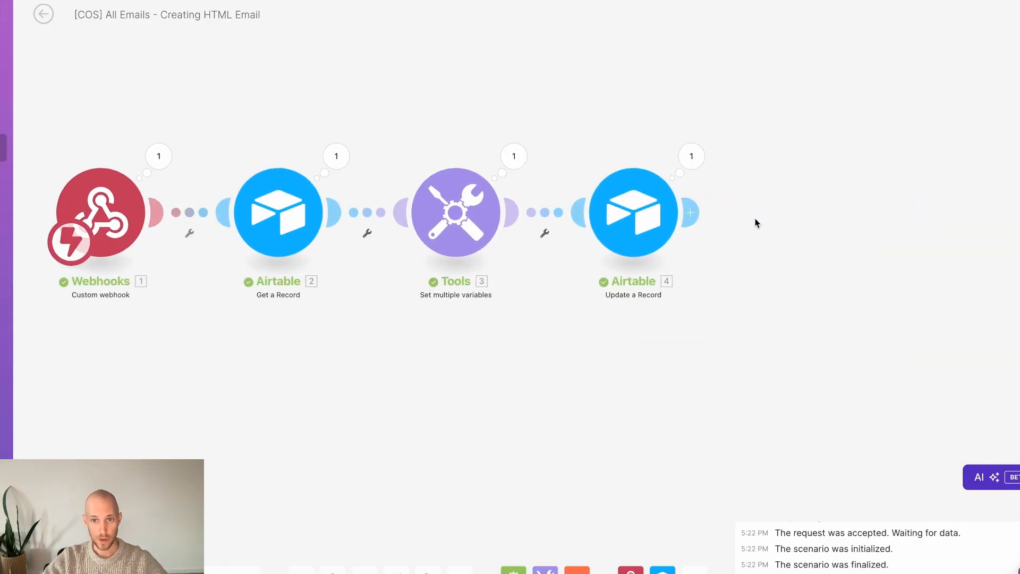
# Add an OpenRouter Create a Chat Completion module after the Airtable Update a Record module.
pyautogui.click(691, 213)
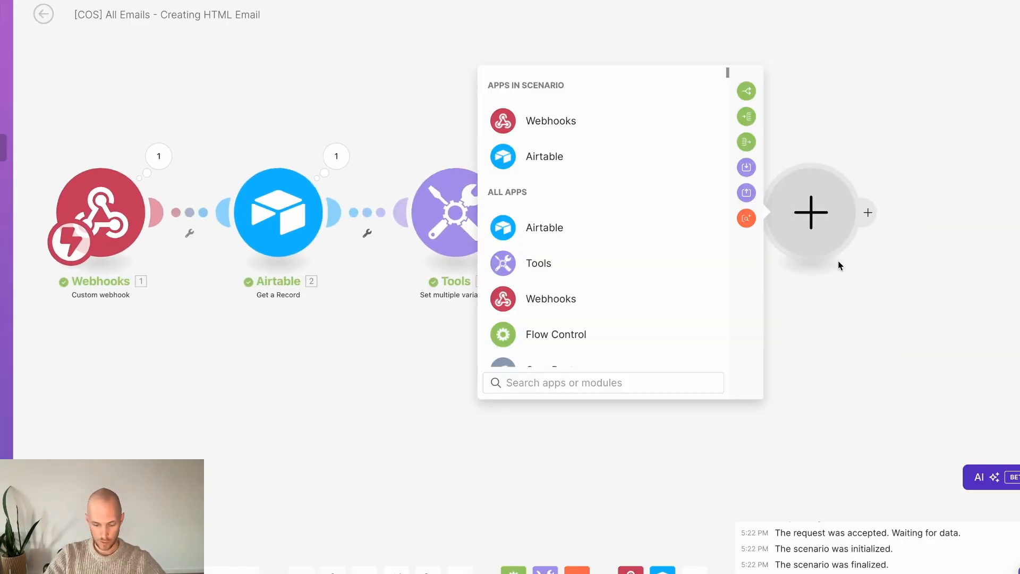
pyautogui.write('open')
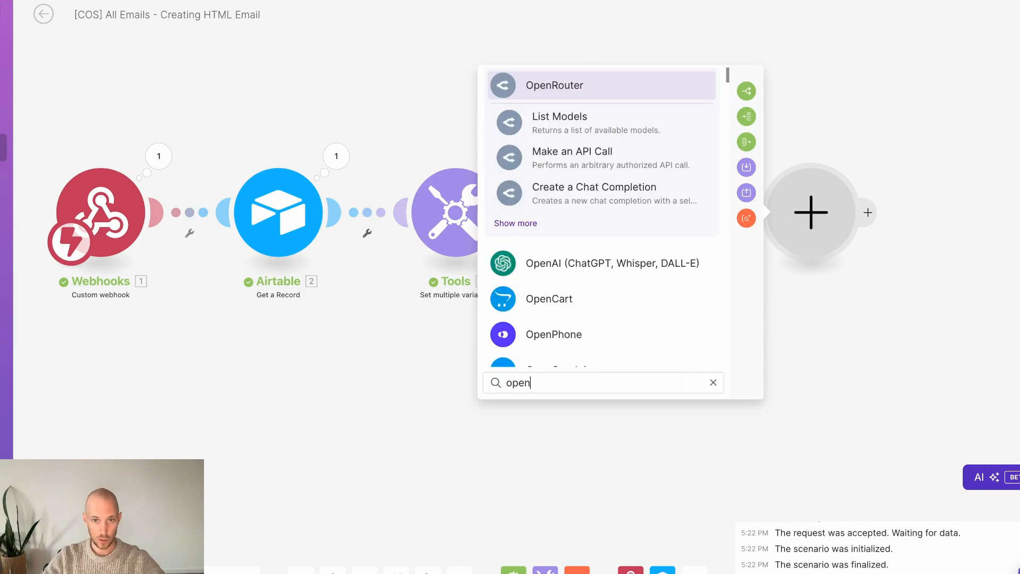
pyautogui.click(560, 90)
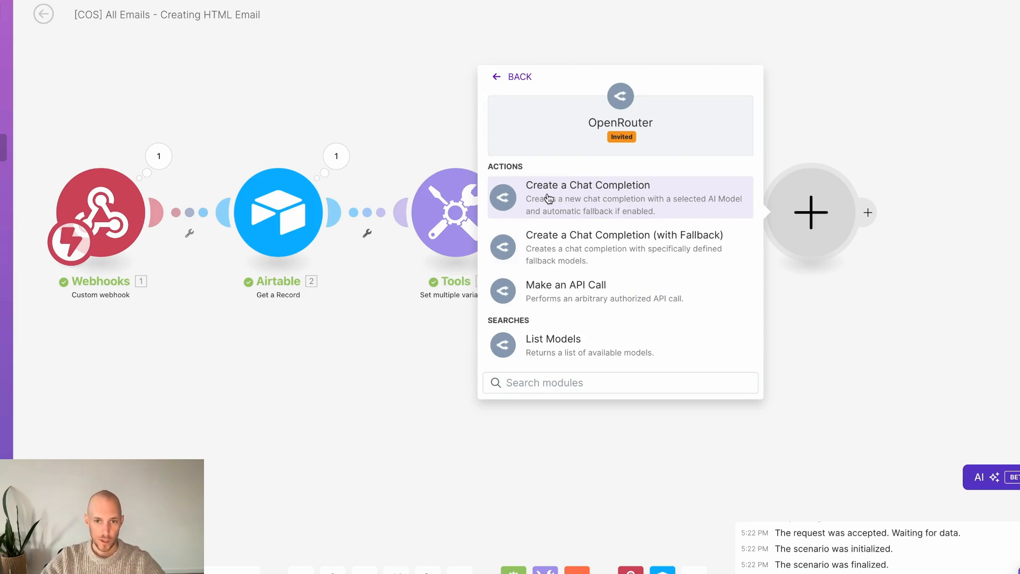
pyautogui.click(565, 194)
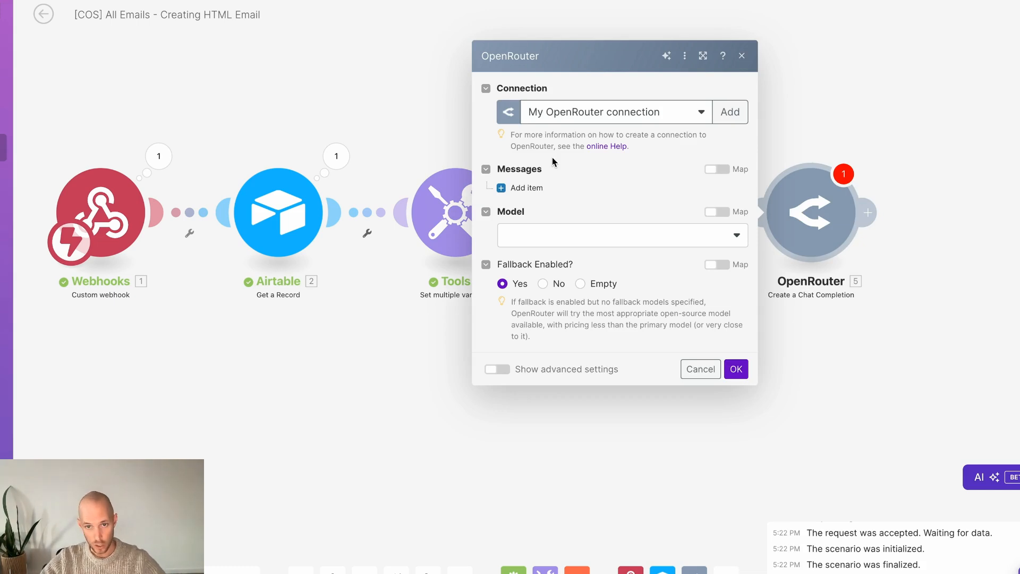
# Switch the OpenRouter module's Model to a mapped value and map it to the AI Model variable from Set multiple variables.
pyautogui.click(685, 153)
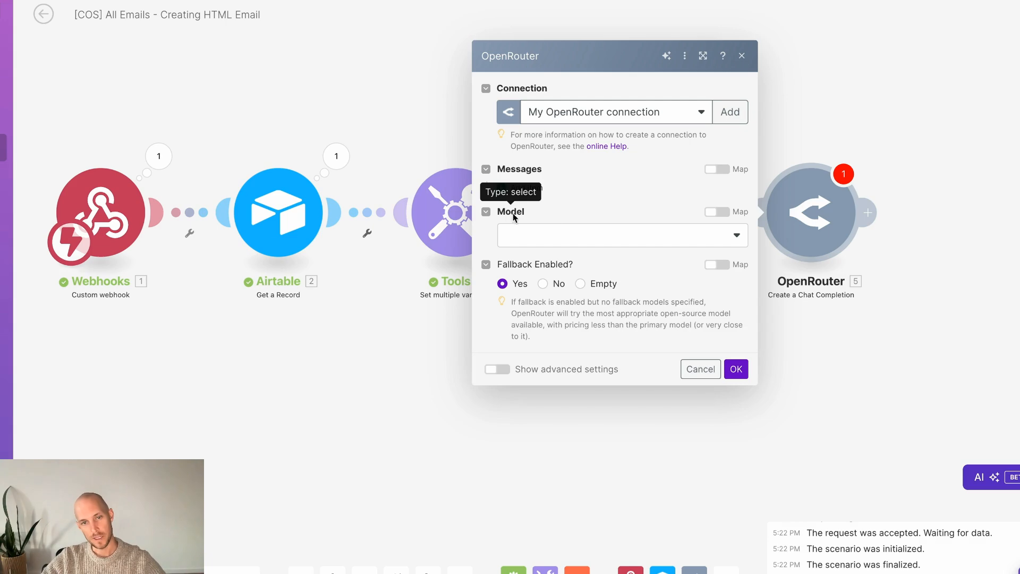
pyautogui.click(716, 212)
pyautogui.click(581, 233)
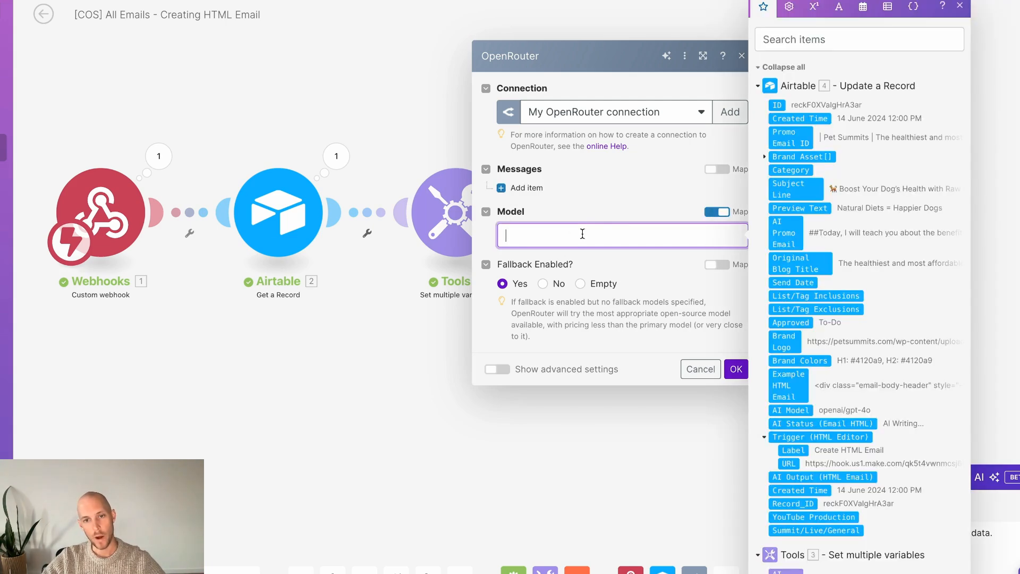
pyautogui.scroll(-5, 796, 223)
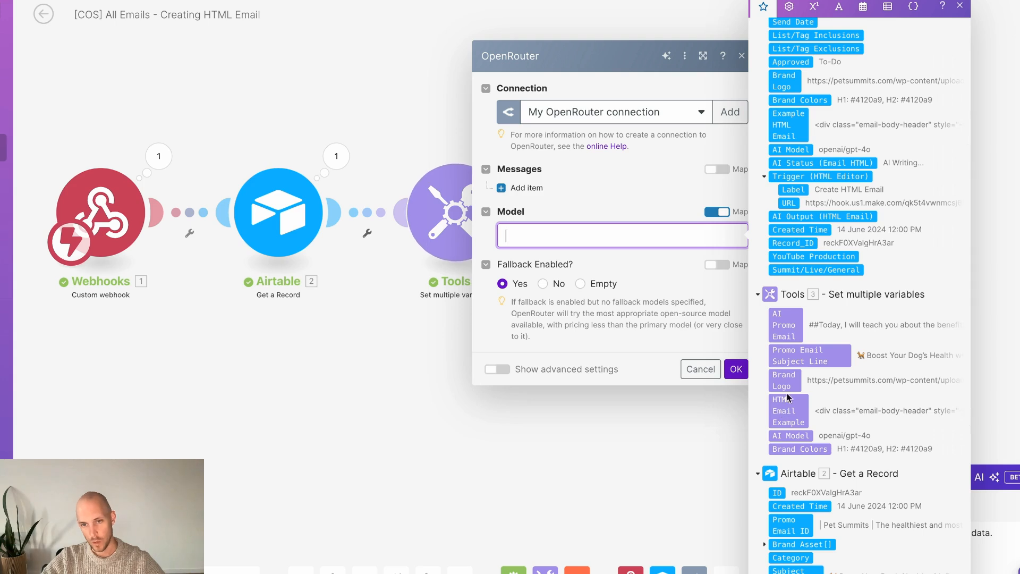
pyautogui.click(790, 435)
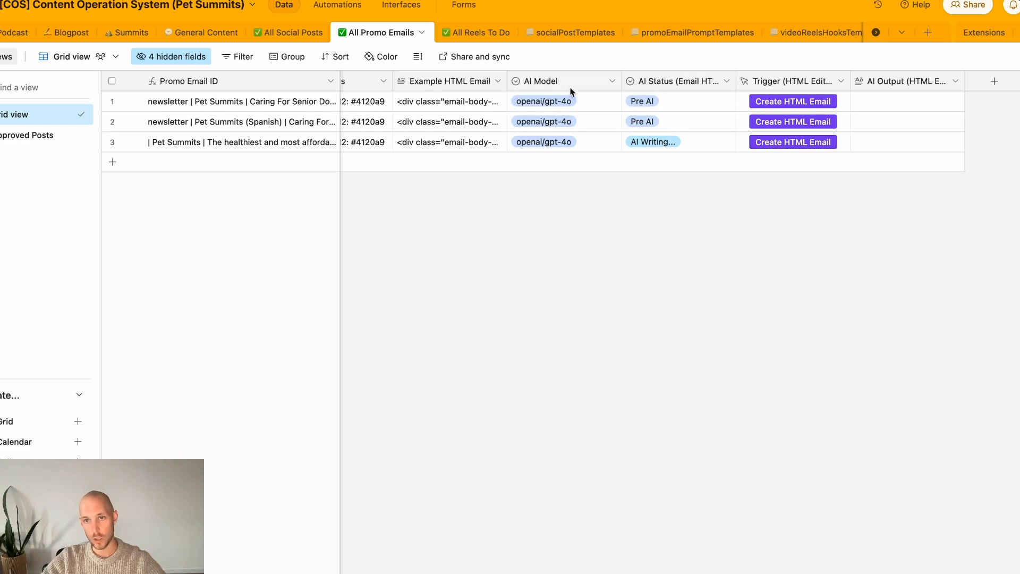
# Switch to Airtable and try adding a "claude" option to the AI Model field of All Promo Emails.
pyautogui.click(544, 82)
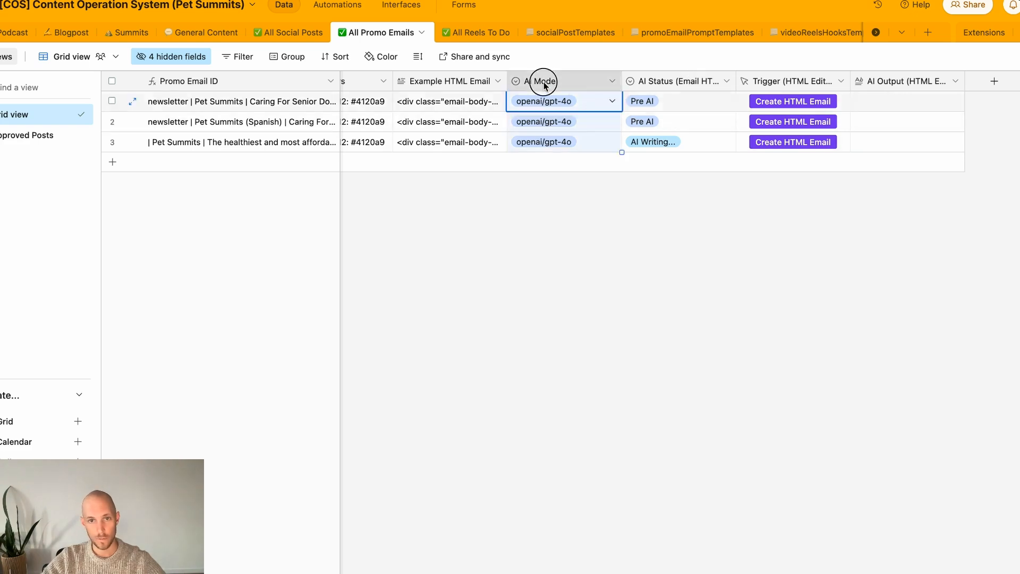
pyautogui.doubleClick(545, 82)
pyautogui.click(537, 257)
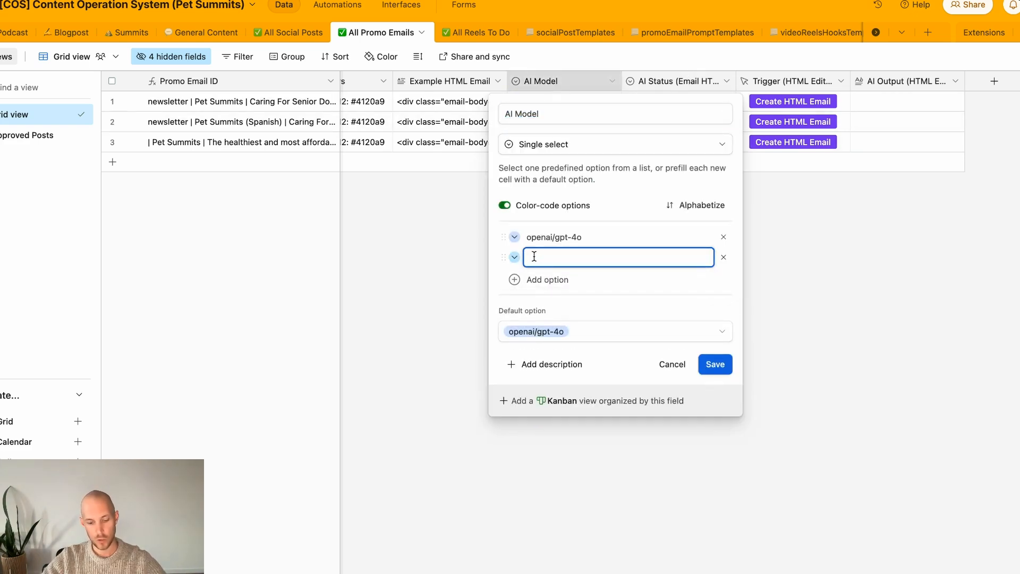
pyautogui.write('claude')
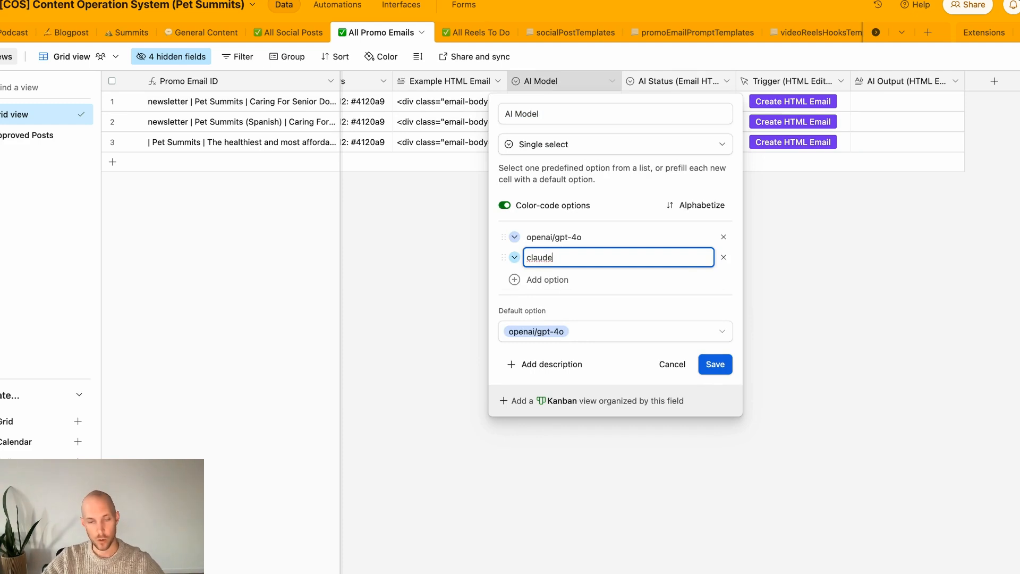
pyautogui.press('super+a')
pyautogui.press('BackSpace')
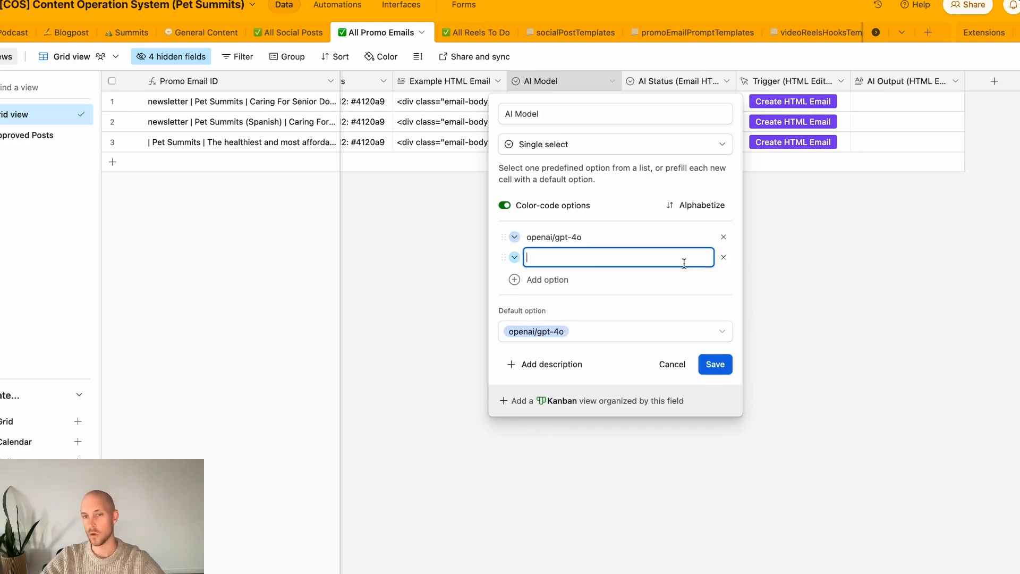
pyautogui.click(724, 257)
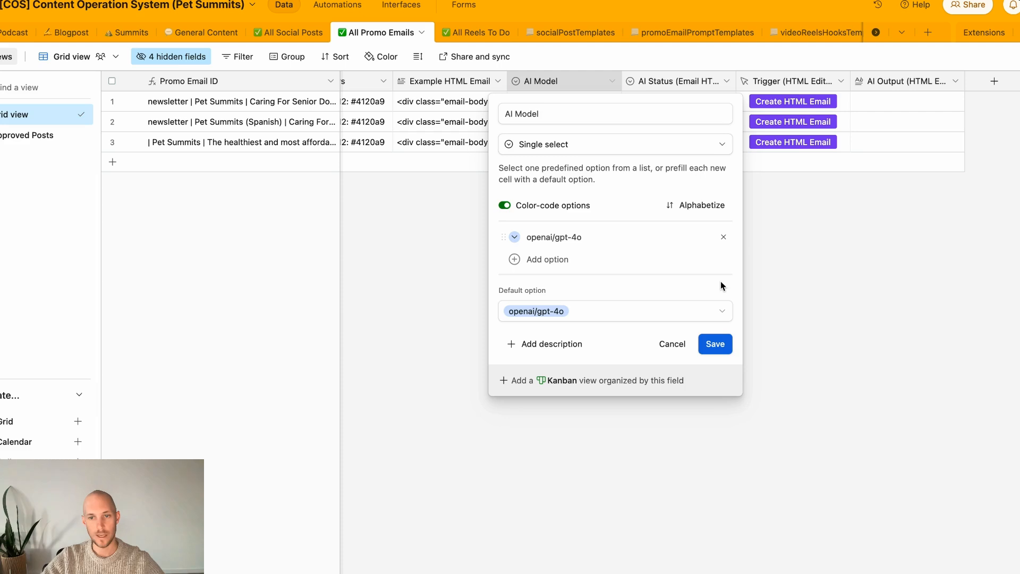
pyautogui.click(714, 344)
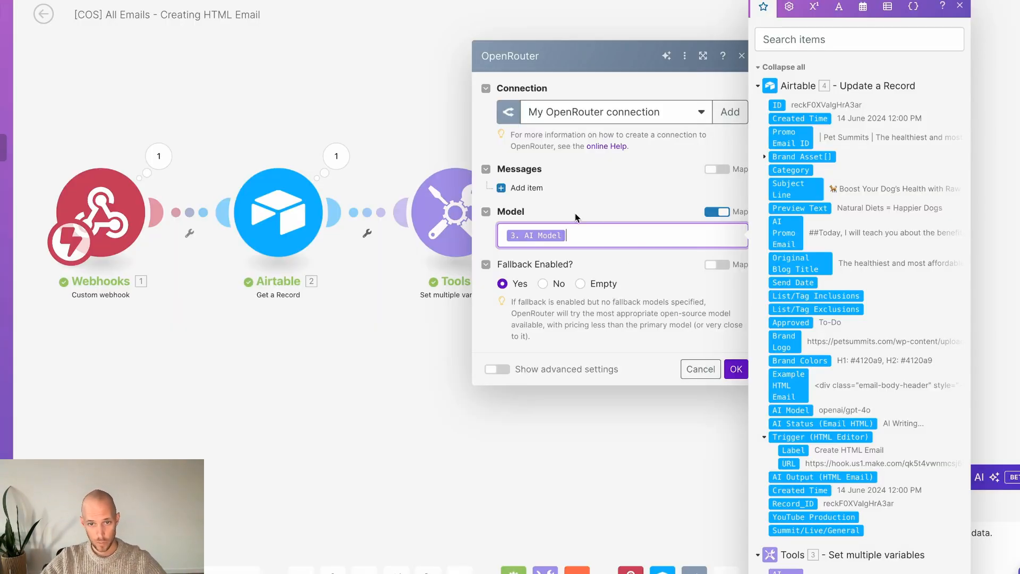
# Show the OpenRouter module's advanced settings in Make and add a first message with the role Assistant.
pyautogui.click(575, 212)
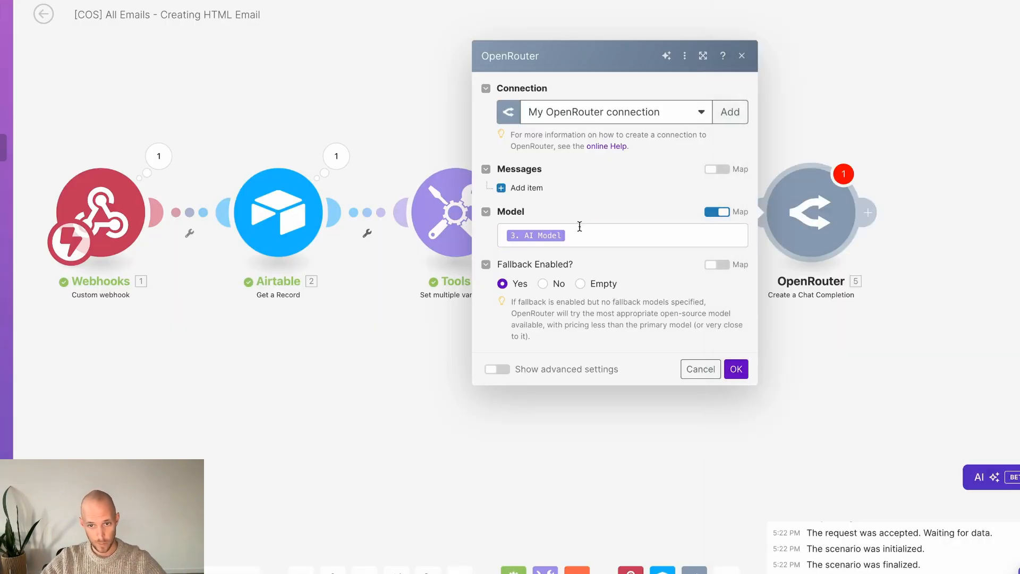
pyautogui.click(493, 371)
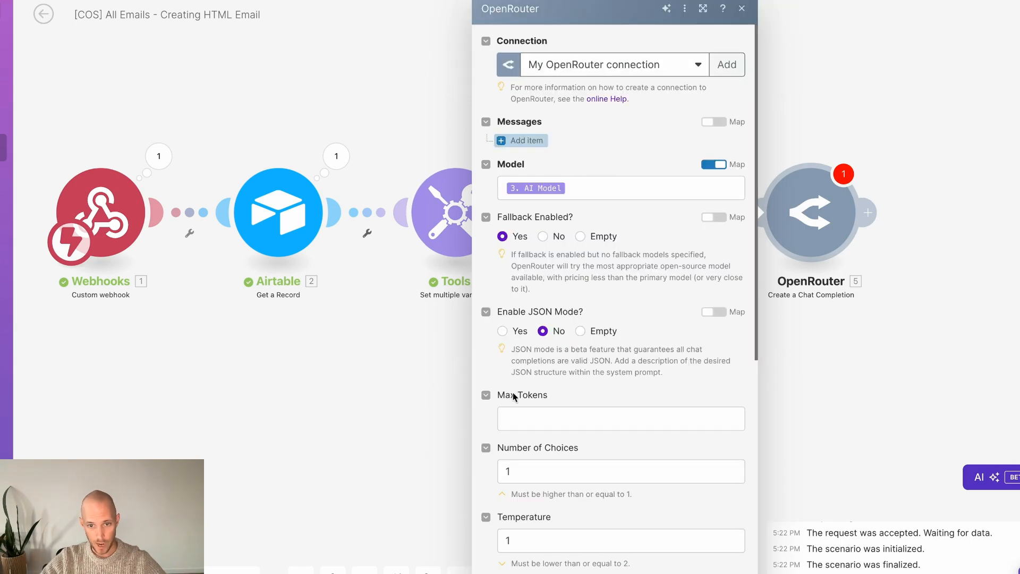
pyautogui.click(505, 141)
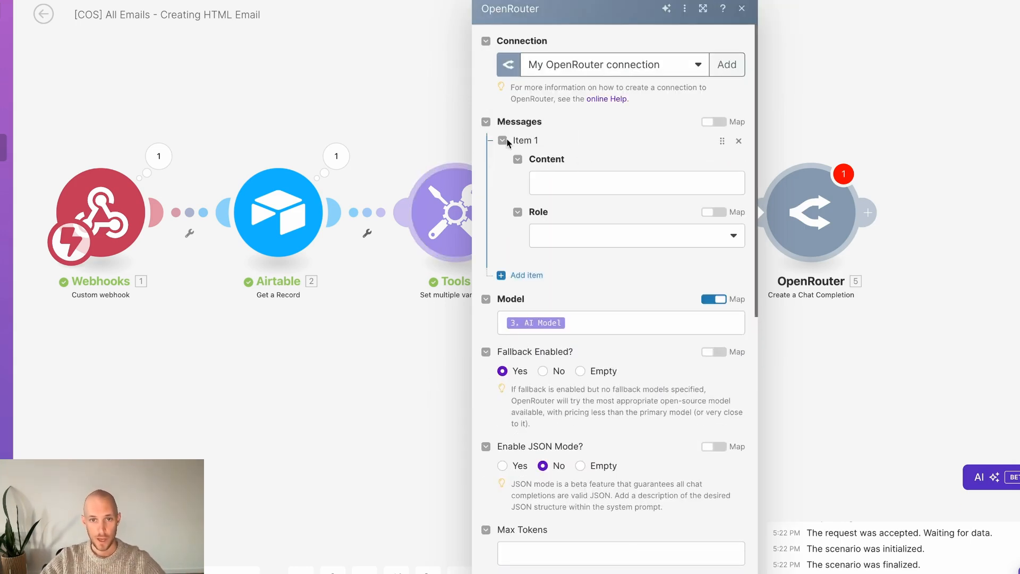
pyautogui.moveTo(499, 122); pyautogui.dragTo(591, 127)
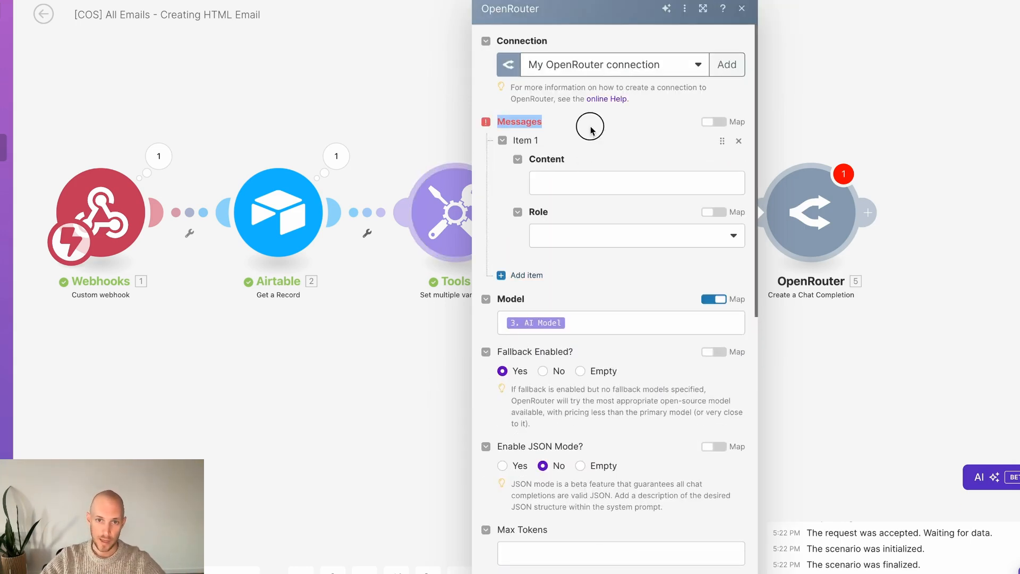
pyautogui.click(500, 174)
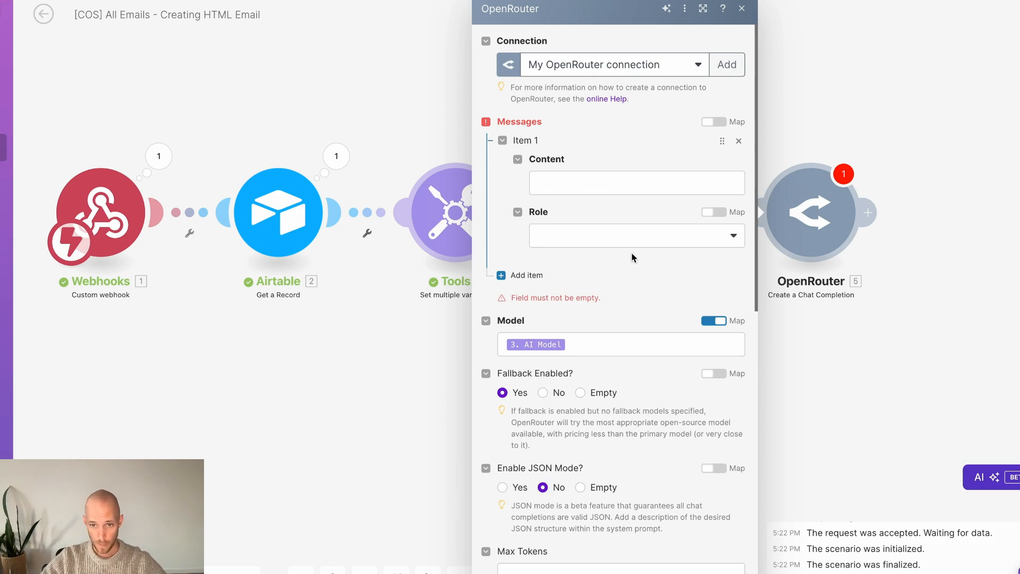
pyautogui.click(670, 235)
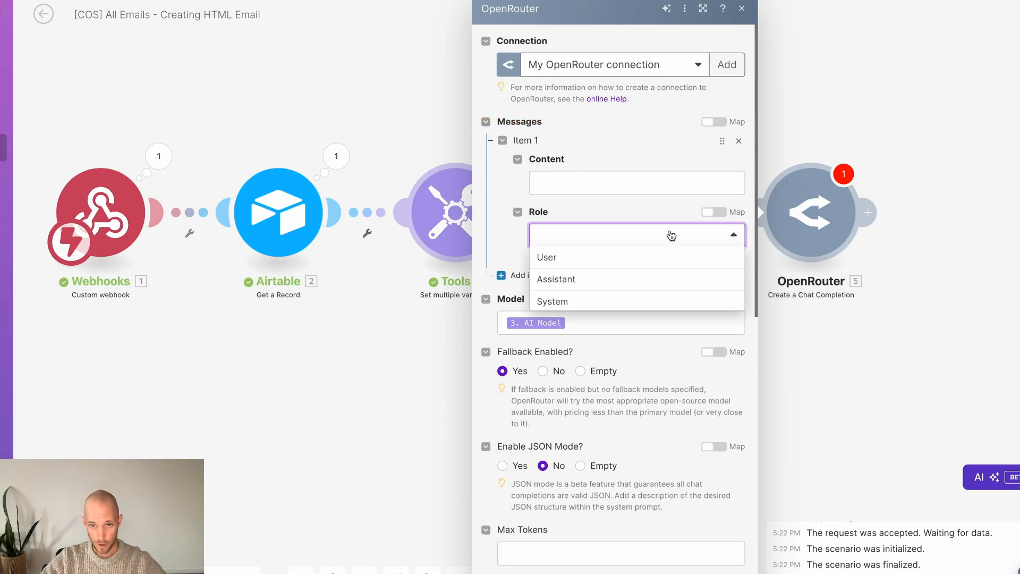
pyautogui.click(576, 286)
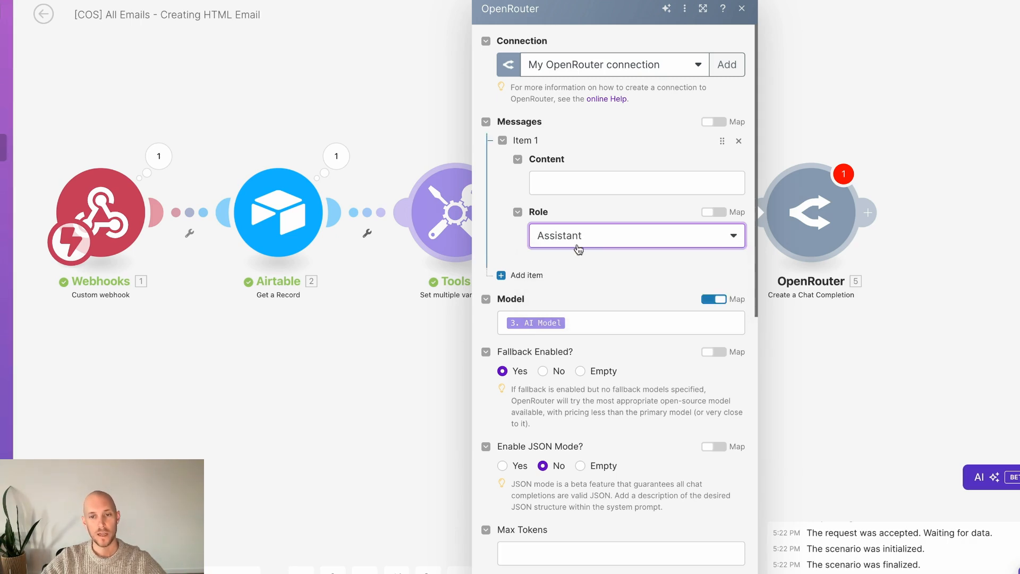
# Fill Item 1's content with "Here's an example of the output I want you to create:" plus the HTML Email Example variable, and check its Airtable source.
pyautogui.click(573, 177)
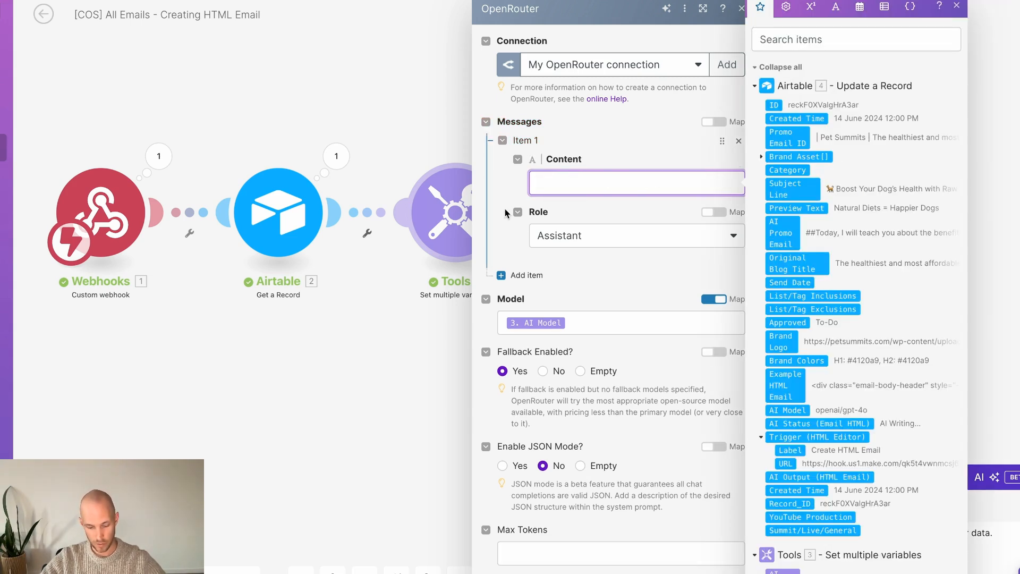
pyautogui.write("Here's an e")
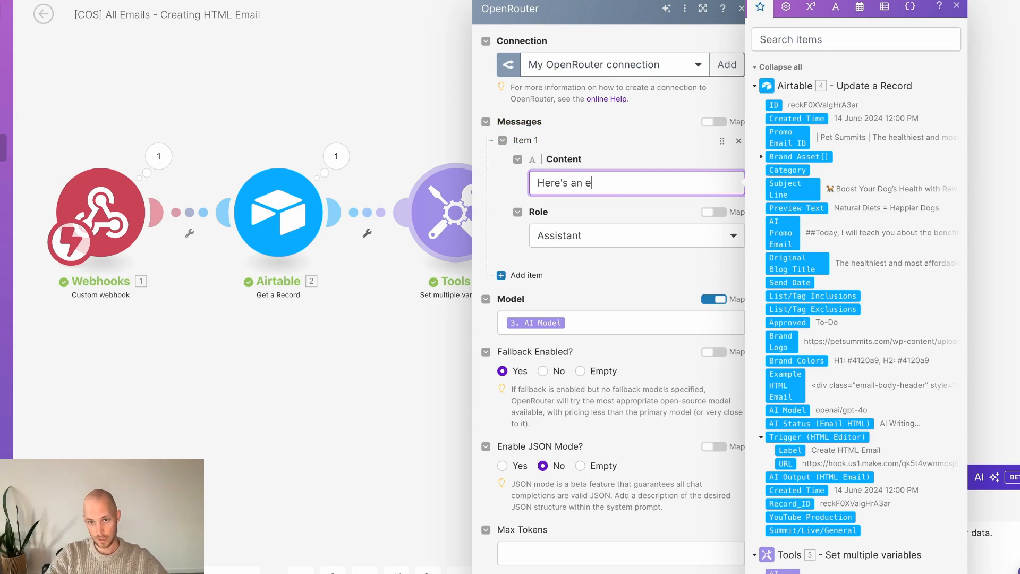
pyautogui.write('xample of the output I want you t')
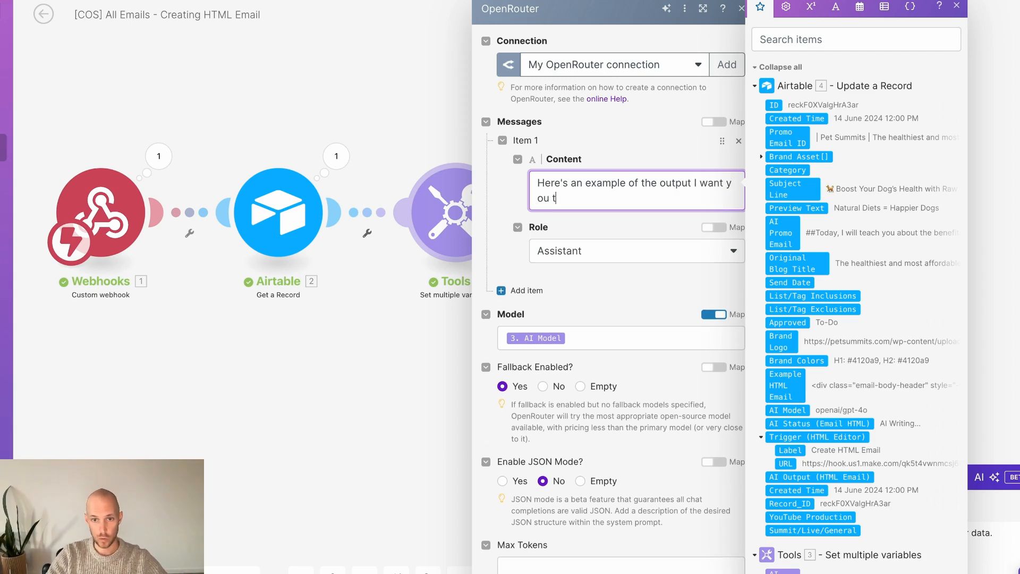
pyautogui.write('o create:')
pyautogui.press('Return')
pyautogui.scroll(-5, 778, 468)
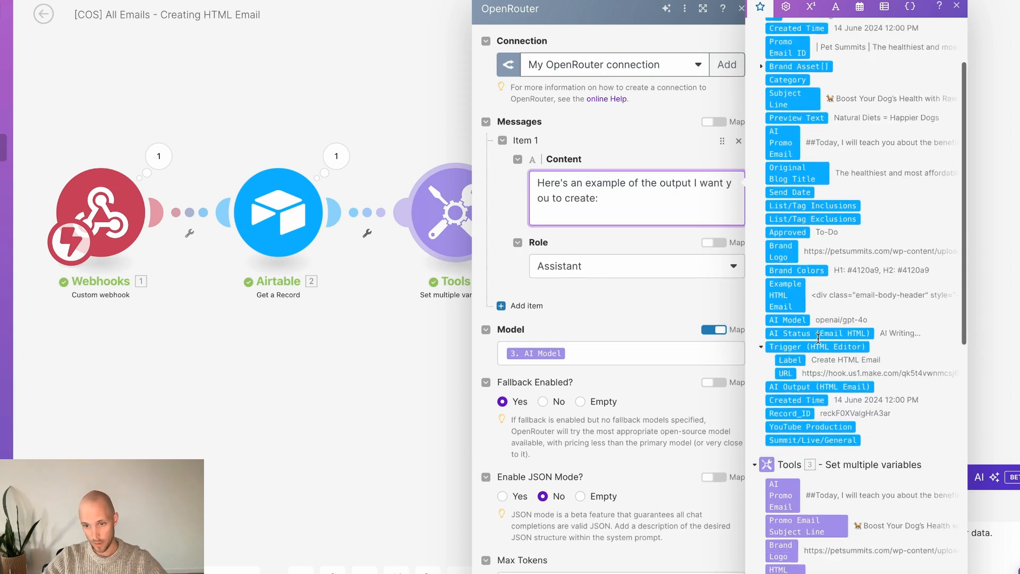
pyautogui.click(777, 468)
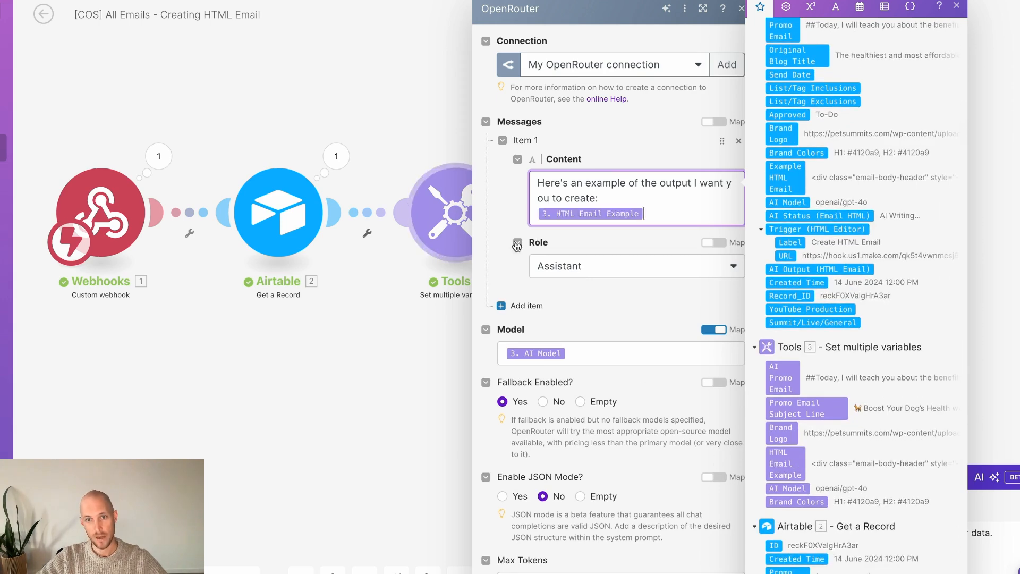
pyautogui.click(518, 232)
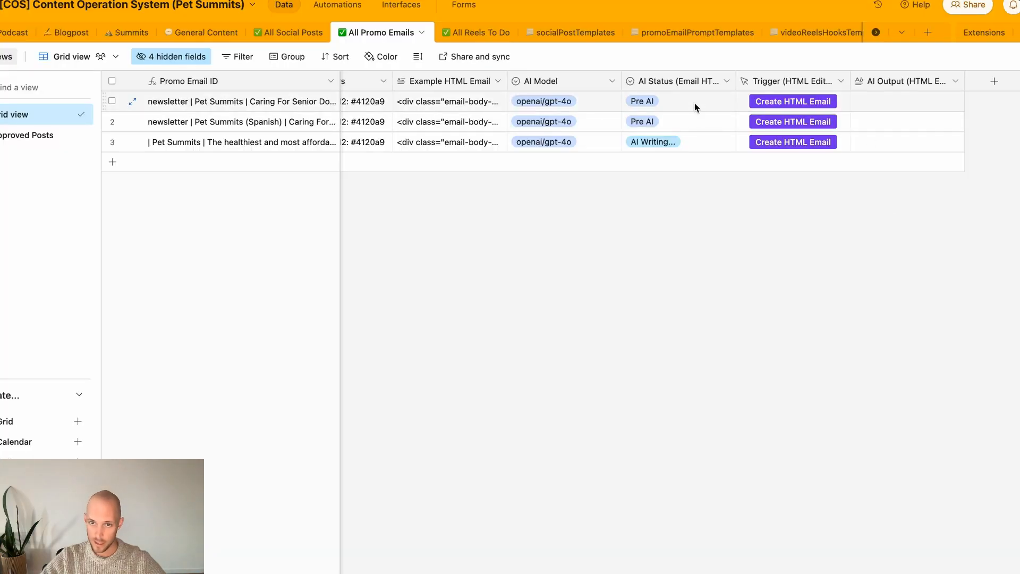
pyautogui.hscroll(-5, 528, 108)
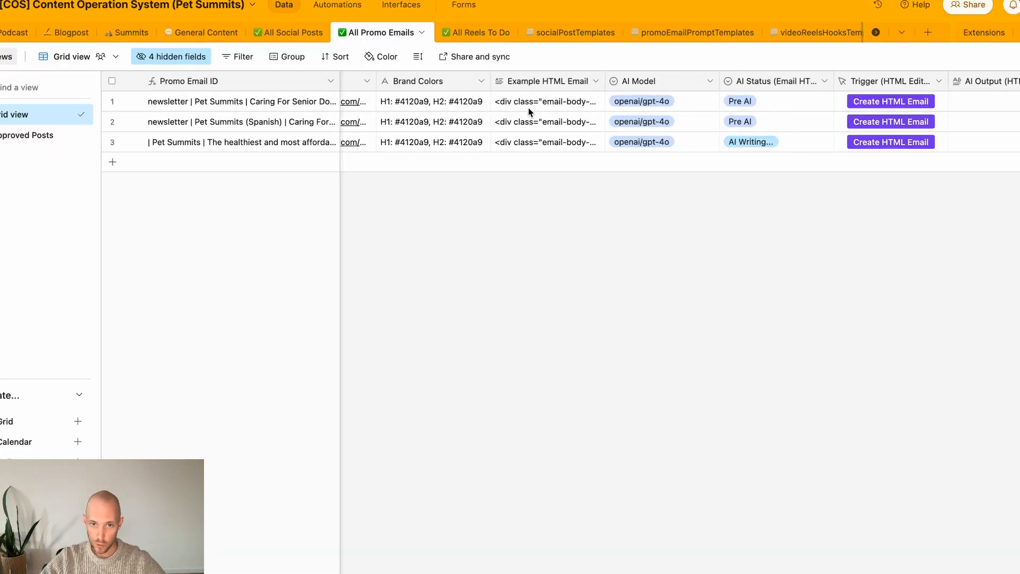
pyautogui.click(571, 104)
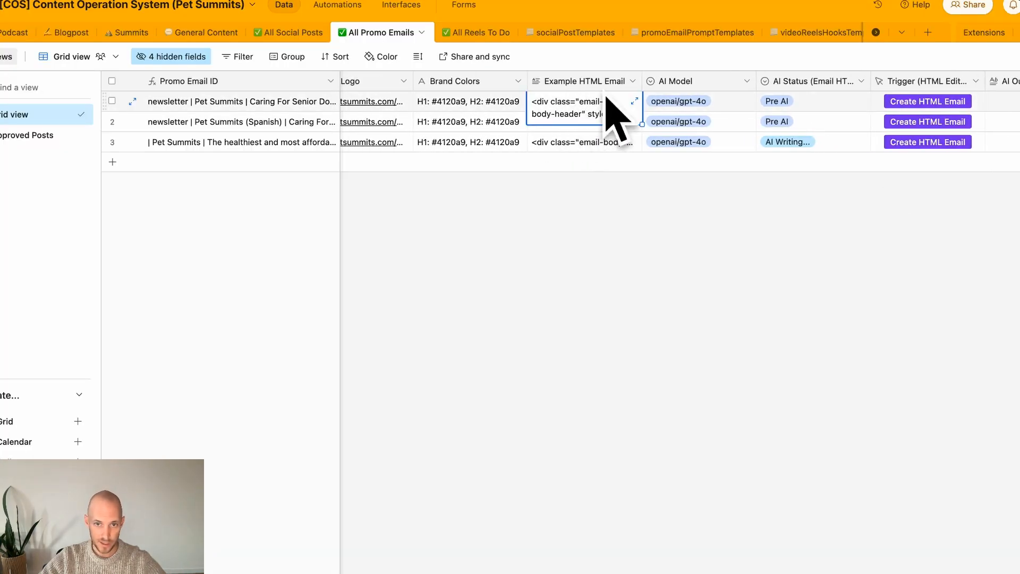
pyautogui.click(389, 209)
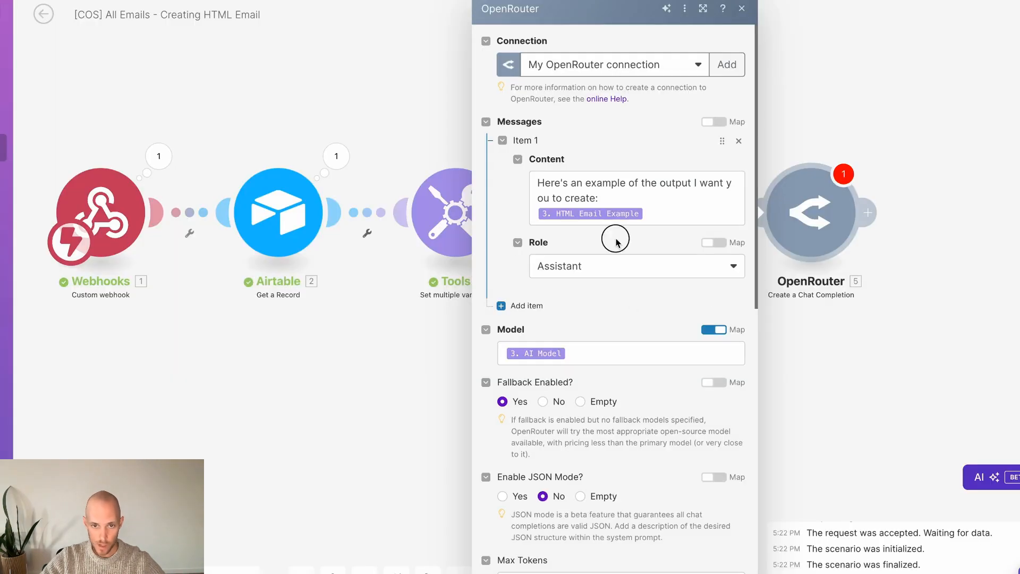
# Add a second message to the OpenRouter module and set its role to User.
pyautogui.click(523, 305)
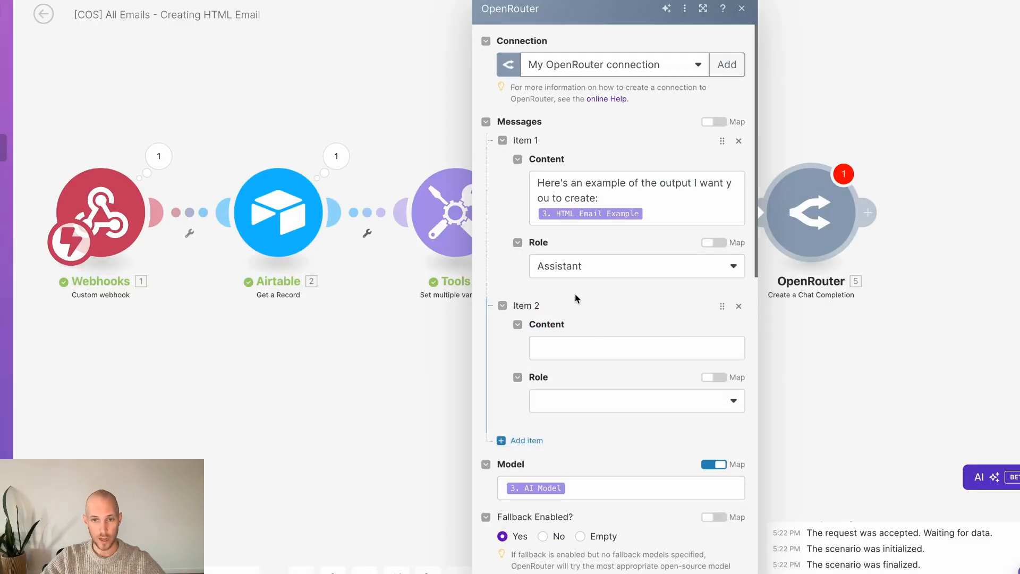
pyautogui.scroll(-4, 574, 295)
pyautogui.click(572, 173)
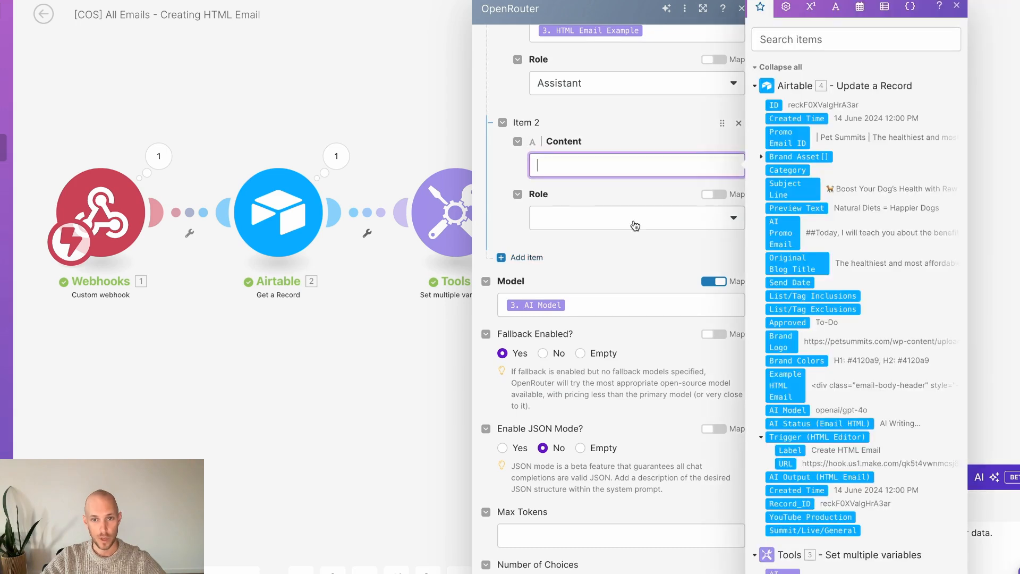
pyautogui.click(571, 223)
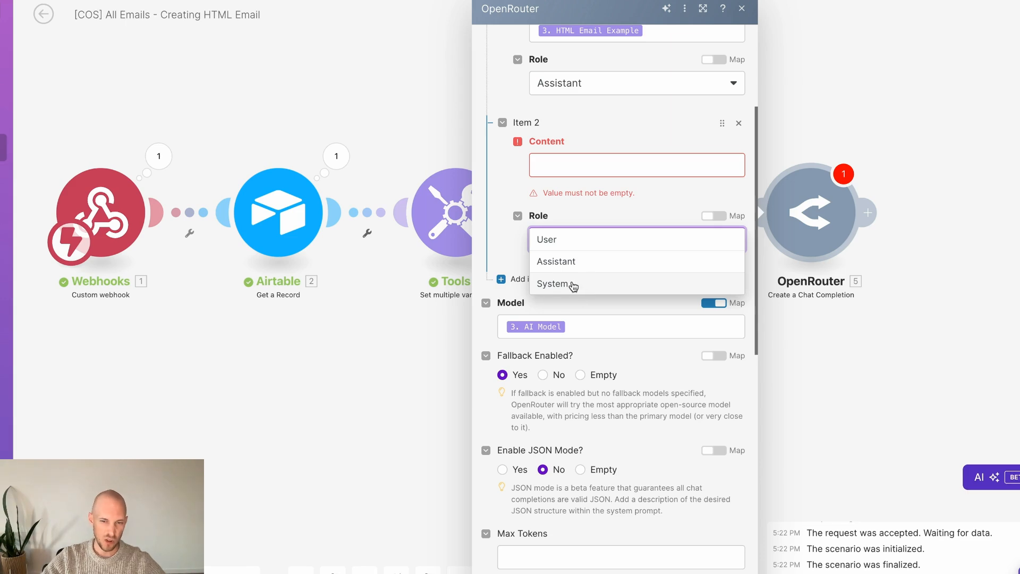
pyautogui.click(569, 242)
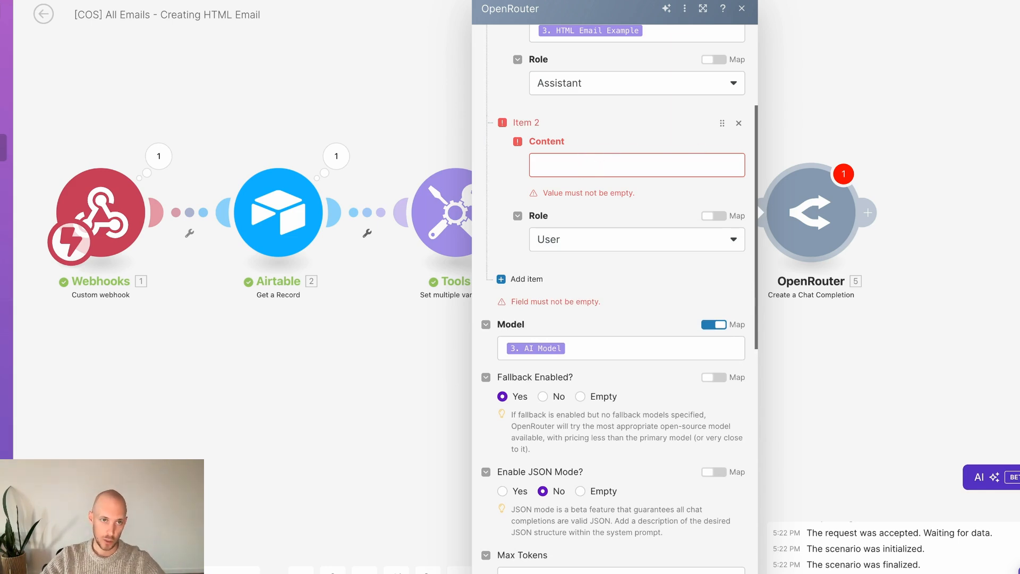
# Switch to Airtable and examine the third record's AI Promo Email text and its neighbouring fields.
pyautogui.hotkey('ctrl', 'Tab')
pyautogui.hscroll(-15, 476, 150)
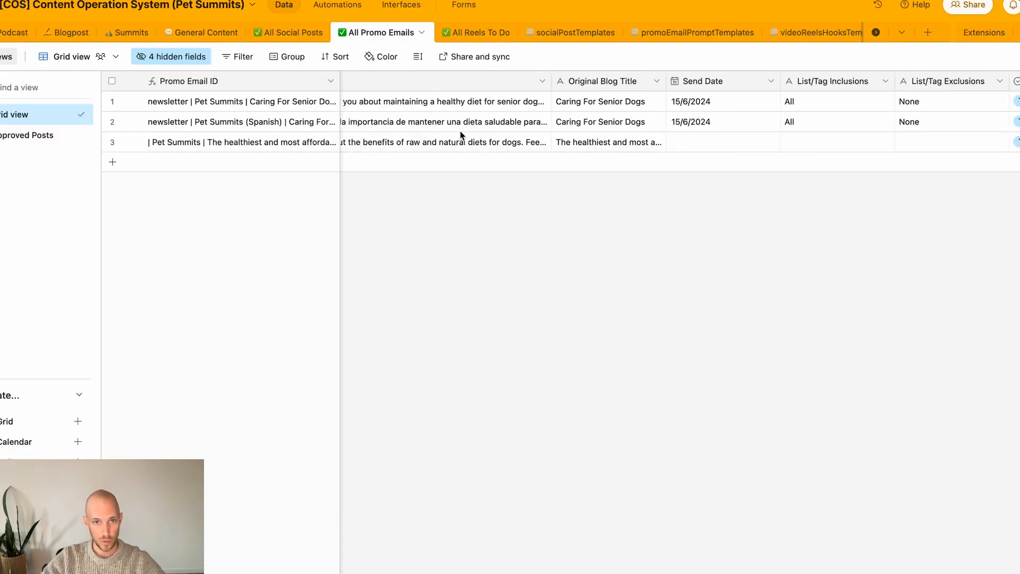
pyautogui.hscroll(-5, 462, 135)
pyautogui.click(499, 149)
pyautogui.hscroll(20, 603, 153)
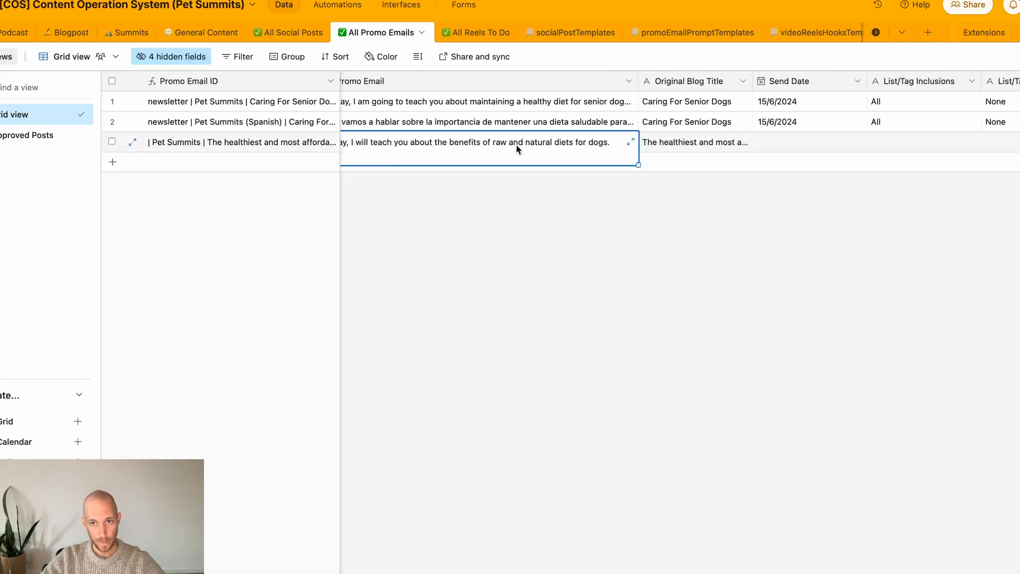
pyautogui.hscroll(3, 906, 129)
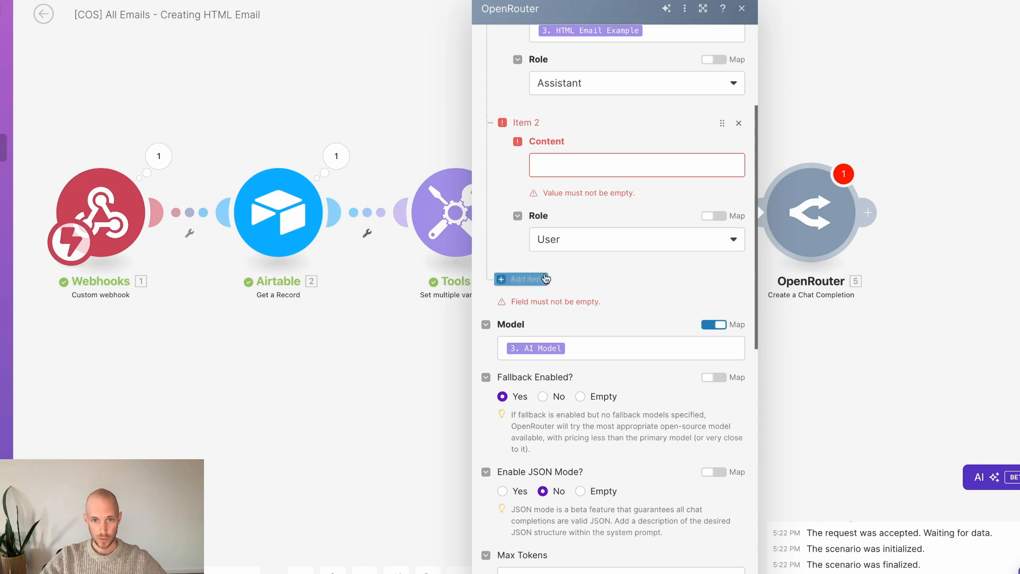
# Enter the headings "###Context###" and "###Instruction###" in Item 2's content, separated by a blank line.
pyautogui.click(606, 166)
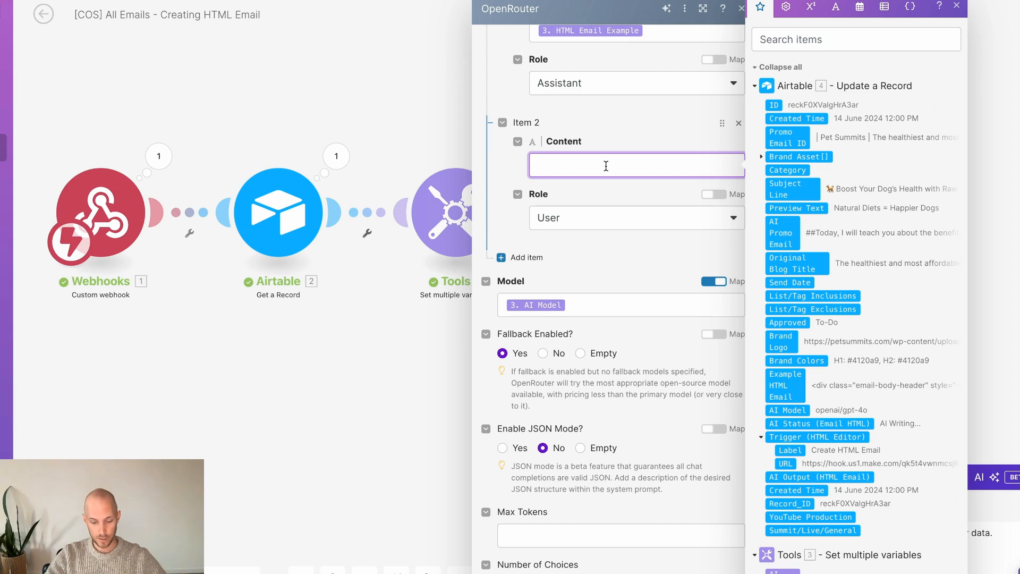
pyautogui.write('###')
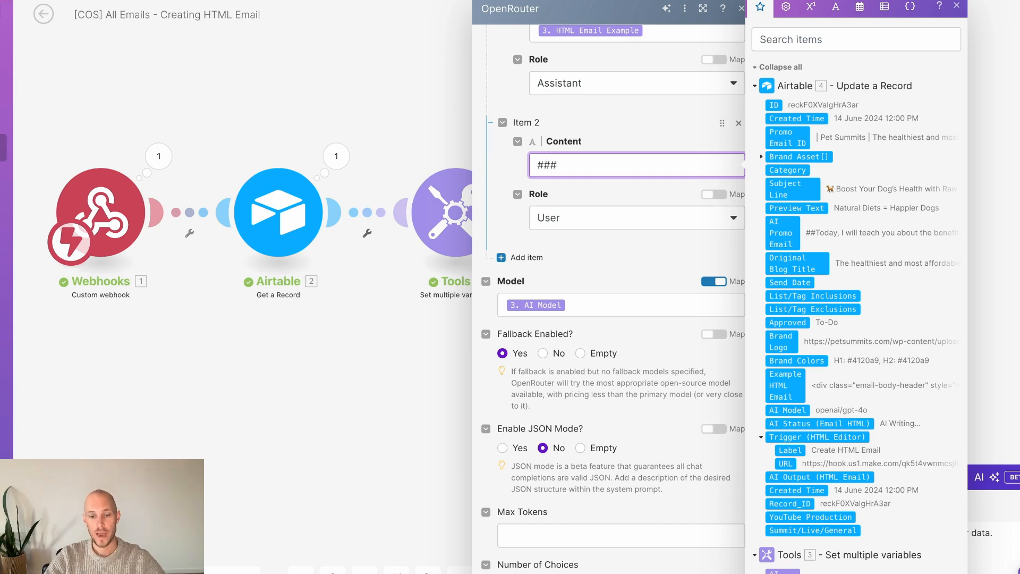
pyautogui.write('Contex')
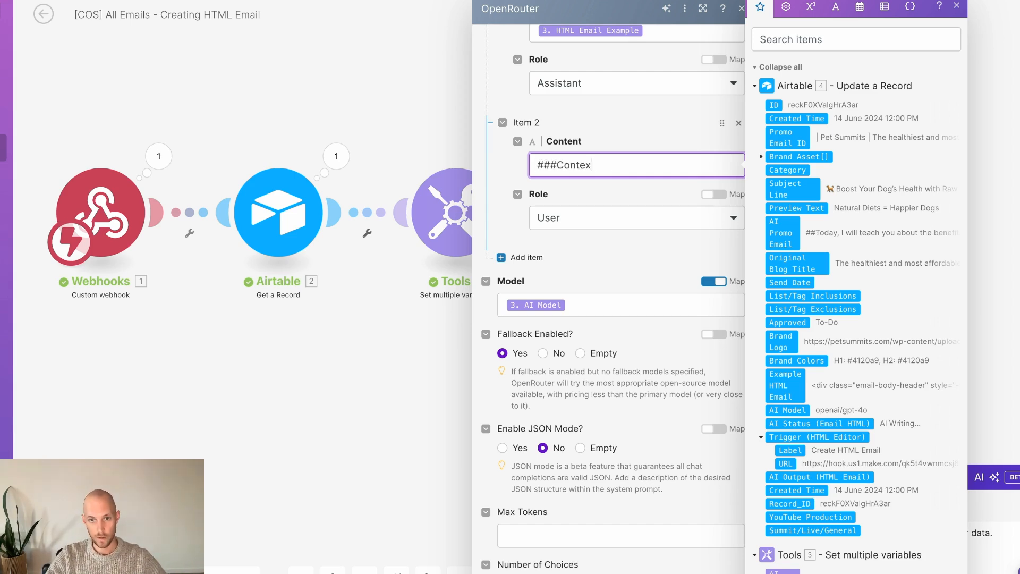
pyautogui.write('t')
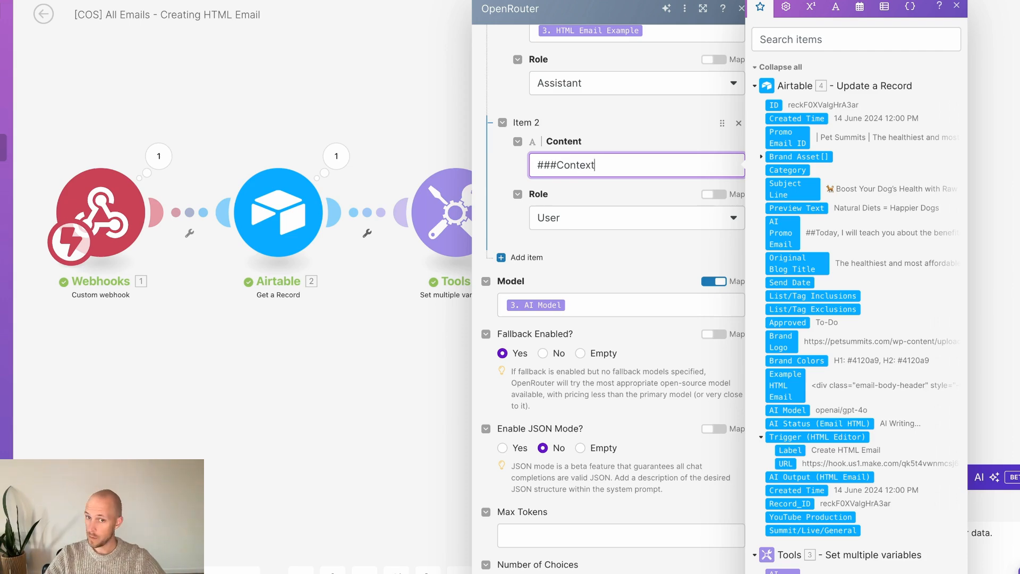
pyautogui.write('###')
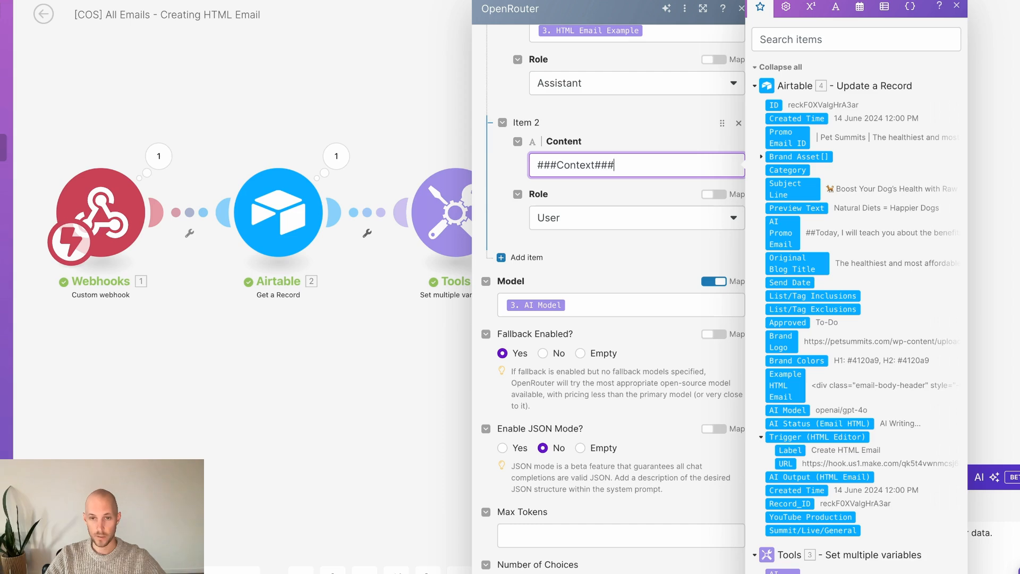
pyautogui.write('#')
pyautogui.press('Return')
pyautogui.press('Return')
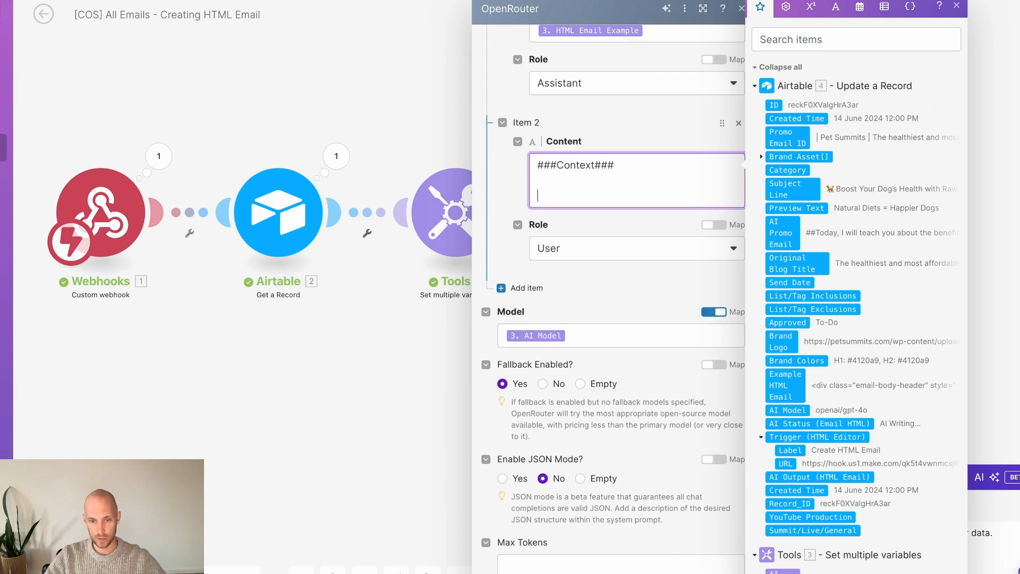
pyautogui.write('###In')
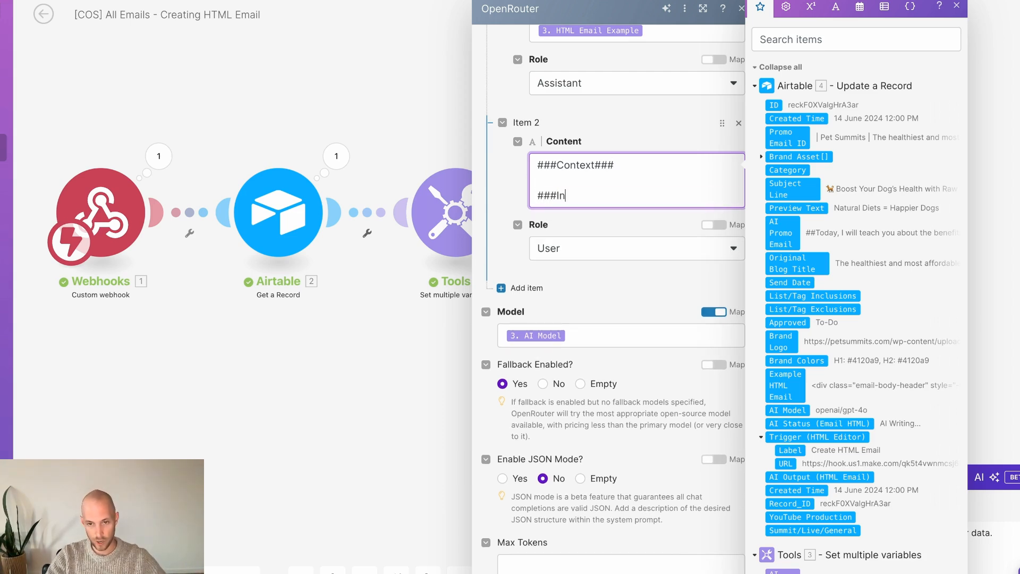
pyautogui.write('struction')
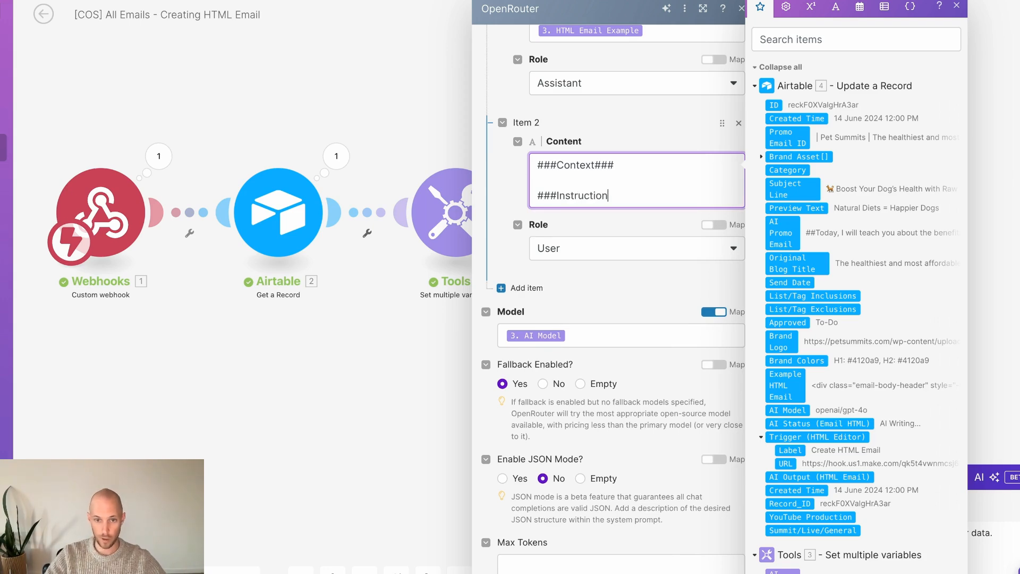
pyautogui.write('###')
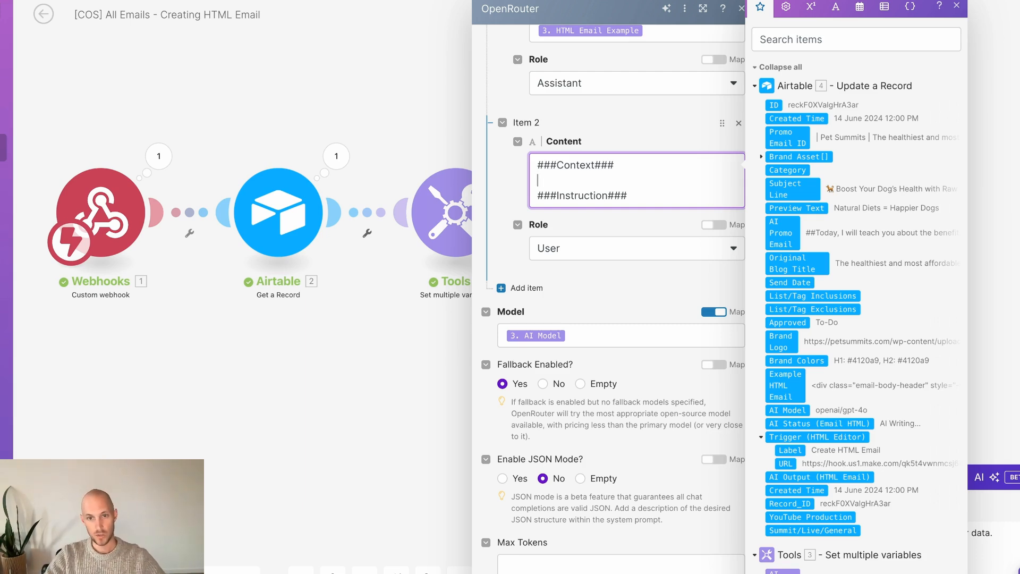
pyautogui.write('am writ')
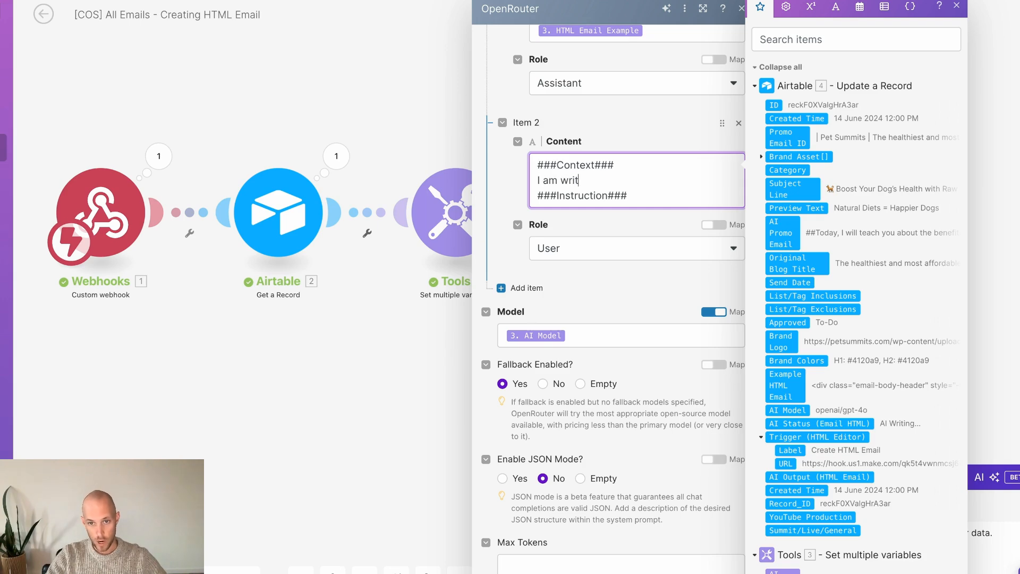
pyautogui.write('ing e')
pyautogui.press('BackSpace')
pyautogui.press('BackSpace')
pyautogui.press('BackSpace')
pyautogui.press('BackSpace')
pyautogui.press('BackSpace')
pyautogui.press('BackSpace')
pyautogui.press('BackSpace')
pyautogui.press('BackSpace')
pyautogui.press('BackSpace')
pyautogui.press('BackSpace')
pyautogui.press('BackSpace')
pyautogui.press('BackSpace')
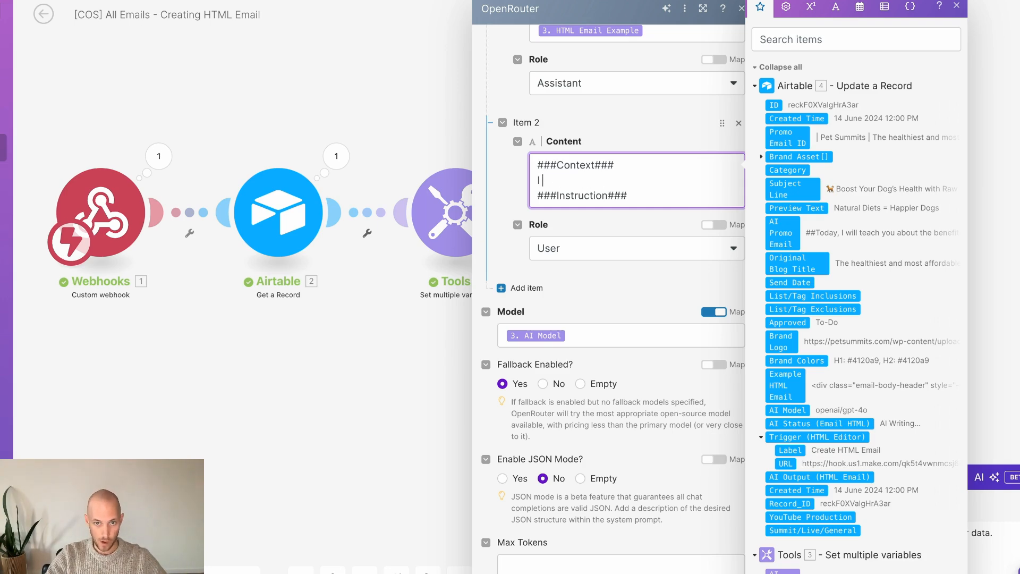
# Begin the text under the Context heading with "I have an email that I am ready to upload directly into my CRM,".
pyautogui.write('have an email tha')
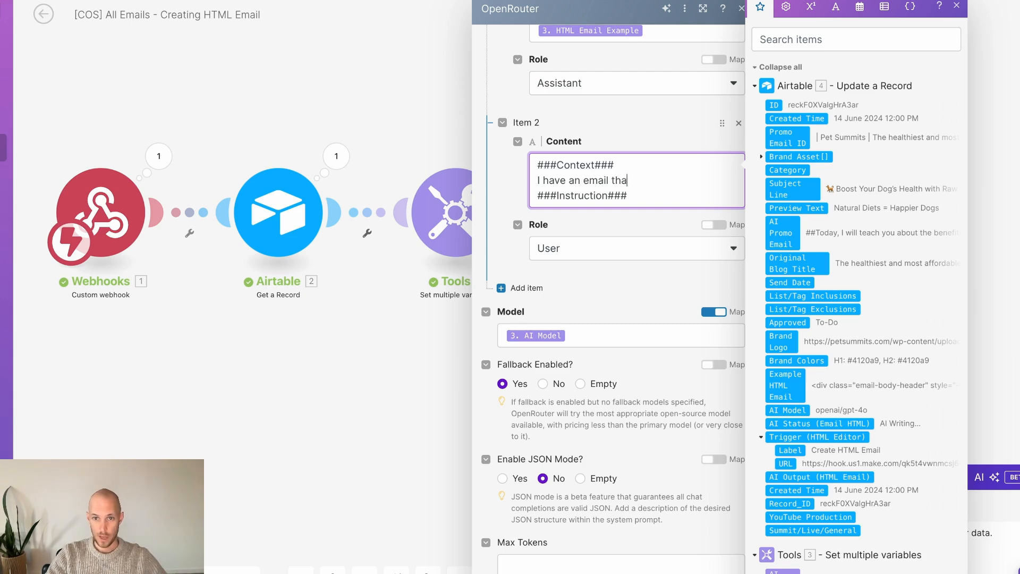
pyautogui.write('t I am ready ')
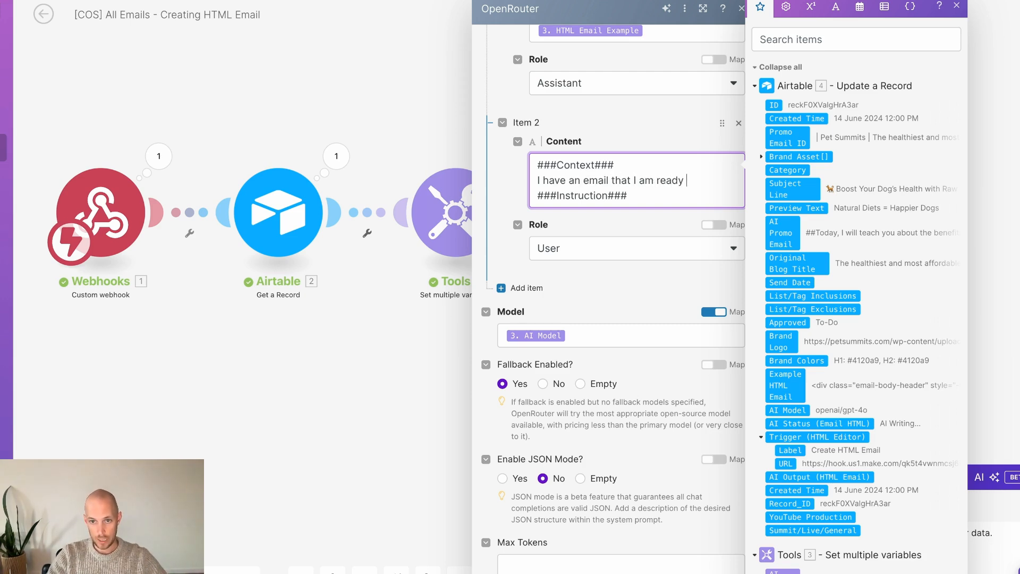
pyautogui.write('to upload directly ')
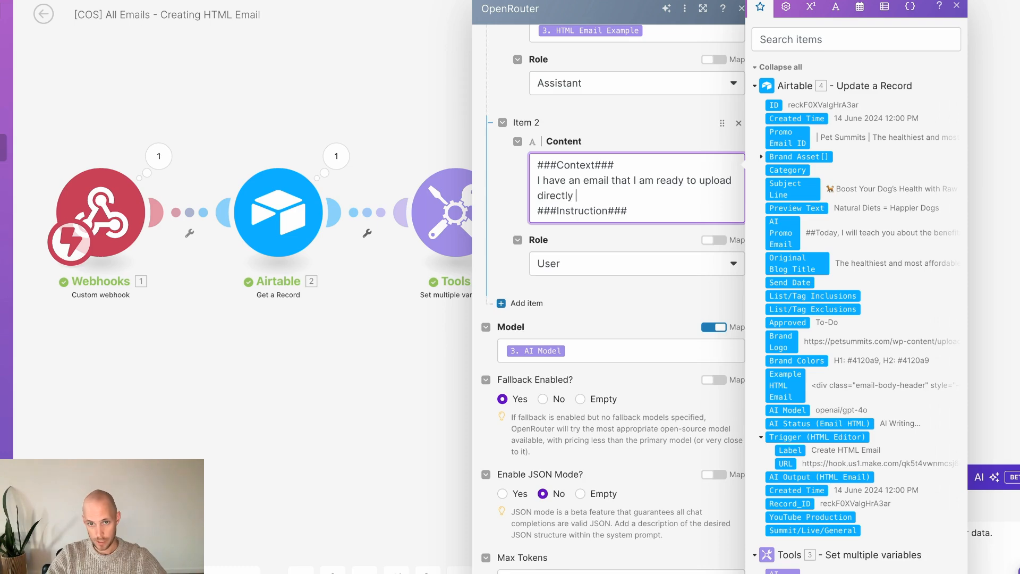
pyautogui.write('into my CRM, i')
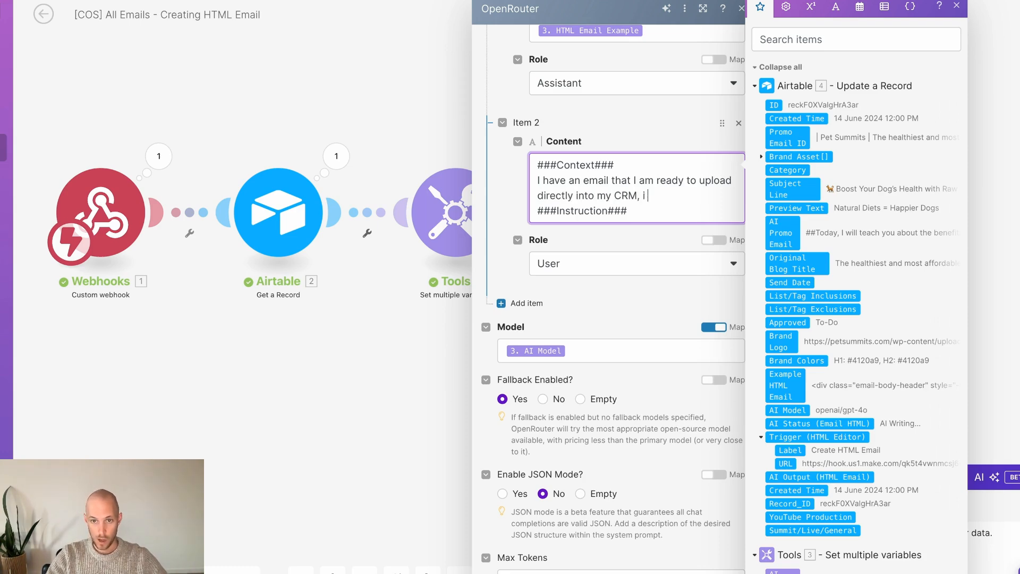
pyautogui.press('BackSpace')
# Complete the context sentence with "however, i want it to be formatted into HTML first just like my example.".
pyautogui.write('however, i want ')
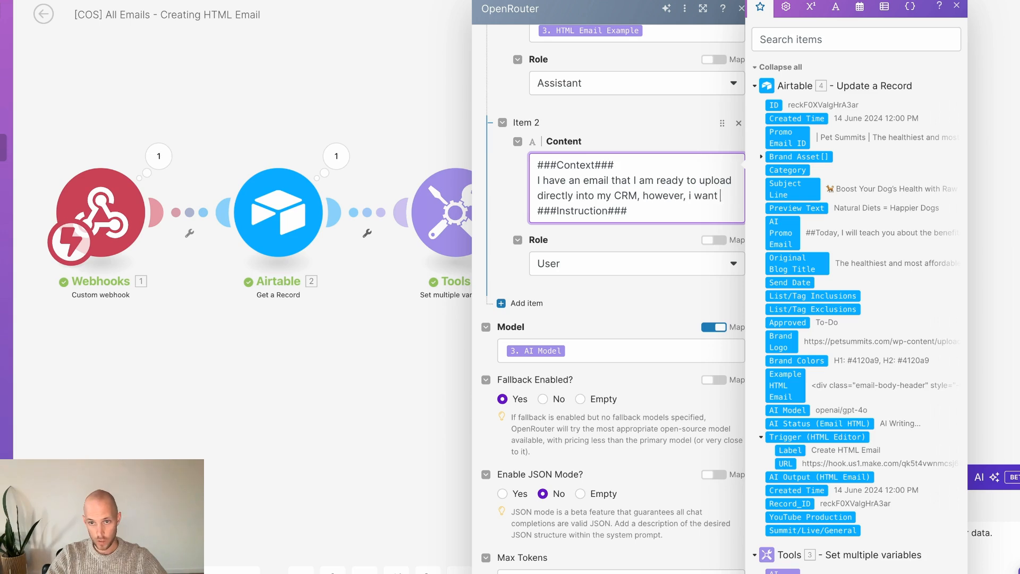
pyautogui.write('it to be')
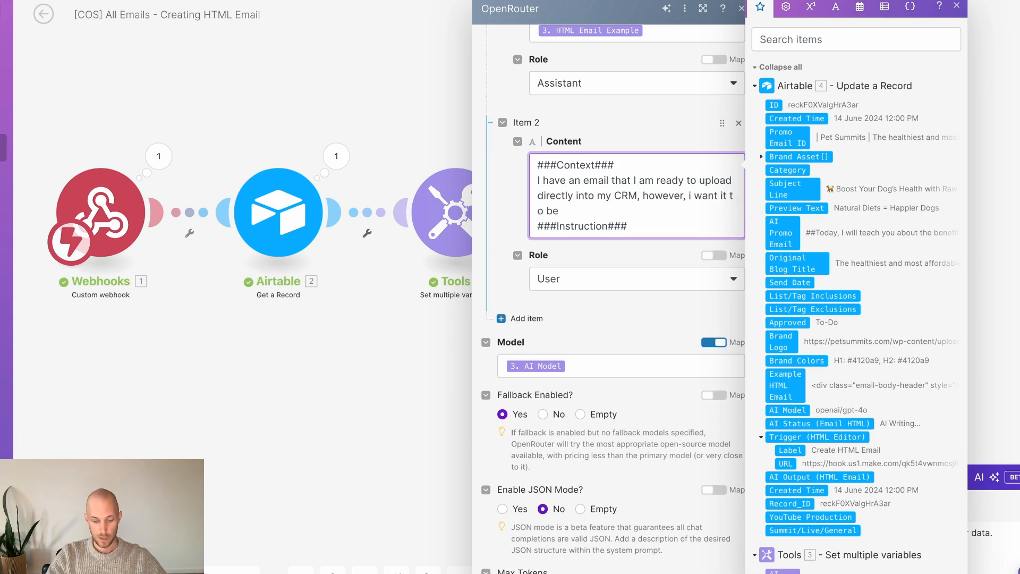
pyautogui.write(' formatted into HTML')
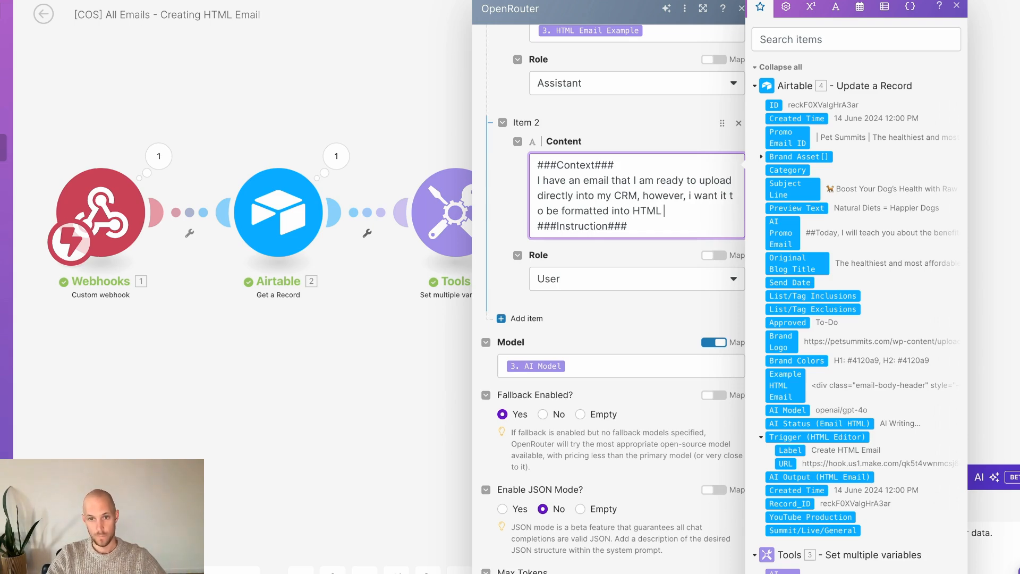
pyautogui.write(' first using')
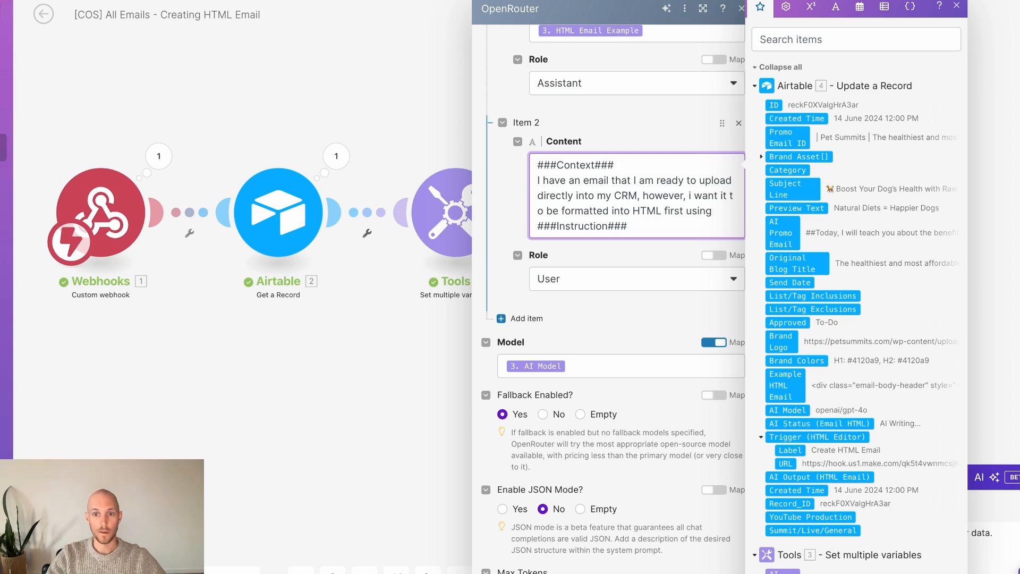
pyautogui.press('BackSpace')
pyautogui.press('BackSpace')
pyautogui.press('BackSpace')
pyautogui.press('BackSpace')
pyautogui.press('BackSpace')
pyautogui.press('BackSpace')
pyautogui.write('just like my example.')
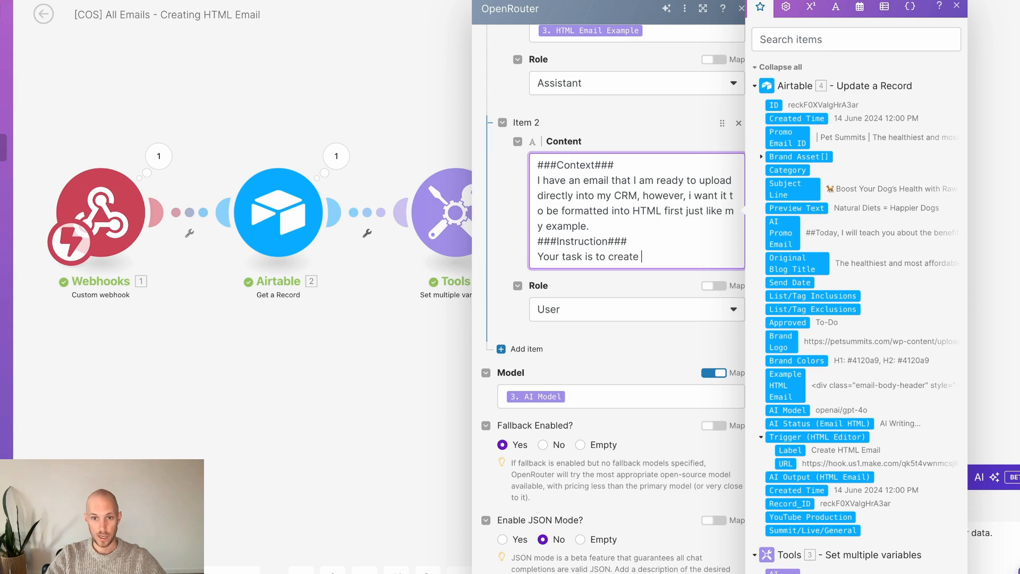
# Write "Your task is to create a HTML email using the following details:" under the Instruction heading.
pyautogui.write('HTML email')
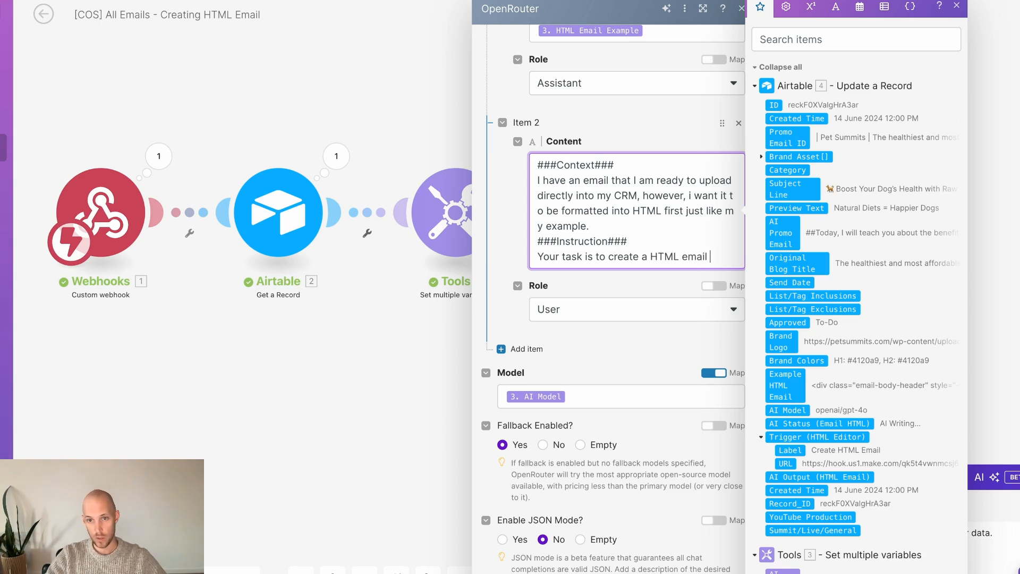
pyautogui.write(' using the following ')
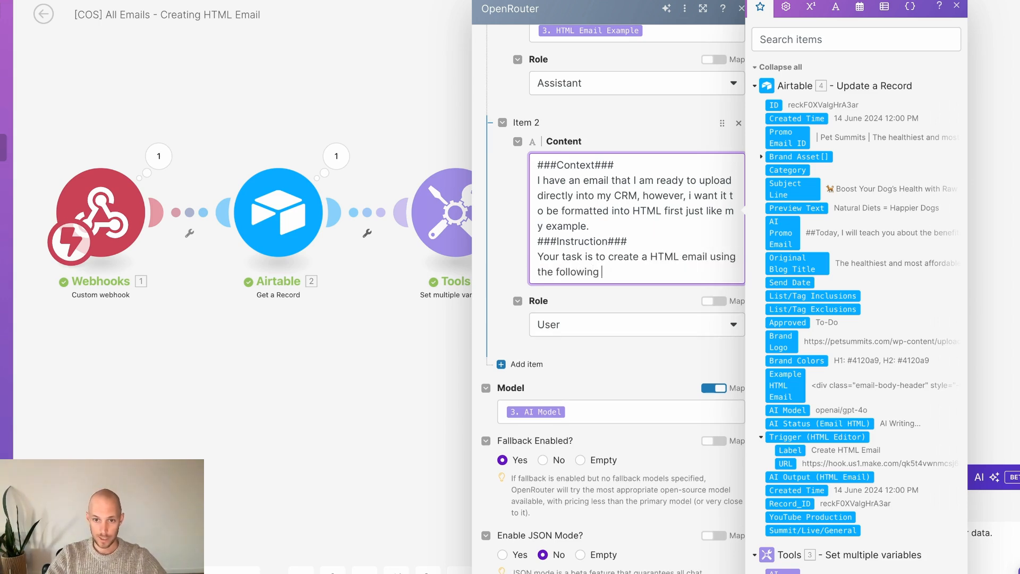
pyautogui.write('details:')
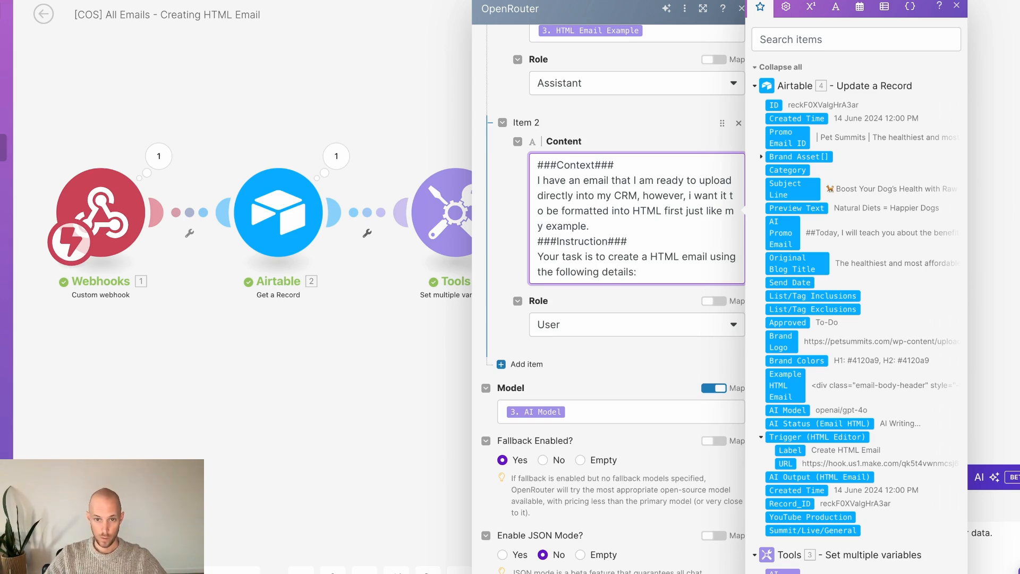
# List "1. Brand Logo:" and "2. Brand Colors:" on separate lines below the instruction sentence.
pyautogui.press('Return')
pyautogui.write('1')
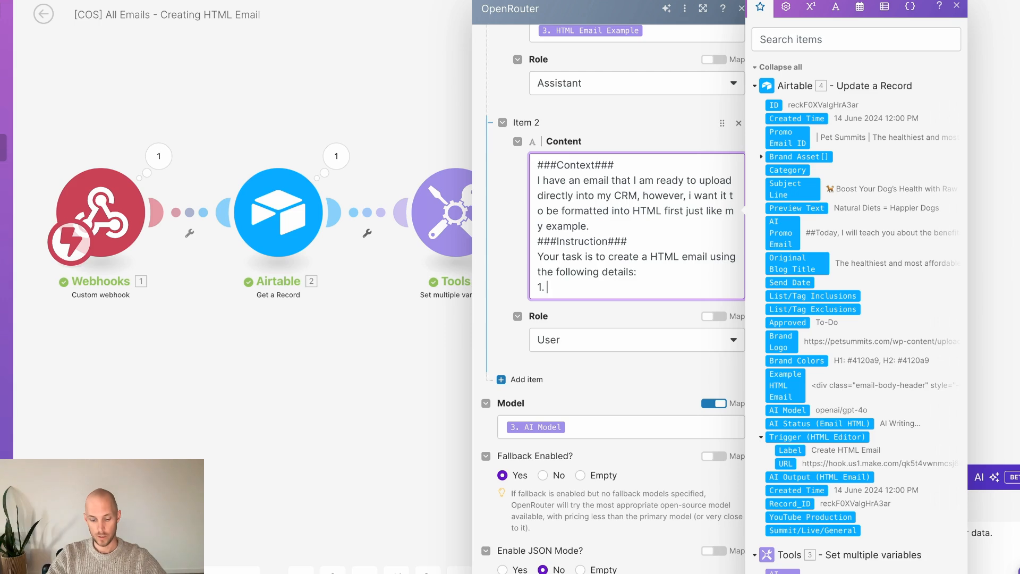
pyautogui.write('. Brand Logo:')
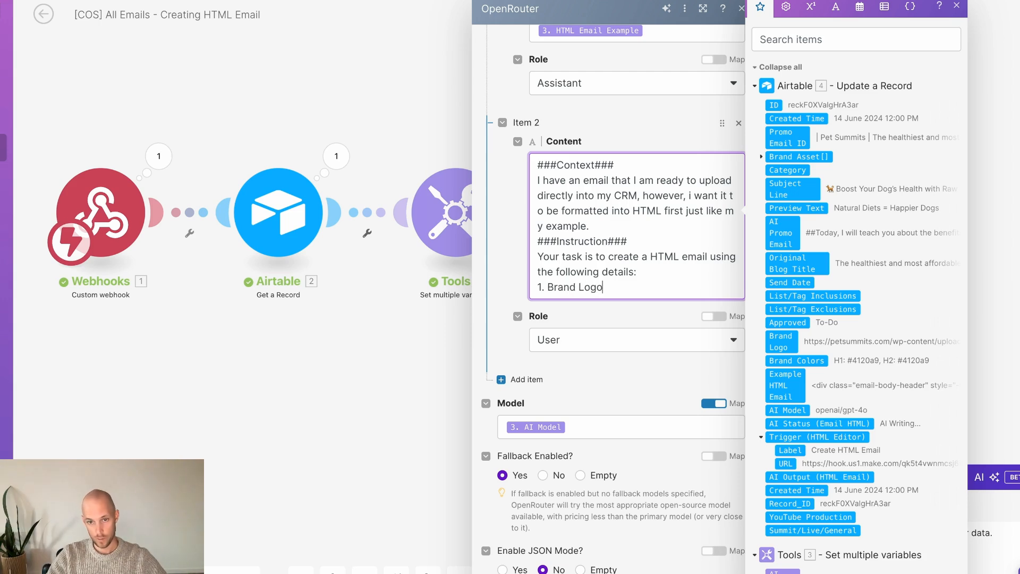
pyautogui.press('Return')
pyautogui.write('2')
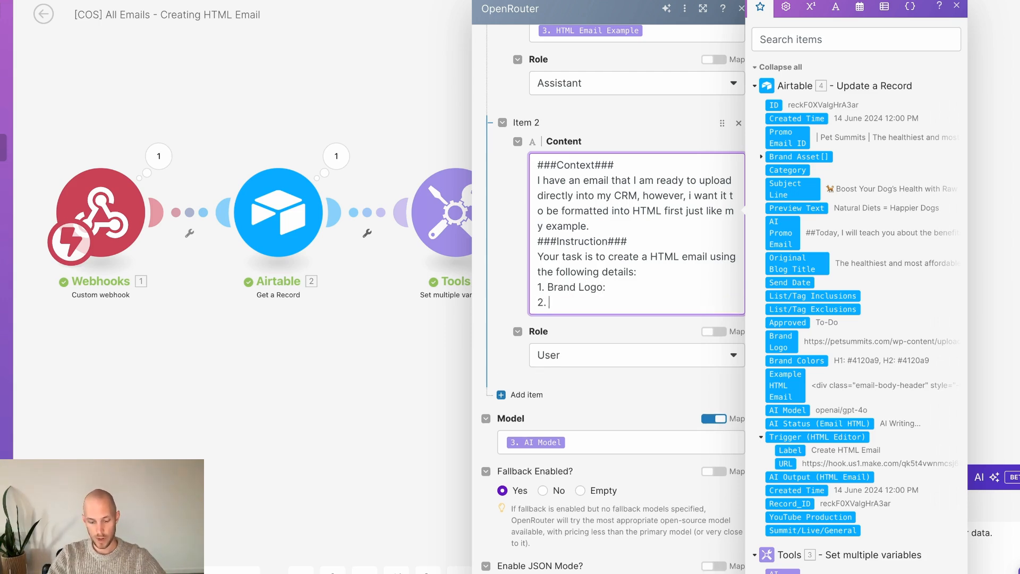
pyautogui.write('. Brand Colors:')
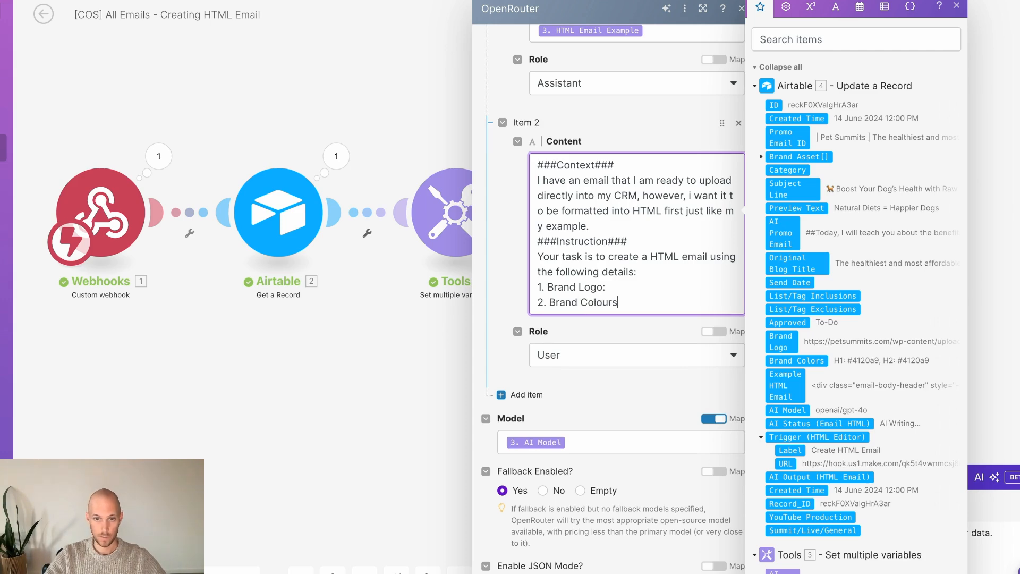
# Add "3. This is the content for the email:" to the list, with the Tools module's AI Promo Email variable on the line below.
pyautogui.press('Return')
pyautogui.write('3')
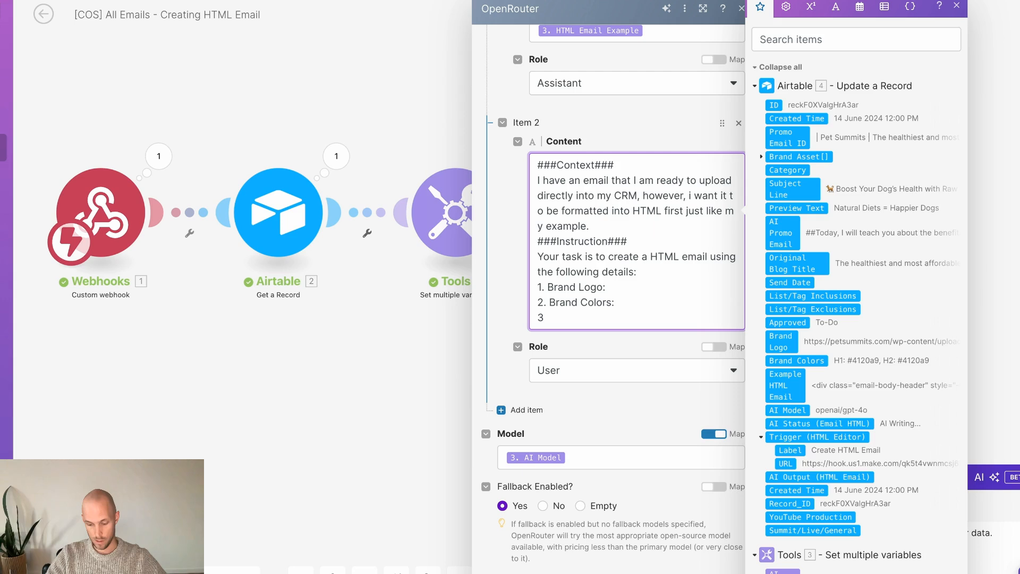
pyautogui.write('. This is the content fo')
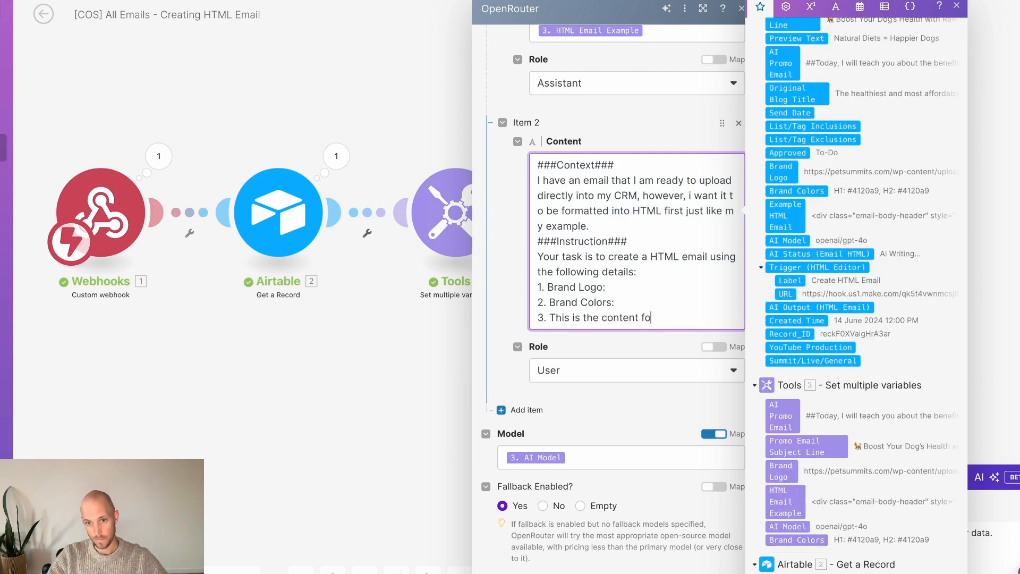
pyautogui.write('r the emai')
pyautogui.write('l:')
pyautogui.press('Return')
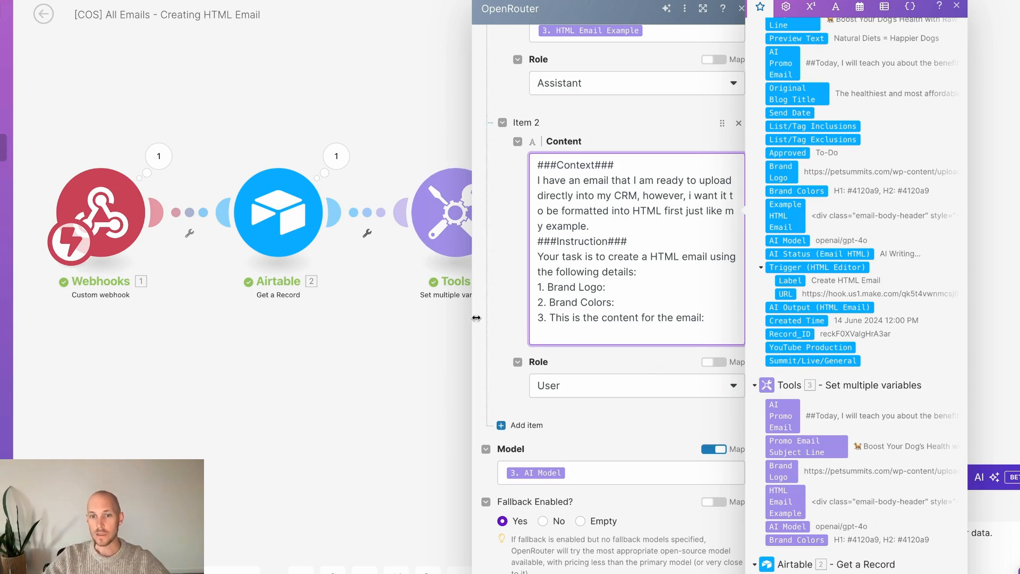
pyautogui.click(781, 415)
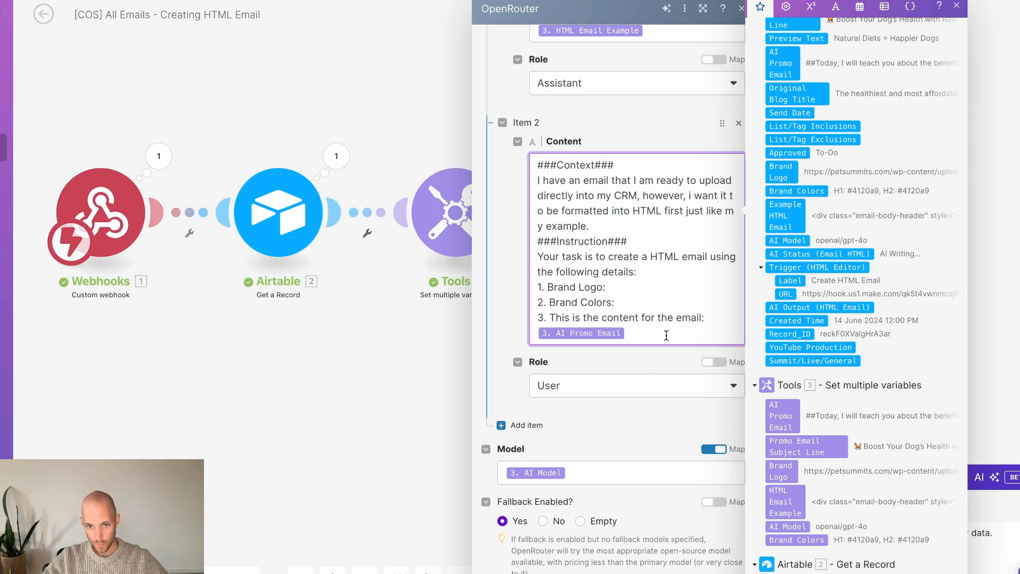
pyautogui.press('Return')
pyautogui.write('4. Subj')
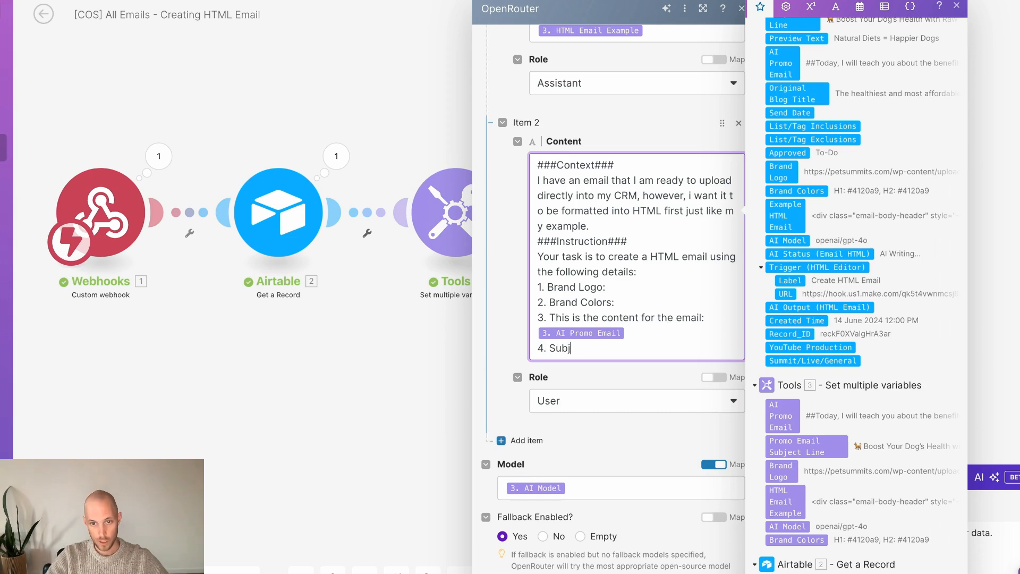
pyautogui.write('ect line:')
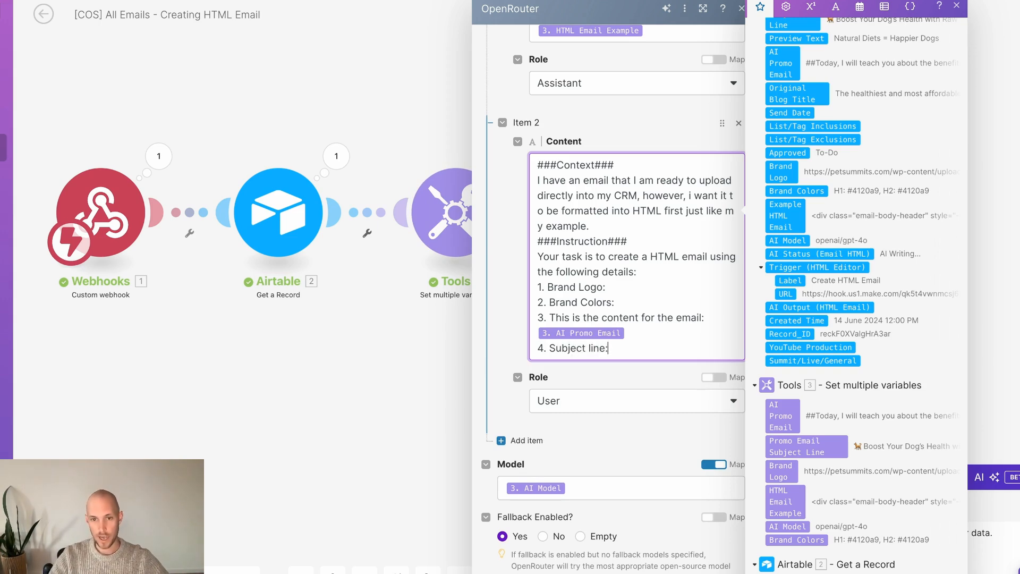
pyautogui.moveTo(611, 348); pyautogui.dragTo(471, 346)
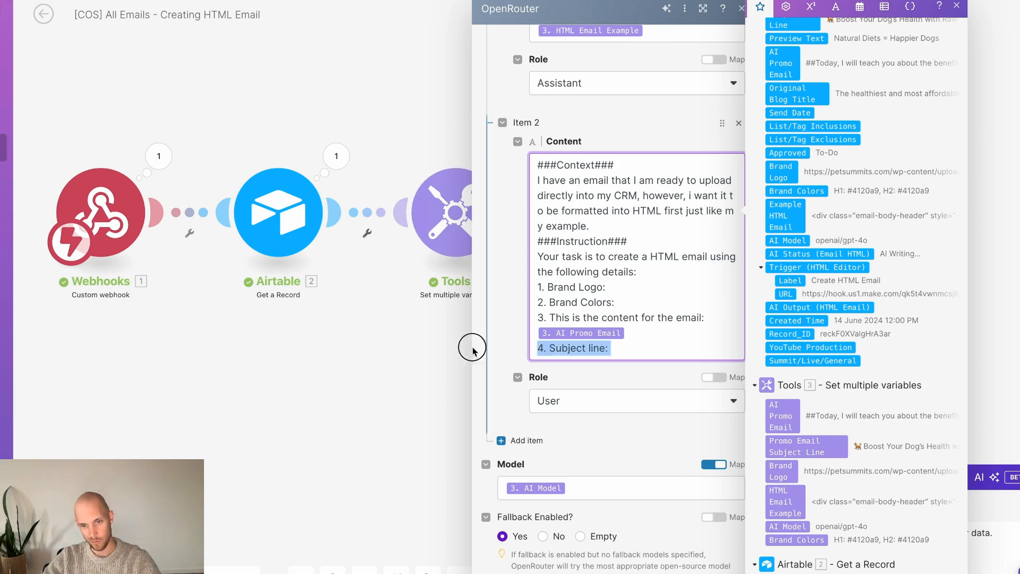
pyautogui.press('BackSpace')
pyautogui.press('BackSpace')
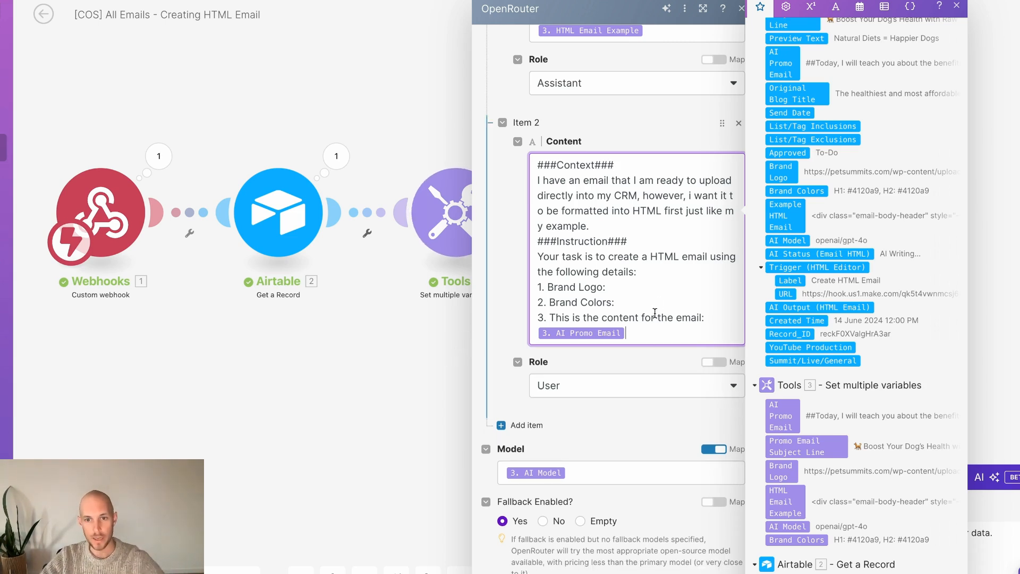
# Insert the Tools module's Brand Logo and Brand Colors variables after their matching labels in the instruction list.
pyautogui.click(625, 289)
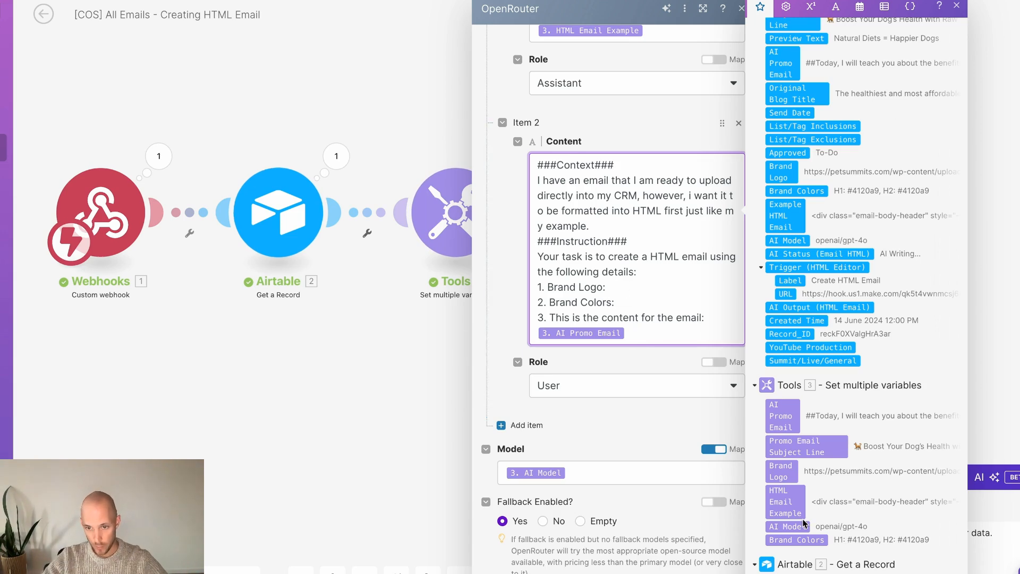
pyautogui.click(782, 470)
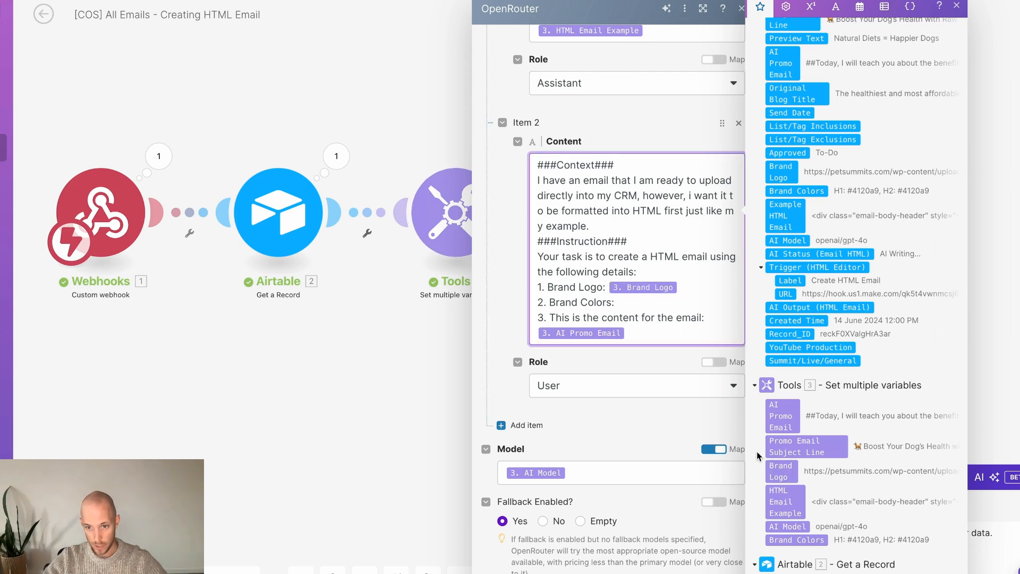
pyautogui.press('Down')
pyautogui.click(796, 539)
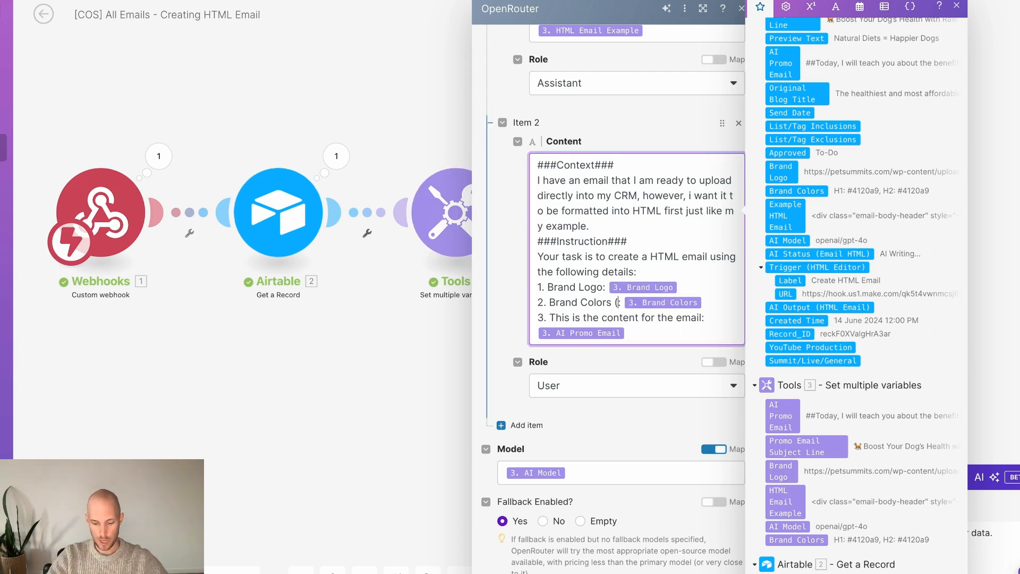
# Add the note "(H1 = heading 1, H2 = heading 2" after the Brand Colors label, before its colon.
pyautogui.click(612, 303)
pyautogui.write('(H1')
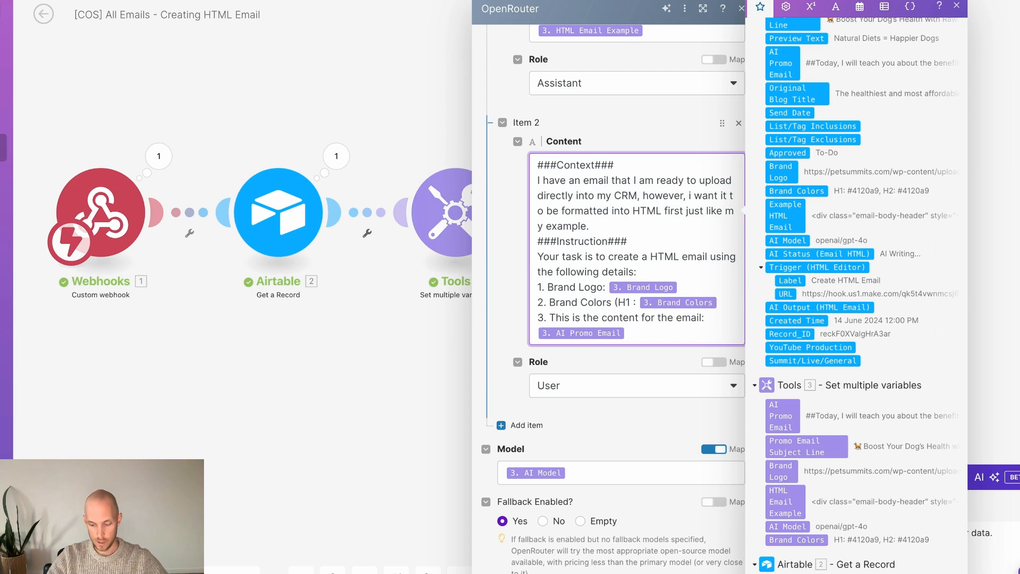
pyautogui.write(' = heading 1, H2')
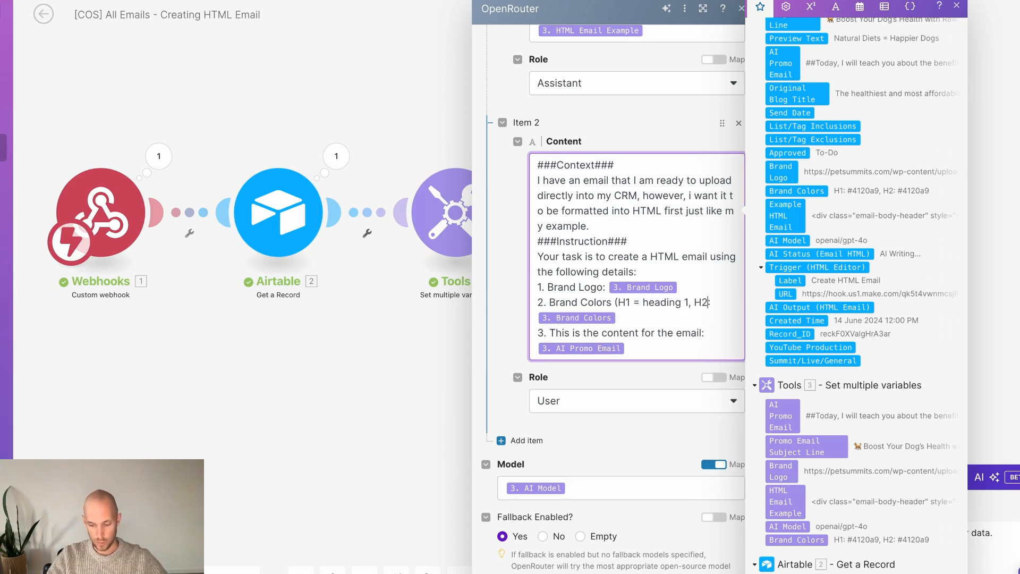
pyautogui.write(' = heading 2')
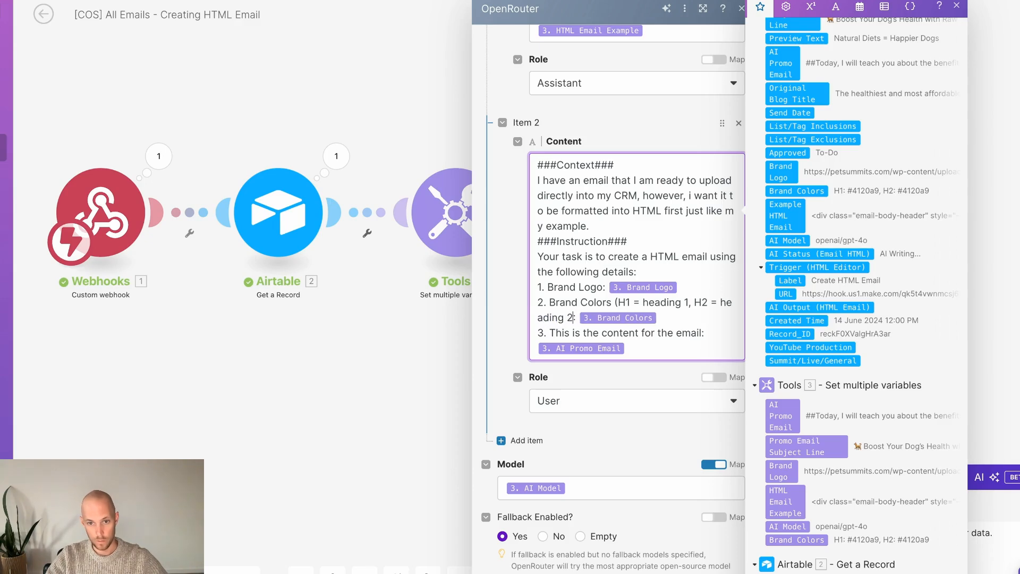
pyautogui.scroll(-2, 685, 243)
pyautogui.click(686, 243)
pyautogui.scroll(2, 638, 241)
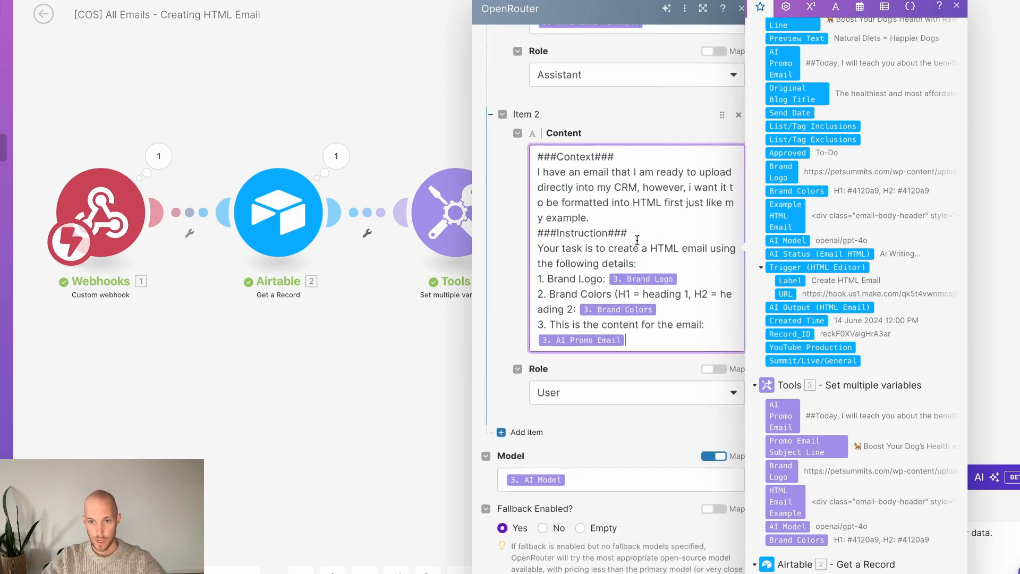
pyautogui.scroll(-1, 636, 239)
pyautogui.scroll(2, 631, 235)
pyautogui.click(505, 251)
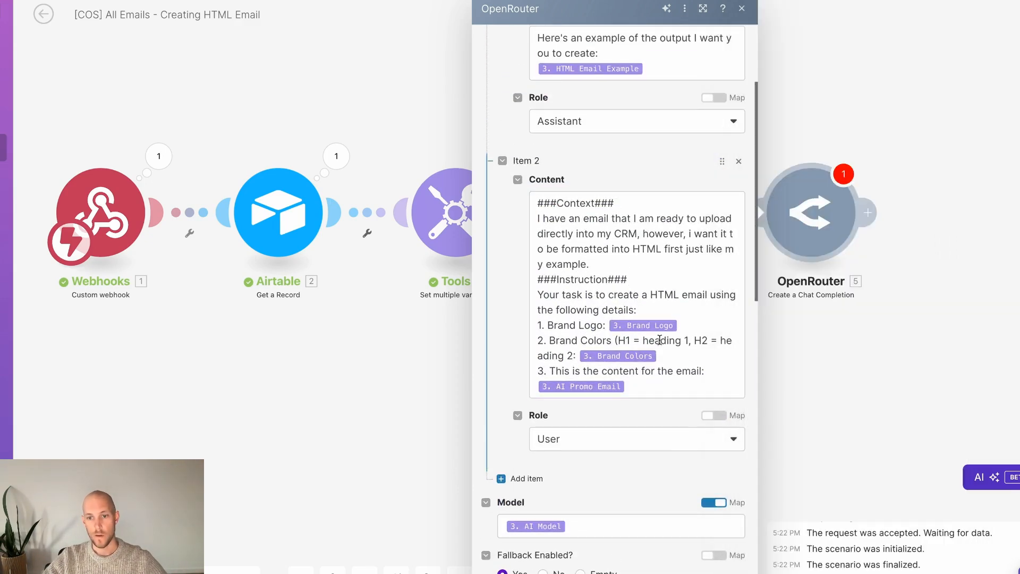
# End the AI Promo Email line with a period and add "Your output should just be the final html." on a new line.
pyautogui.click(655, 395)
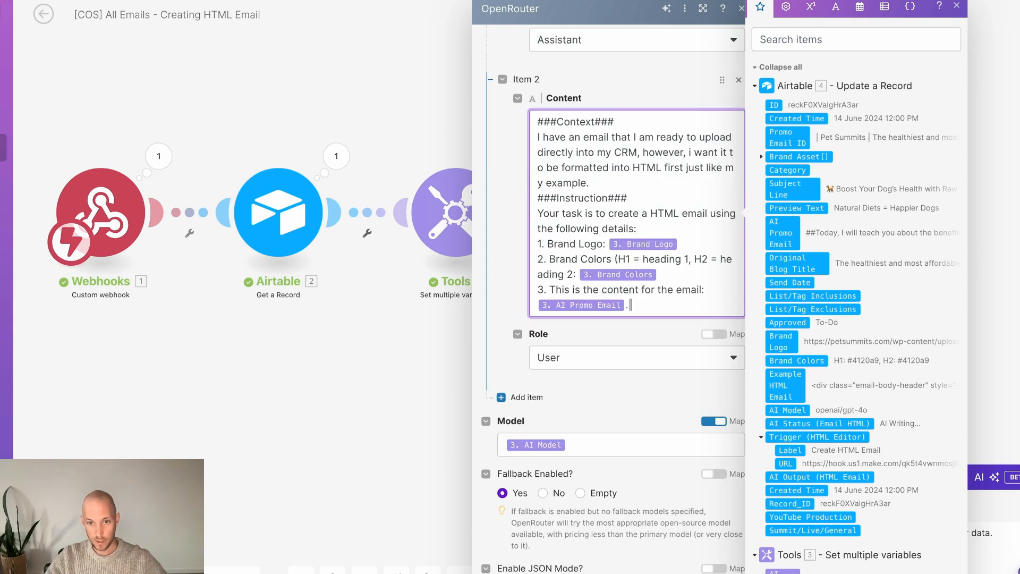
pyautogui.press('Return')
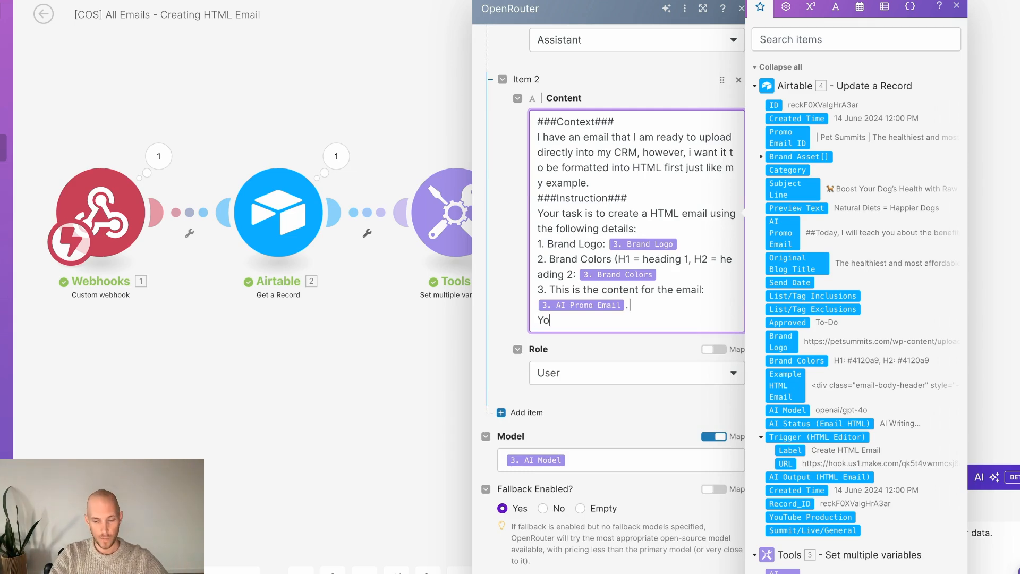
pyautogui.write('Your output s')
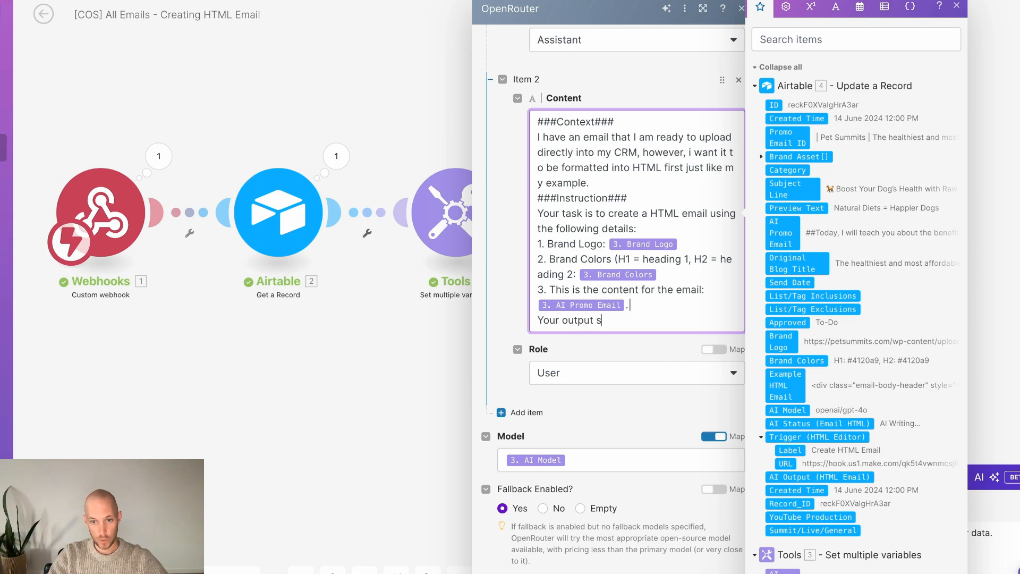
pyautogui.write('hould just be th')
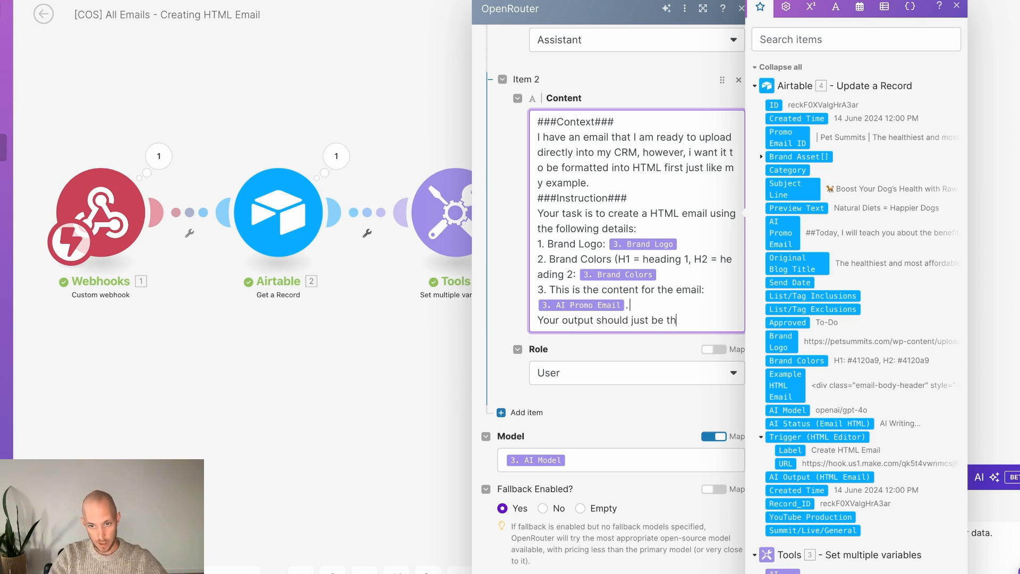
pyautogui.write('e final html. ')
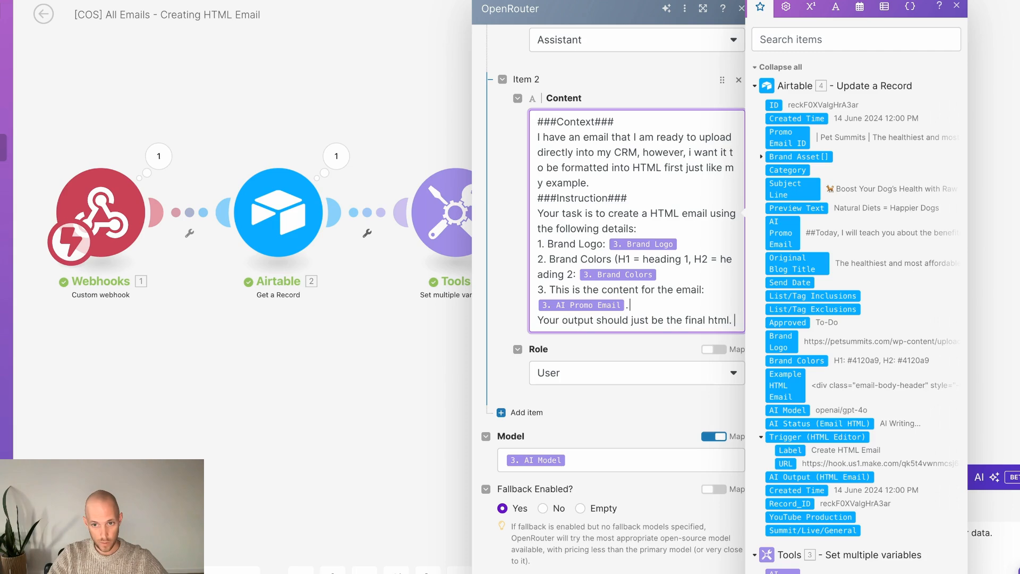
# Append "You do not need to describe it or add any context to the output." to the prompt and save the OpenRouter module.
pyautogui.write('You doonot n')
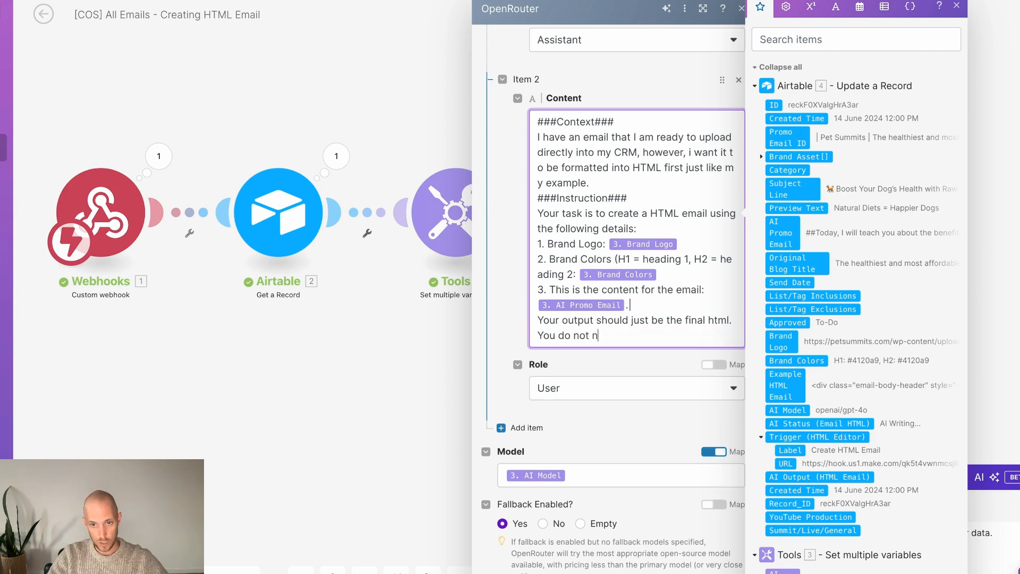
pyautogui.write('eed to describe it or add any')
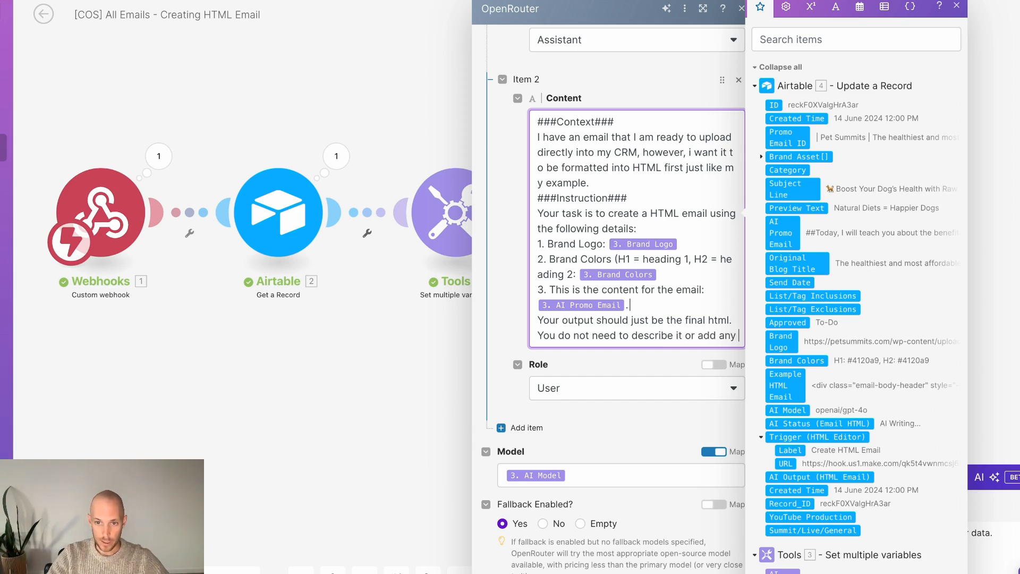
pyautogui.write('context to the output.')
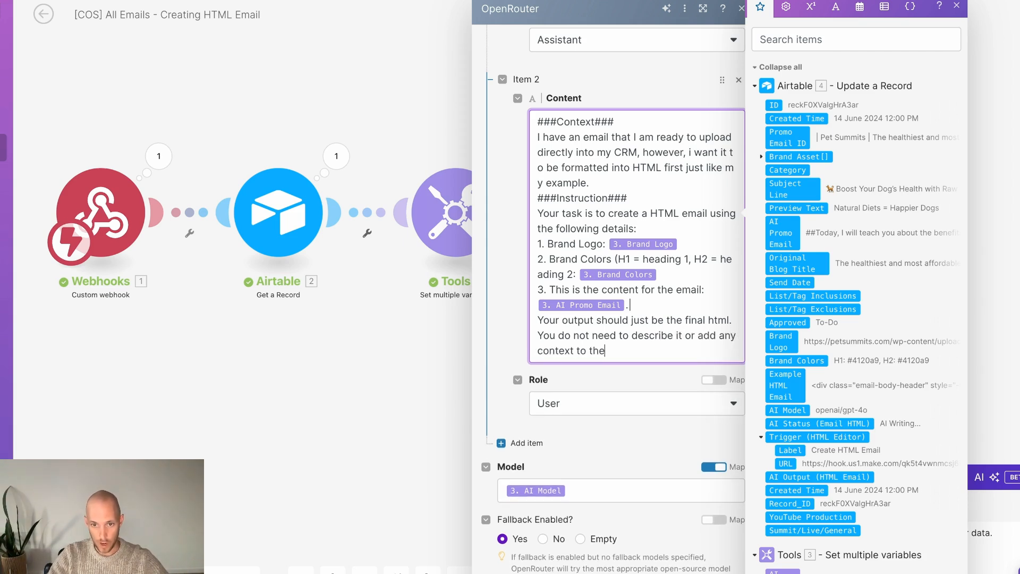
pyautogui.click(512, 359)
pyautogui.scroll(-10, 505, 339)
pyautogui.click(773, 571)
pyautogui.scroll(-2, 753, 387)
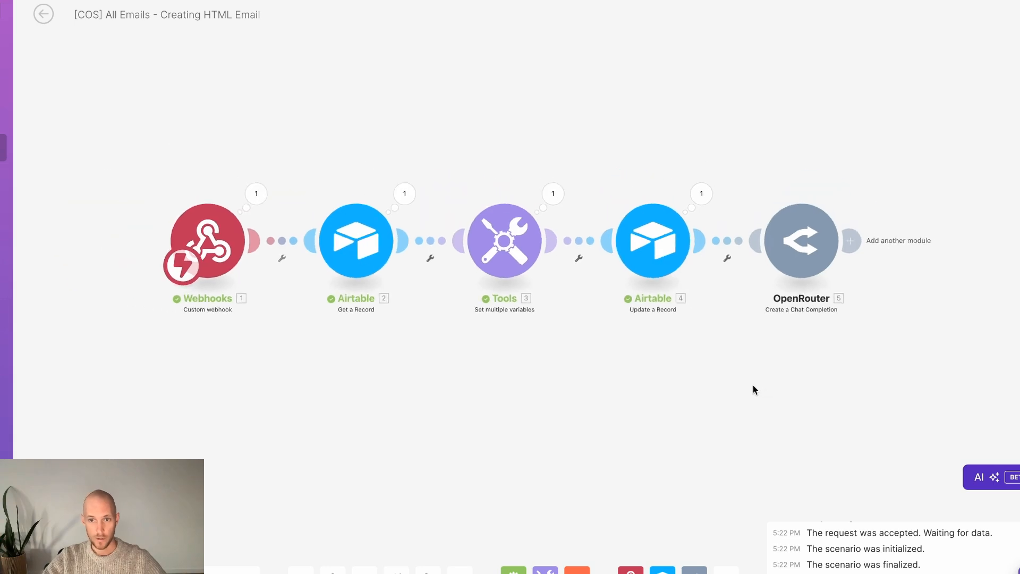
pyautogui.moveTo(753, 279); pyautogui.dragTo(572, 275)
pyautogui.click(670, 237)
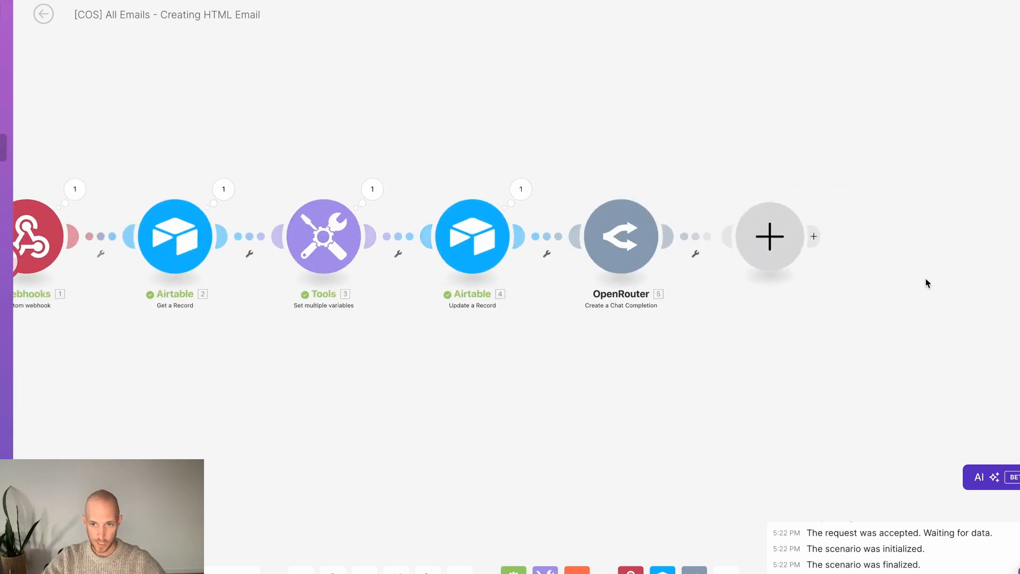
pyautogui.click(540, 502)
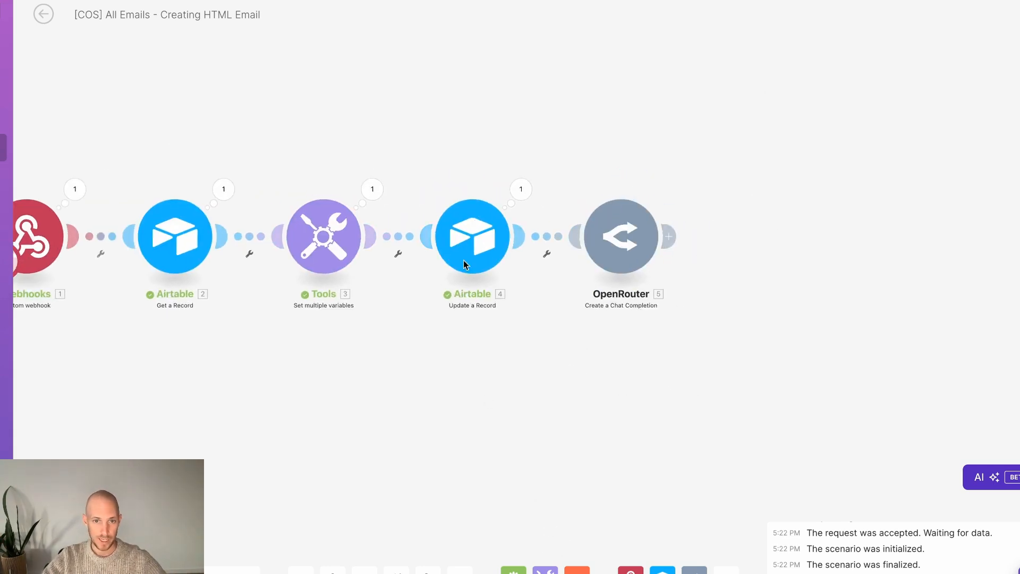
# Clone the Airtable Update a Record module and connect the copy after OpenRouter, keeping the original between Tools and OpenRouter.
pyautogui.rightClick(463, 260)
pyautogui.click(540, 337)
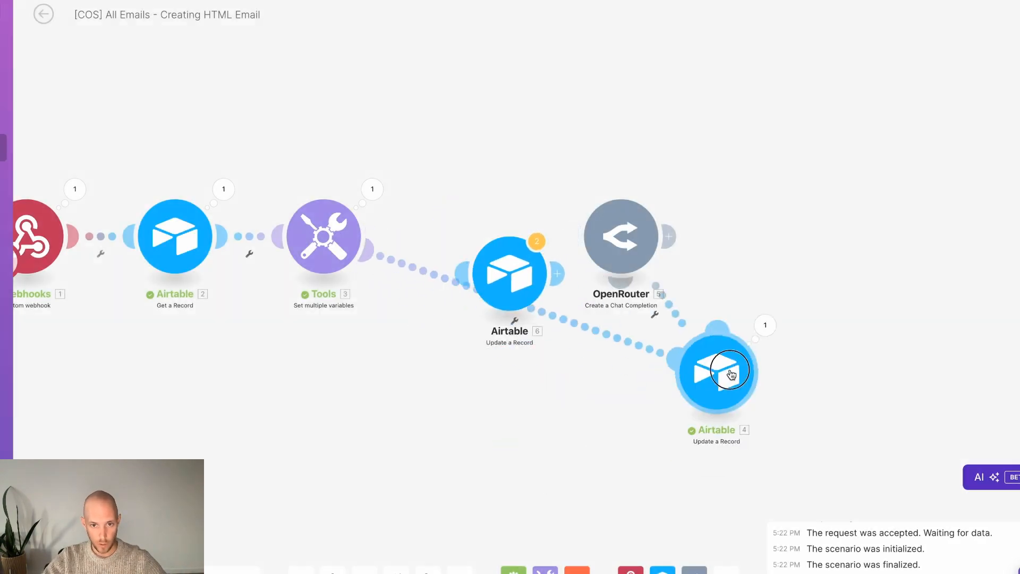
pyautogui.moveTo(731, 371)
pyautogui.mouseDown()
pyautogui.moveTo(470, 219)
pyautogui.moveTo(488, 242)
pyautogui.mouseUp()
pyautogui.moveTo(524, 290)
pyautogui.mouseDown()
pyautogui.moveTo(734, 389)
pyautogui.moveTo(765, 255)
pyautogui.moveTo(785, 266)
pyautogui.mouseUp()
# Set AI Status (Email HTML) to AI Complete in the cloned Airtable Update a Record module.
pyautogui.click(786, 268)
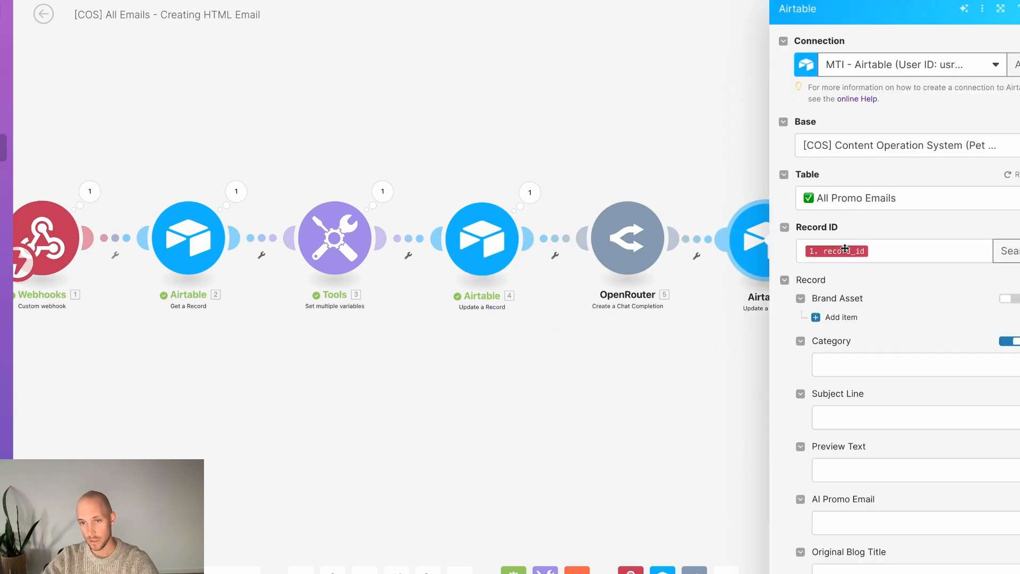
pyautogui.scroll(-12, 845, 248)
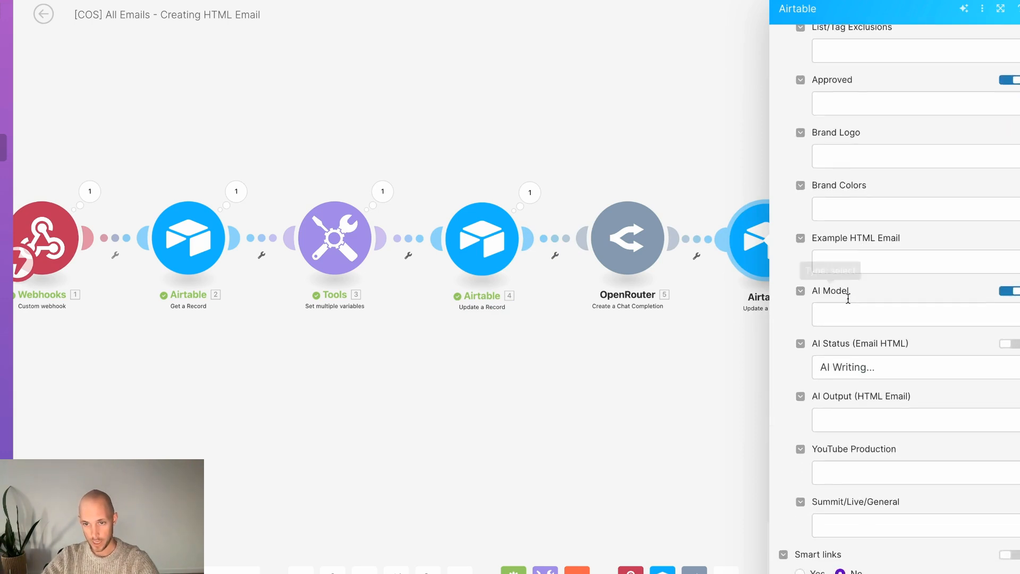
pyautogui.scroll(-2, 848, 299)
pyautogui.click(852, 260)
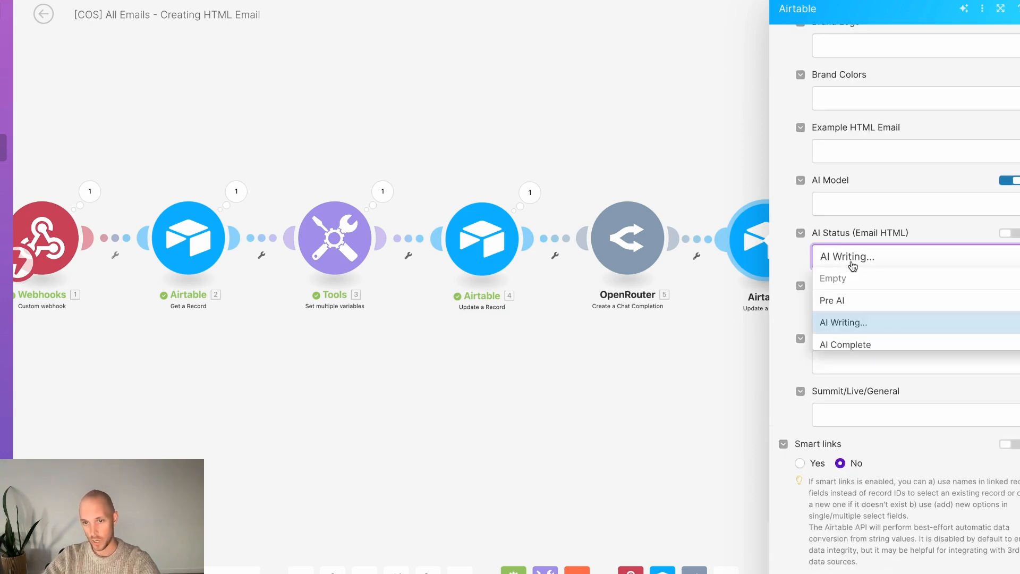
pyautogui.click(845, 344)
# Map OpenRouter's Choices[] Message Content to the AI Output (HTML Email) field and save the module.
pyautogui.click(850, 310)
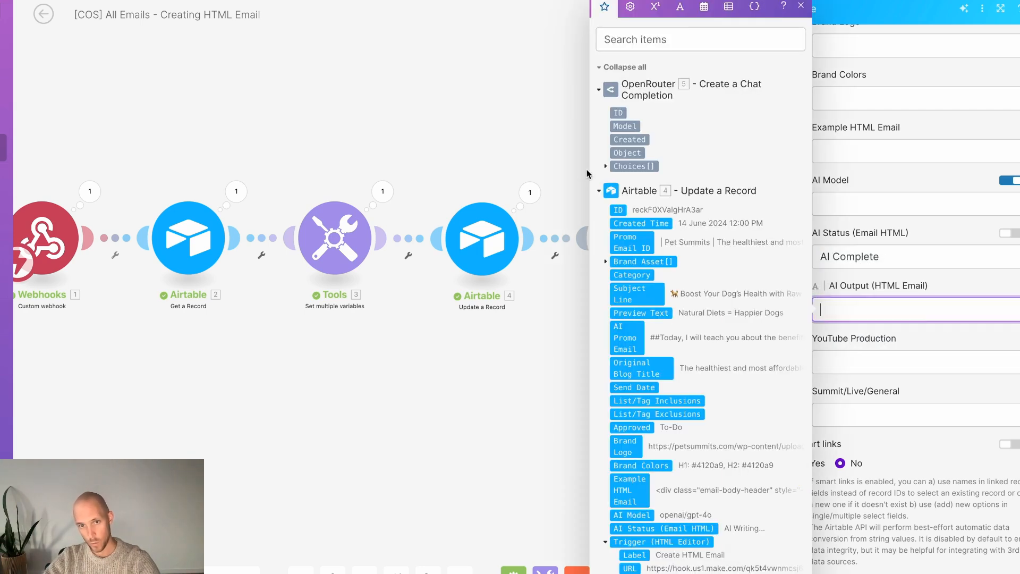
pyautogui.click(606, 167)
pyautogui.click(615, 180)
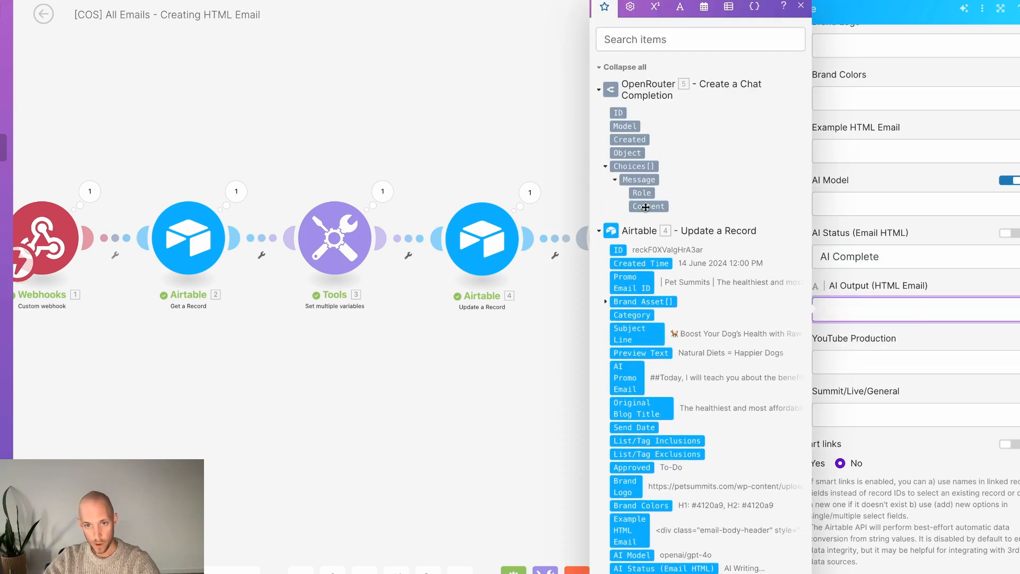
pyautogui.click(646, 207)
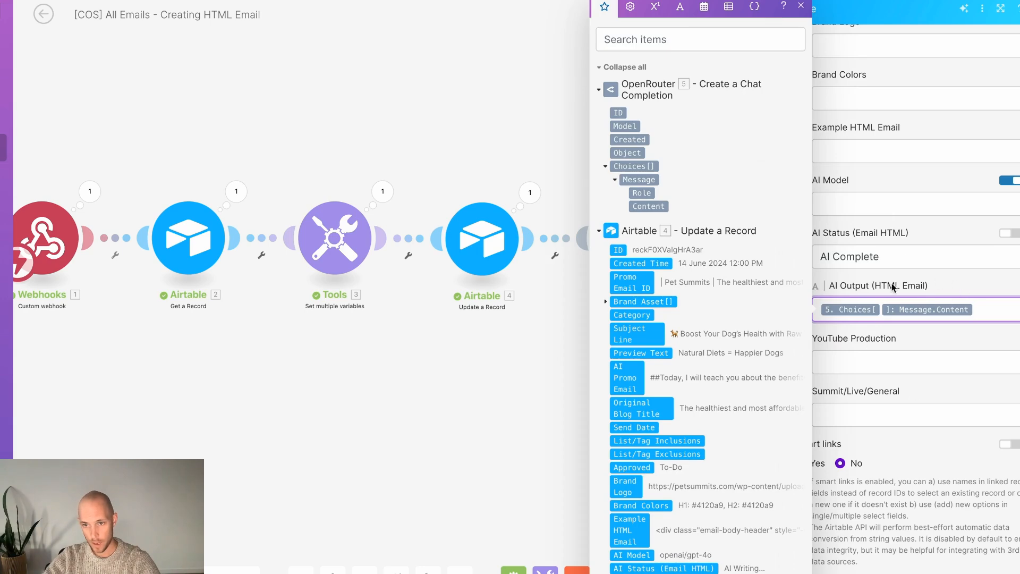
pyautogui.click(997, 326)
pyautogui.click(607, 473)
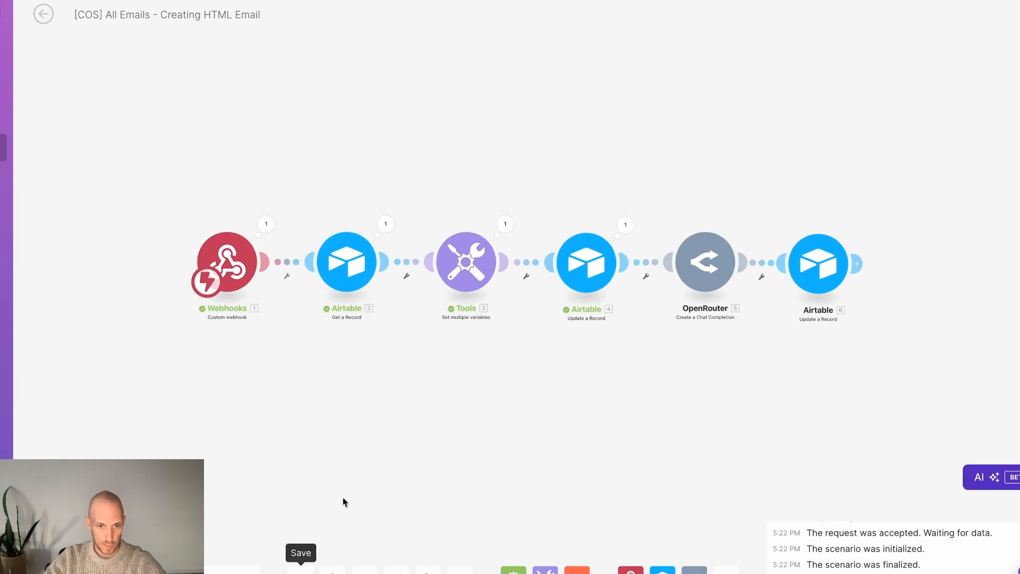
# Run the scenario and switch to the All Promo Emails table in Airtable.
pyautogui.click(434, 129)
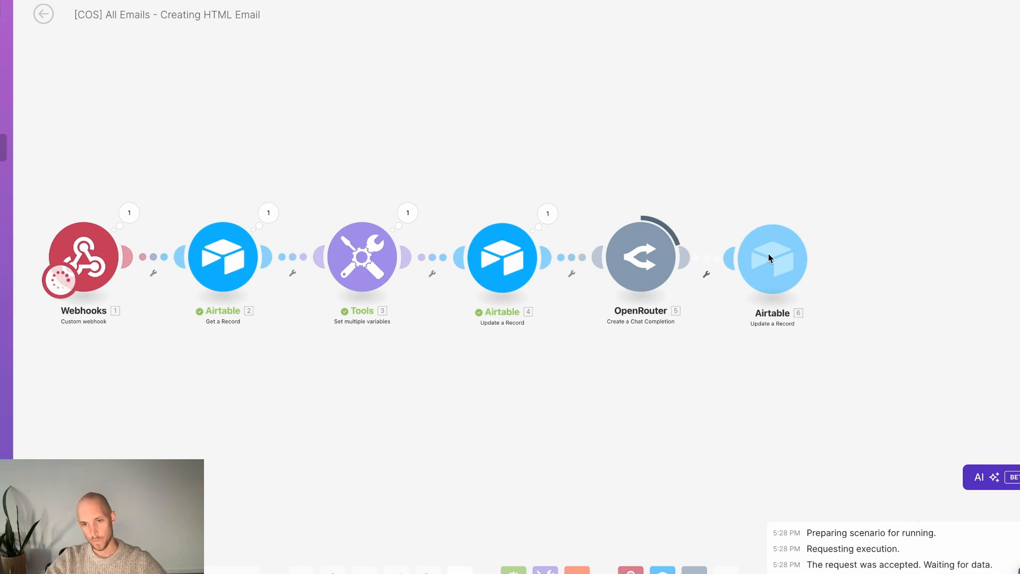
pyautogui.click(869, 214)
pyautogui.click(869, 214)
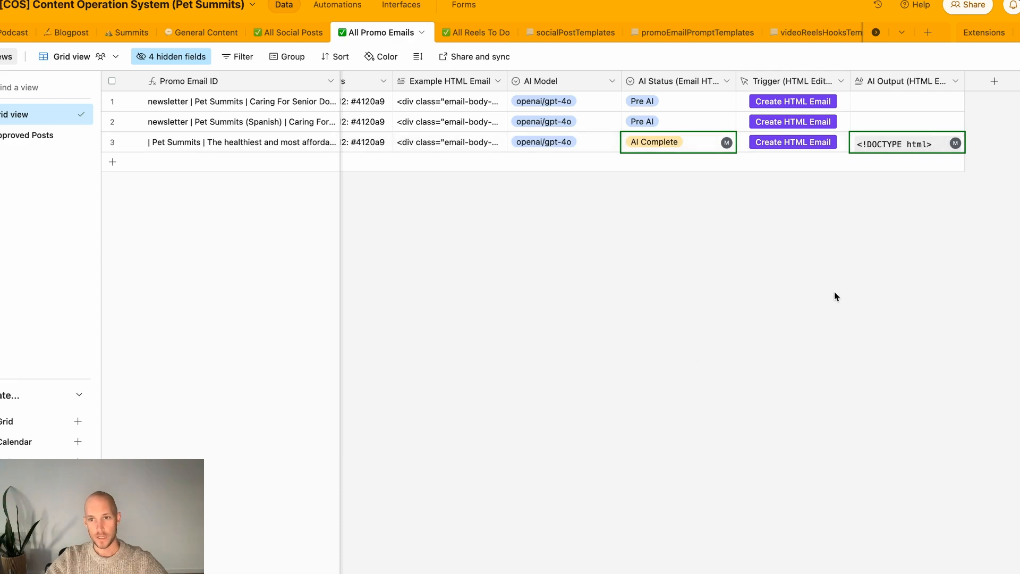
# Expand the third promo email record and examine the generated HTML in its AI Output (HTML Email) field.
pyautogui.click(955, 81)
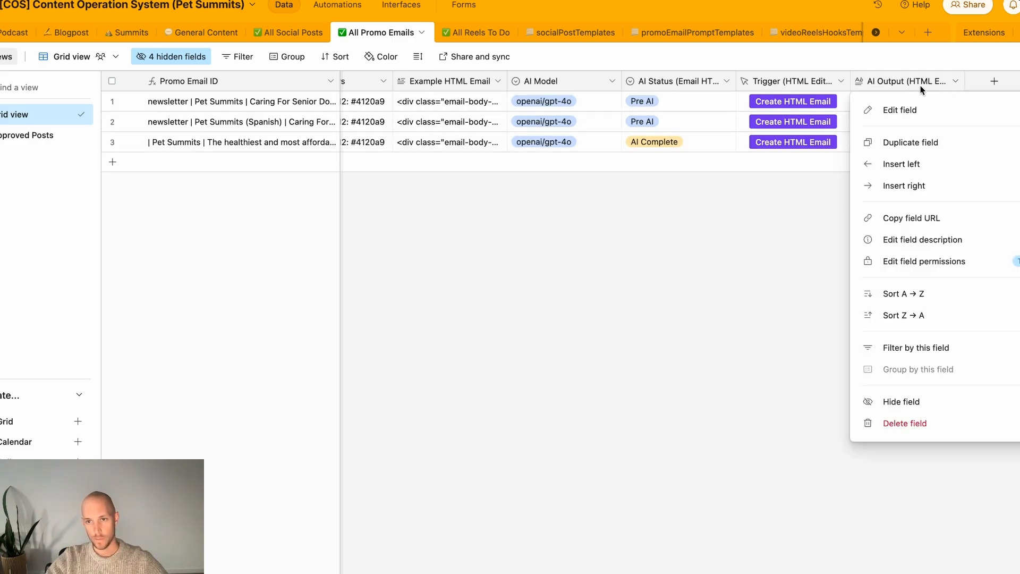
pyautogui.rightClick(879, 147)
pyautogui.click(773, 260)
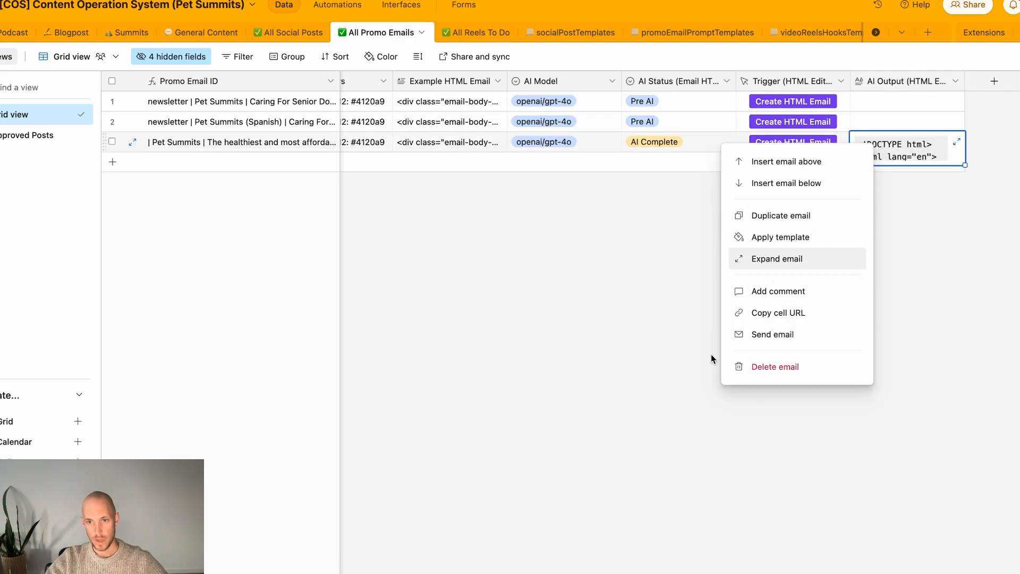
pyautogui.scroll(-20, 625, 323)
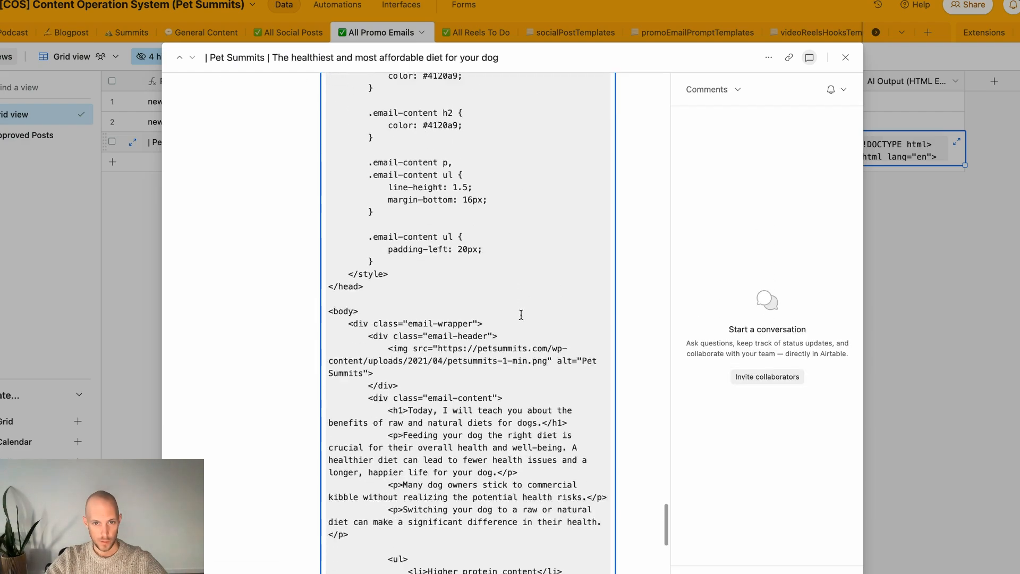
pyautogui.scroll(-2, 520, 315)
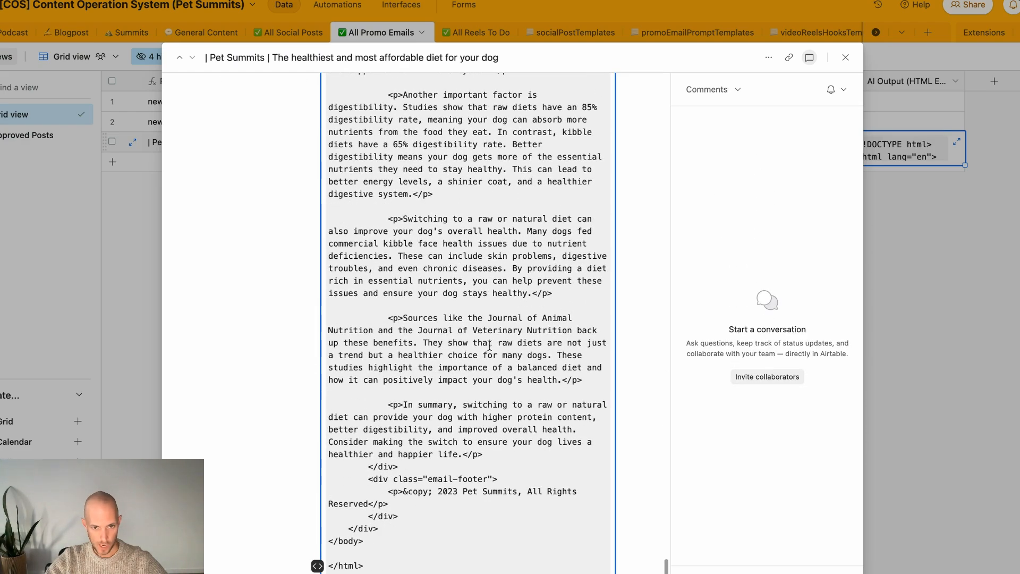
pyautogui.scroll(-2, 489, 346)
pyautogui.scroll(20, 505, 319)
pyautogui.scroll(-10, 522, 271)
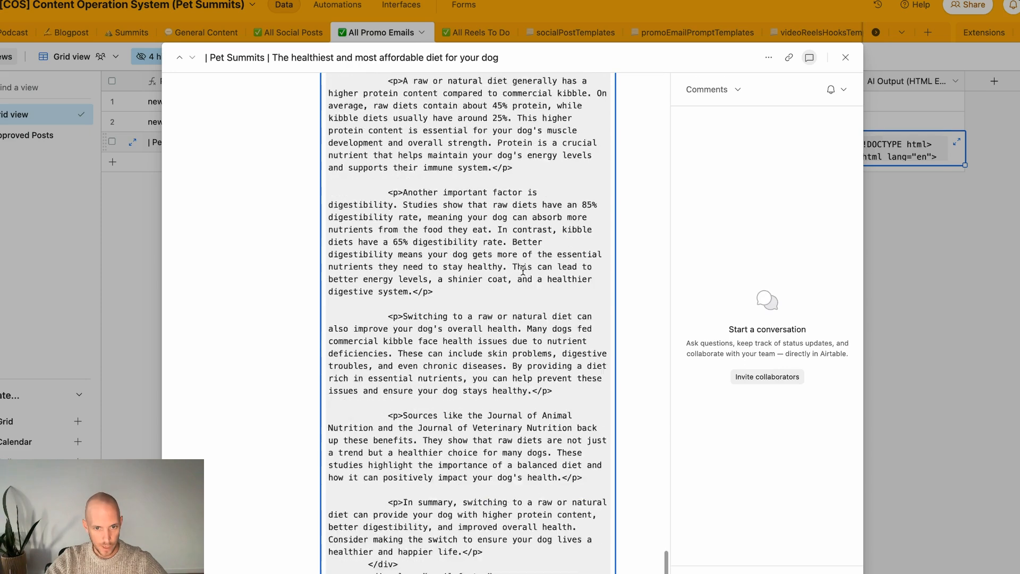
pyautogui.scroll(-4, 523, 271)
pyautogui.scroll(15, 523, 266)
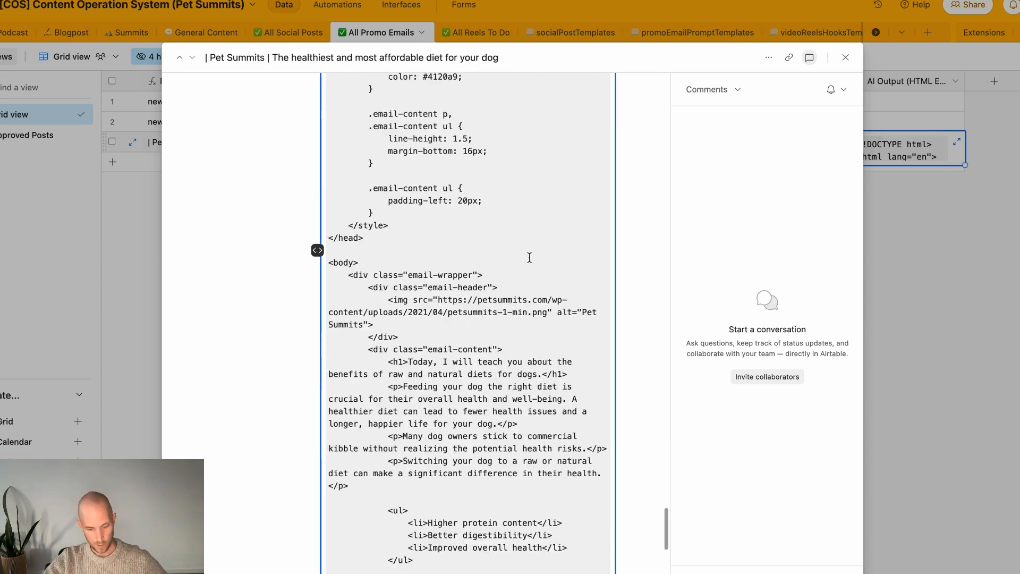
# Select all of the generated HTML in Airtable, switch to ConvertKit and start a new email template from imported code.
pyautogui.press('super+a')
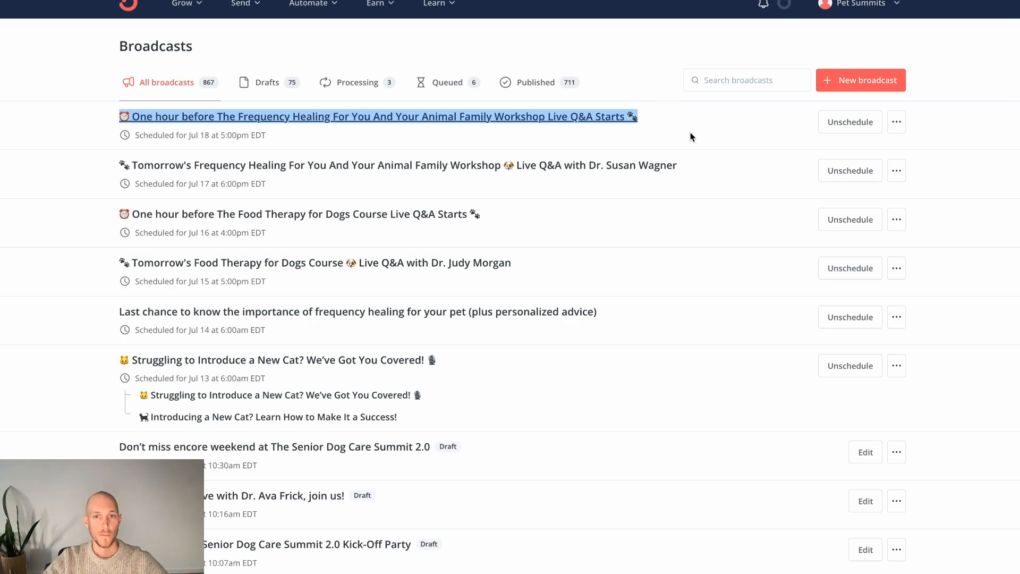
pyautogui.click(644, 55)
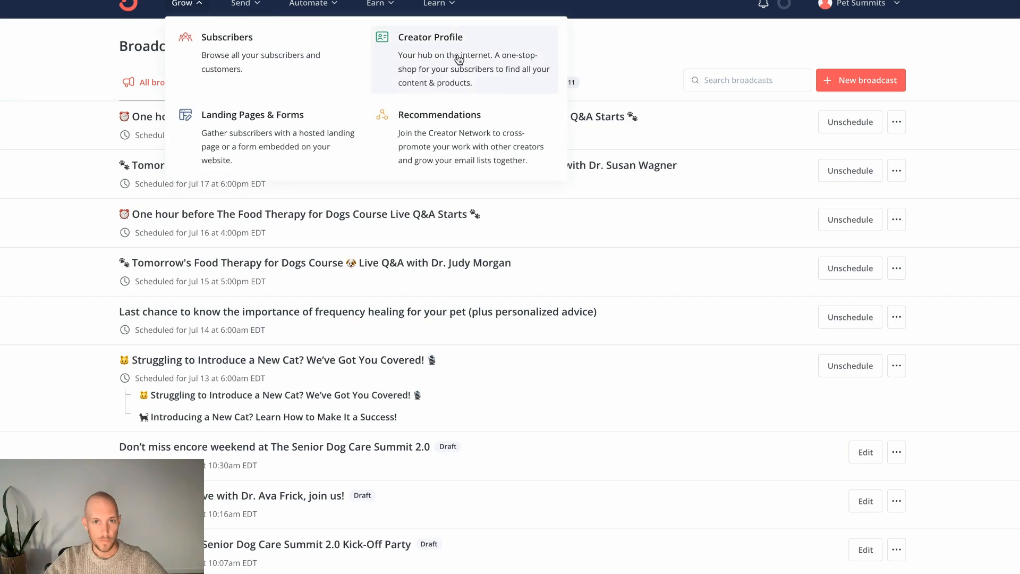
pyautogui.moveTo(242, 5)
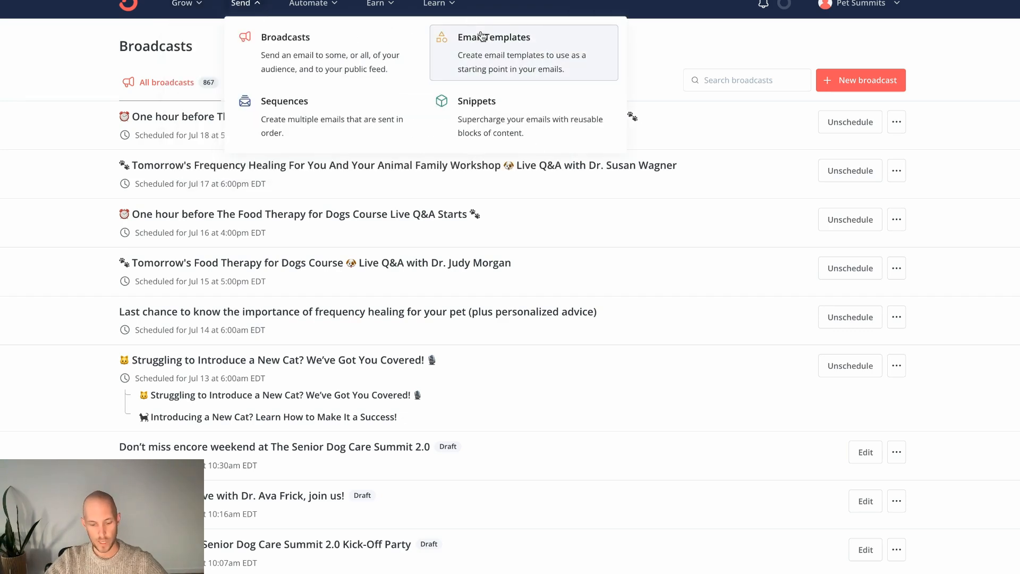
pyautogui.click(463, 81)
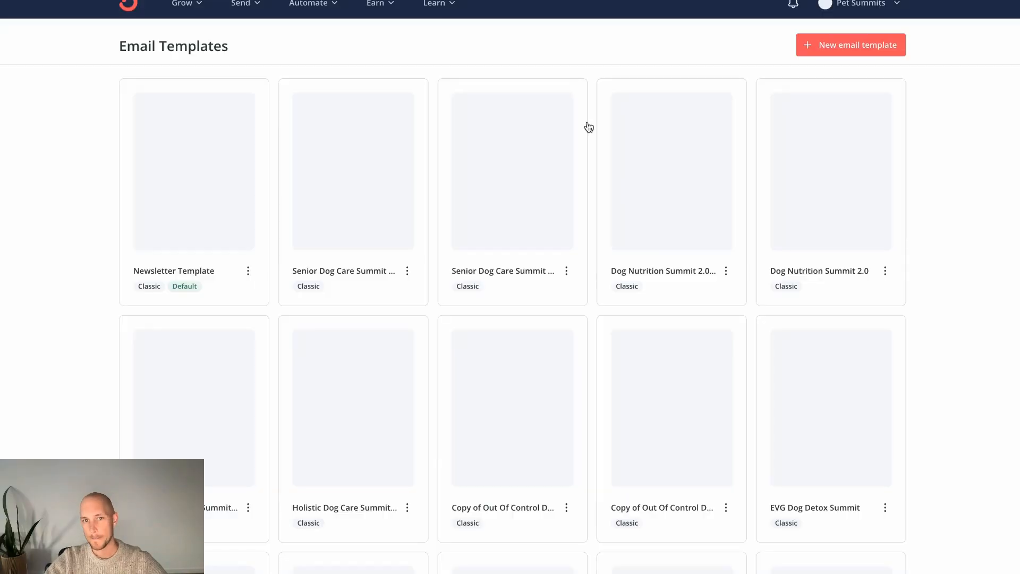
pyautogui.click(836, 44)
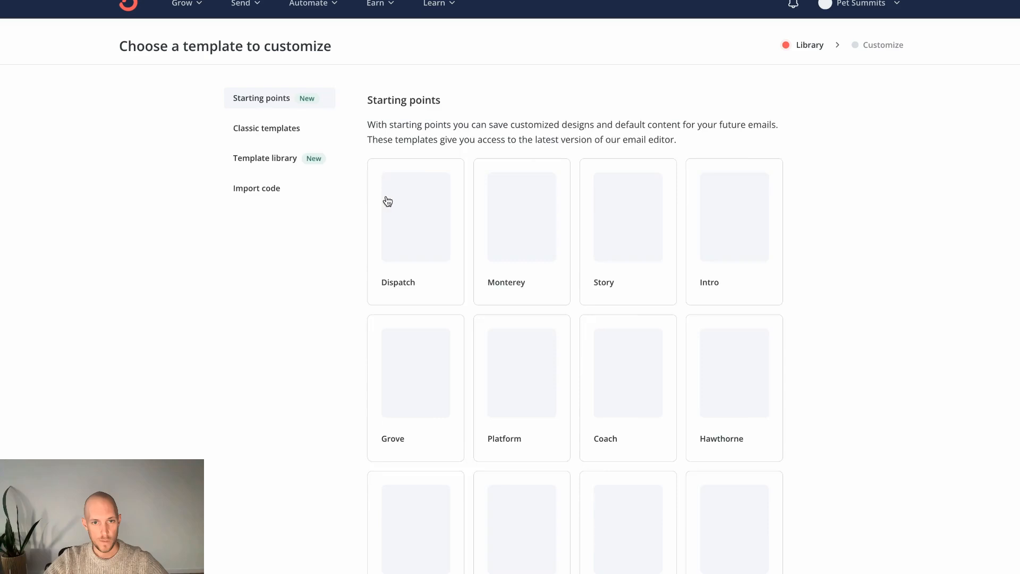
pyautogui.click(159, 189)
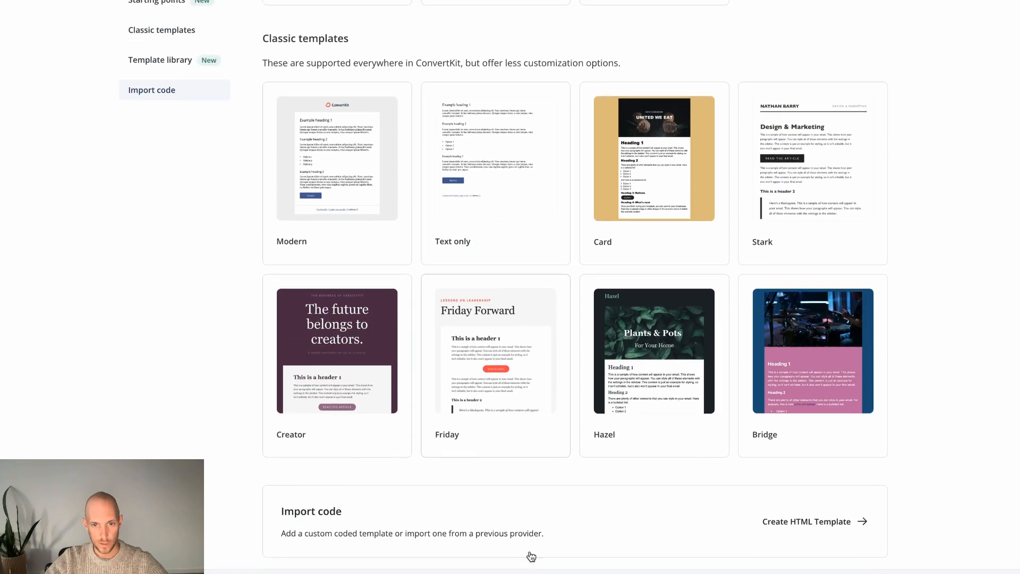
pyautogui.click(822, 533)
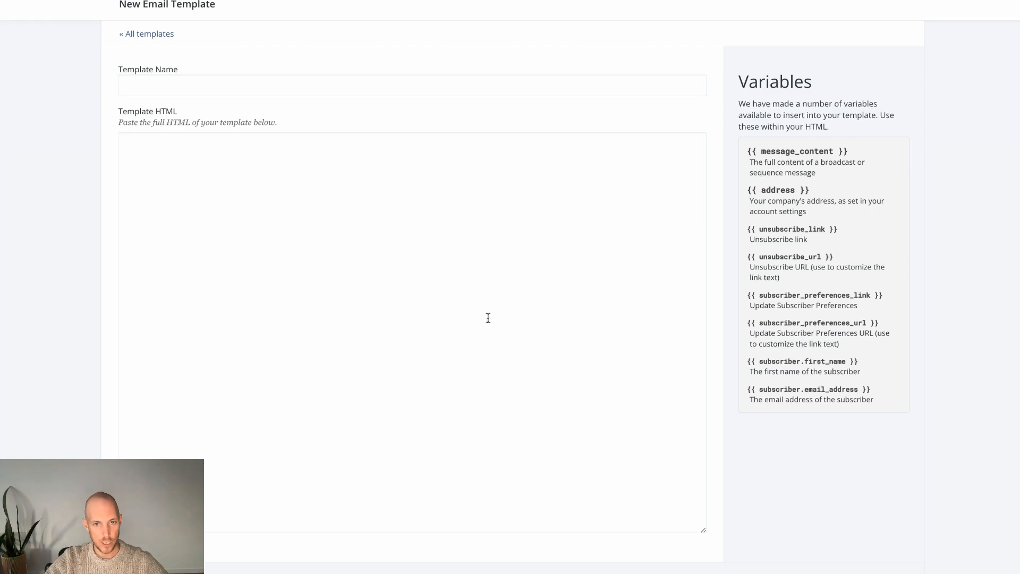
# Paste the generated HTML into the new ConvertKit template, name it Test and preview it.
pyautogui.click(350, 236)
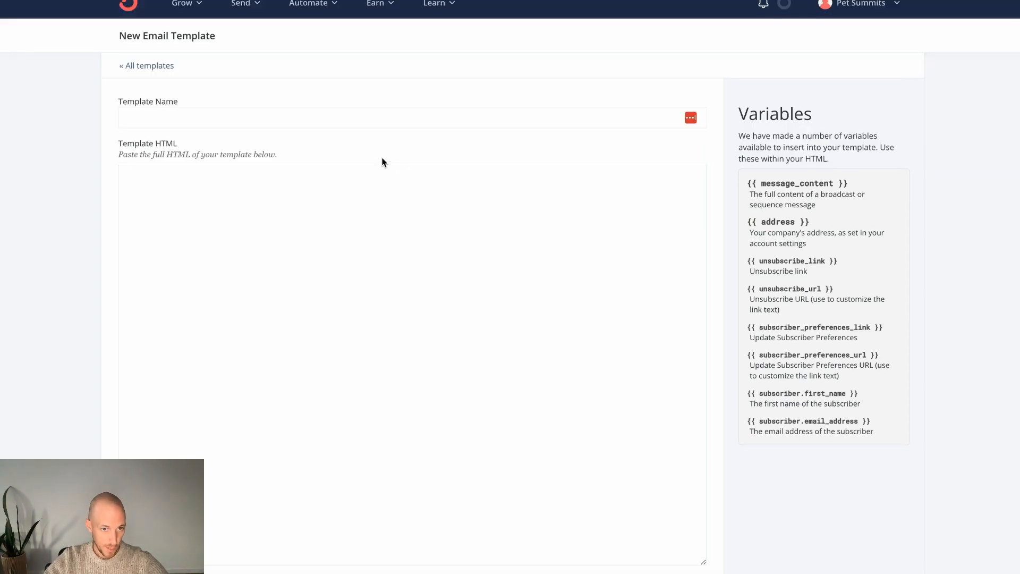
pyautogui.hotkey('ctrl', 'v')
pyautogui.scroll(15, 399, 225)
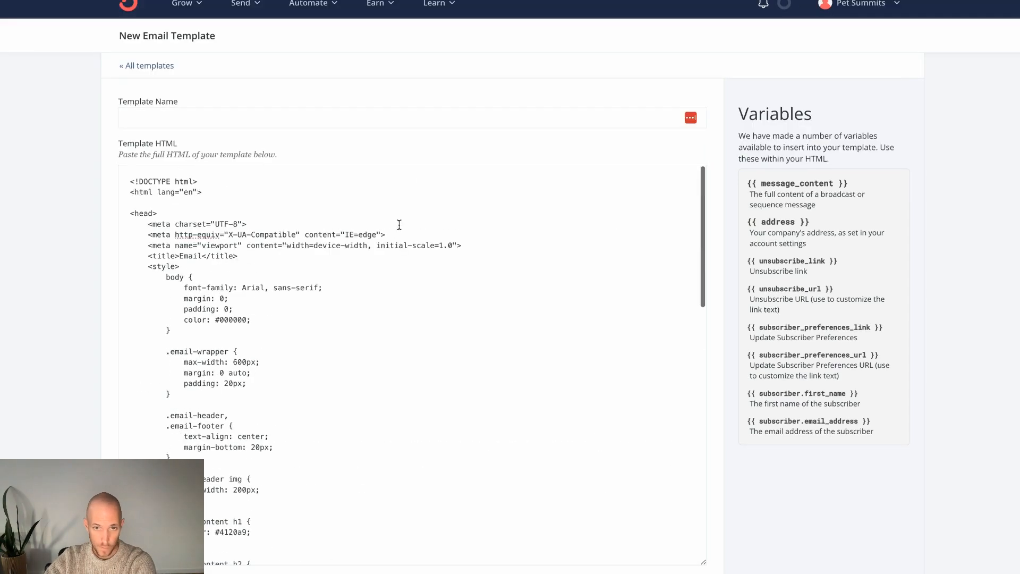
pyautogui.click(399, 117)
pyautogui.write('Tes')
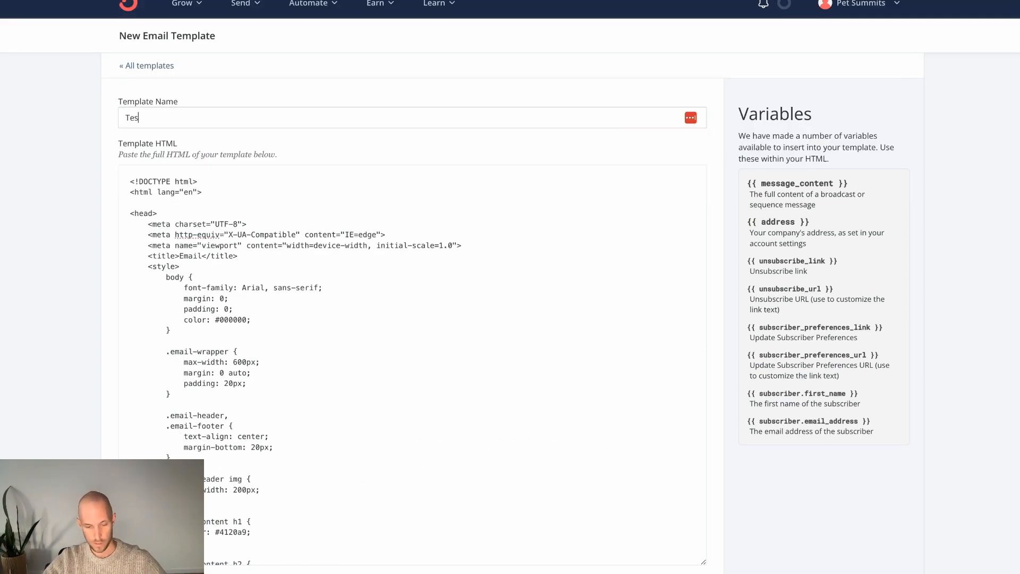
pyautogui.write('t')
pyautogui.scroll(-2, 585, 425)
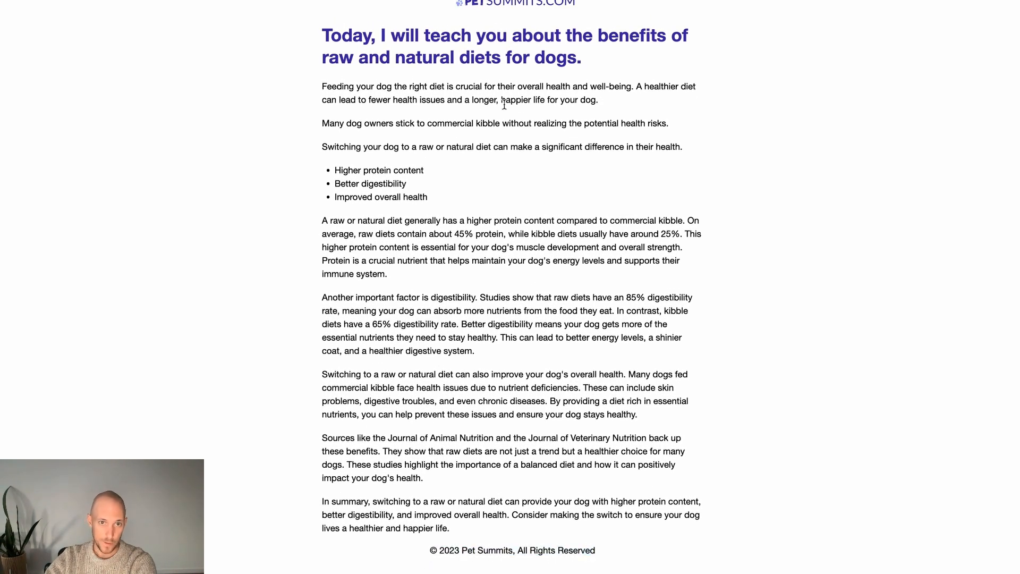
# Compare the previewed email's heading and footer with the header links and footer of the scheduled Frequency Healing workshop broadcast.
pyautogui.moveTo(423, 554); pyautogui.dragTo(616, 550)
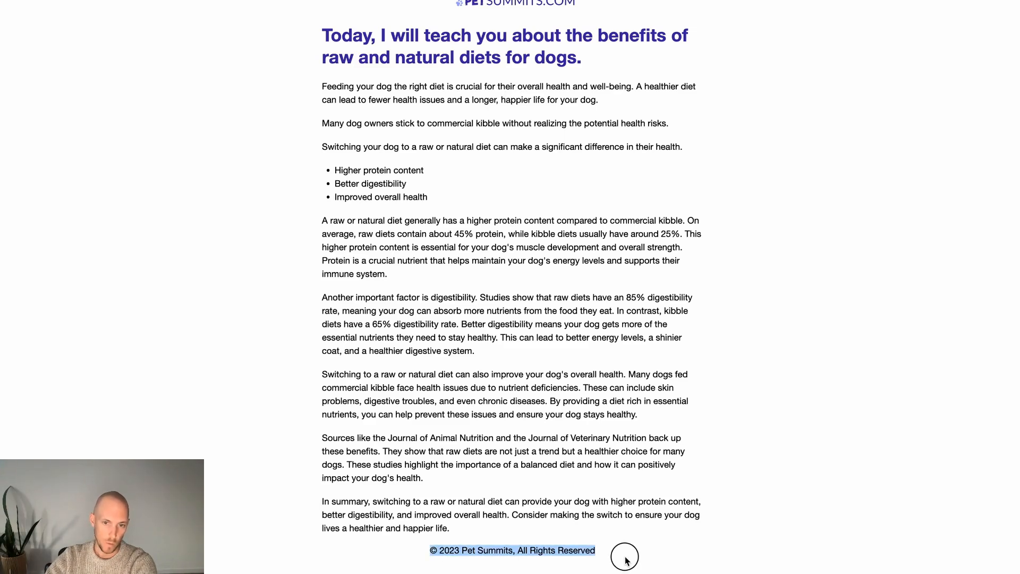
pyautogui.click(616, 548)
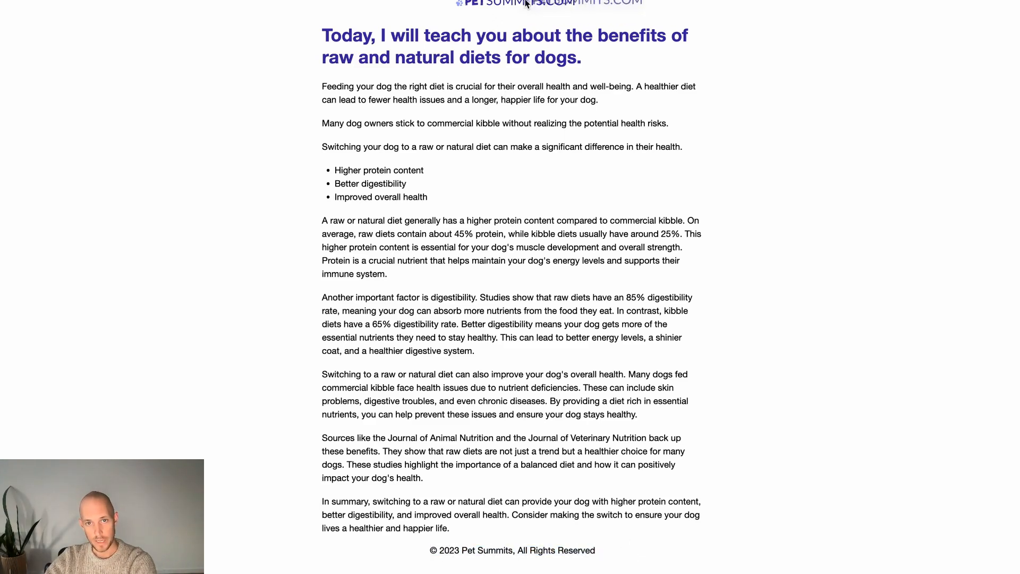
pyautogui.moveTo(308, 34); pyautogui.dragTo(585, 65)
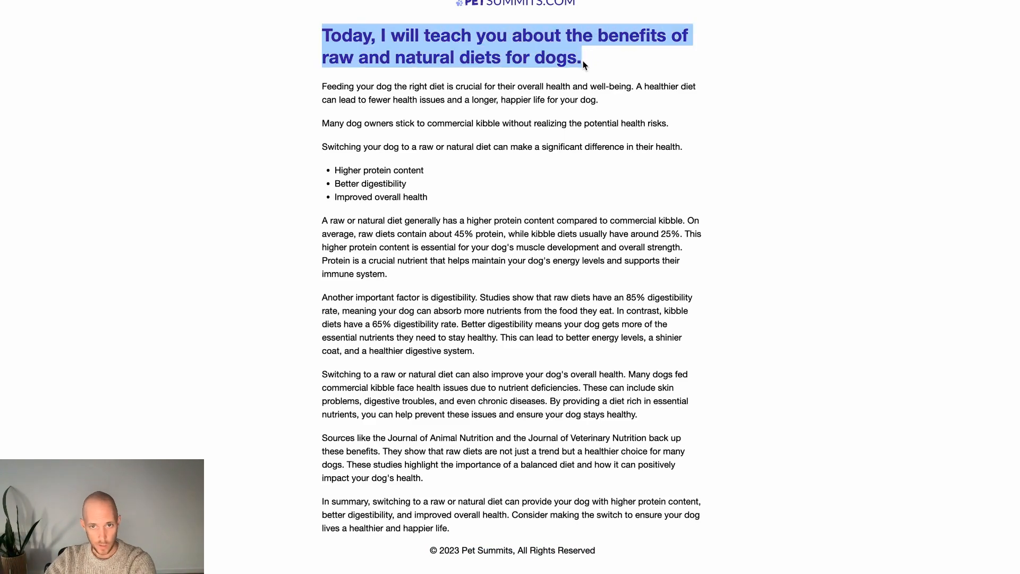
pyautogui.click(488, 57)
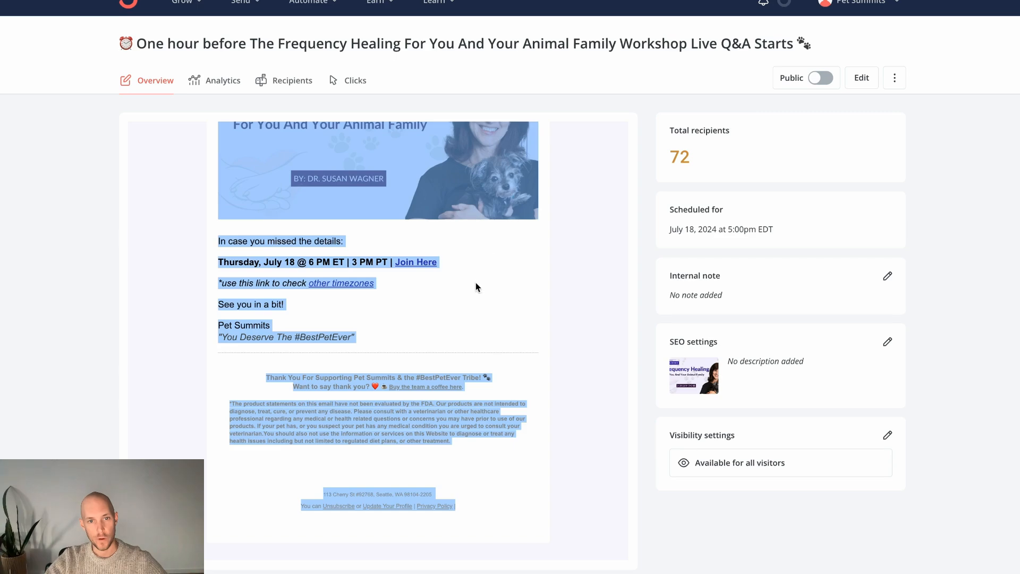
pyautogui.click(597, 243)
pyautogui.scroll(5, 317, 278)
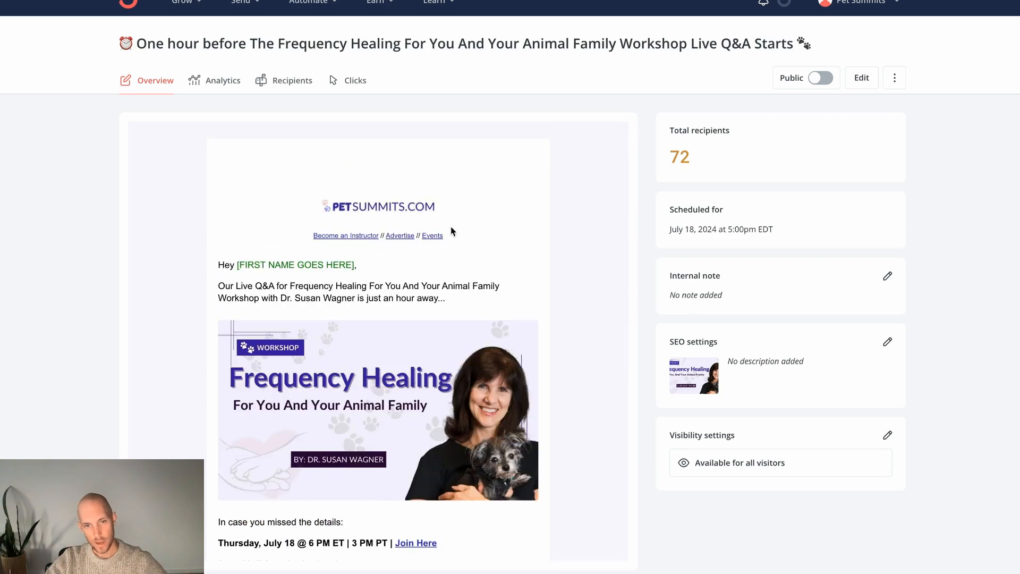
pyautogui.moveTo(297, 235); pyautogui.dragTo(458, 239)
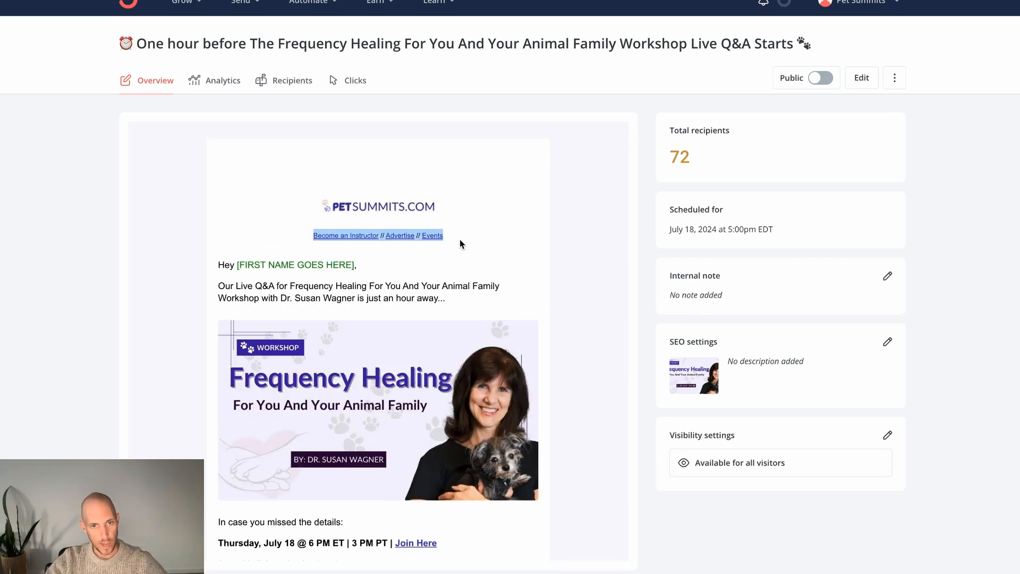
pyautogui.click(655, 248)
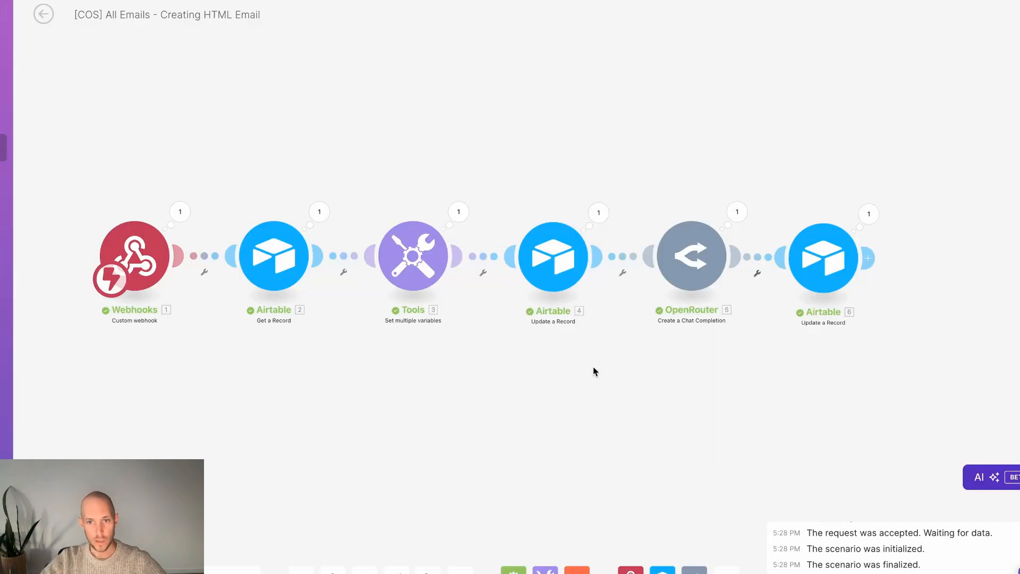
# Set the role of the first message in Make's OpenRouter module to User.
pyautogui.click(692, 256)
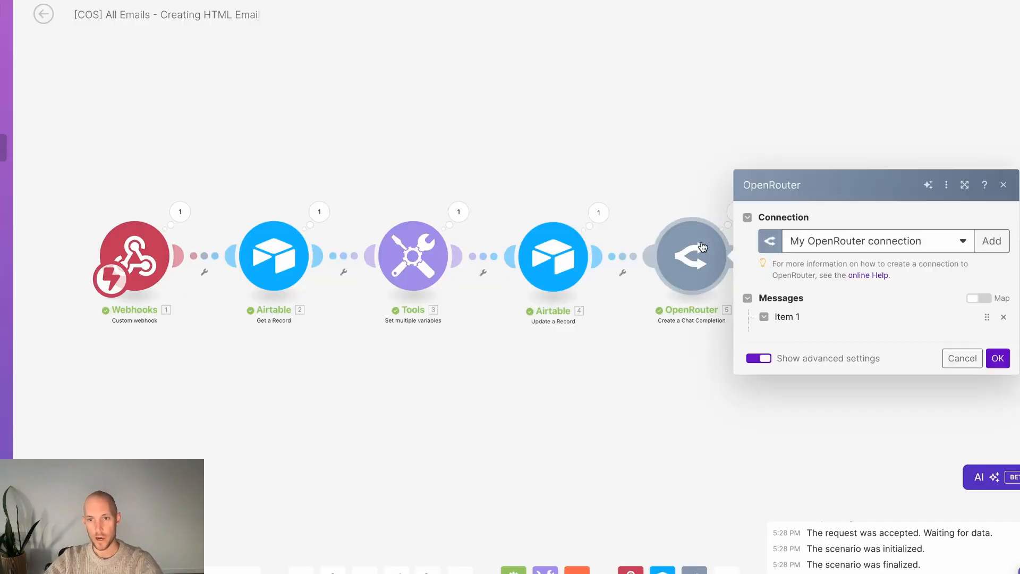
pyautogui.click(907, 261)
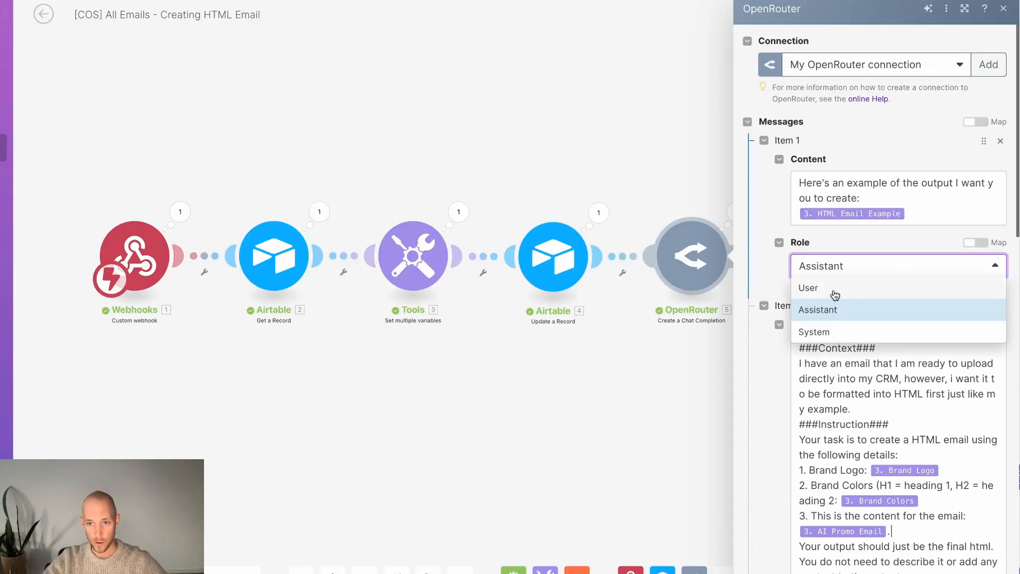
pyautogui.click(833, 293)
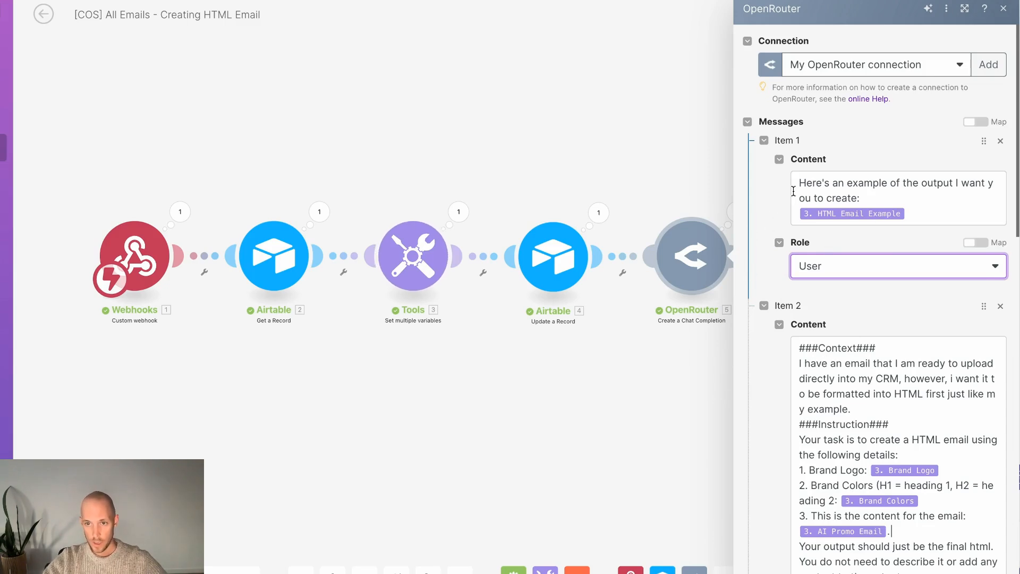
# Extend the first message's instruction with "in the next prompt. Take note of the extra links under the logo and also the content in the footer".
pyautogui.click(859, 198)
pyautogui.write('in the next')
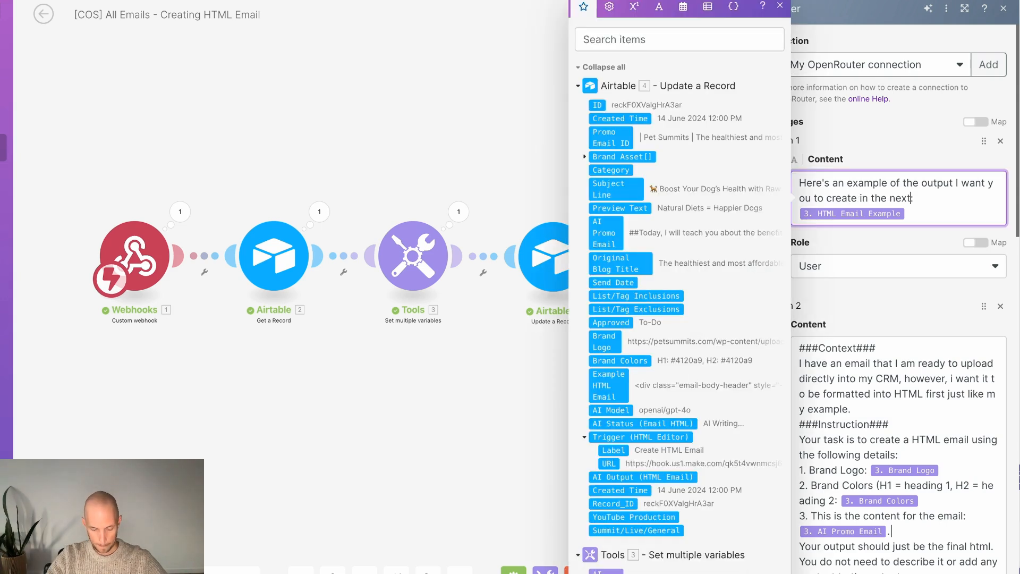
pyautogui.write(' prompt')
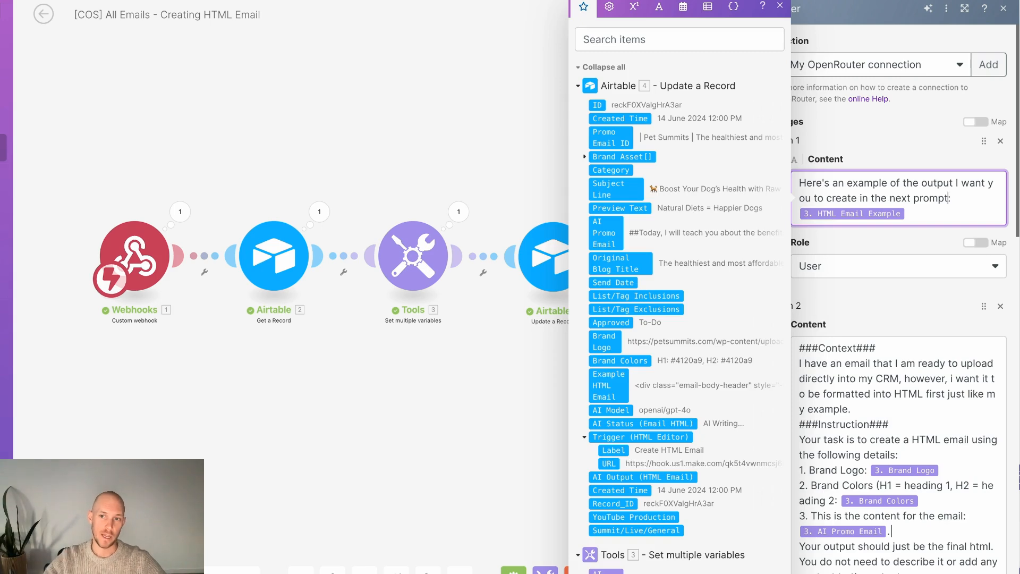
pyautogui.write('. Take not')
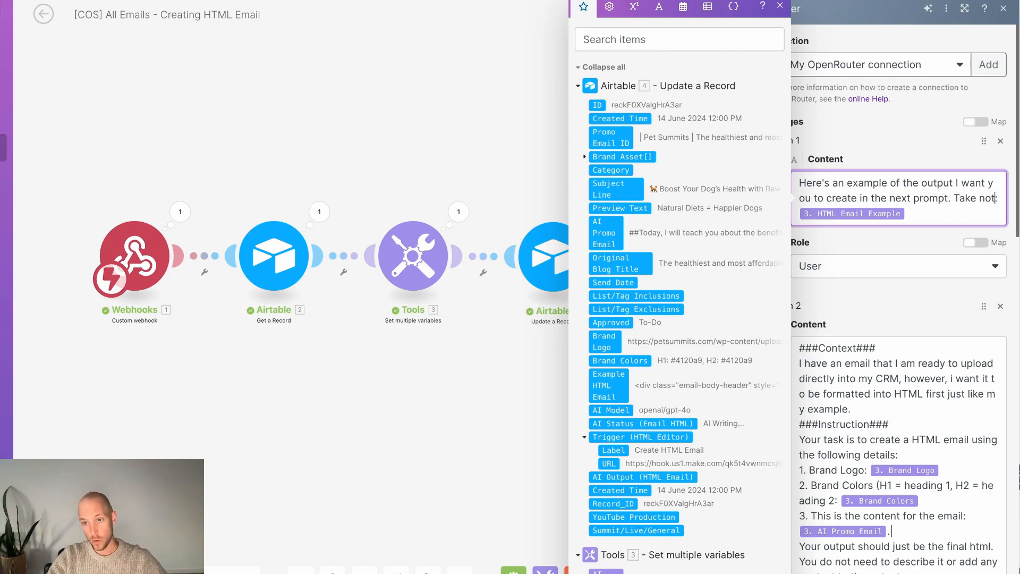
pyautogui.write('e of th')
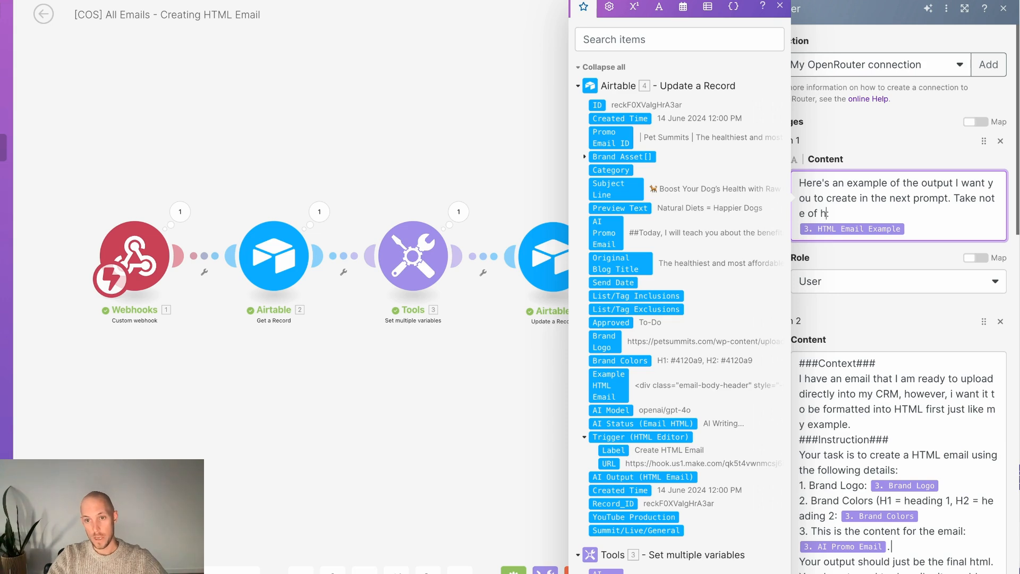
pyautogui.press('BackSpace')
pyautogui.write('the extra links under the ')
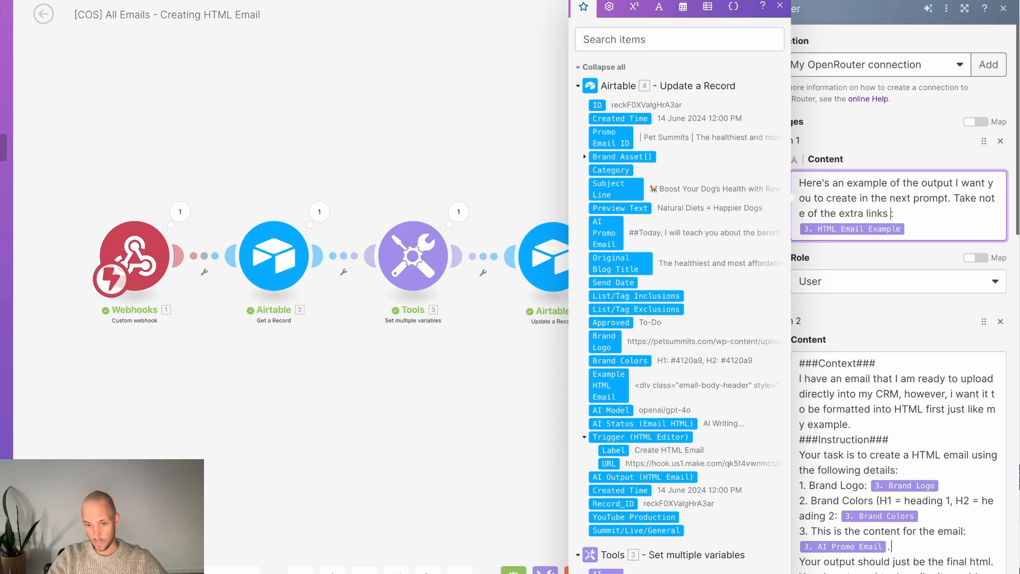
pyautogui.write('logo')
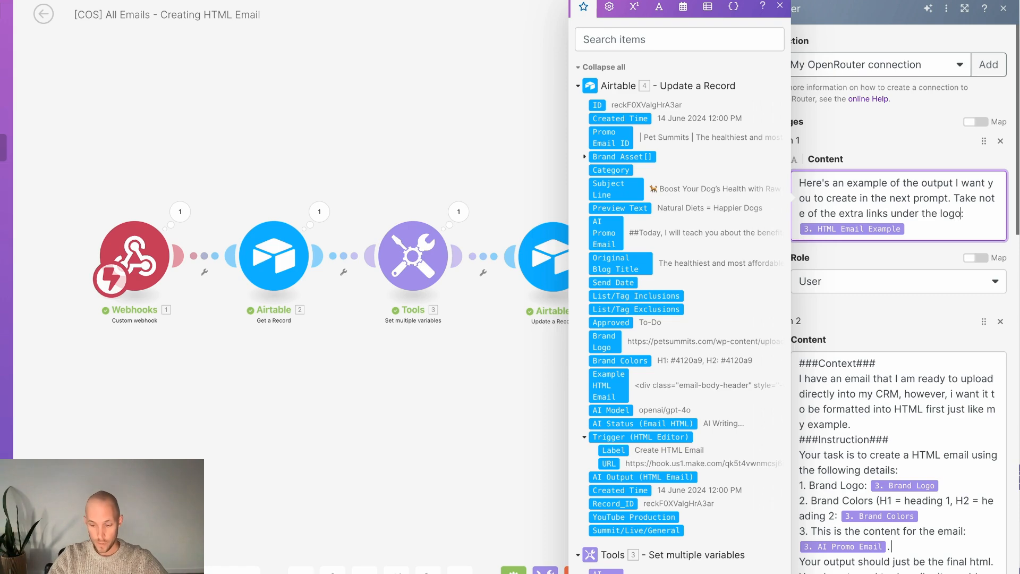
pyautogui.write(' and also the ')
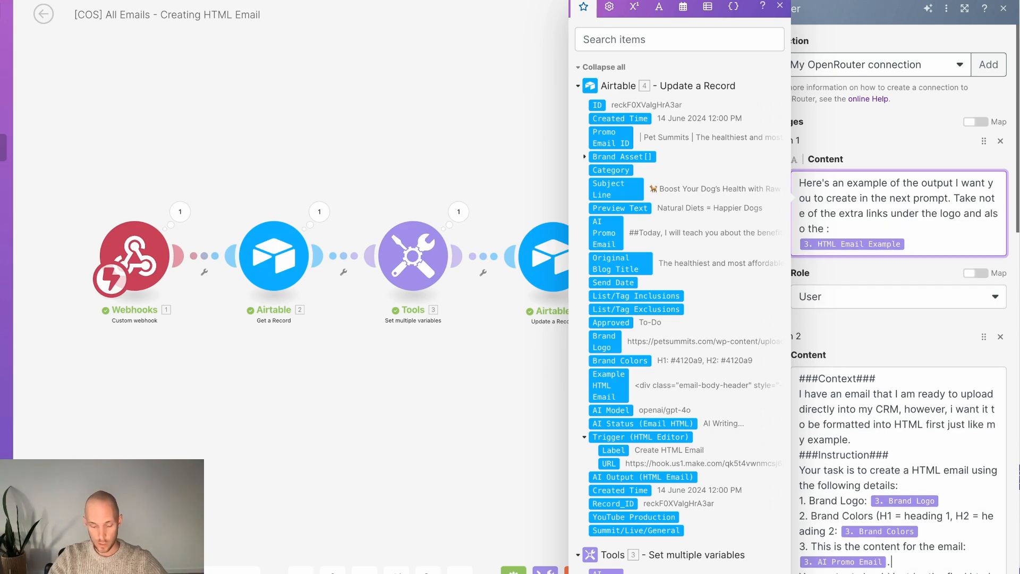
pyautogui.write('content in the footer')
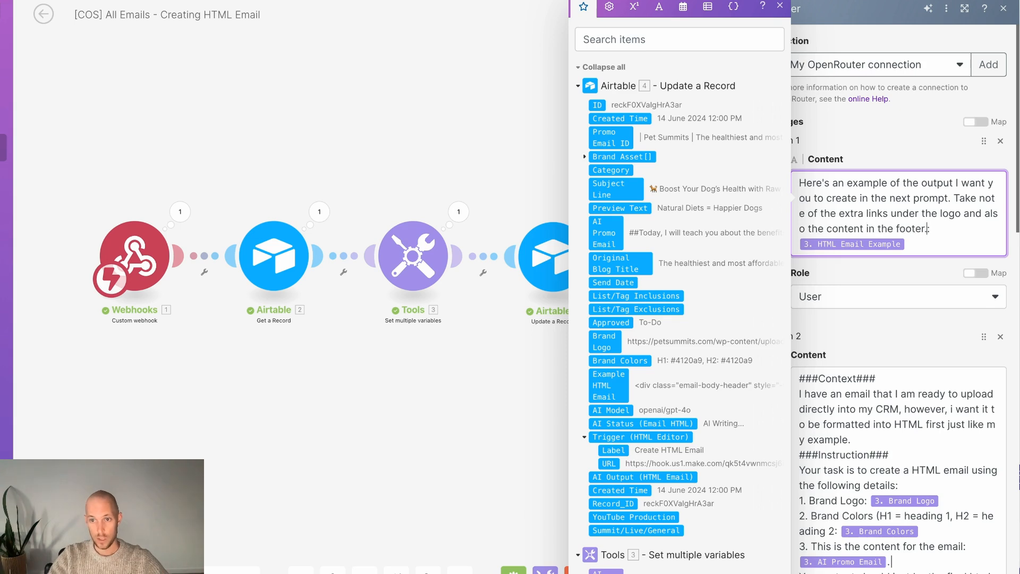
# Add "Your output is for this brand and should match exactly" before the HTML Email Example variable and save the OpenRouter module.
pyautogui.write('. Your output ')
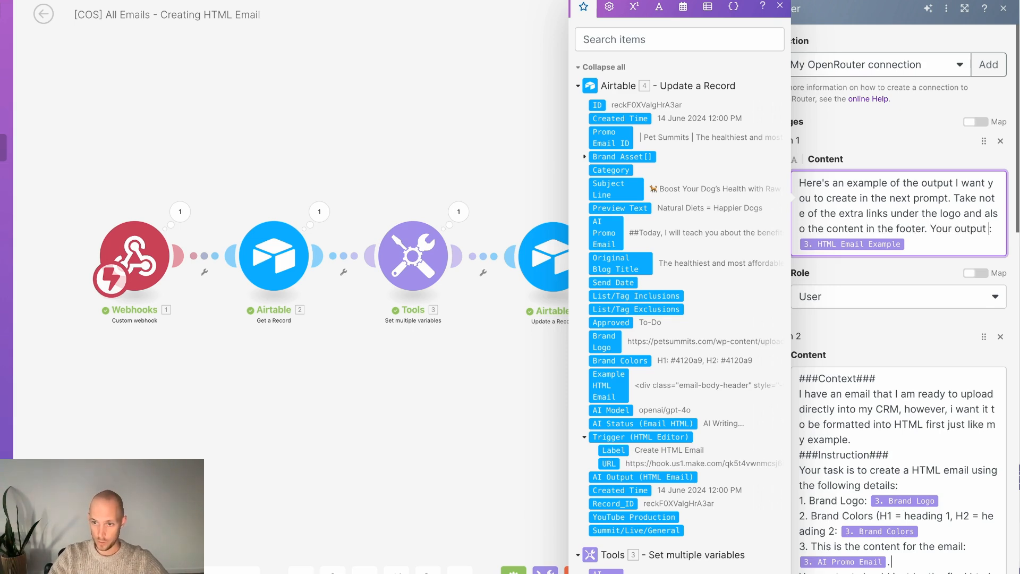
pyautogui.write('is for this brand s')
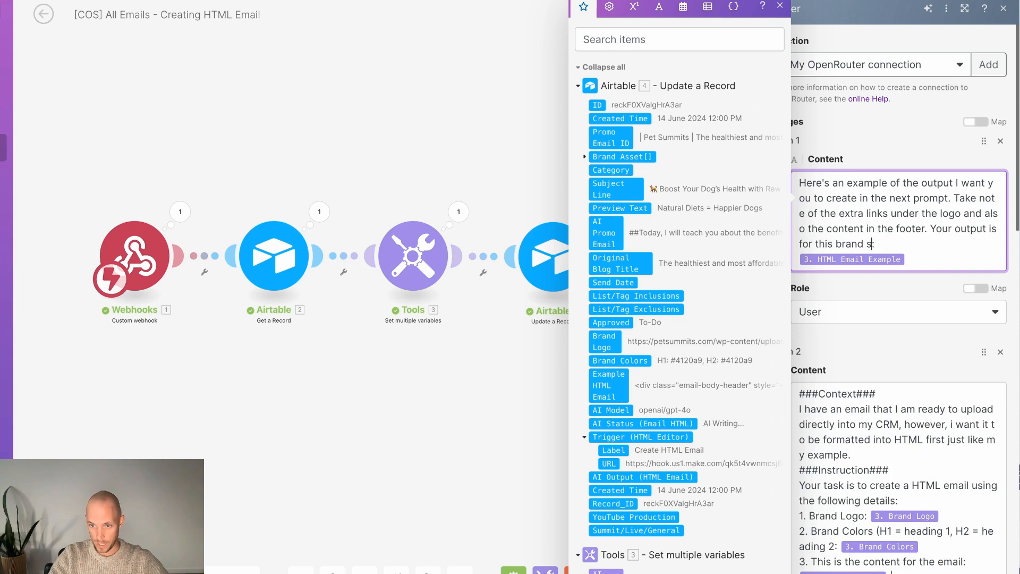
pyautogui.press('BackSpace')
pyautogui.write('and sh')
pyautogui.press('BackSpace')
pyautogui.write('should ')
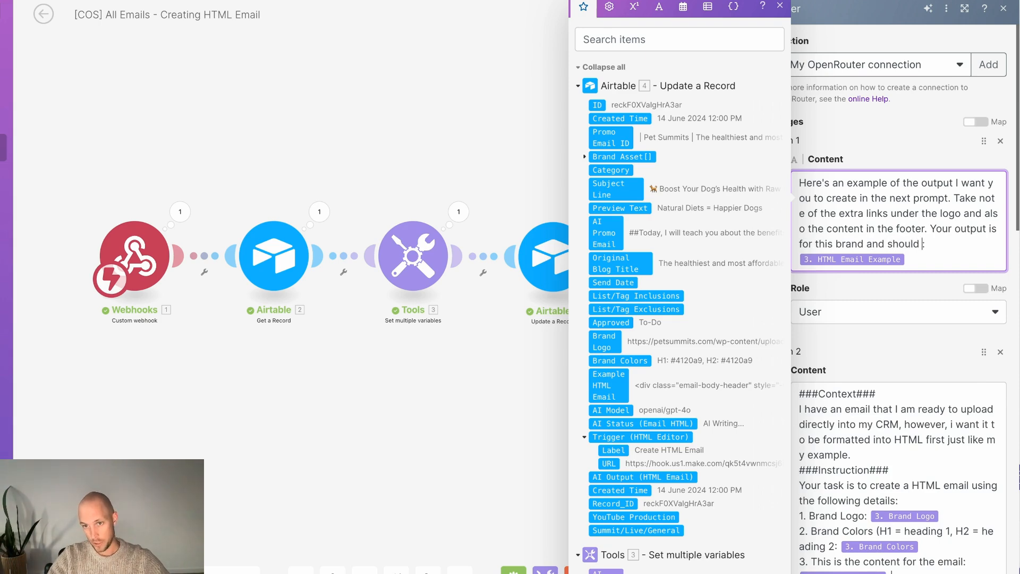
pyautogui.write('match exactly')
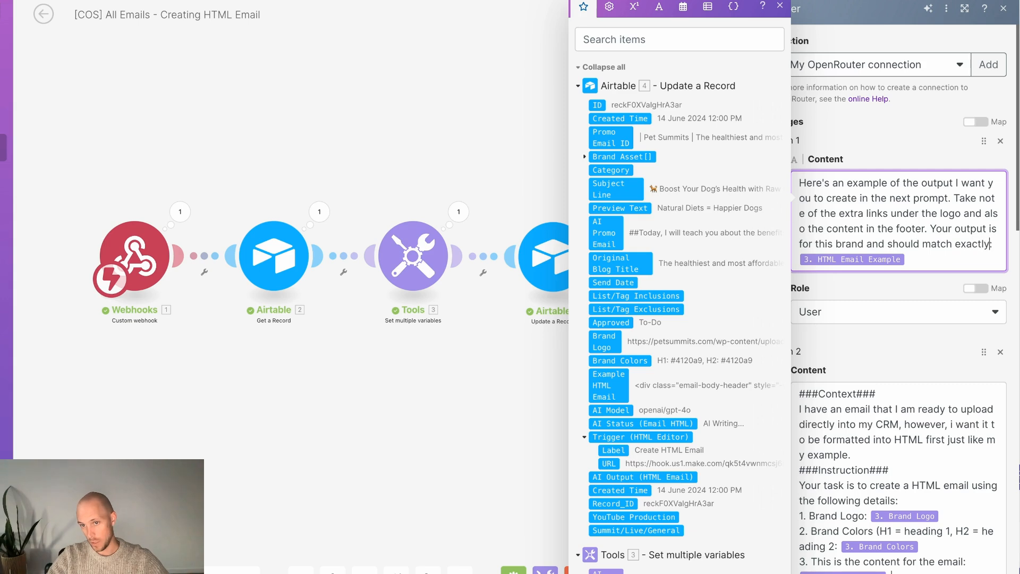
pyautogui.click(904, 146)
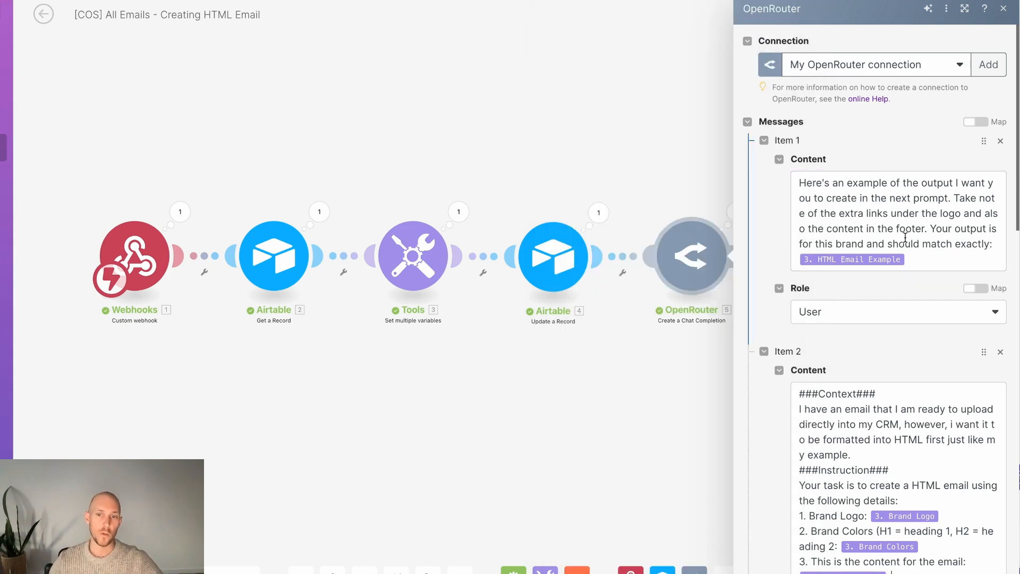
pyautogui.click(986, 572)
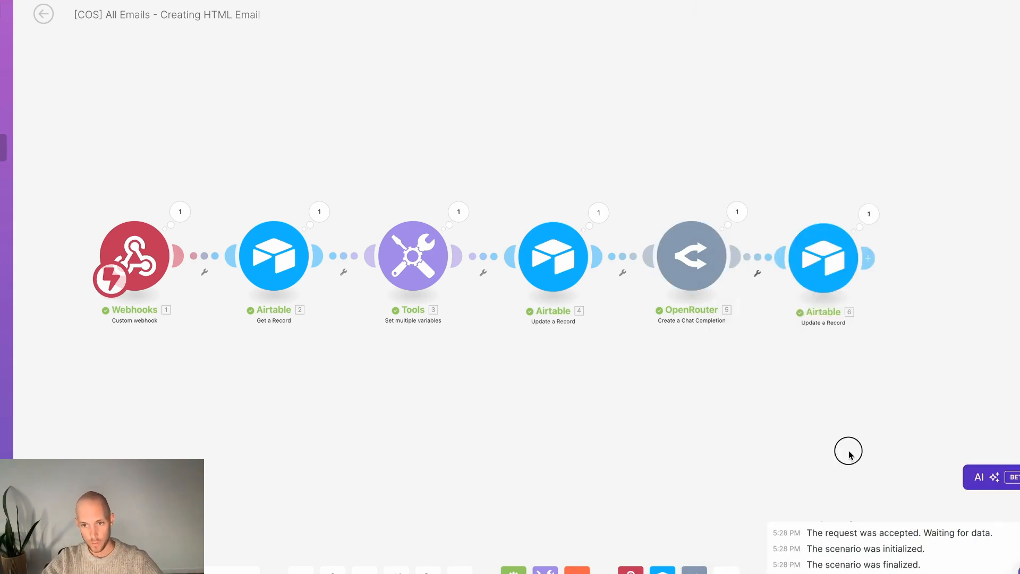
# Browse the Tools modules that could be added after the scenario's final Airtable Update a Record module.
pyautogui.moveTo(849, 451); pyautogui.dragTo(578, 318)
pyautogui.click(606, 133)
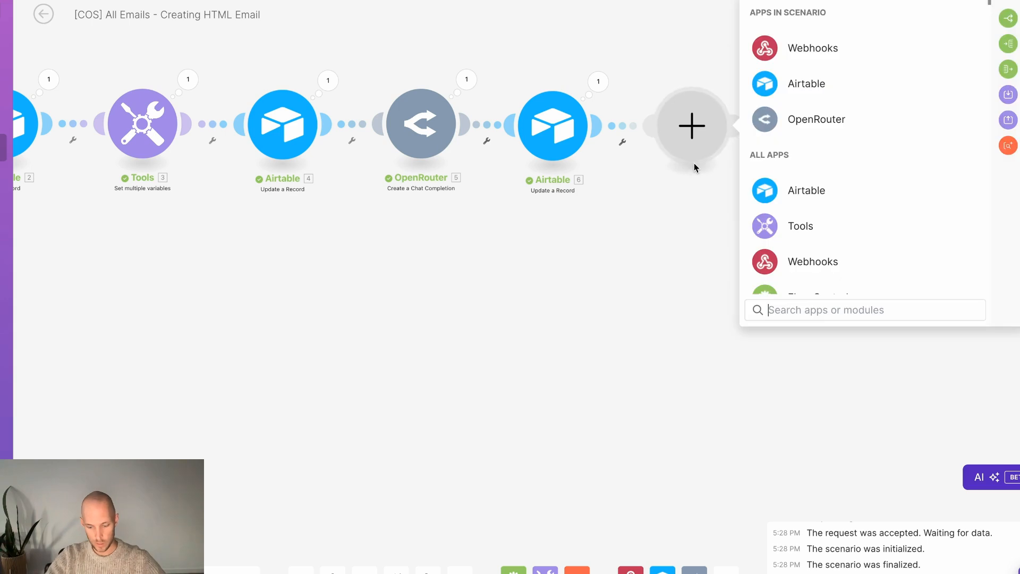
pyautogui.write('tools')
pyautogui.click(781, 150)
pyautogui.scroll(-3, 789, 155)
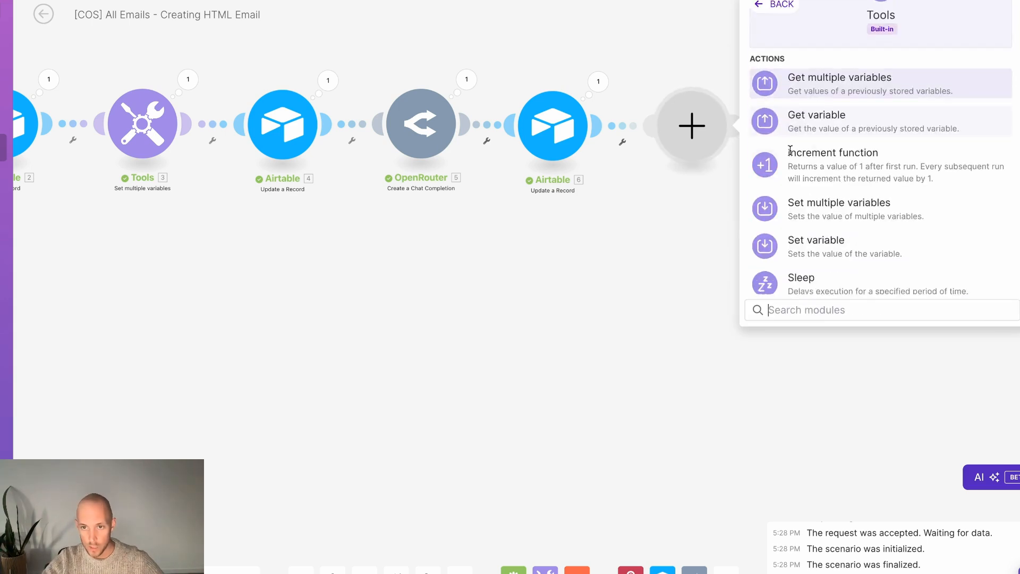
pyautogui.scroll(-3, 790, 156)
pyautogui.click(775, 5)
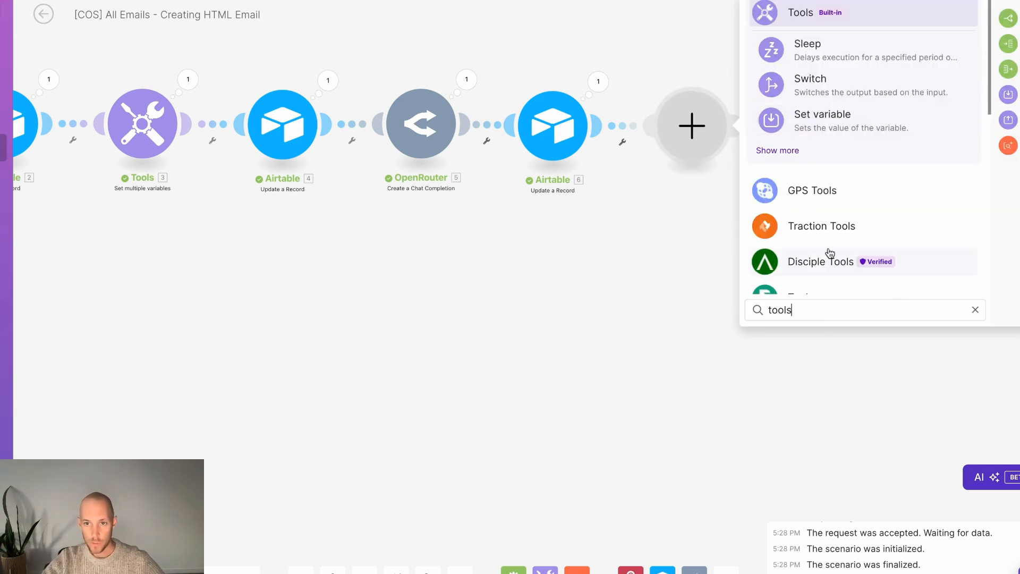
# Search the modules for html and look through the Text parser transformers for one that can clean up the HTML output.
pyautogui.doubleClick(816, 306)
pyautogui.write('html')
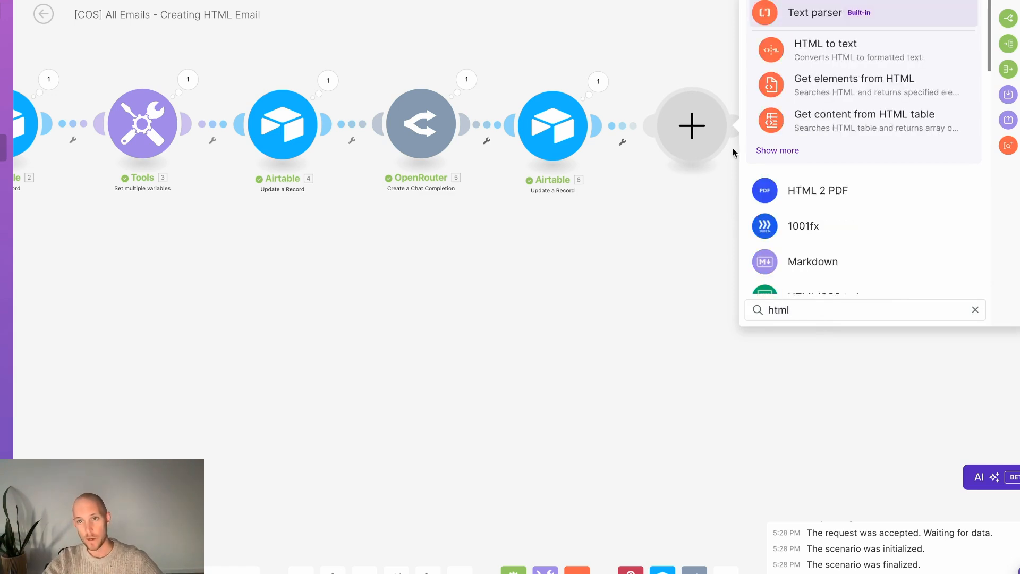
pyautogui.click(776, 150)
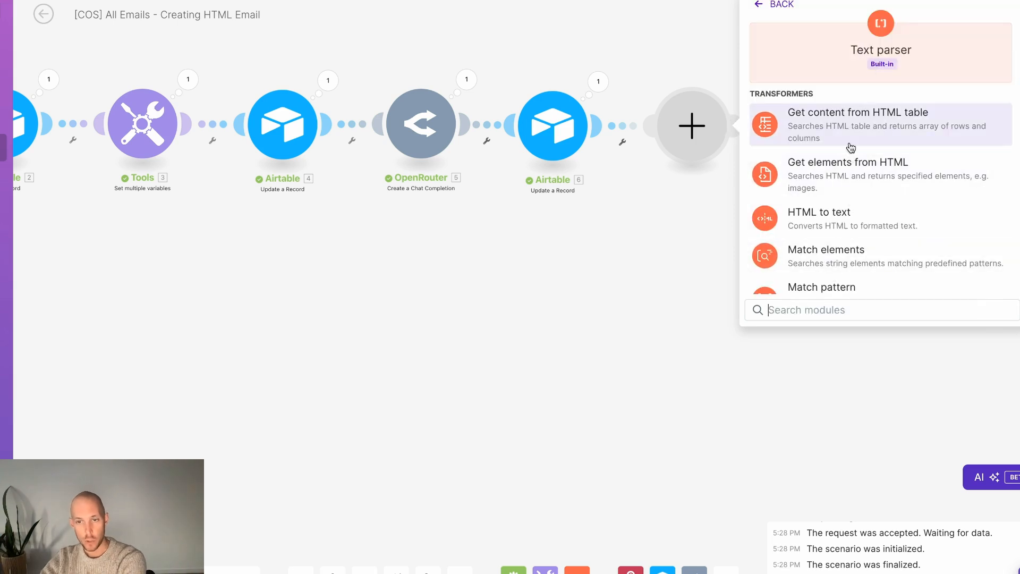
pyautogui.scroll(-3, 791, 226)
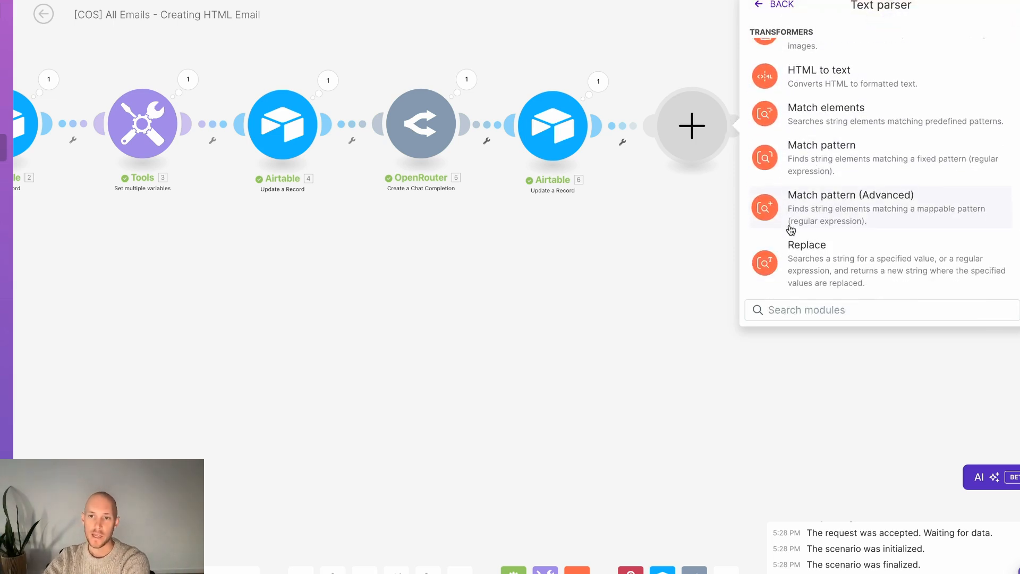
pyautogui.scroll(3, 791, 230)
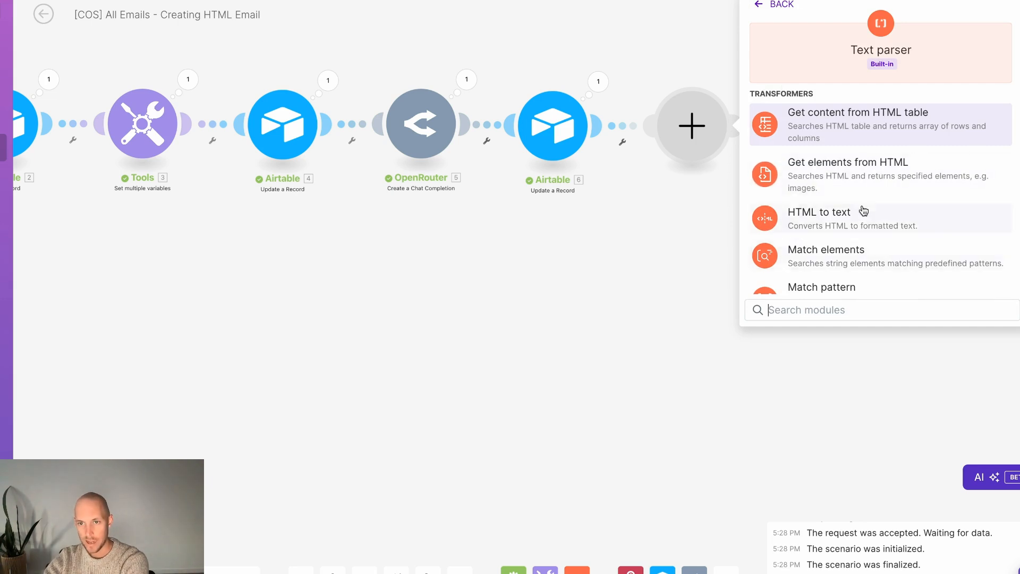
pyautogui.scroll(-3, 810, 243)
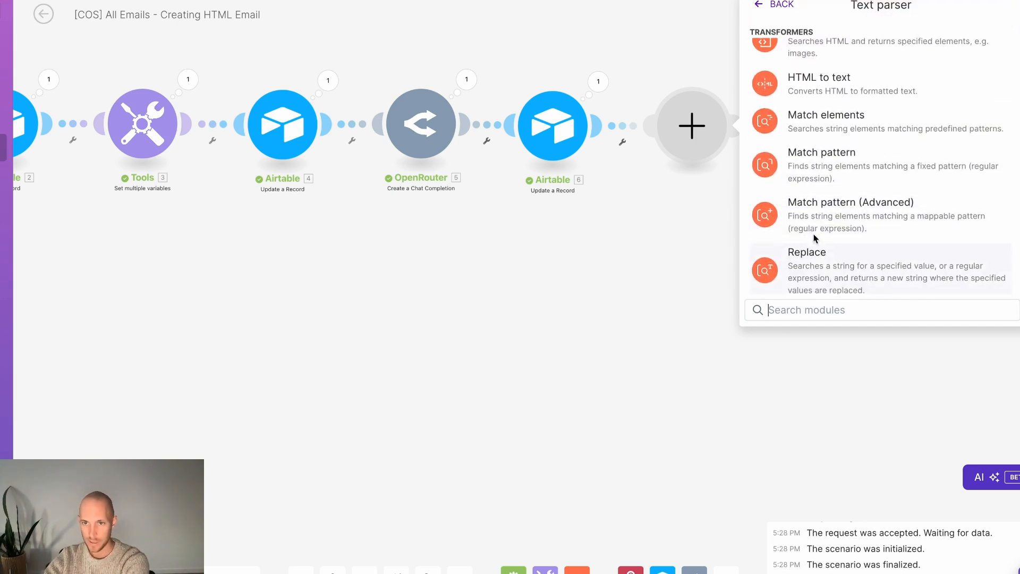
pyautogui.scroll(-1, 813, 133)
pyautogui.click(780, 10)
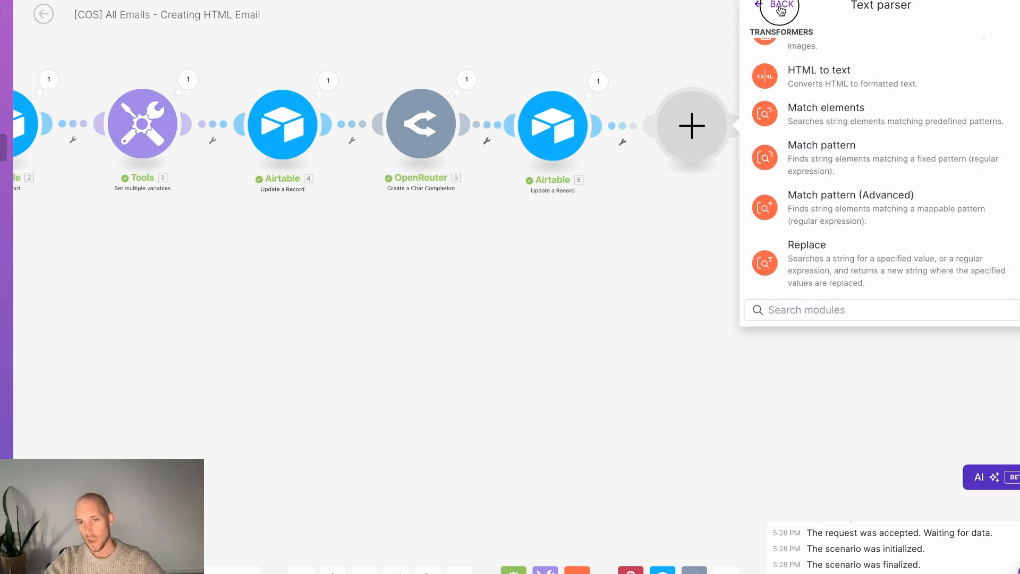
pyautogui.scroll(-2, 842, 178)
pyautogui.click(691, 295)
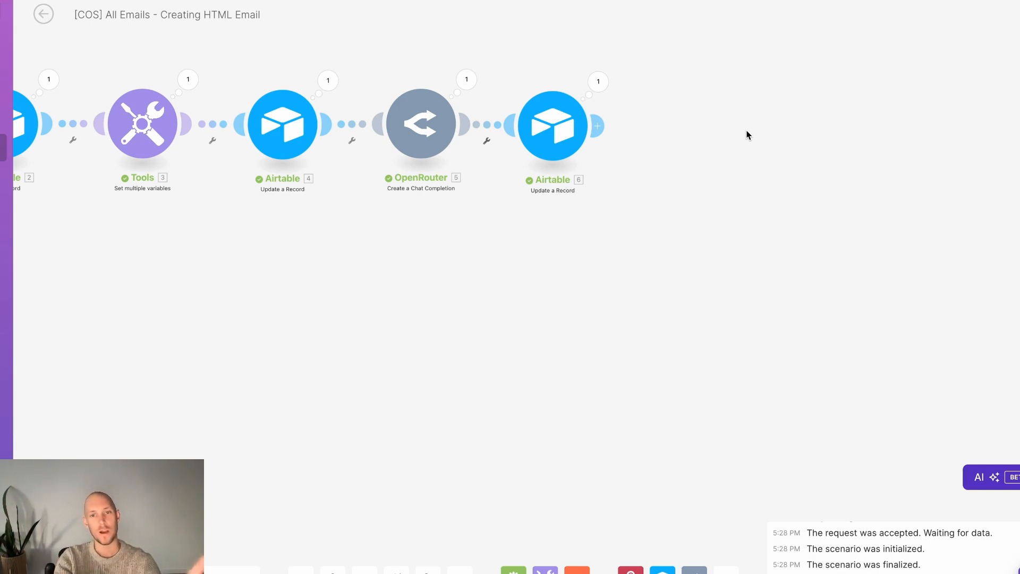
# Review the first message's instruction and role in the OpenRouter module.
pyautogui.scroll(-1, 641, 296)
pyautogui.moveTo(641, 297); pyautogui.dragTo(772, 342)
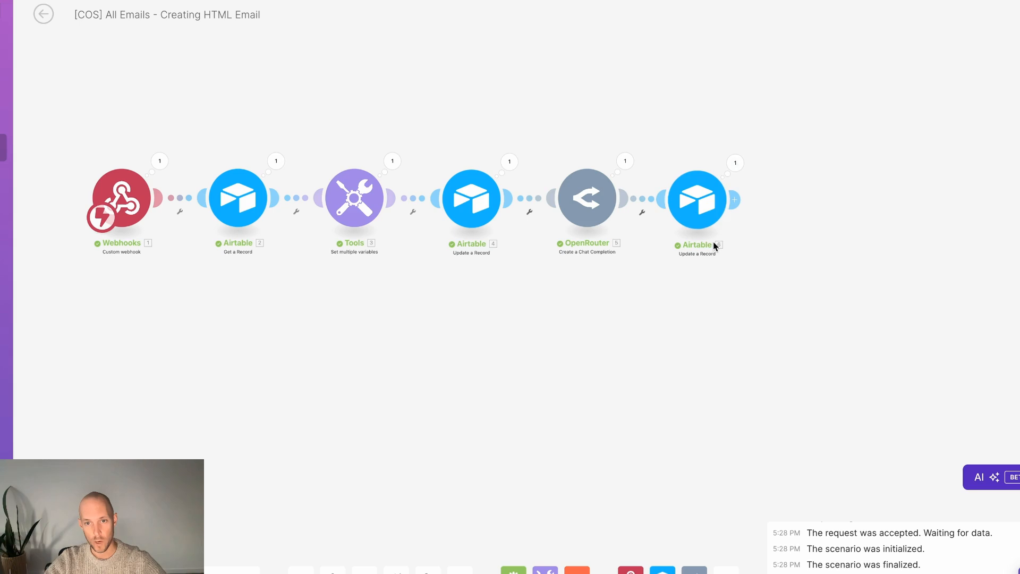
pyautogui.click(583, 200)
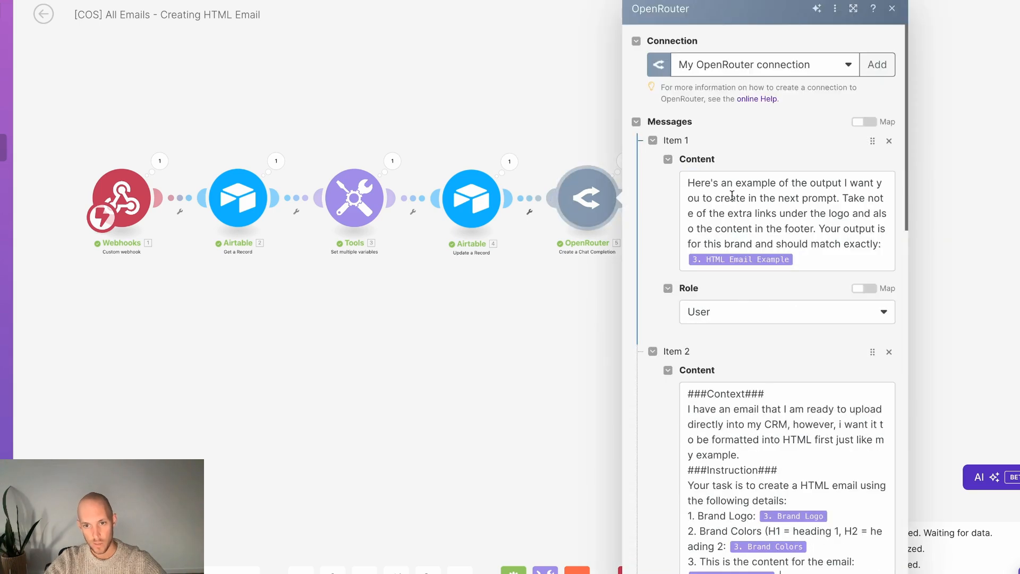
pyautogui.click(860, 573)
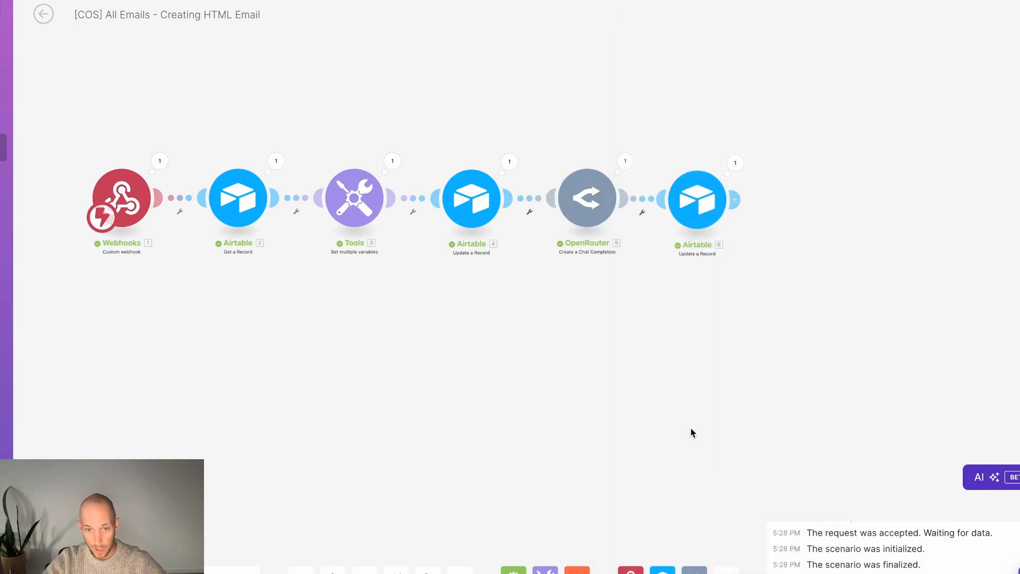
# In Airtable, clear the AI Output (HTML Email) of the healthiest and most affordable diet record and trigger Create HTML Email for it again.
pyautogui.click(292, 554)
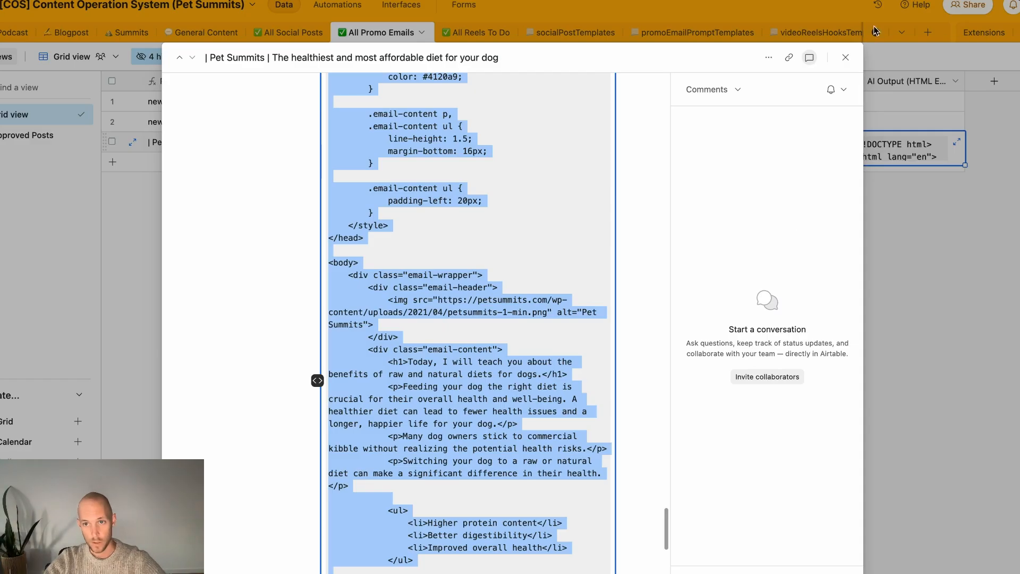
pyautogui.click(921, 132)
pyautogui.press('Delete')
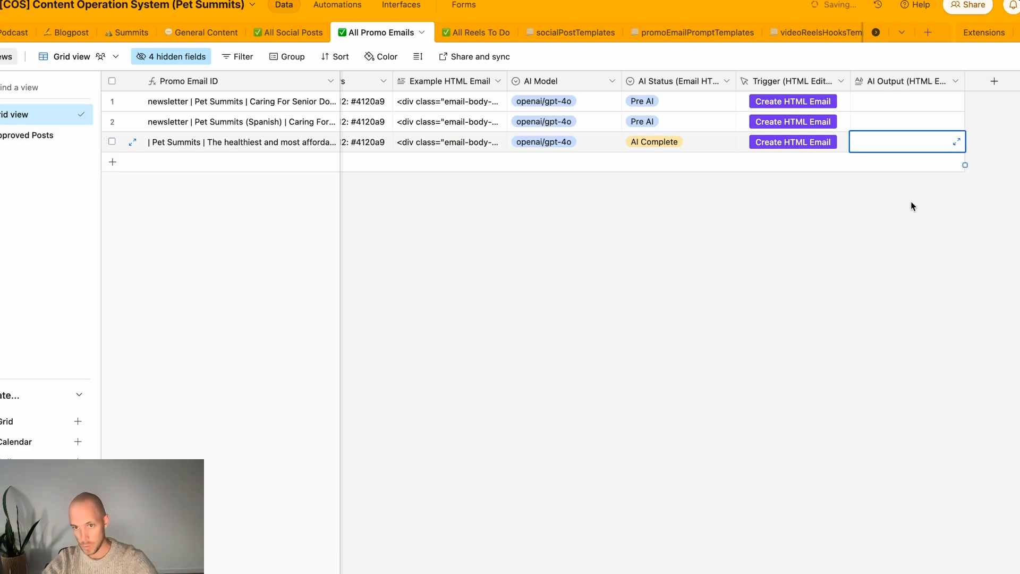
pyautogui.click(765, 142)
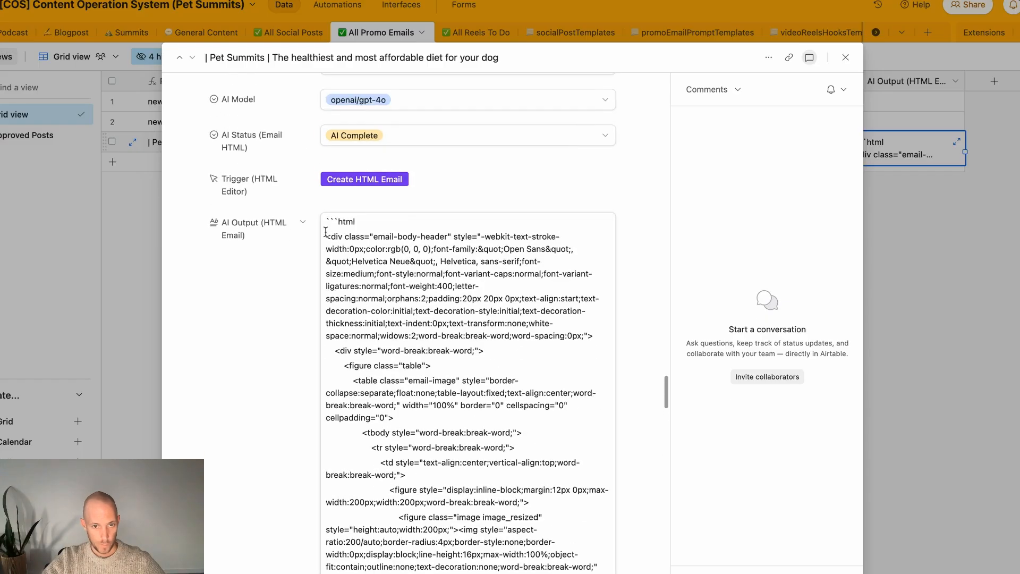
# Remove the ```html line from the start of the record's AI Output (HTML Email).
pyautogui.moveTo(327, 239); pyautogui.dragTo(321, 207)
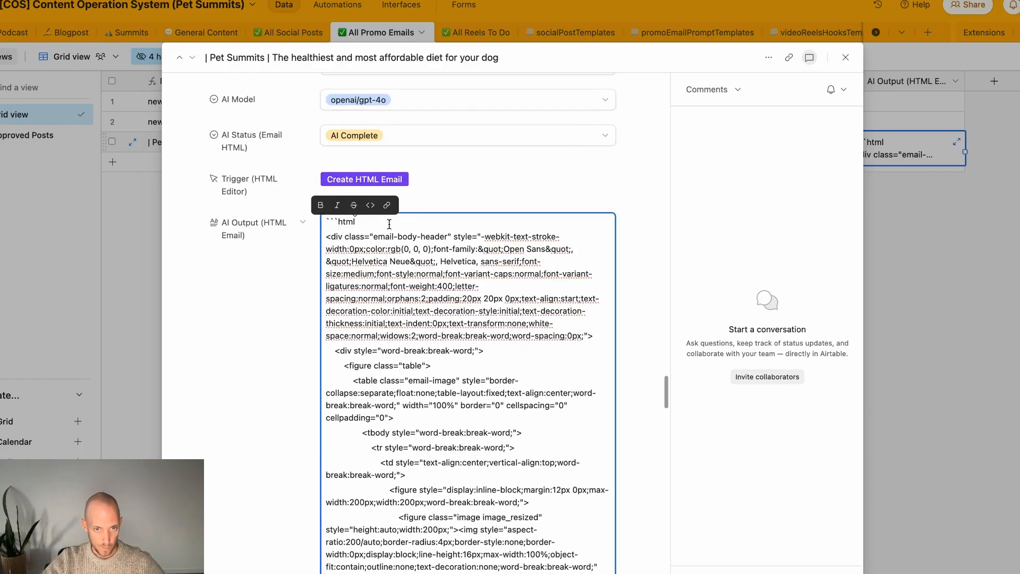
pyautogui.moveTo(380, 223); pyautogui.dragTo(296, 226)
pyautogui.press('BackSpace')
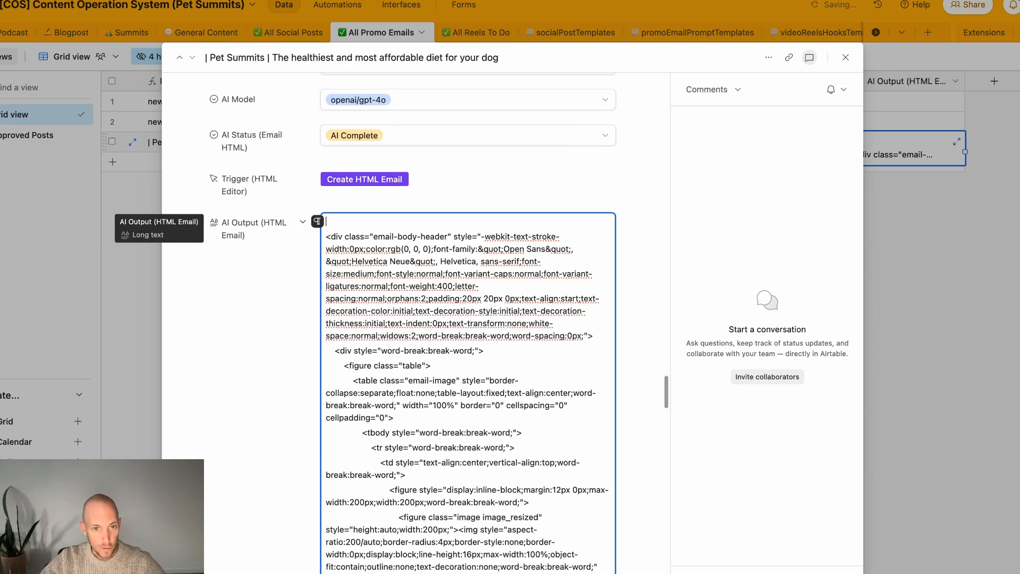
pyautogui.press('BackSpace')
# Replace the Test template's HTML in ConvertKit with the full AI output copied from the Airtable record and save the template.
pyautogui.hotkey('ctrl', 'a')
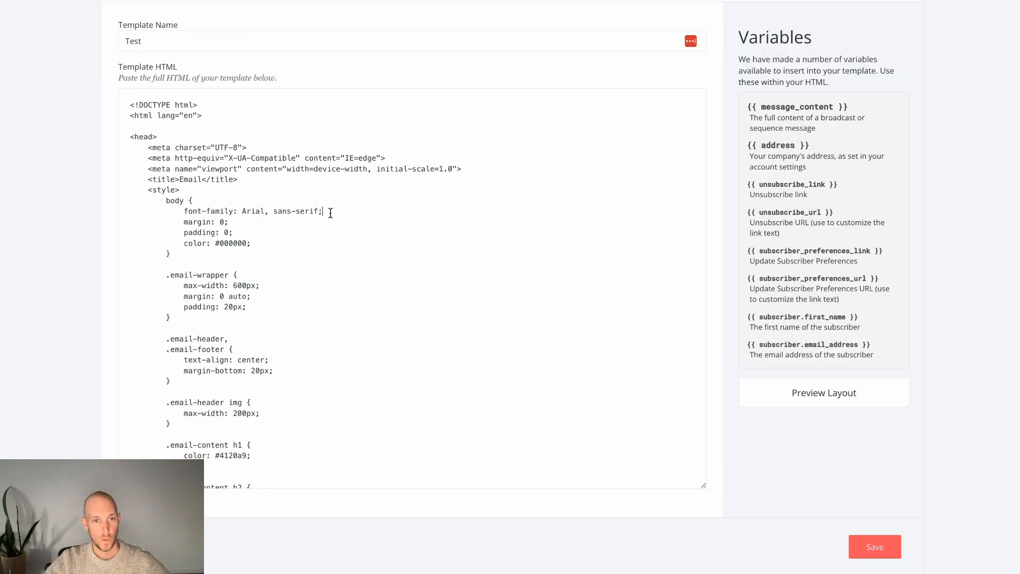
pyautogui.hotkey('ctrl', 'a')
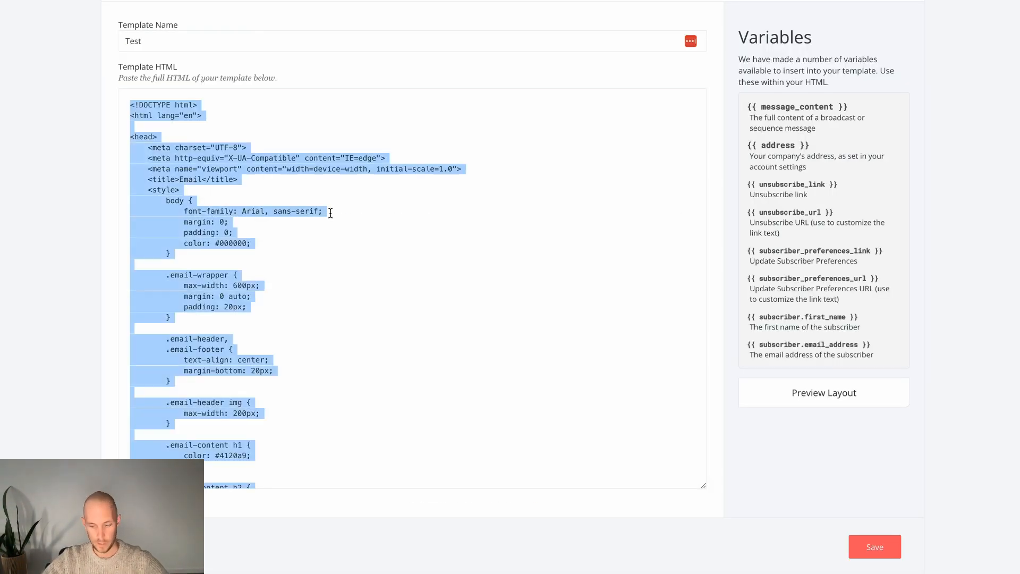
pyautogui.press('BackSpace')
pyautogui.hotkey('ctrl', 'v')
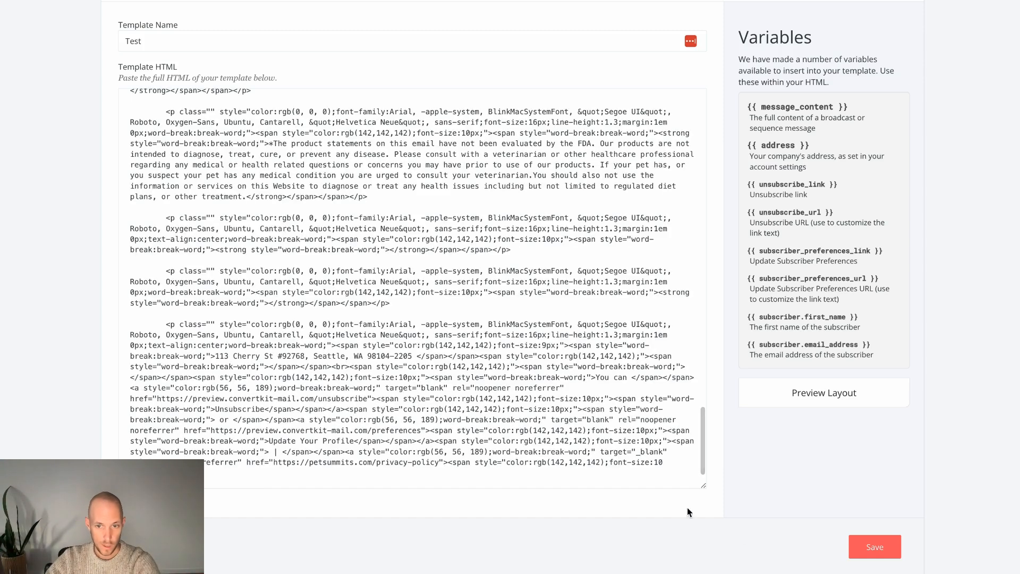
pyautogui.click(875, 553)
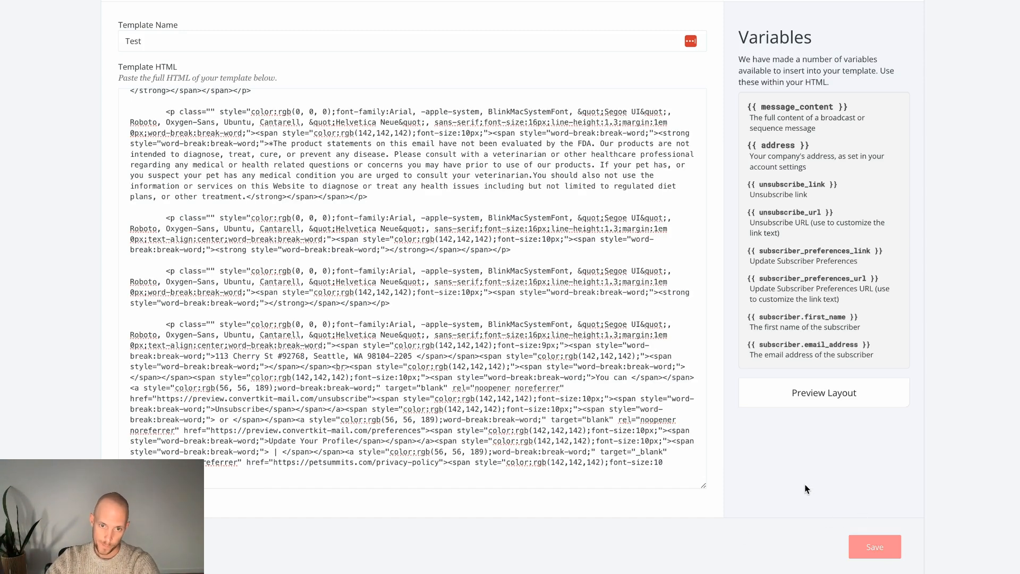
# Preview the Test template's layout and check the logo, header links, heading and footer content.
pyautogui.click(844, 467)
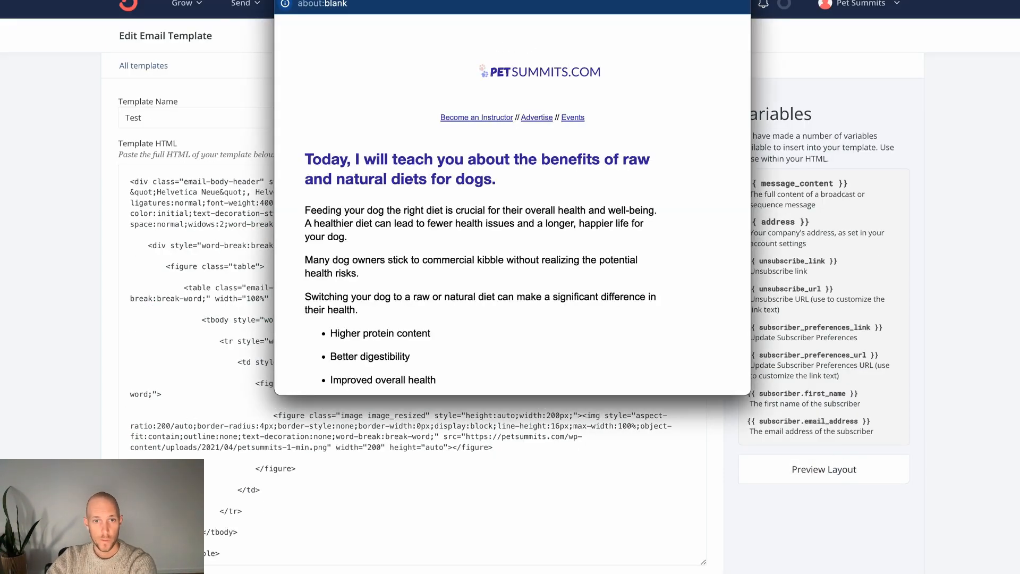
pyautogui.click(310, 0)
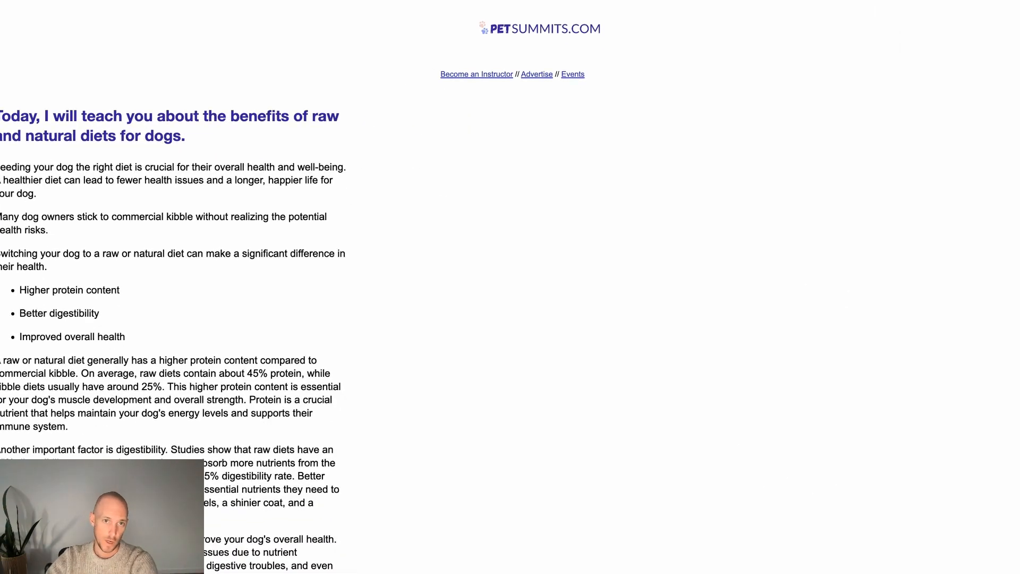
pyautogui.press('Escape')
pyautogui.scroll(-5, 405, 257)
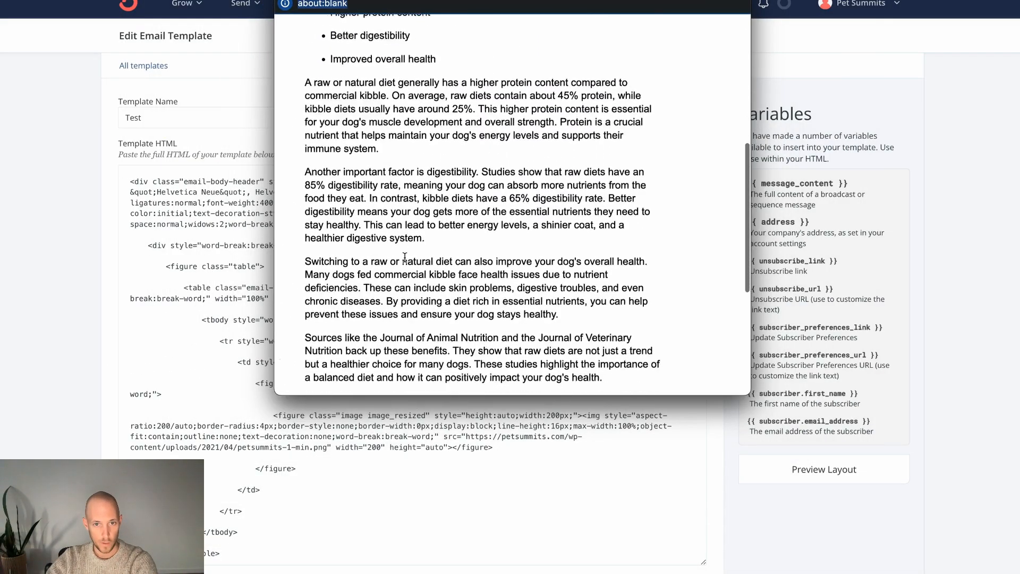
pyautogui.scroll(-5, 405, 257)
pyautogui.moveTo(357, 209); pyautogui.dragTo(632, 408)
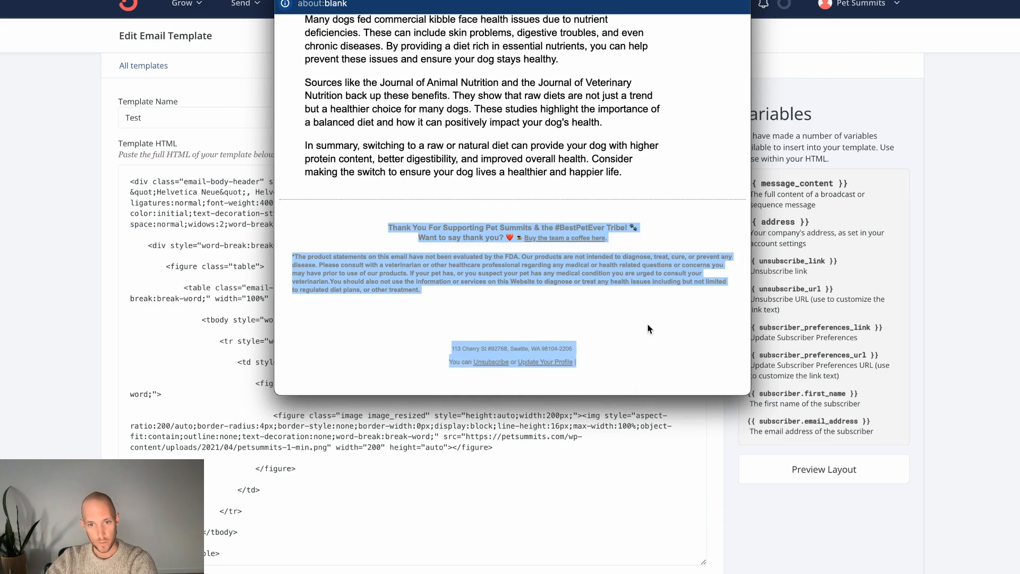
pyautogui.click(648, 329)
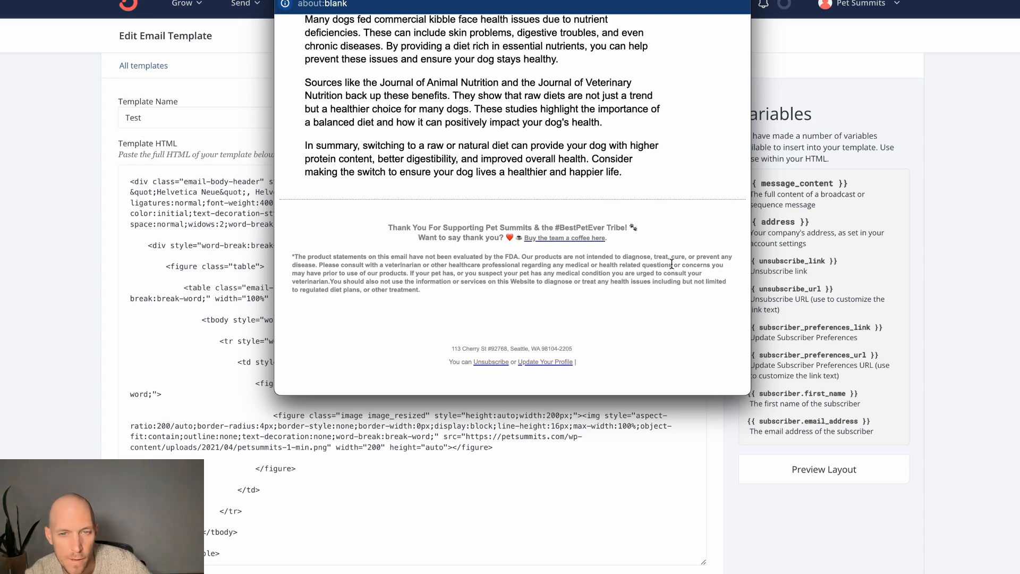
# Examine the formatting of the body paragraphs in the previewed email.
pyautogui.scroll(15, 627, 141)
pyautogui.scroll(-5, 627, 143)
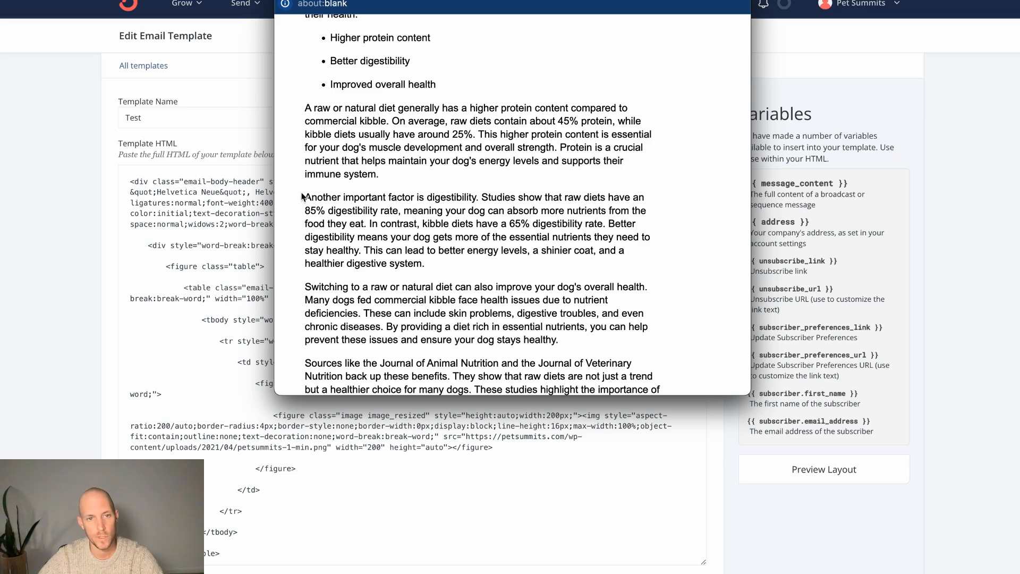
pyautogui.moveTo(310, 197); pyautogui.dragTo(482, 197)
pyautogui.click(336, 218)
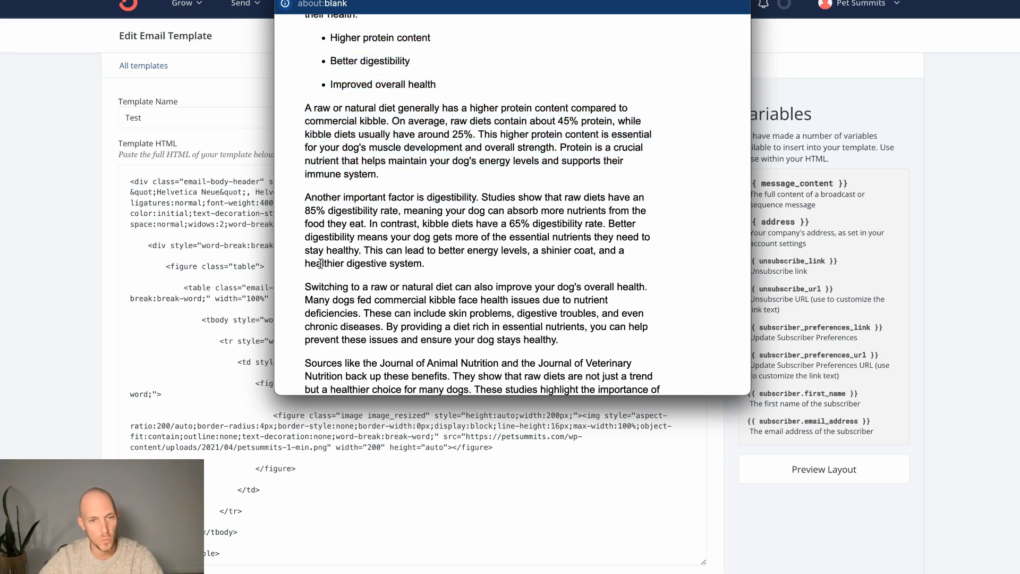
pyautogui.scroll(-3, 328, 266)
pyautogui.moveTo(319, 163); pyautogui.dragTo(401, 266)
pyautogui.click(427, 157)
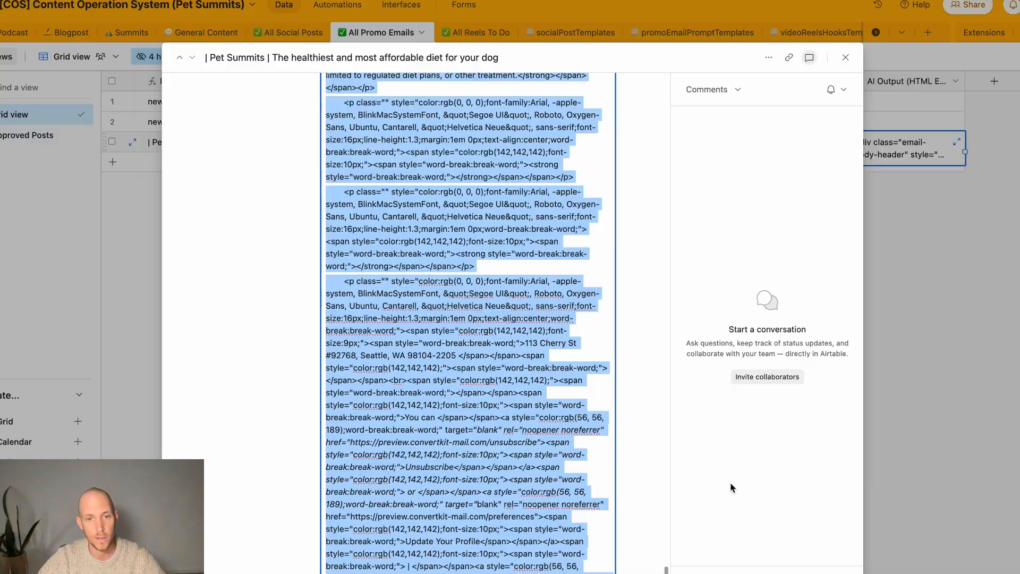
# Return to Airtable, look over the record's generated HTML output and close the expanded record.
pyautogui.click(564, 277)
pyautogui.scroll(10, 551, 100)
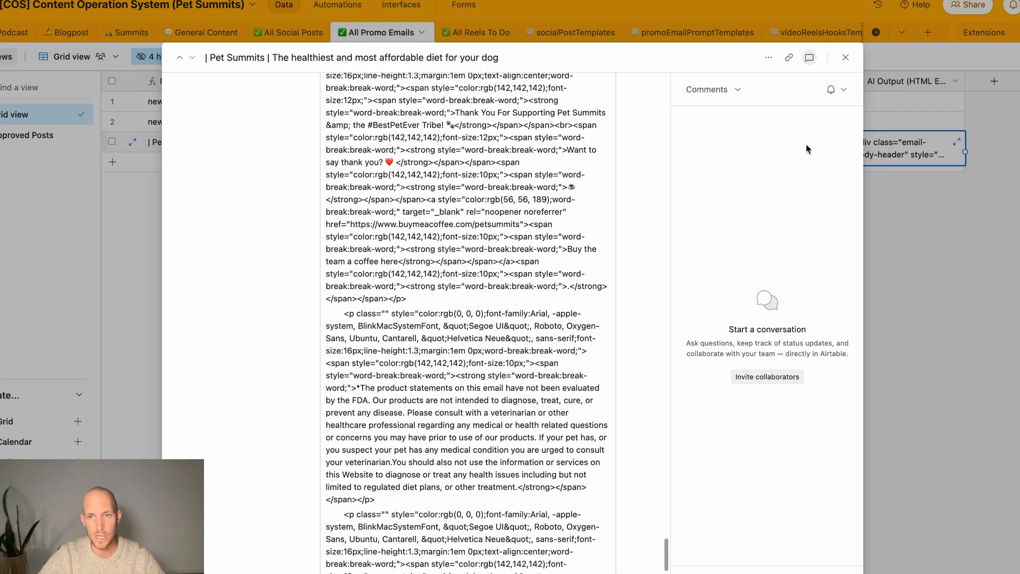
pyautogui.click(846, 58)
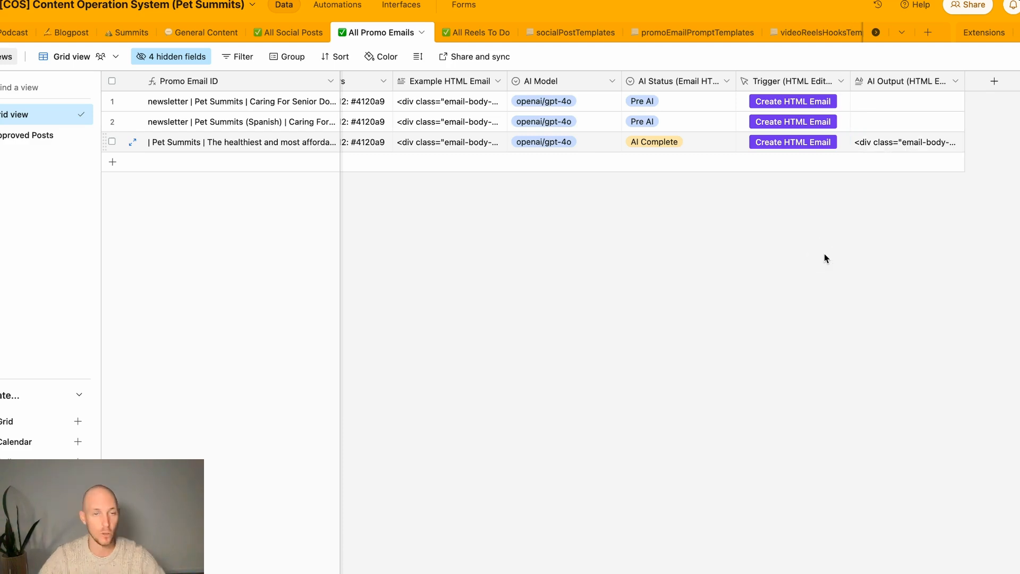